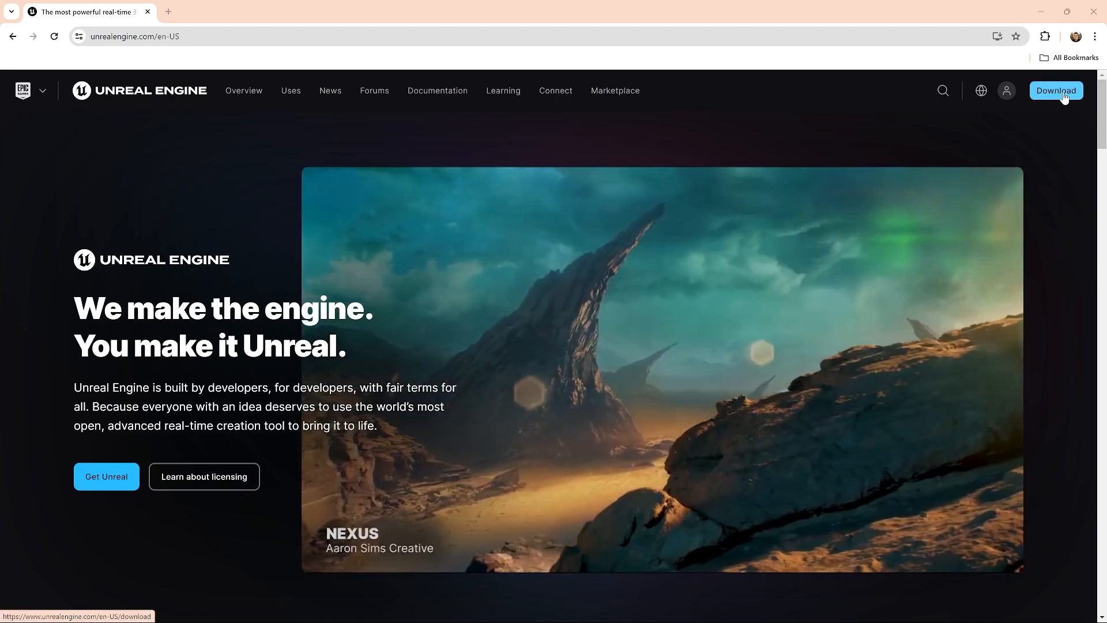
Open the Unreal Engine download page, then try to install the Epic Games Launcher with the downloaded installer
left_click(1056, 91)
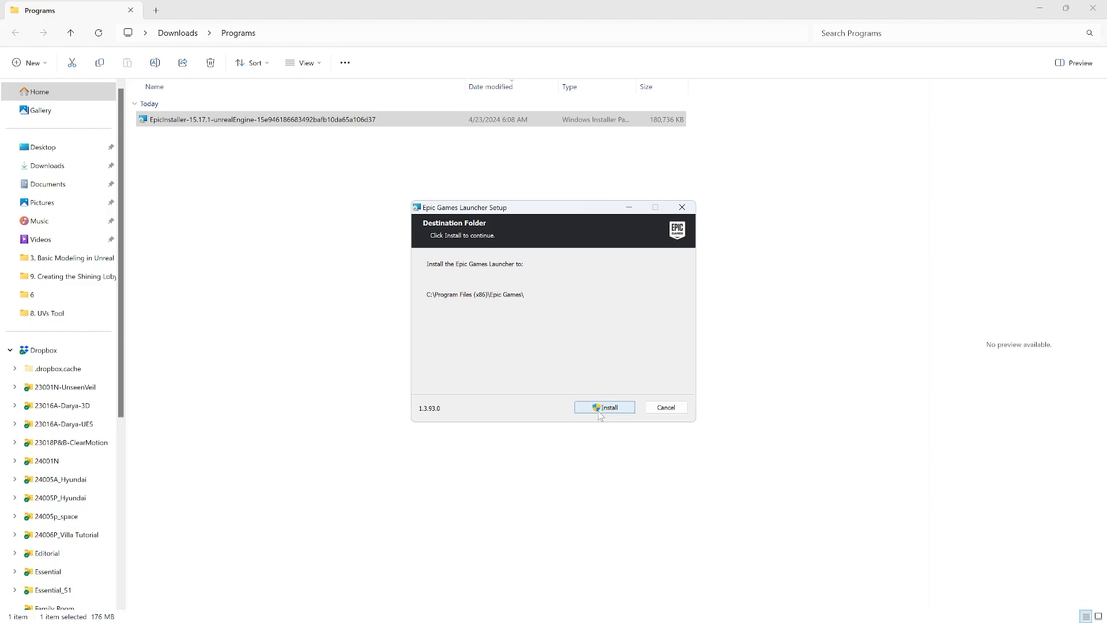
left_click(604, 407)
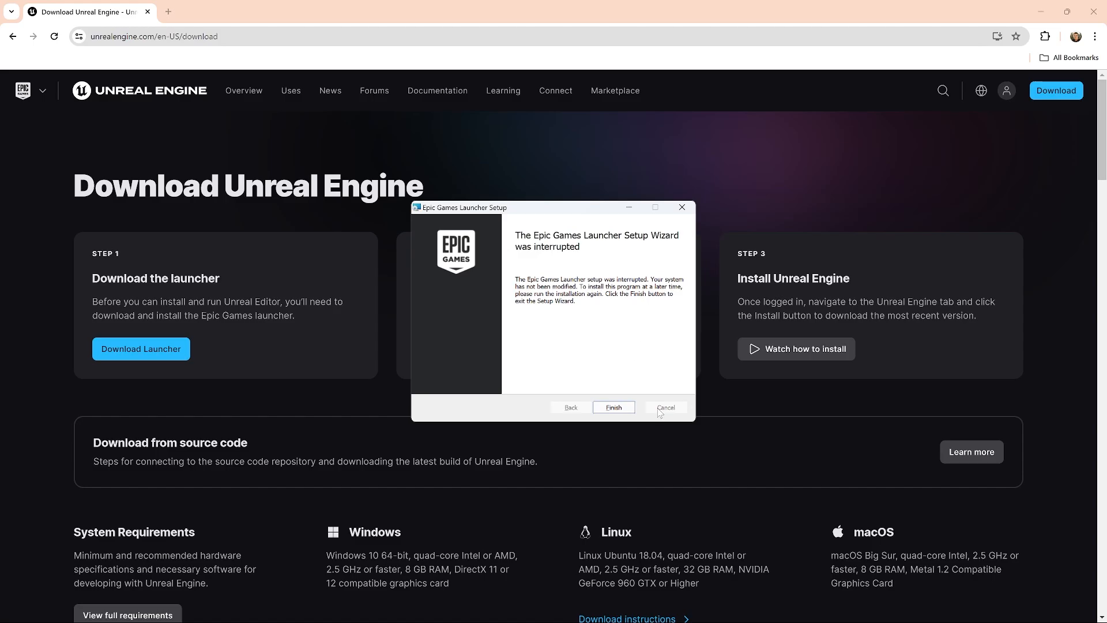
left_click(632, 409)
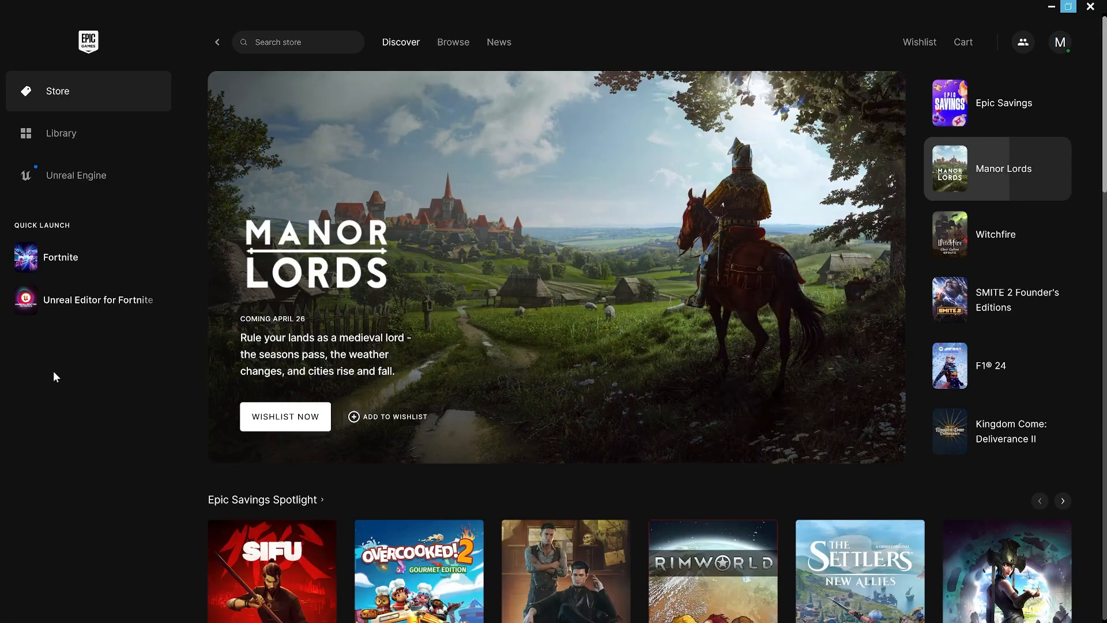
In the Epic Games Launcher, show the Unreal Engine library of engine versions and projects
left_click(60, 186)
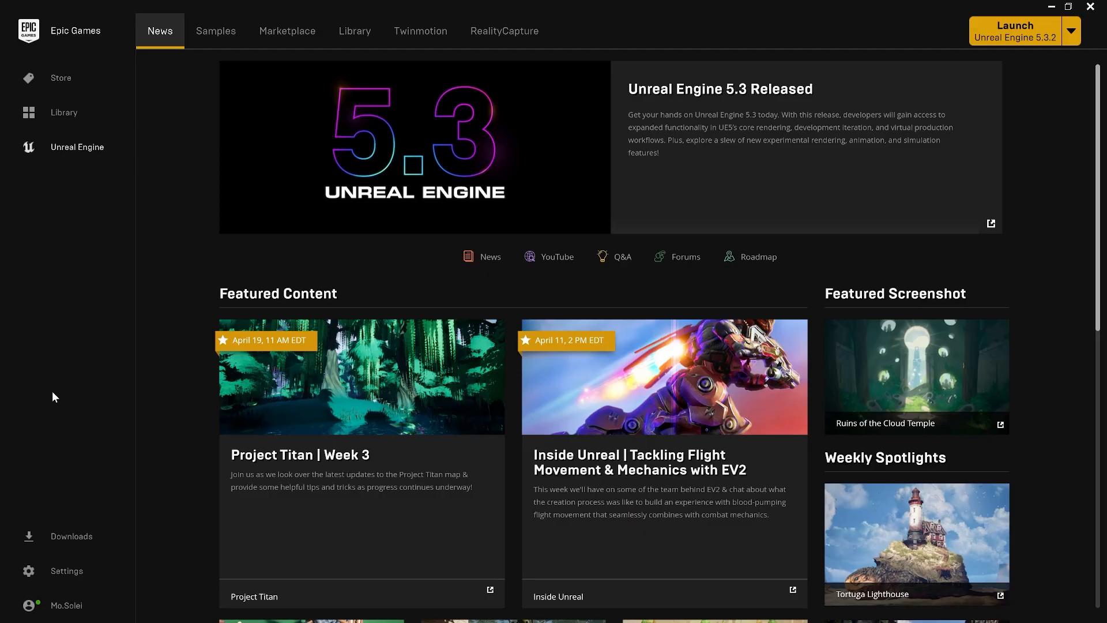
left_click(360, 37)
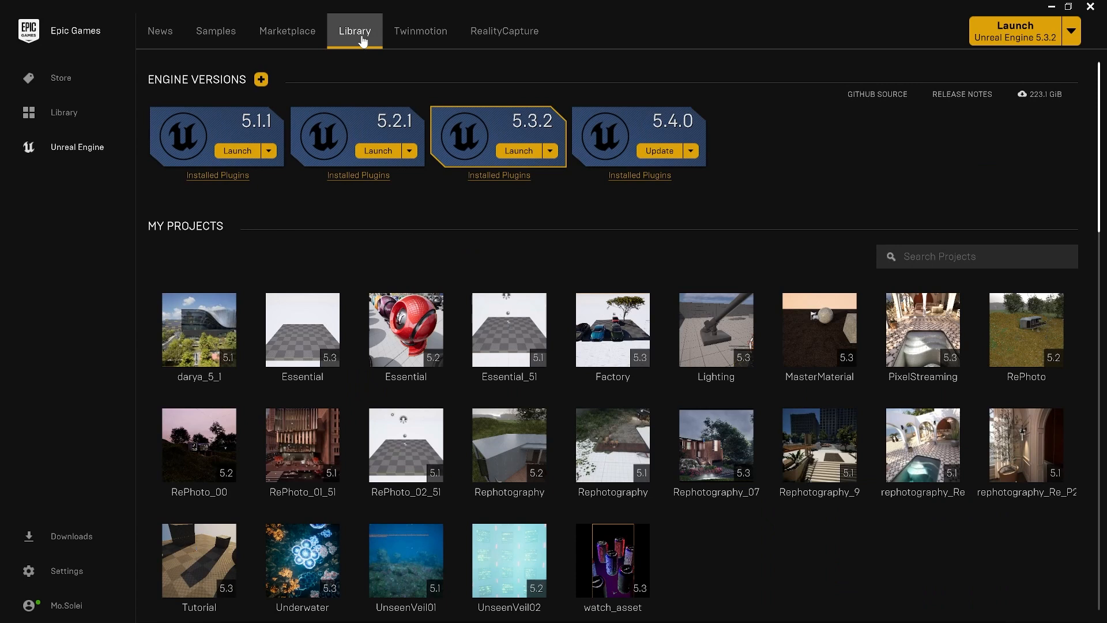
Review the engine versions offered in a new installation slot and discard the slot
left_click(262, 79)
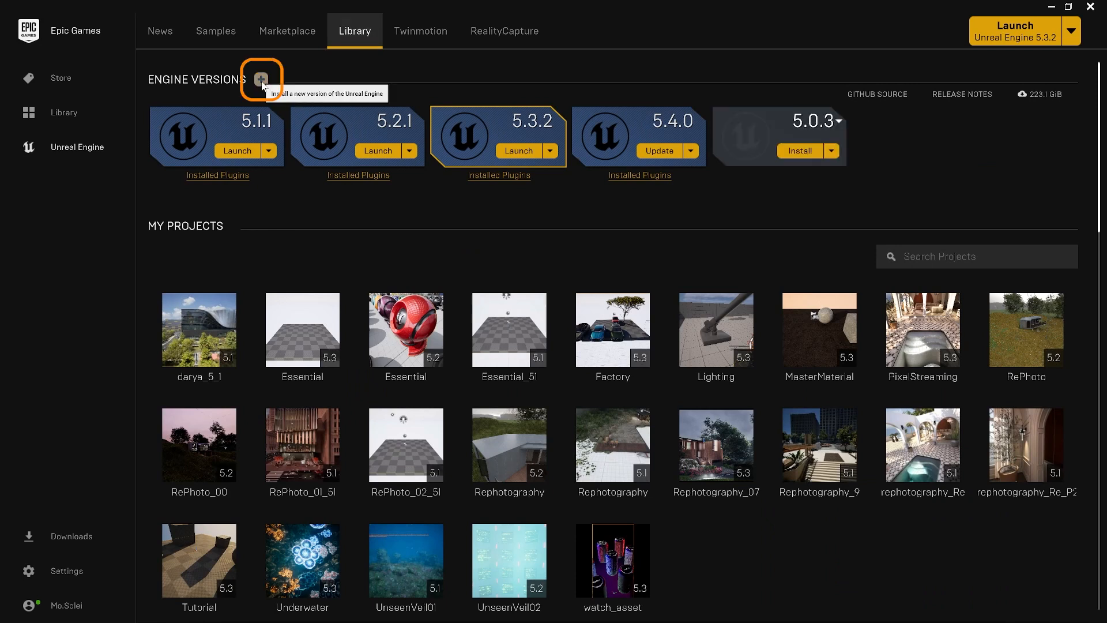
left_click(839, 122)
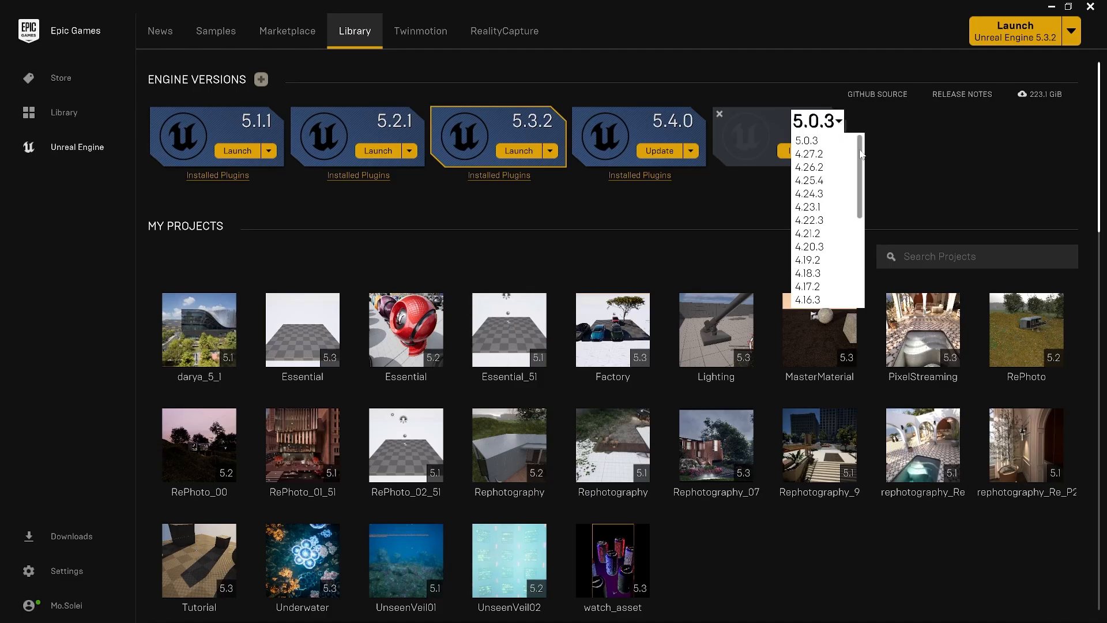
mouse_move(861, 154)
left_mouse_down()
mouse_move(862, 252)
mouse_move(863, 149)
left_mouse_up()
left_click(887, 141)
left_click(719, 113)
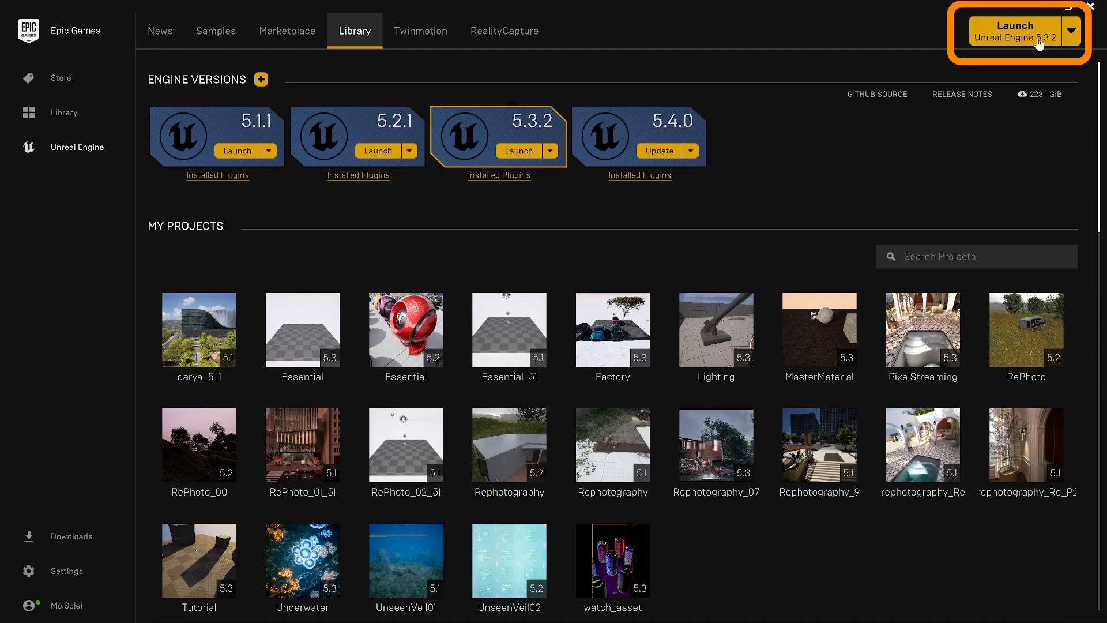
Make Unreal Engine 5.4.0 the current launch version and start its update
left_click(1070, 32)
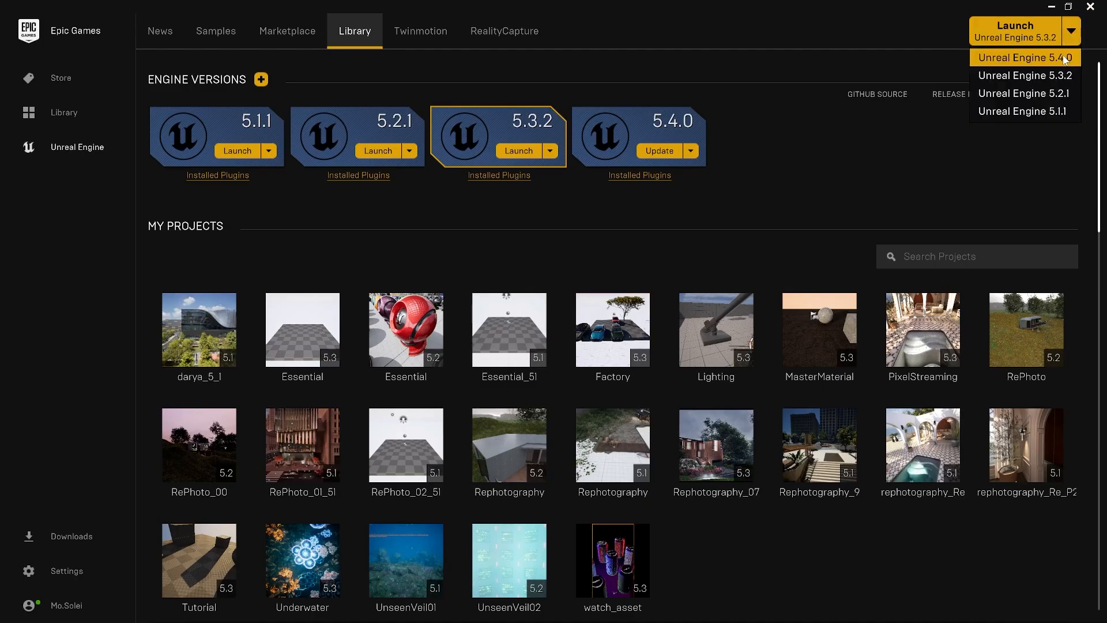
left_click(1064, 58)
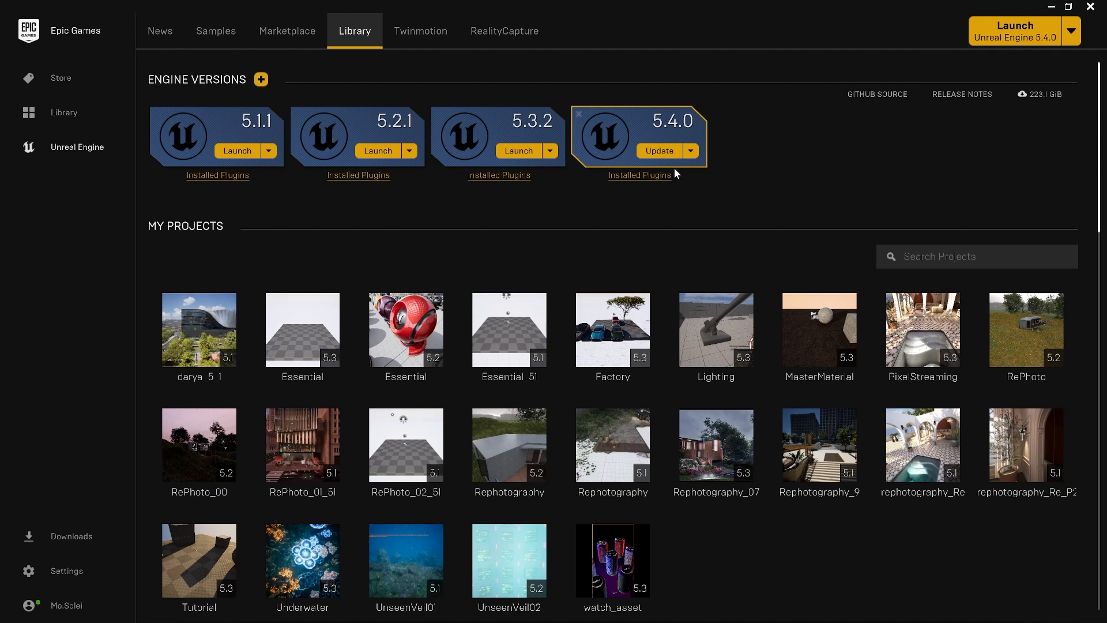
left_click(659, 151)
left_click(423, 520)
left_click(553, 544)
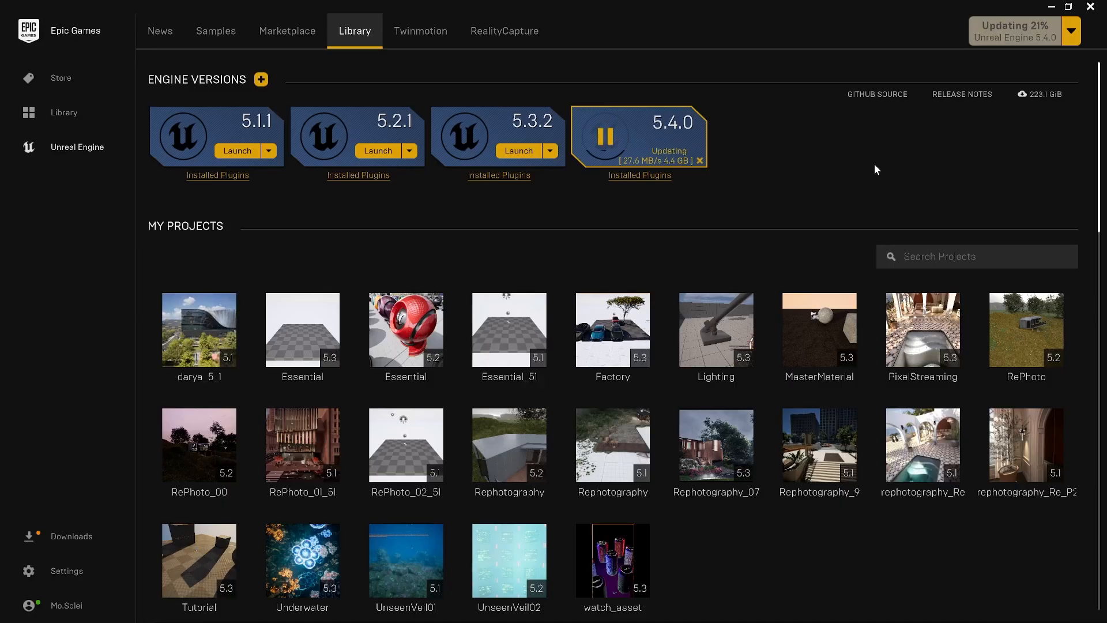
Look through the existing projects and the owned assets in the Vault
scroll(874, 165, "down", 2)
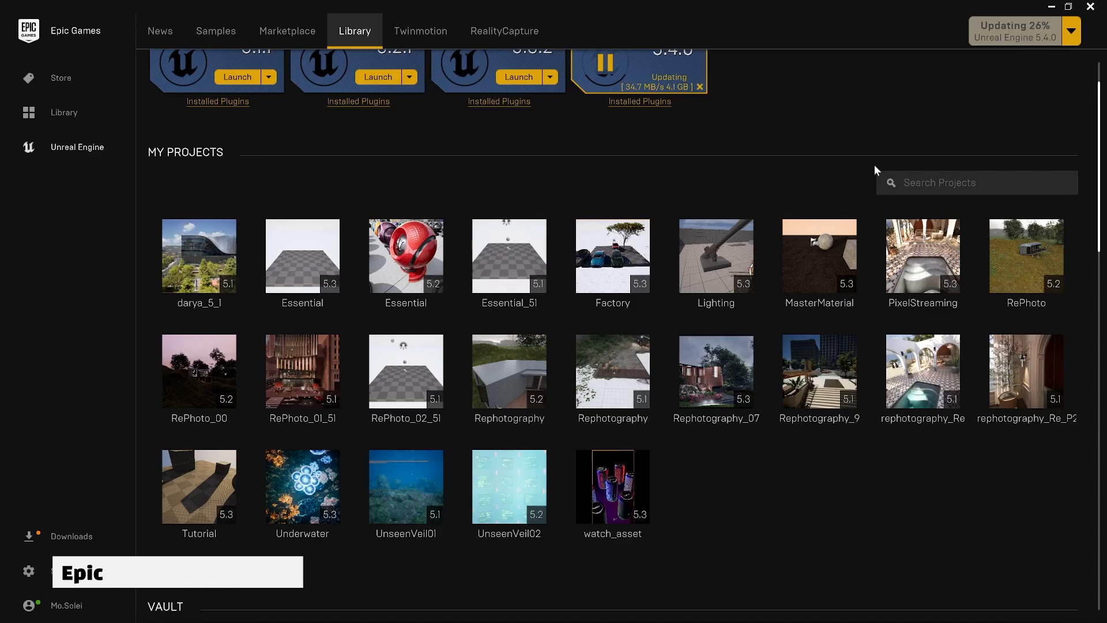
scroll(874, 164, "down", 2)
scroll(874, 164, "down", 6)
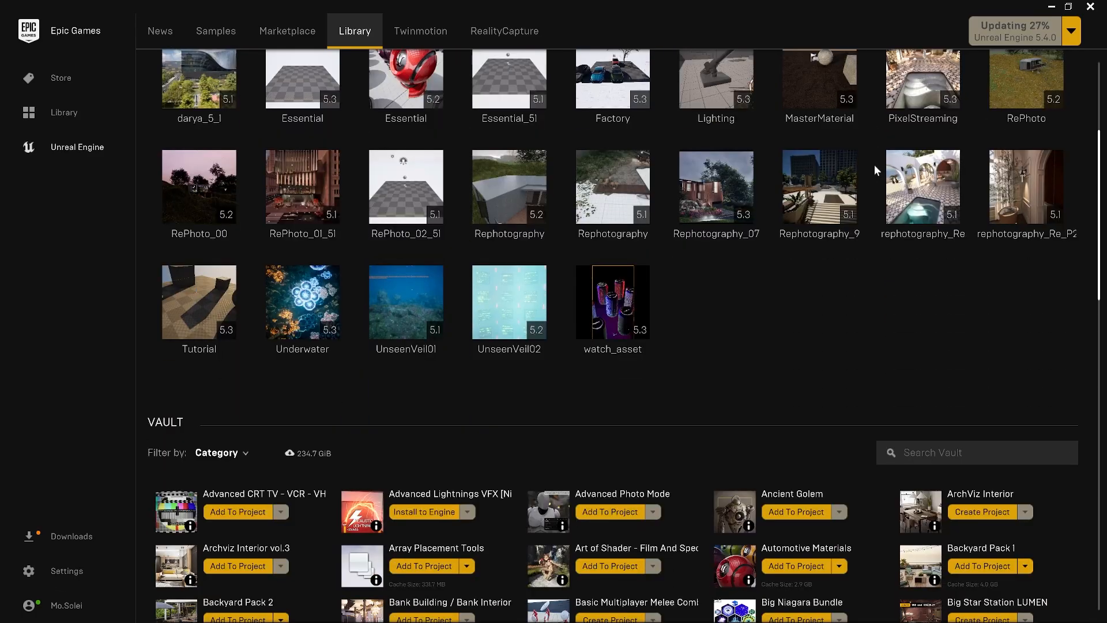
scroll(874, 170, "down", 1)
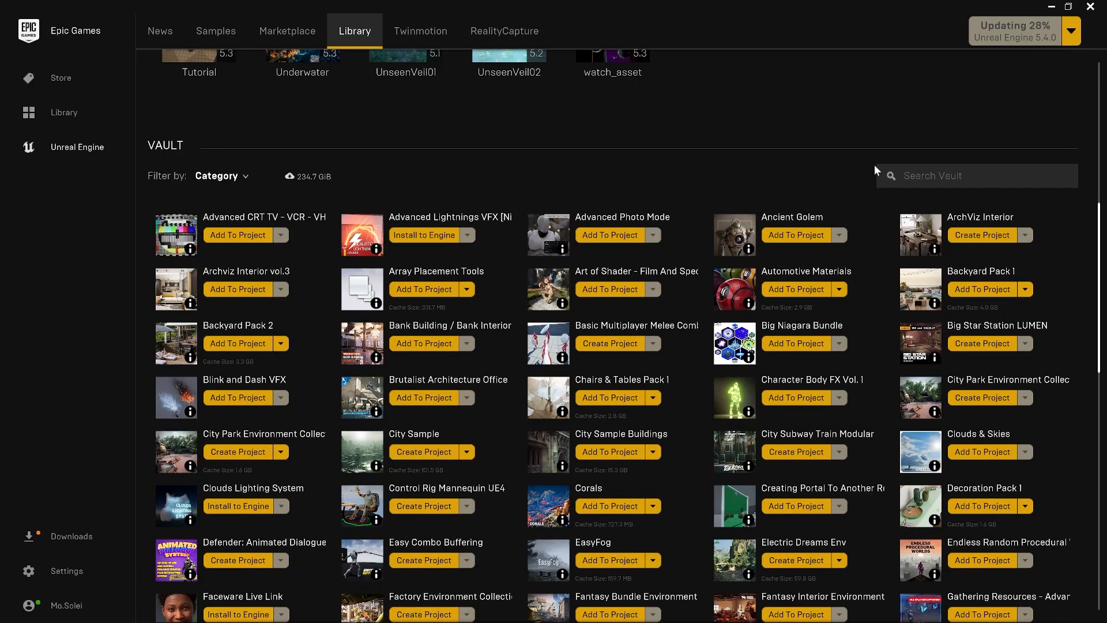
left_click_drag(1097, 240, 1097, 262)
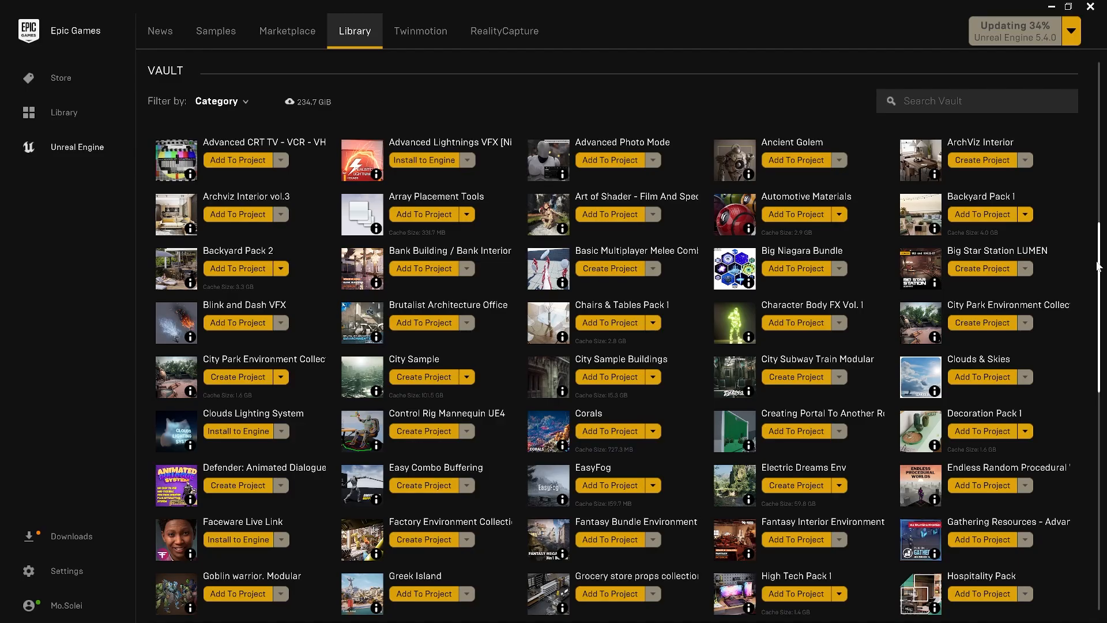
left_click_drag(1098, 266, 1097, 498)
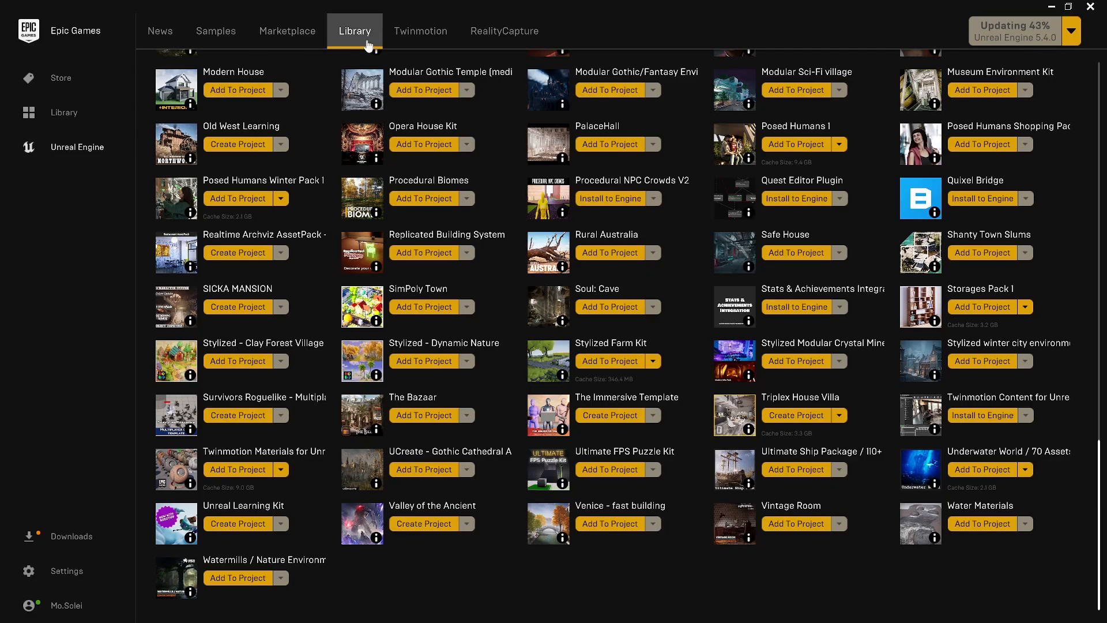
Look through the Unreal Engine news page and the sample projects page
left_click(162, 35)
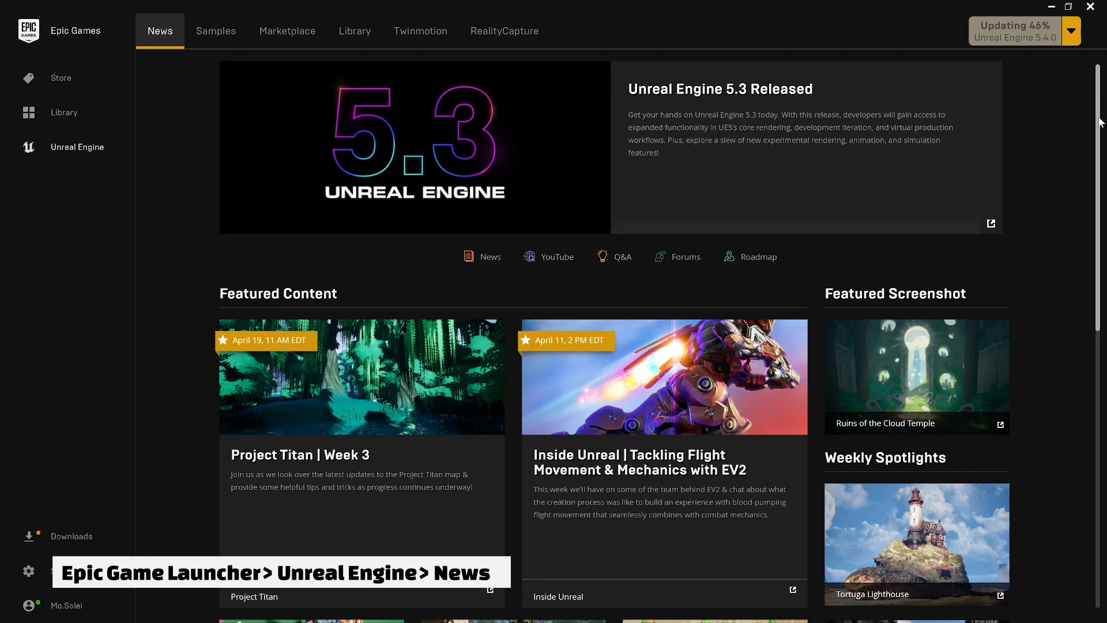
left_click_drag(1097, 101, 1101, 424)
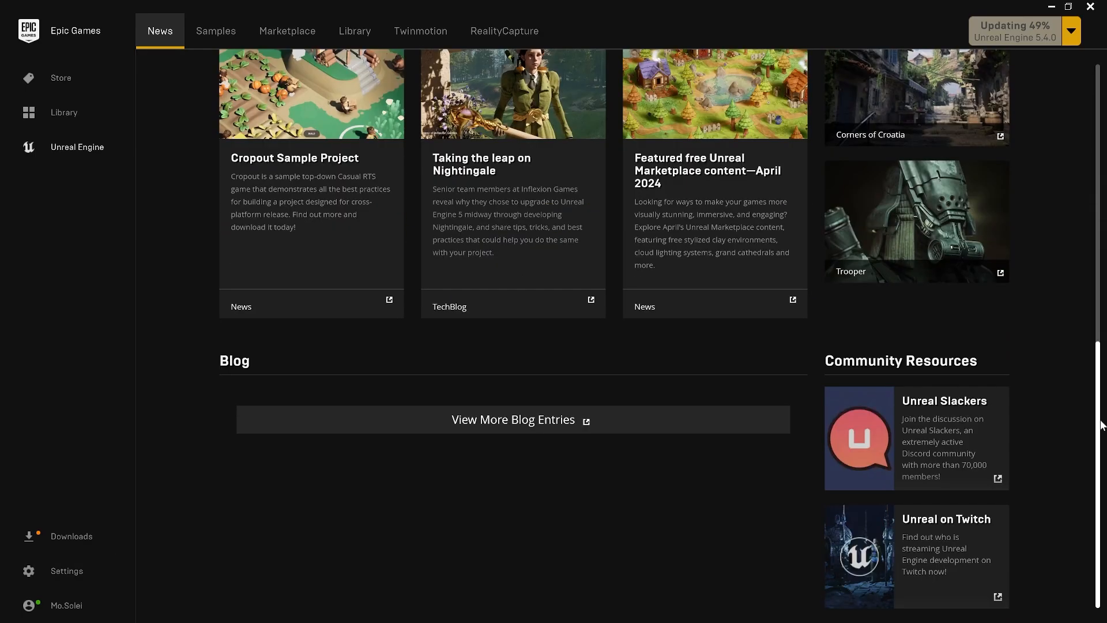
left_click(217, 34)
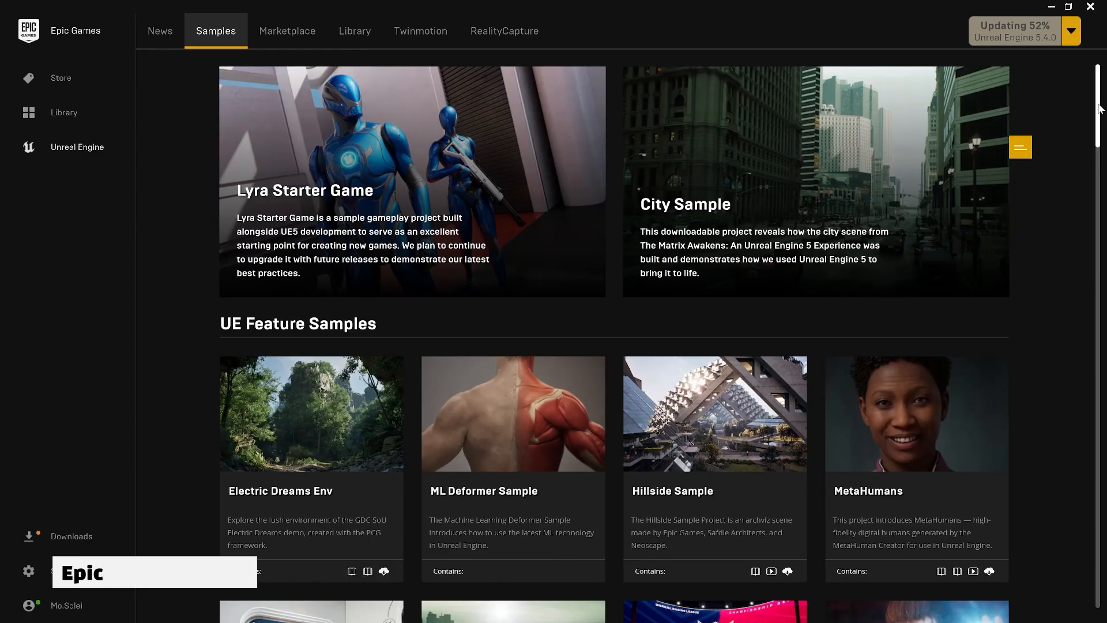
left_click_drag(1099, 104, 1101, 141)
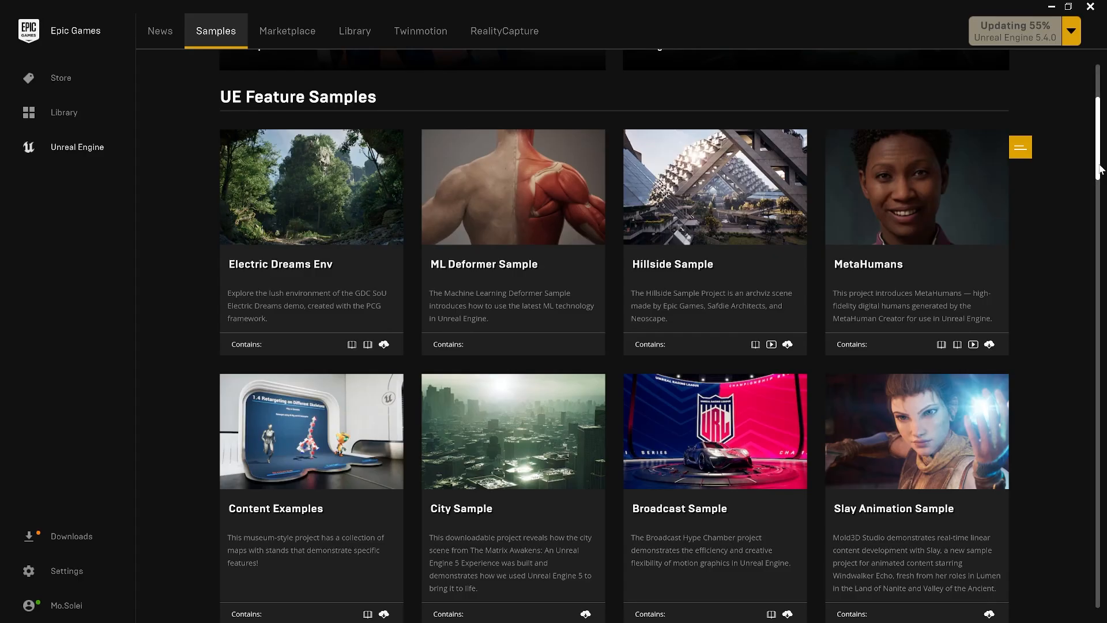
left_click_drag(1099, 168, 1106, 258)
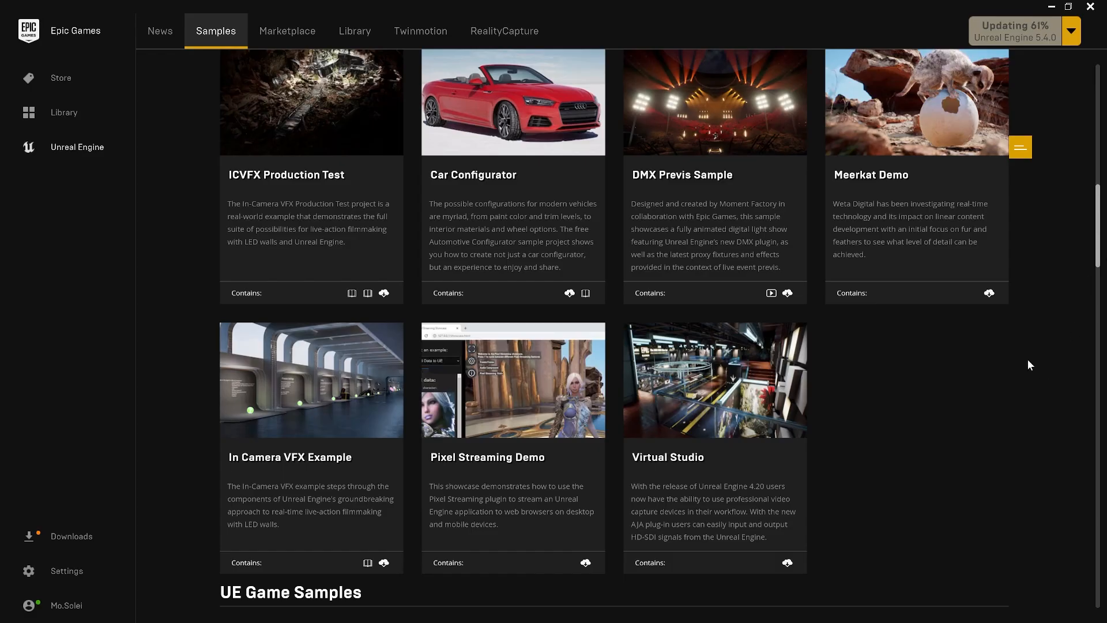
Browse the Marketplace's free Epic Games Content, Megascans and Free For The Month collections, and open the Ancient Golem product
left_click(295, 35)
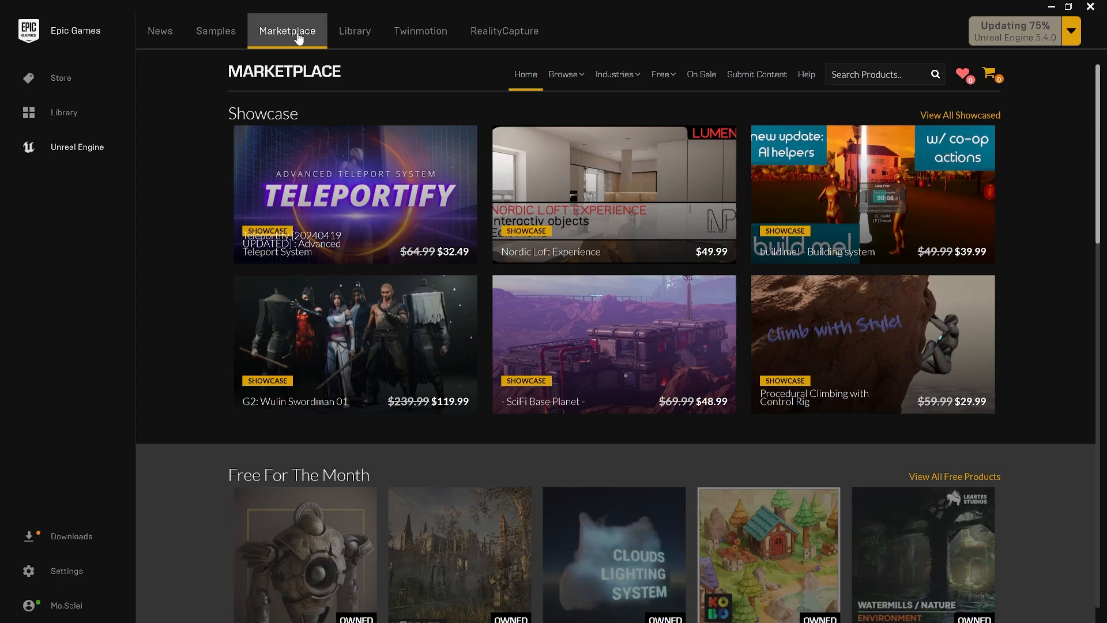
mouse_move(565, 78)
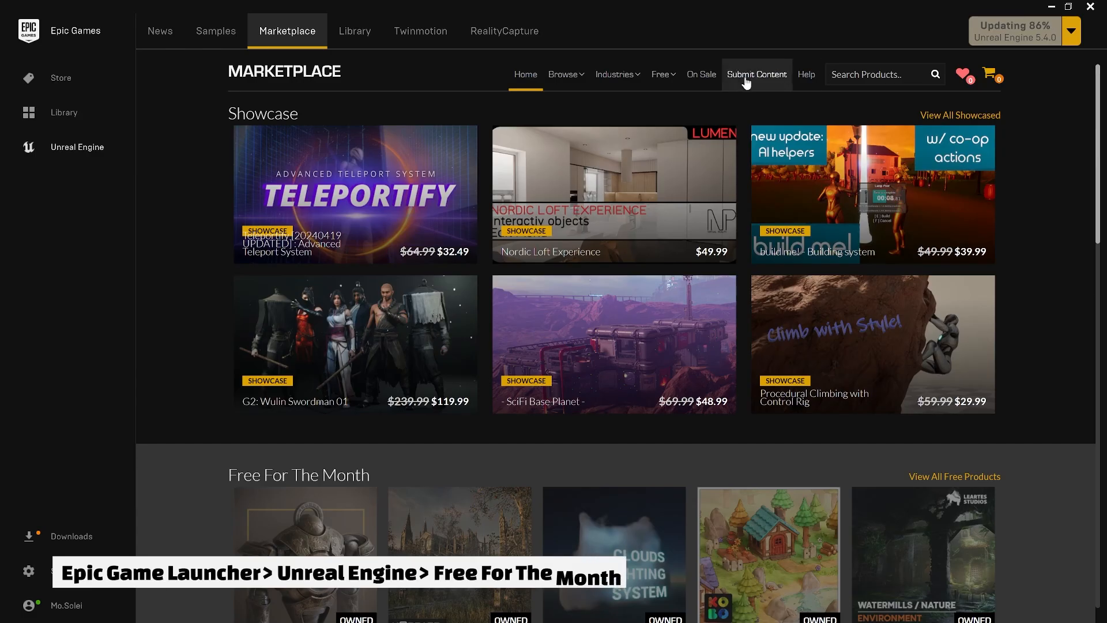
left_click(667, 102)
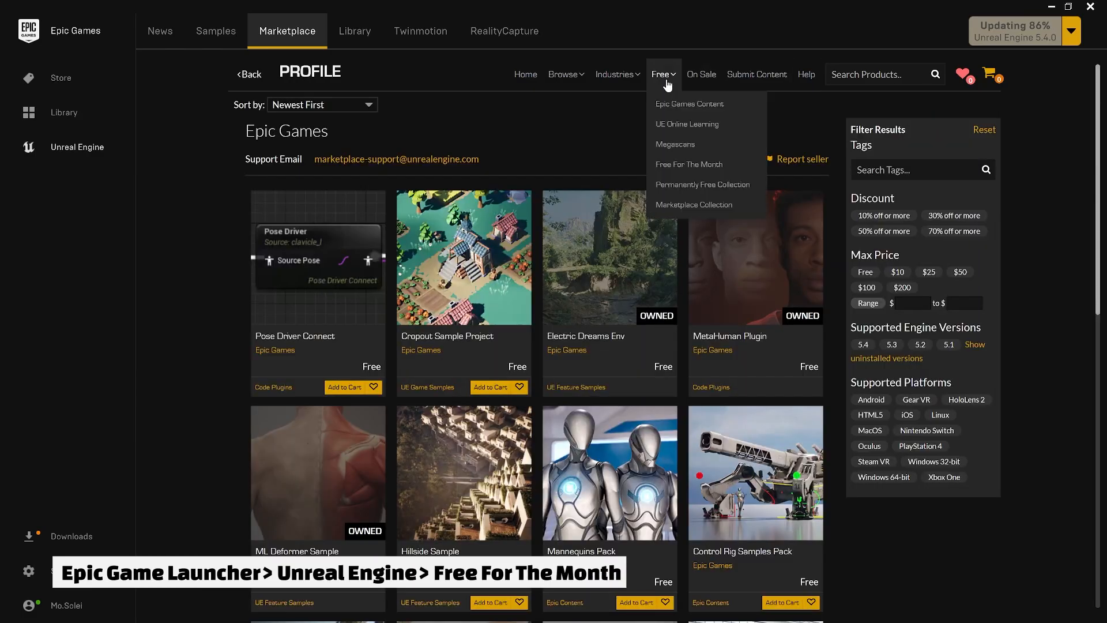
left_click(672, 144)
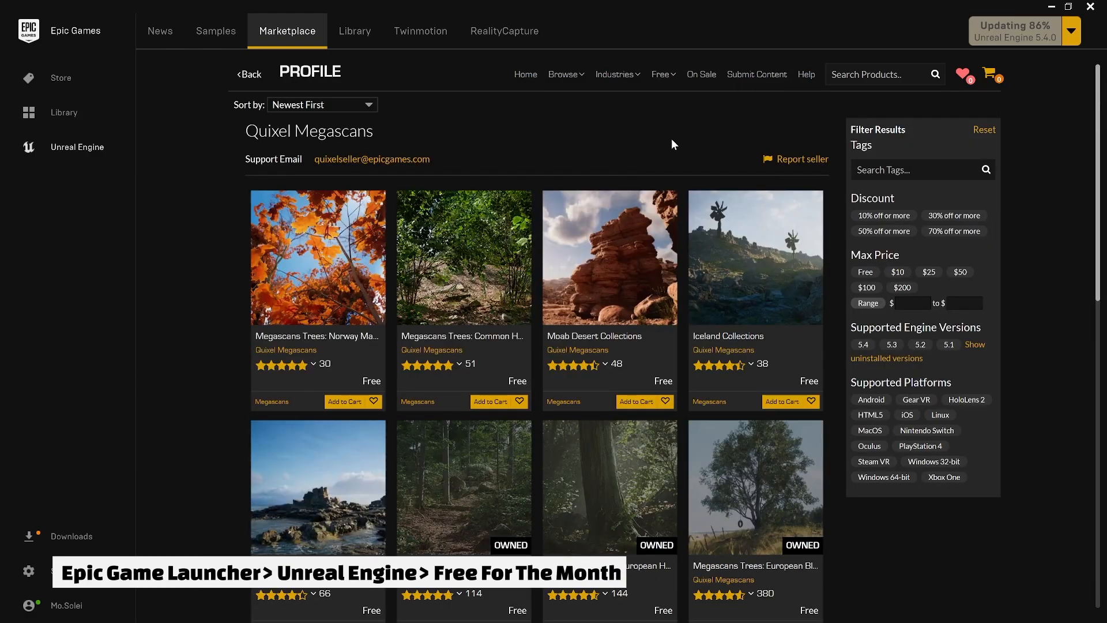
mouse_move(663, 85)
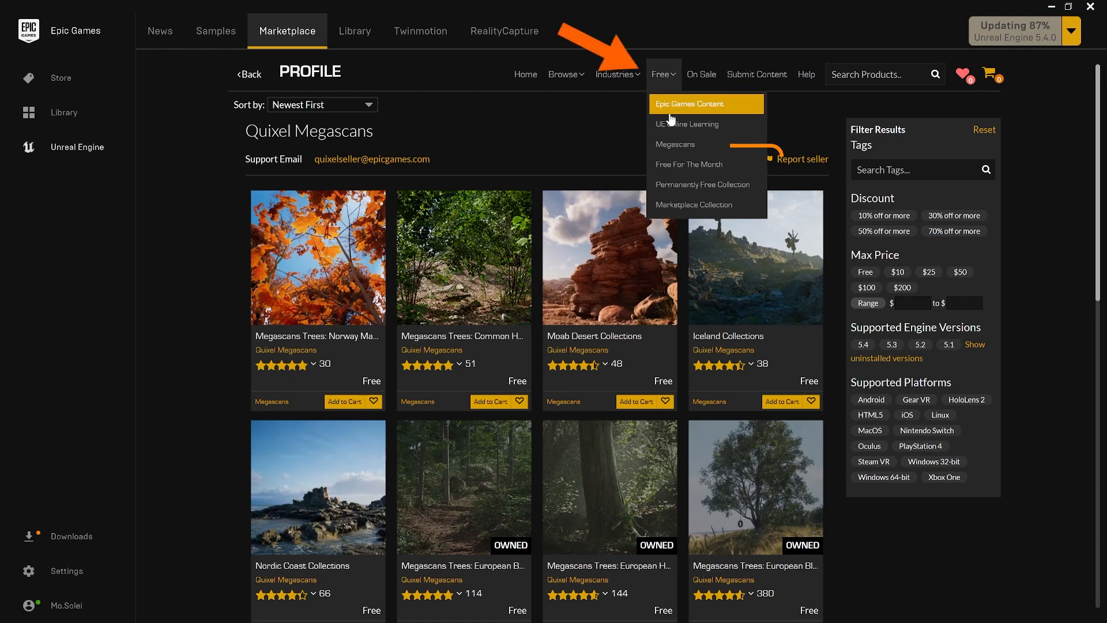
left_click(690, 166)
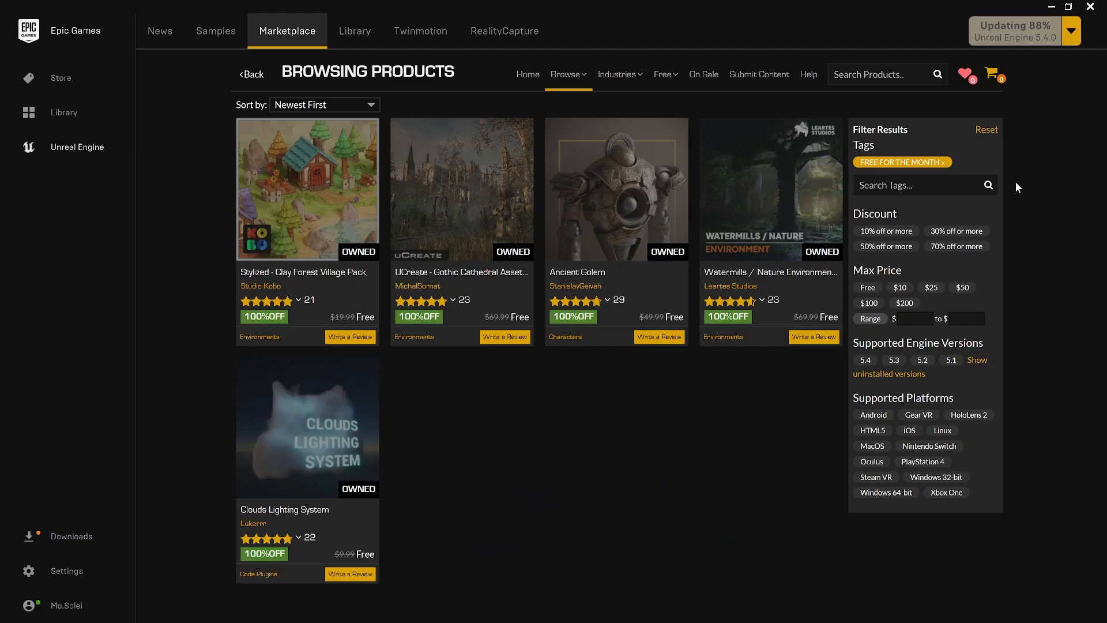
left_click(627, 166)
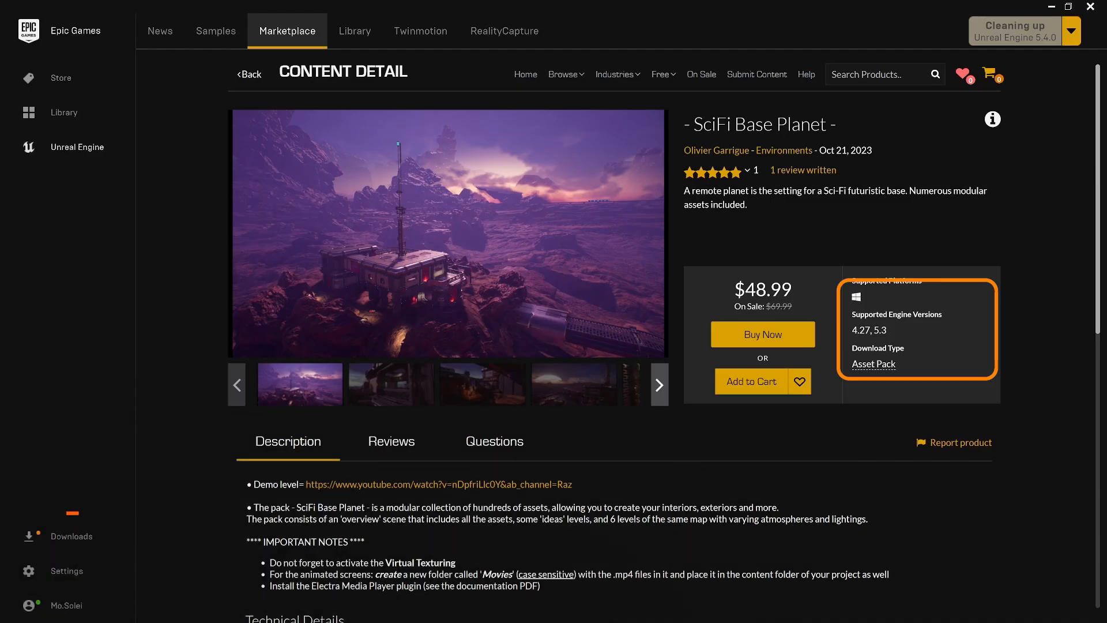
Check the supported engine versions of the SciFi Base Planet and Advanced Photo Mode assets
left_click_drag(851, 329, 890, 327)
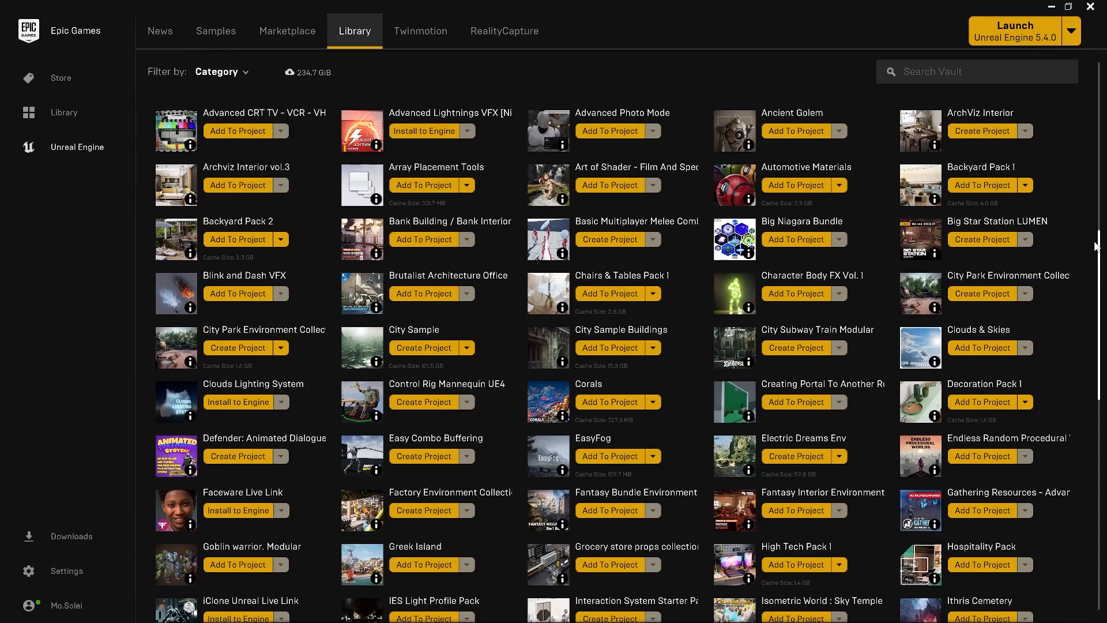
left_click(552, 134)
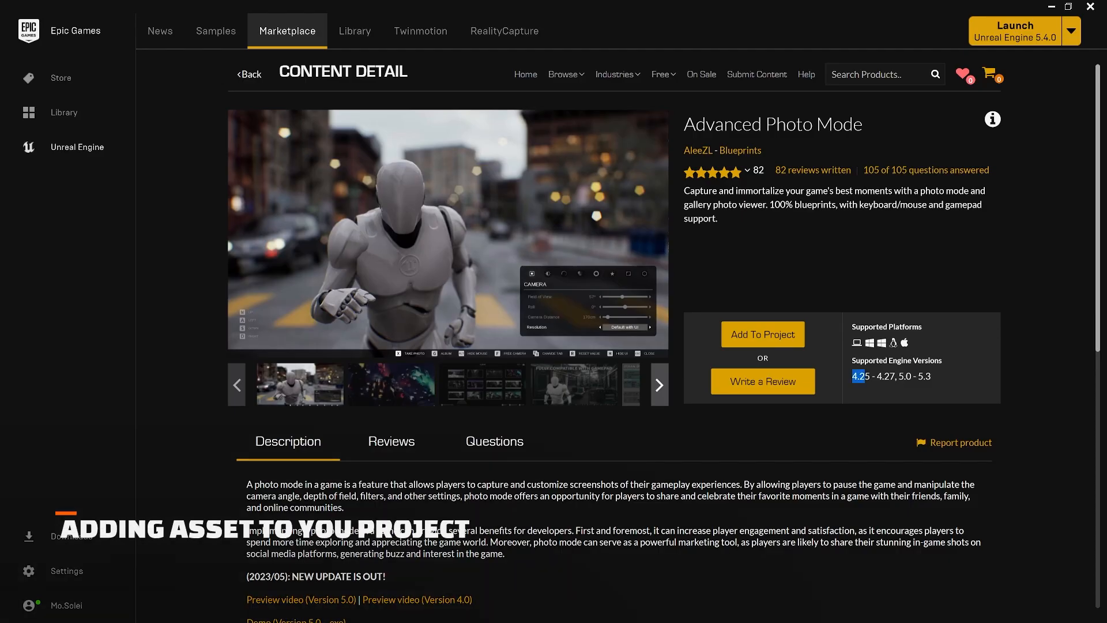
left_click_drag(851, 375, 940, 391)
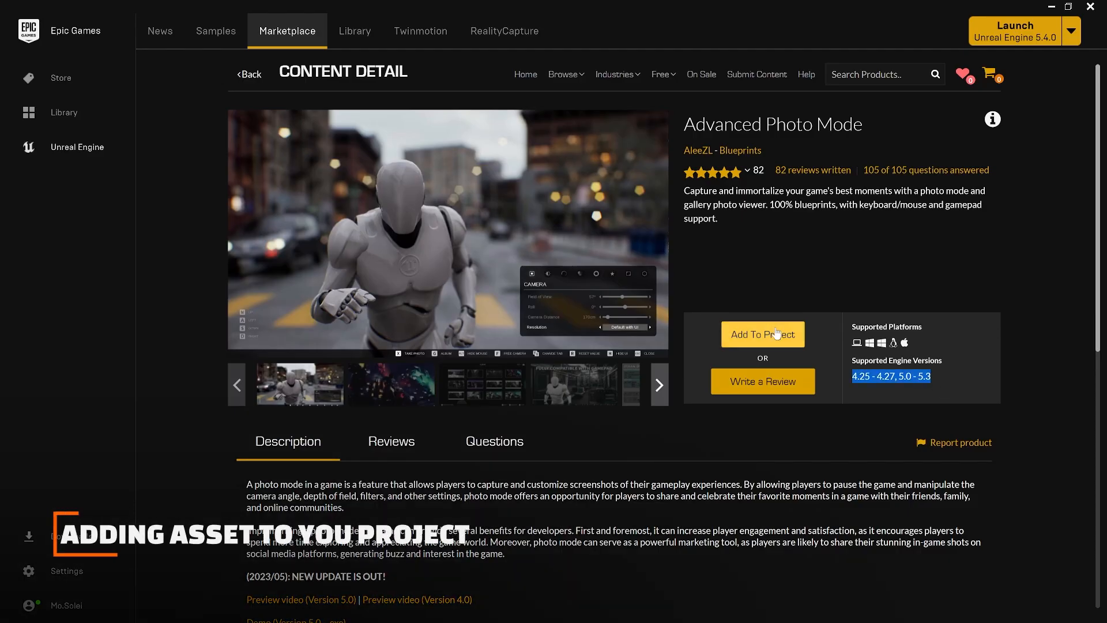
Preview adding Advanced Photo Mode to the darya_5_1 project with all projects shown, and decline the addition
left_click(776, 333)
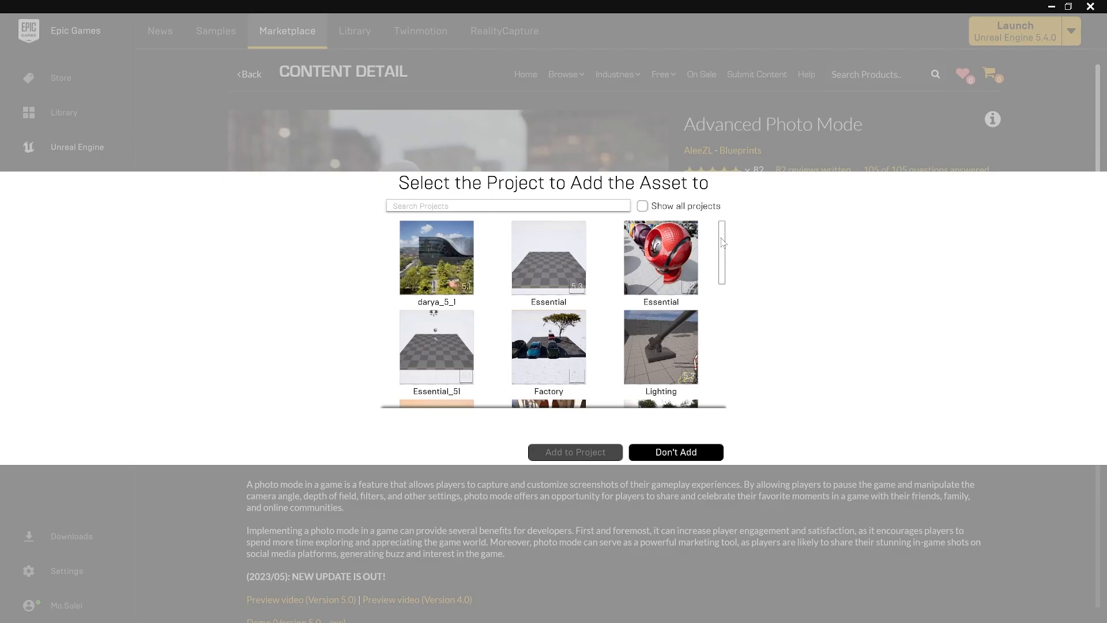
left_click(643, 206)
mouse_move(723, 231)
left_mouse_down()
mouse_move(728, 347)
mouse_move(724, 277)
mouse_move(737, 226)
left_mouse_up()
left_click(437, 260)
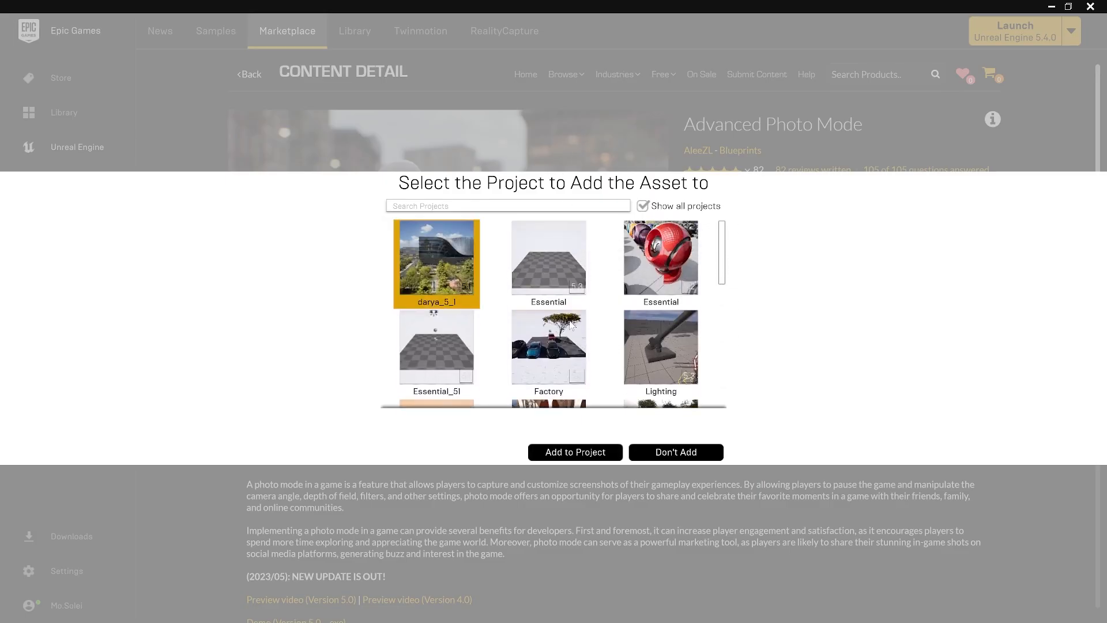
left_click(689, 458)
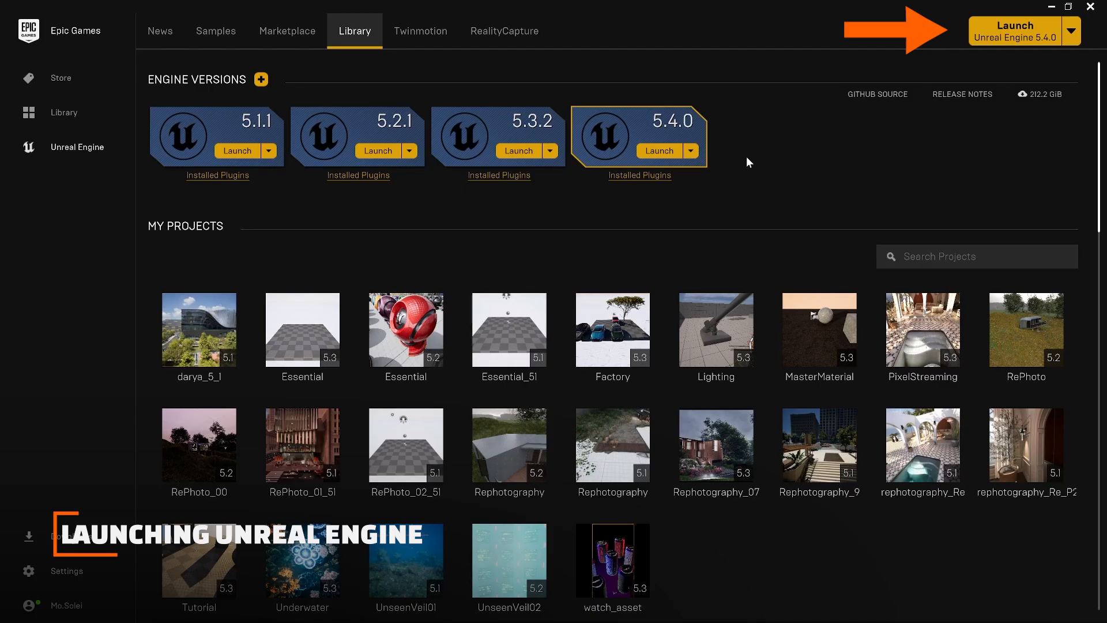
Launch Unreal Engine 5.4.0 and view the recent projects, including the 5.3 Essential project
left_click(1071, 32)
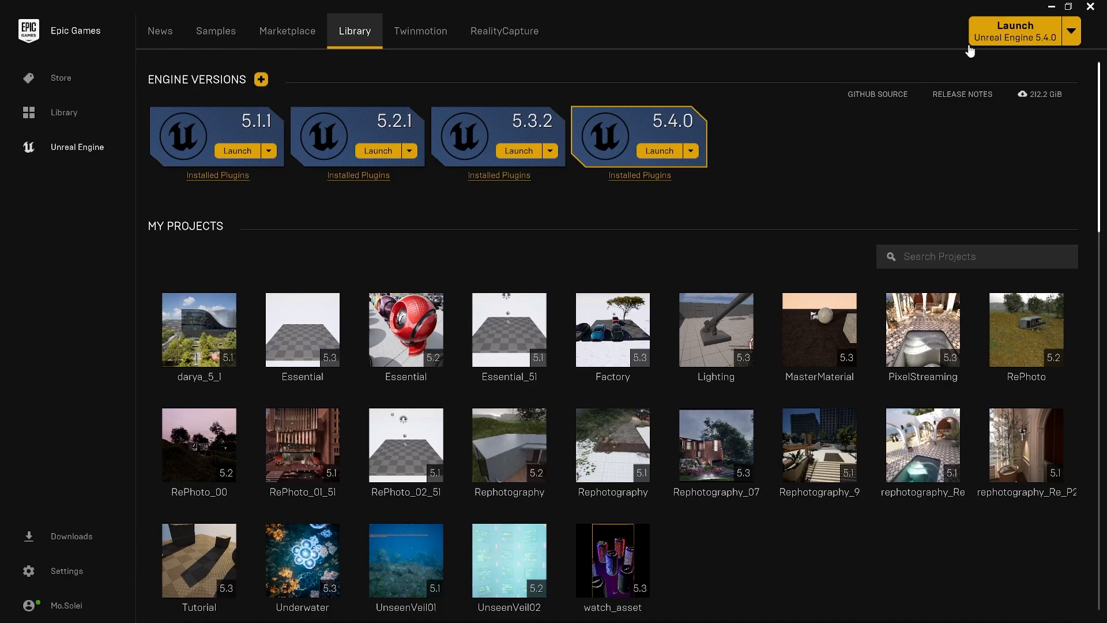
left_click(1004, 32)
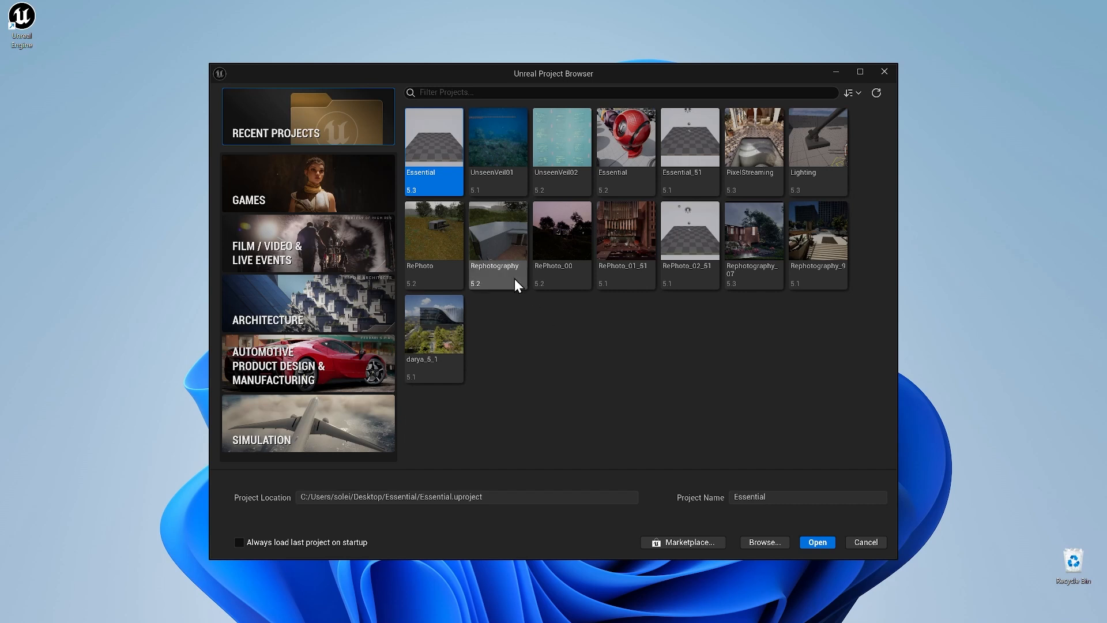
right_click(430, 171)
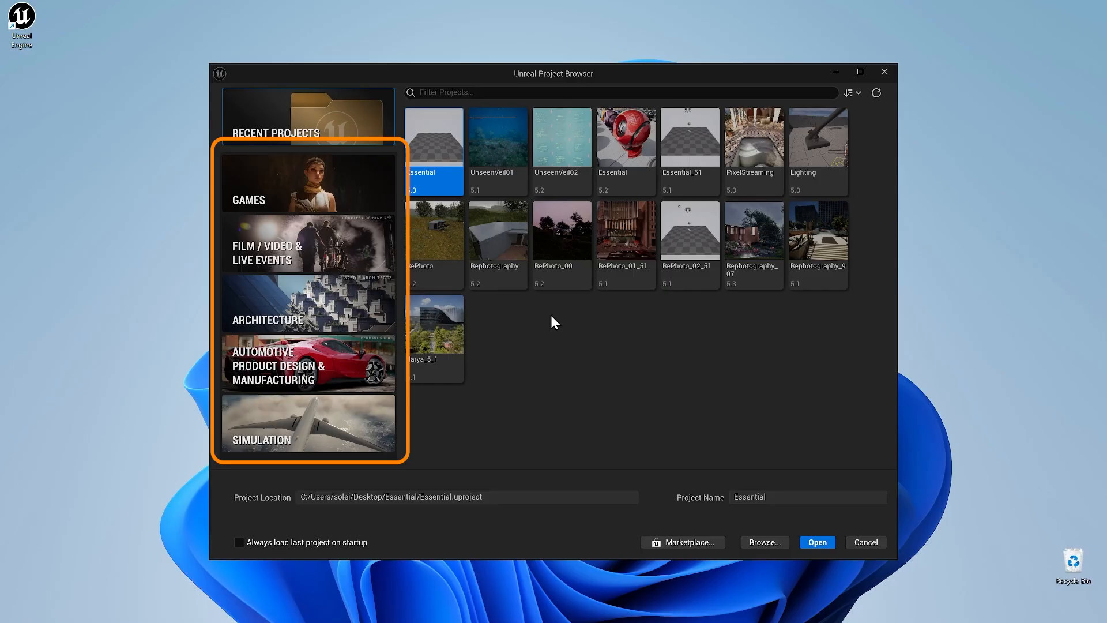
Look through the Film / Video & Live Events, Simulation and Games templates, and read the Third Person template's full description
left_click(307, 222)
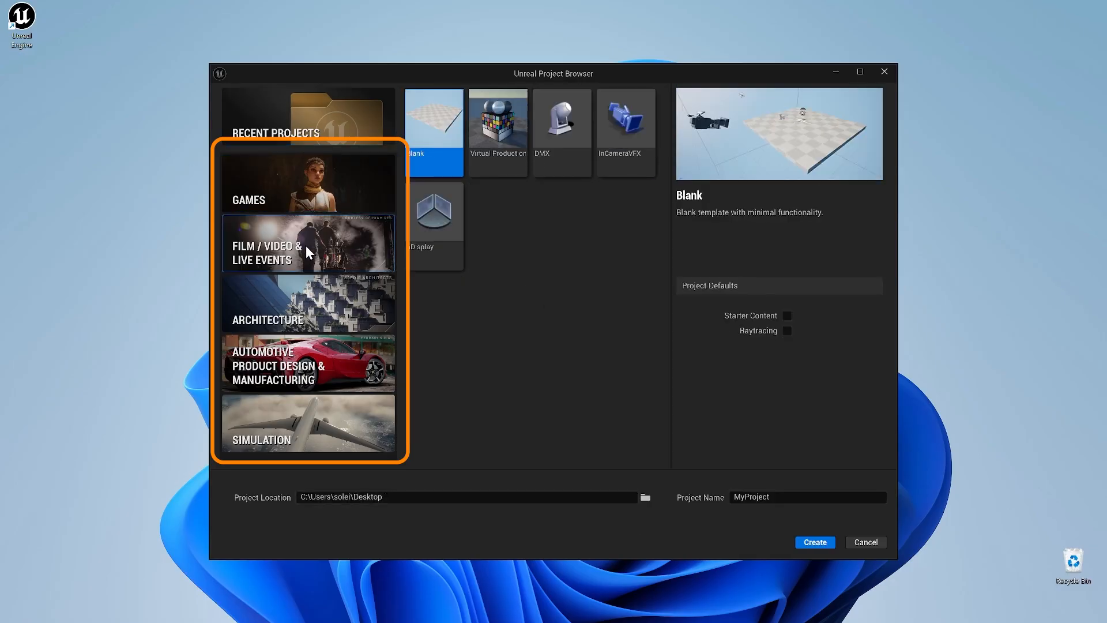
left_click(298, 414)
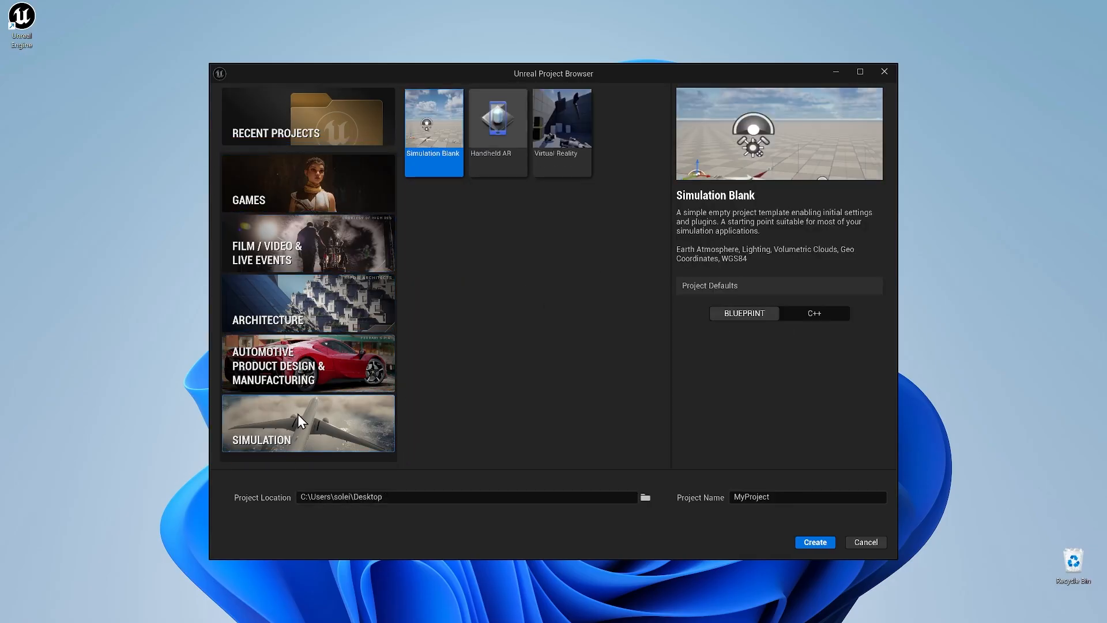
left_click(313, 188)
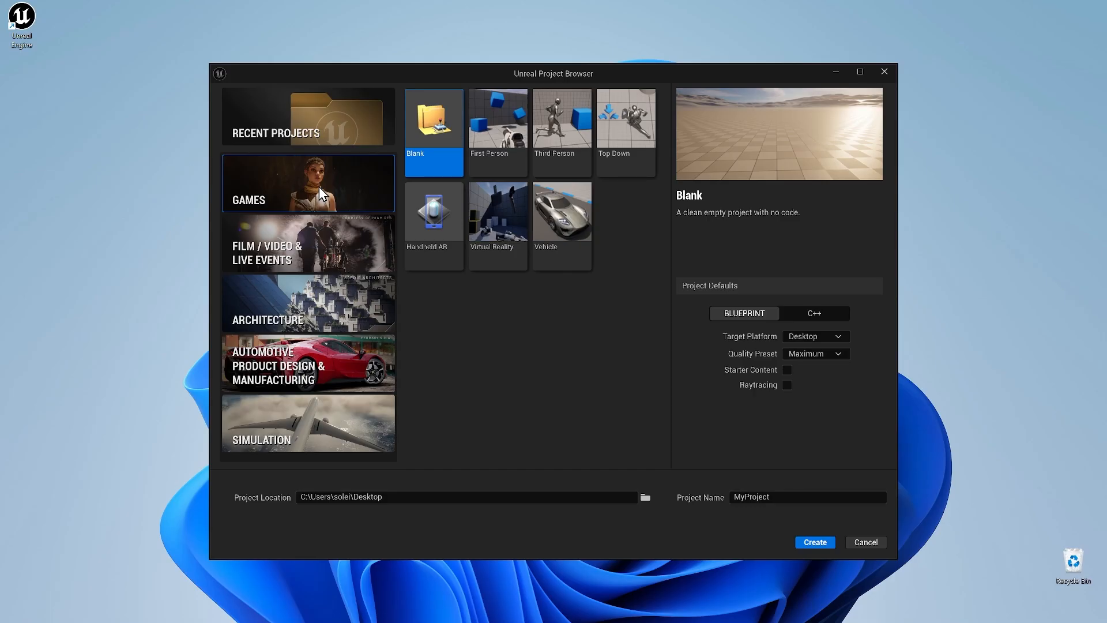
left_click(562, 162)
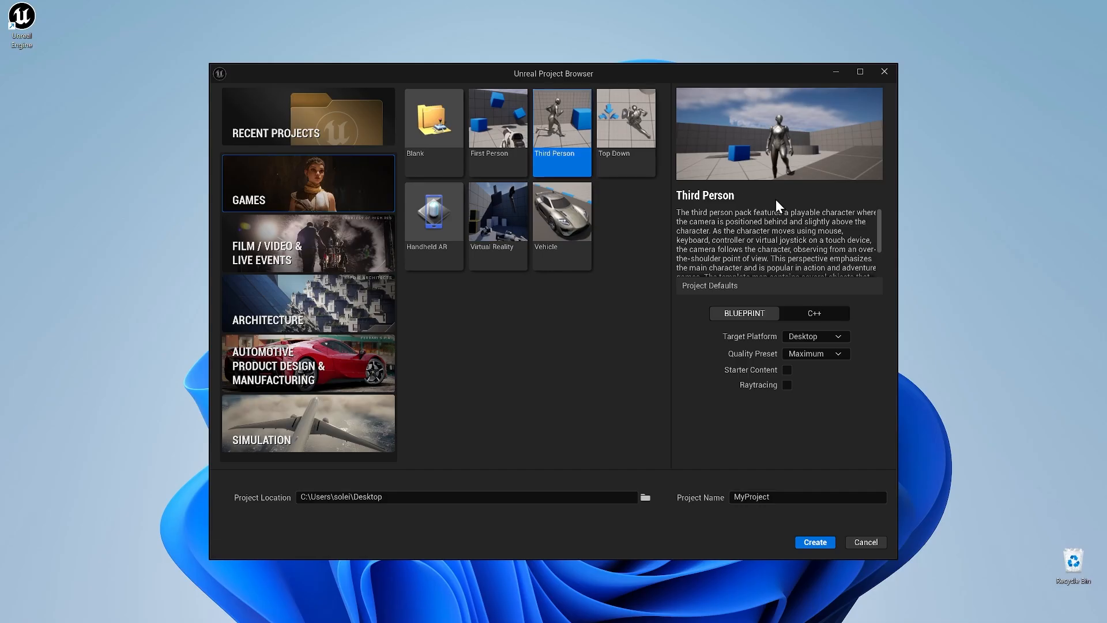
left_click_drag(877, 221, 878, 255)
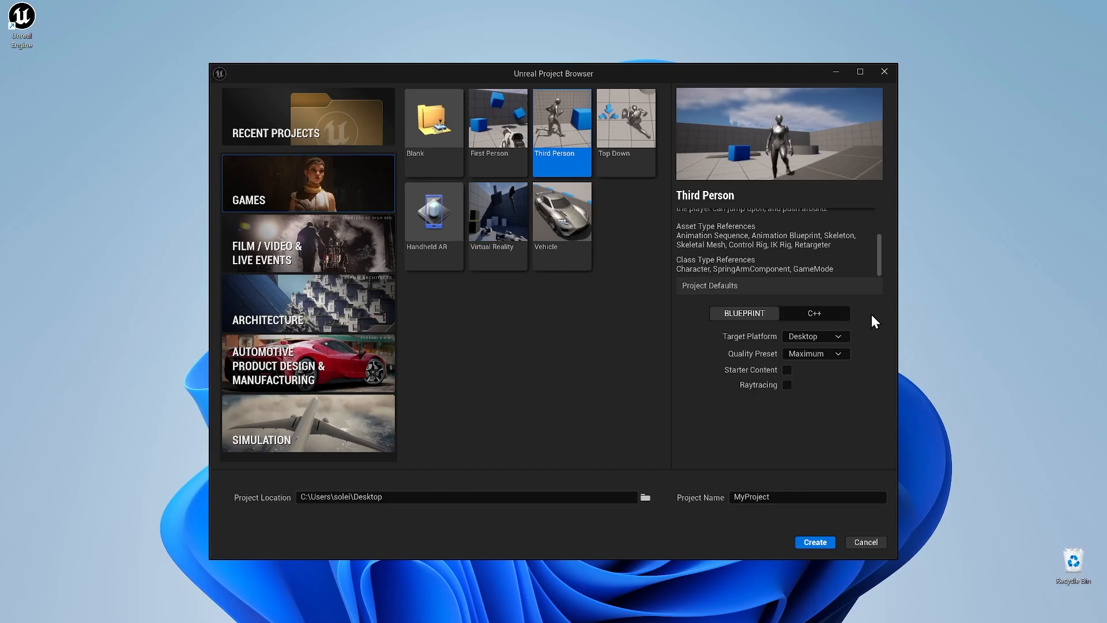
Create a Film / Video & Live Events project from the Blank template, named Chapter01
left_click(342, 261)
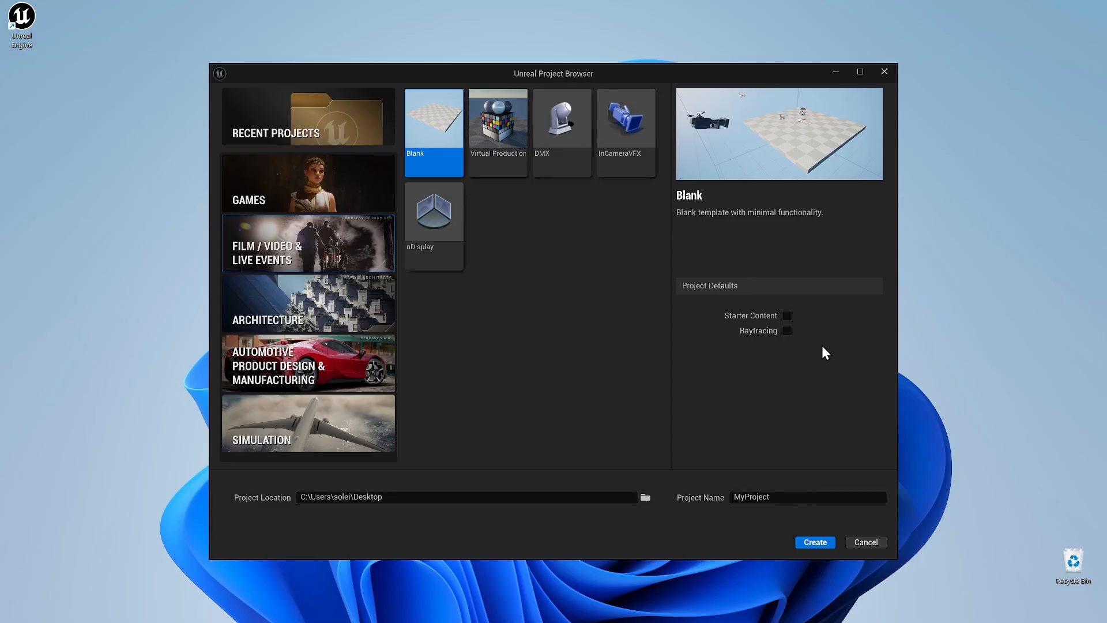
left_click(779, 493)
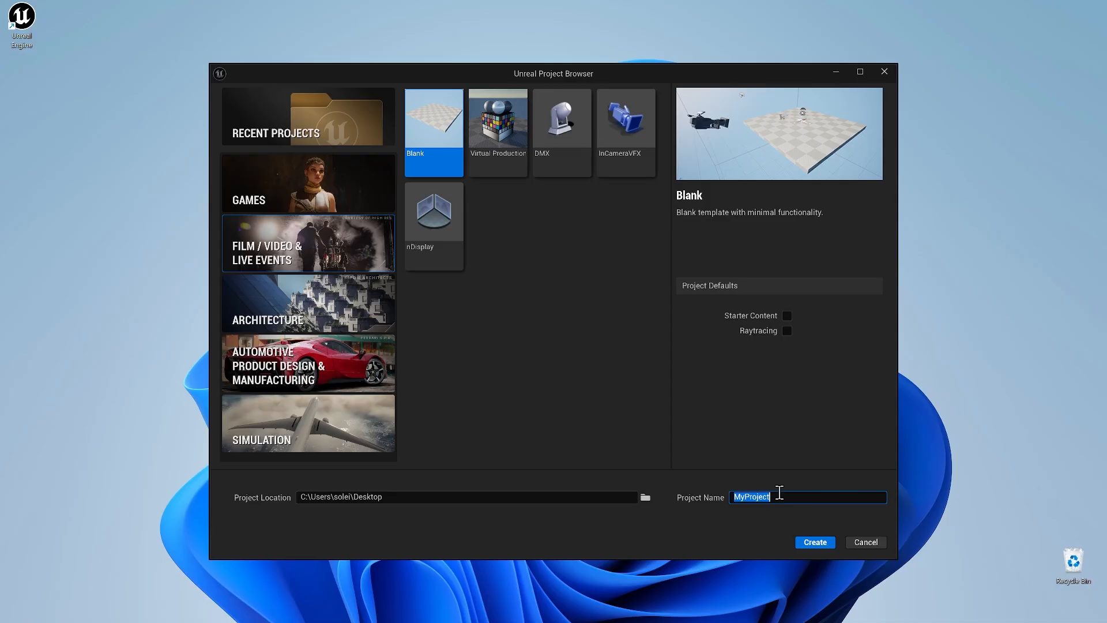
type("Chapter01")
left_click(815, 540)
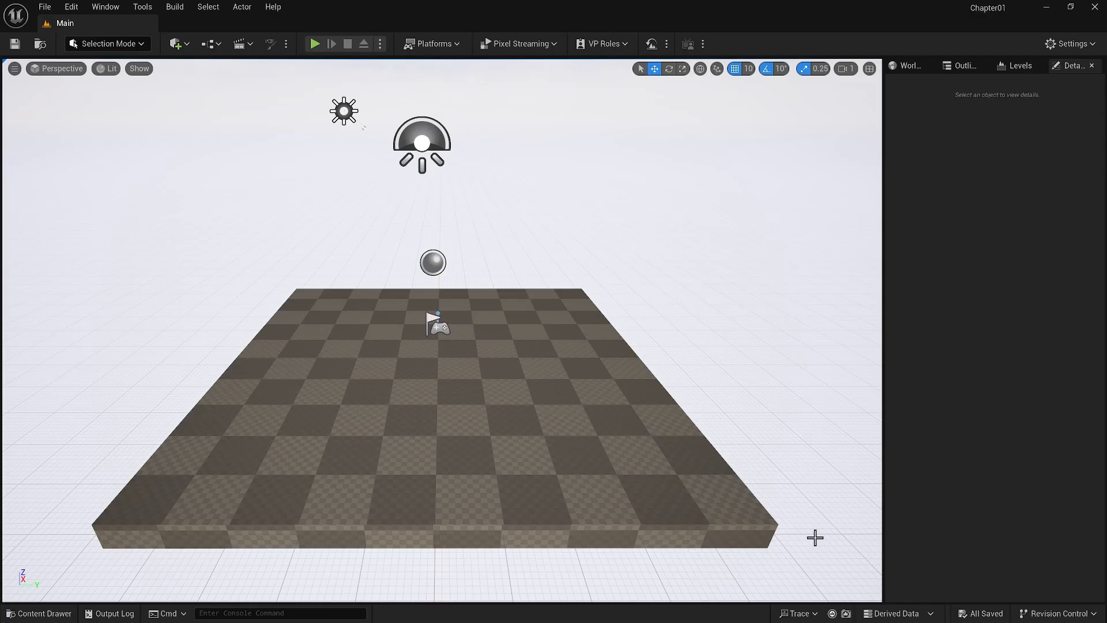
Check the project name and look over the editor's File and Window commands
mouse_move(963, 8)
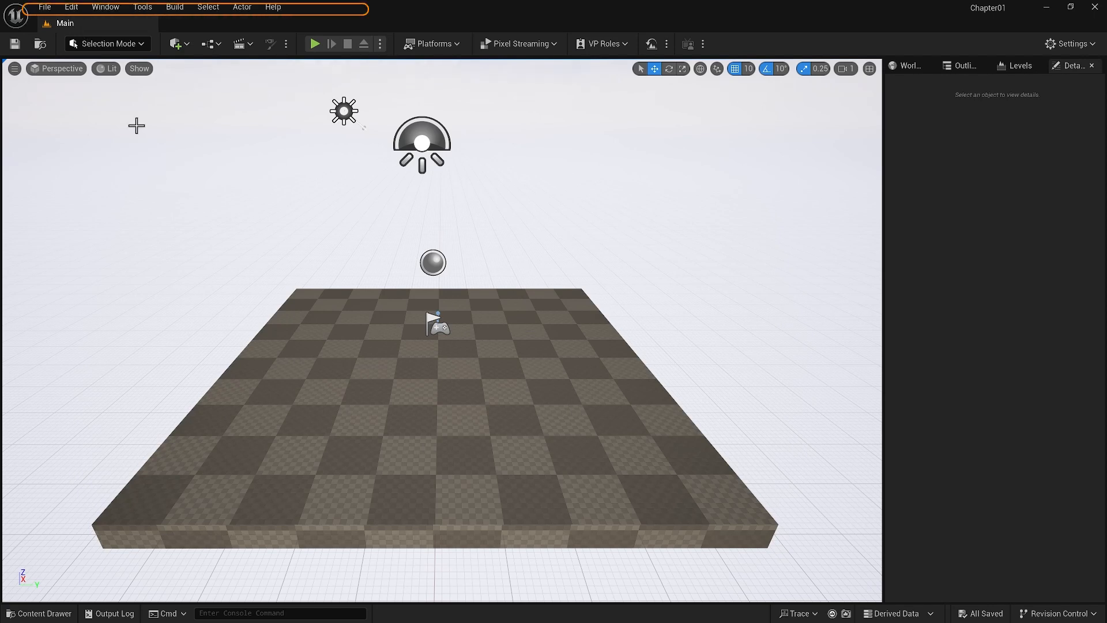
left_click(43, 7)
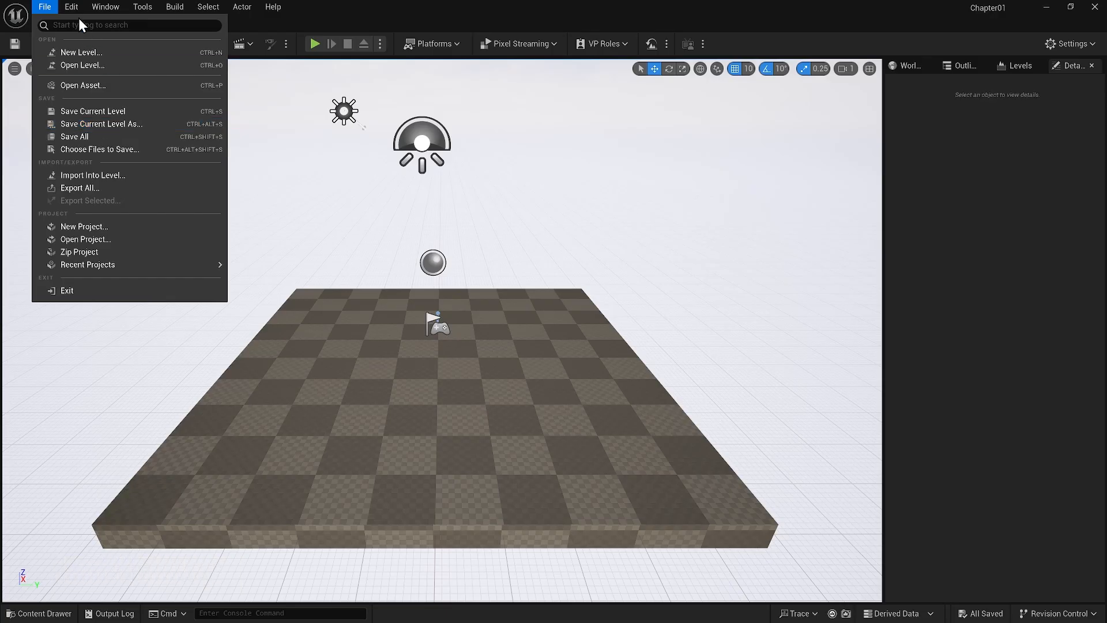
mouse_move(72, 11)
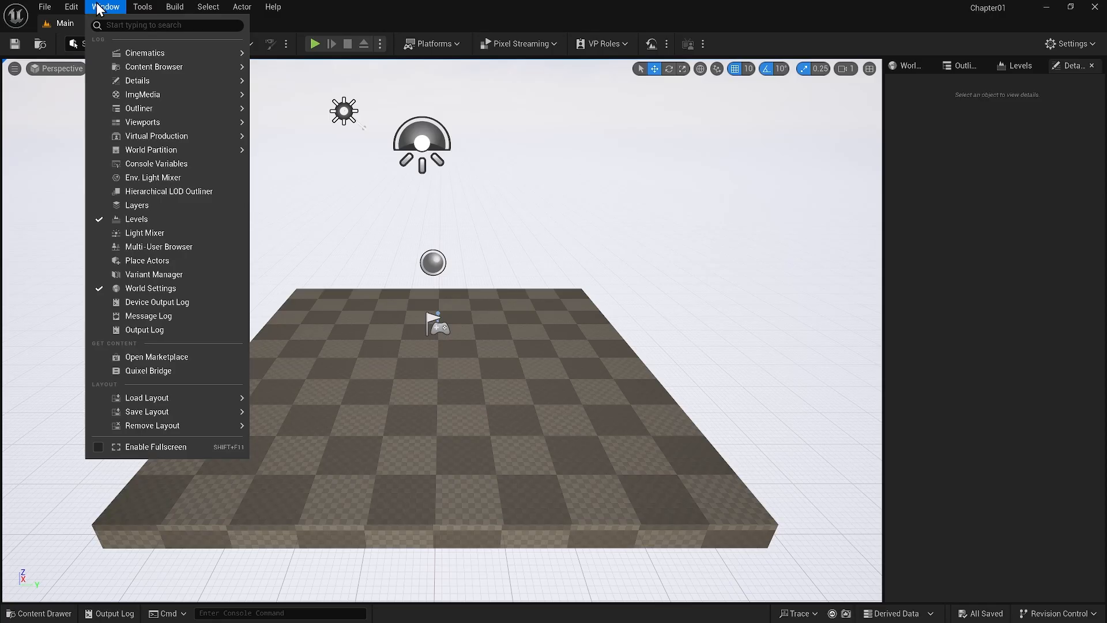
Close the Levels panel and restore it
left_click(1029, 66)
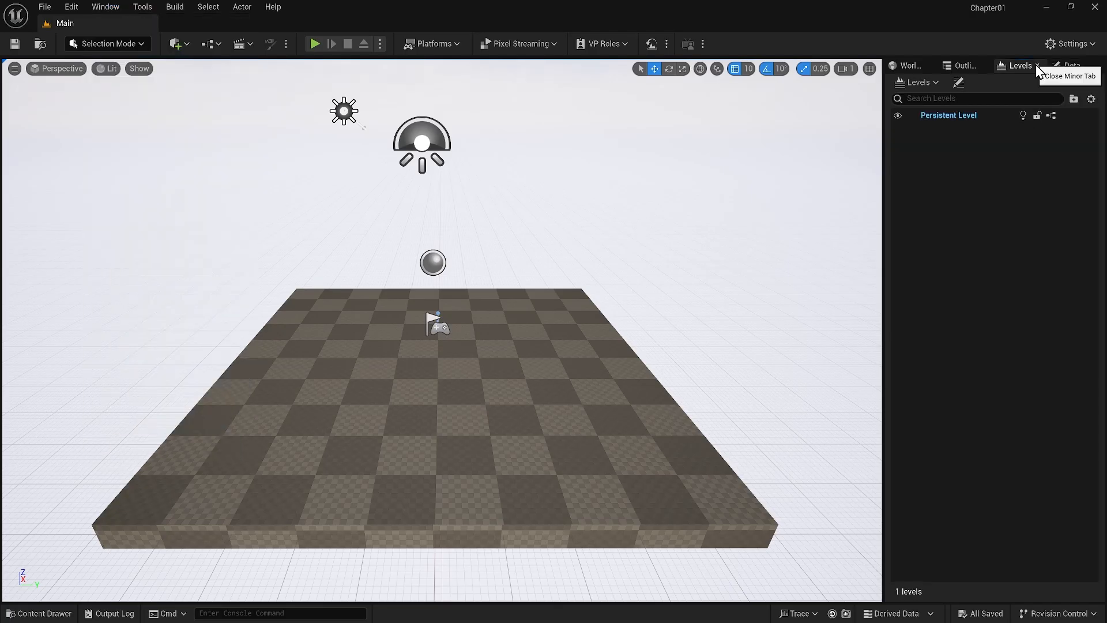
left_click(1037, 65)
left_click(97, 7)
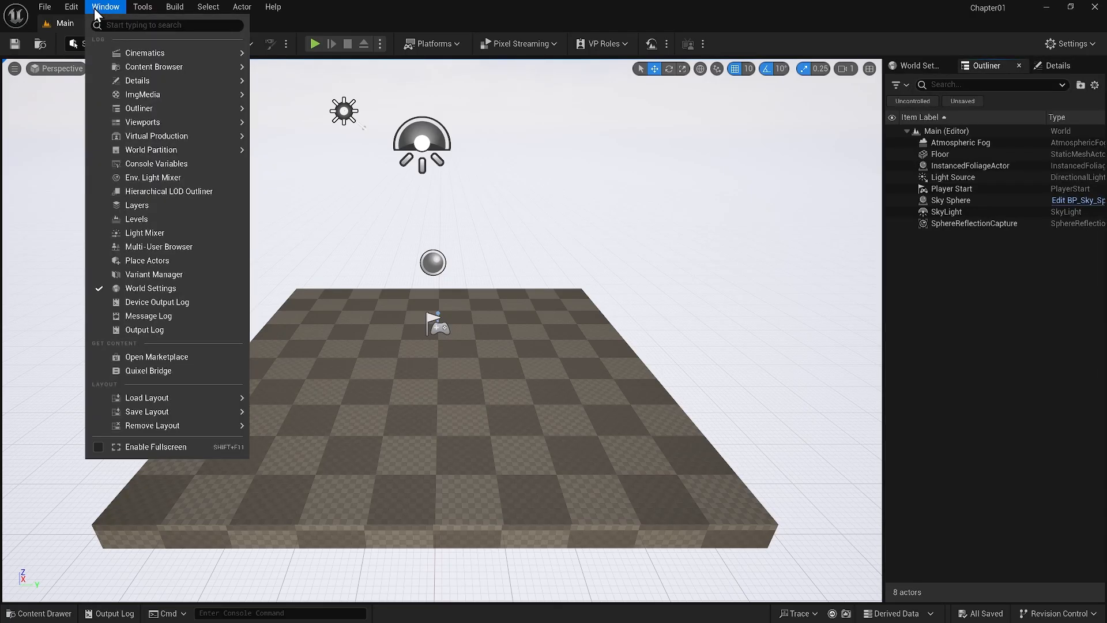
left_click(126, 219)
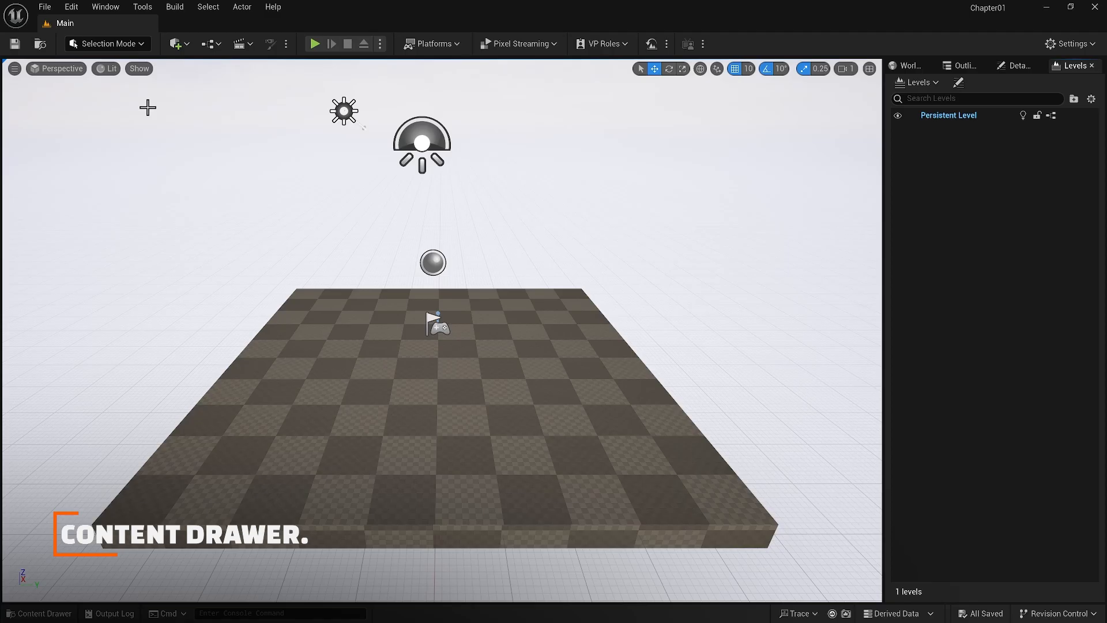
Open the Content Drawer, dismiss it, and bring it back up
left_click(40, 615)
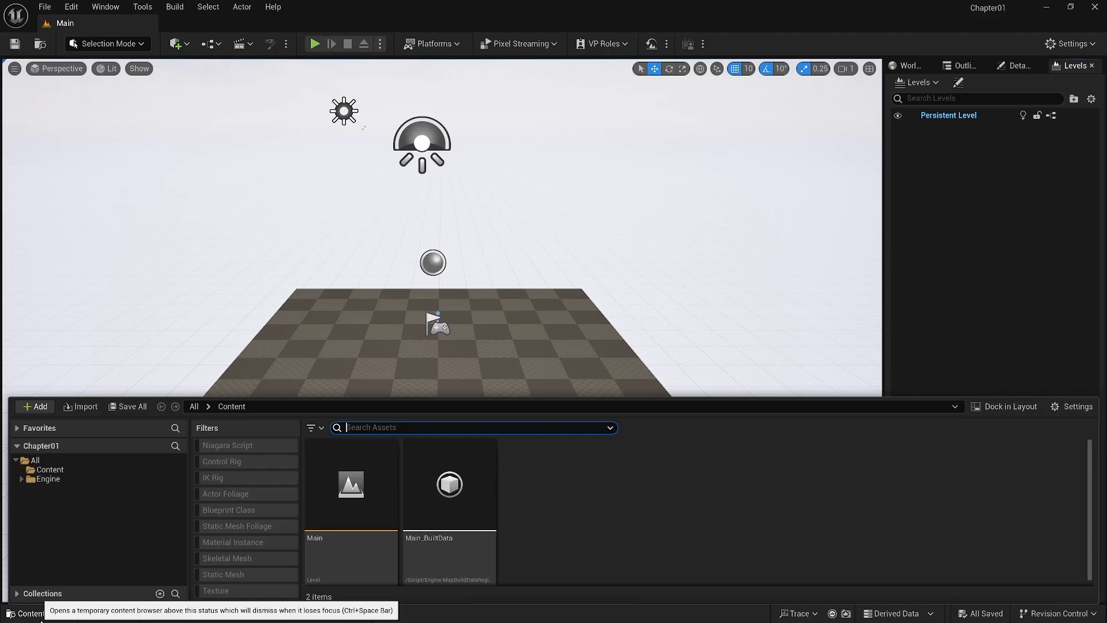
left_click(83, 357)
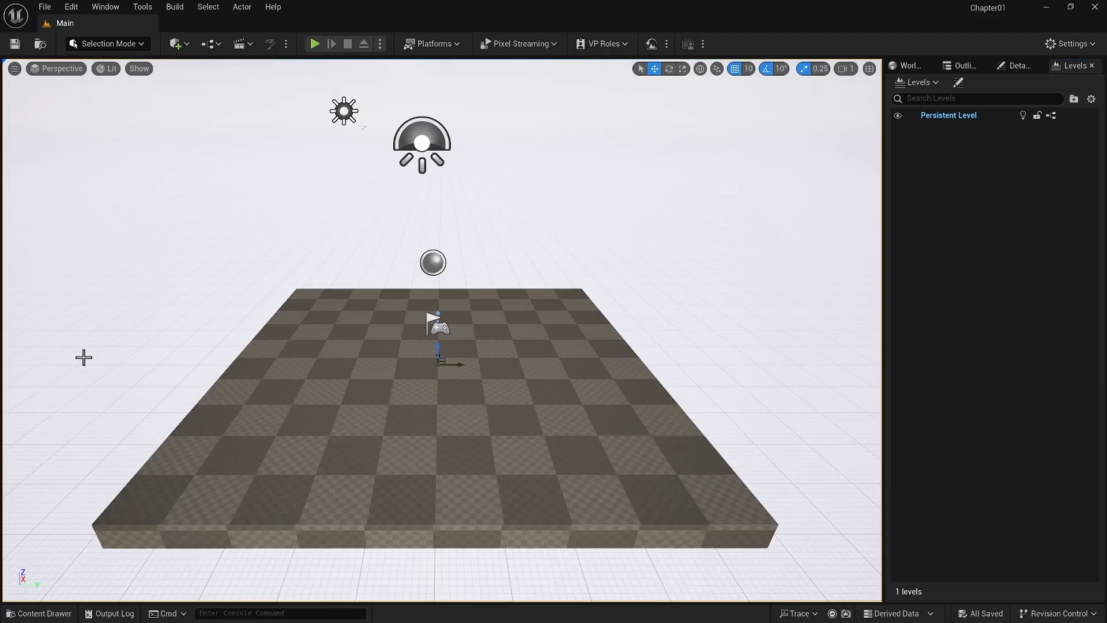
key("ctrl+space")
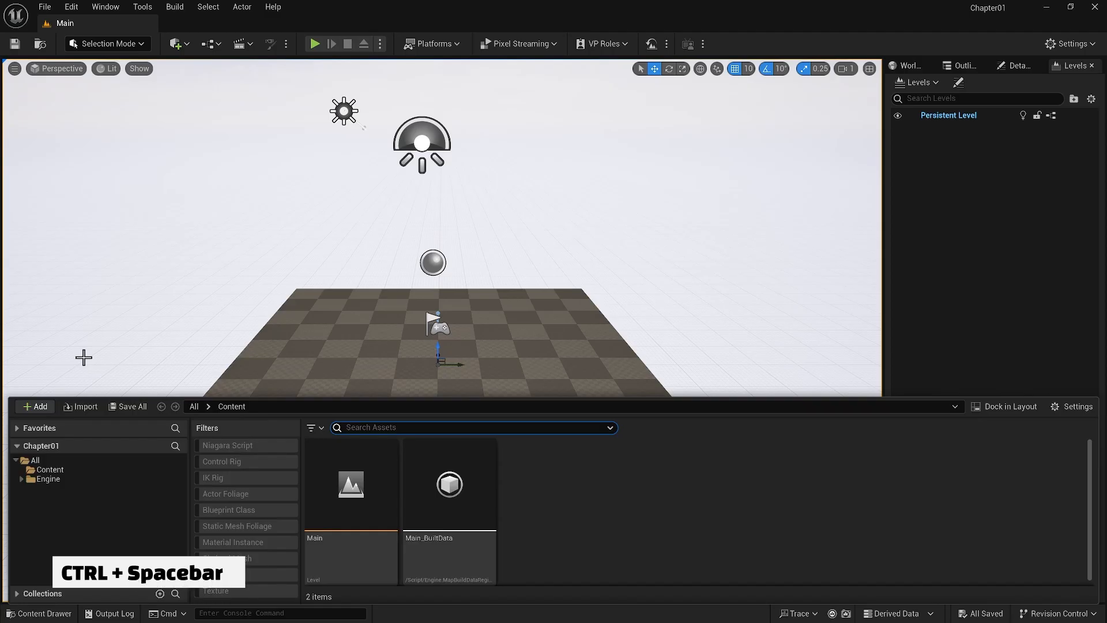
key("ctrl+space")
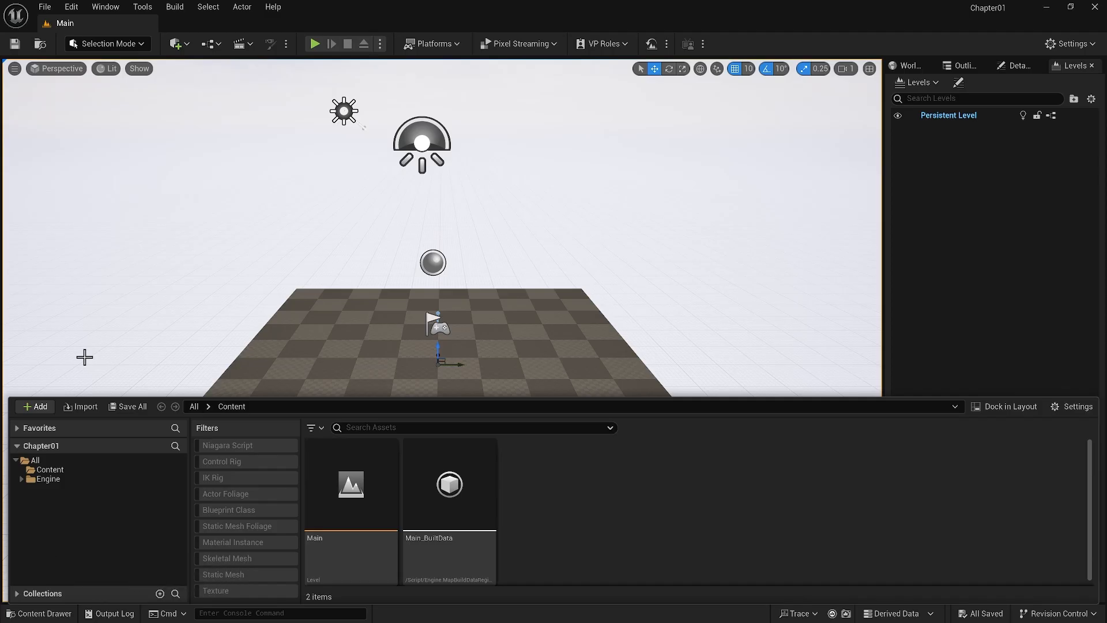
Browse the project's All, Content and Engine folders, expanding and collapsing the Engine C++ Classes folder
left_click(55, 459)
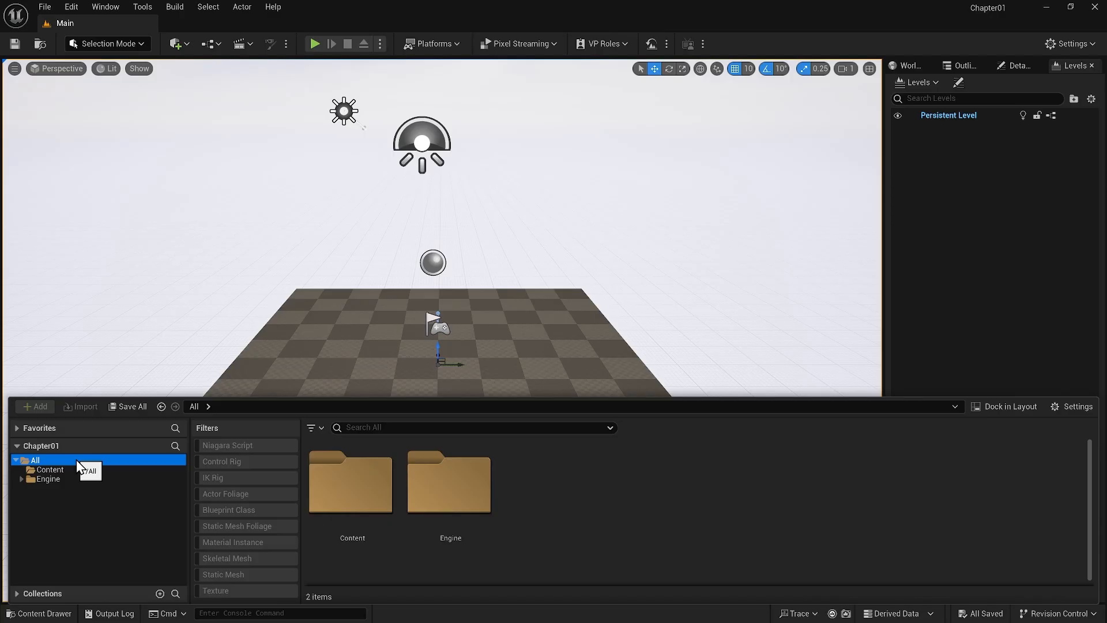
left_click(74, 469)
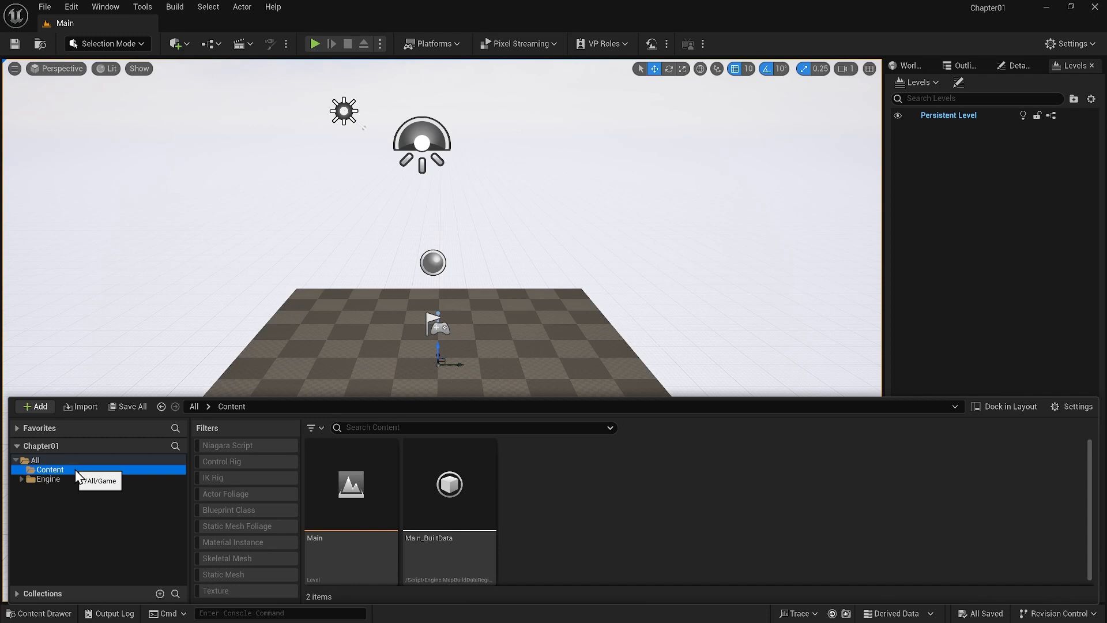
left_click(63, 478)
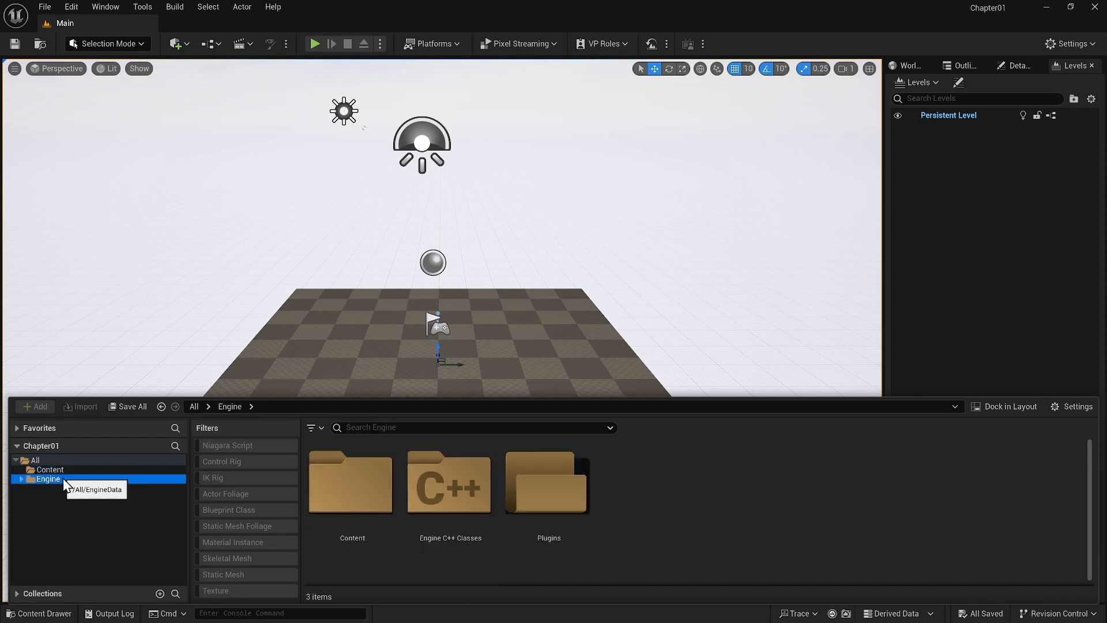
left_click(21, 479)
left_click(27, 496)
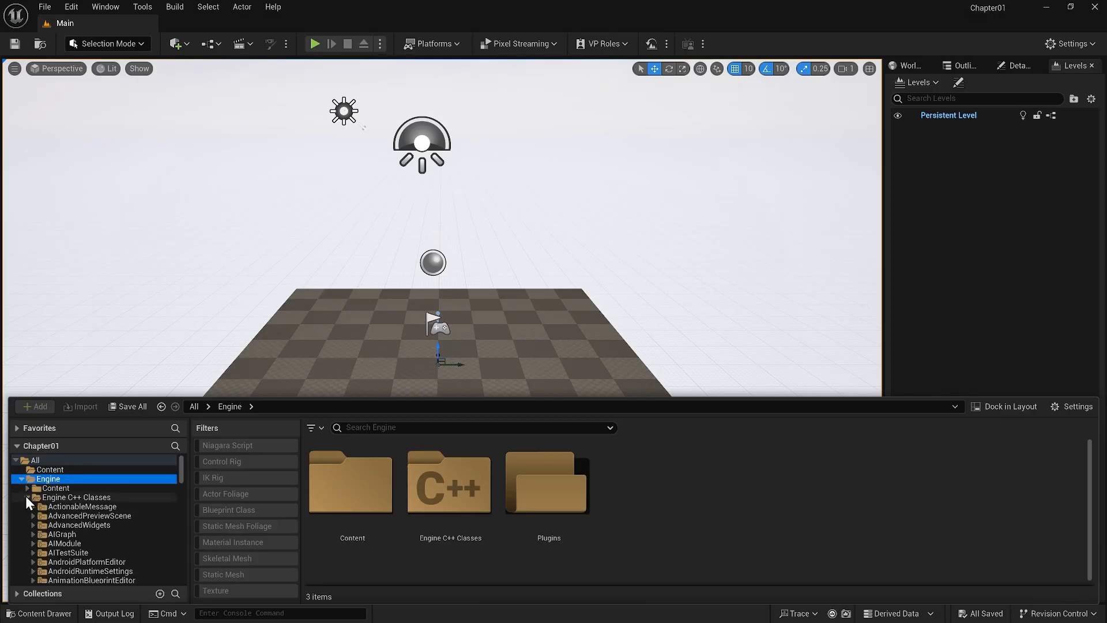
left_click(68, 505)
left_click(81, 496)
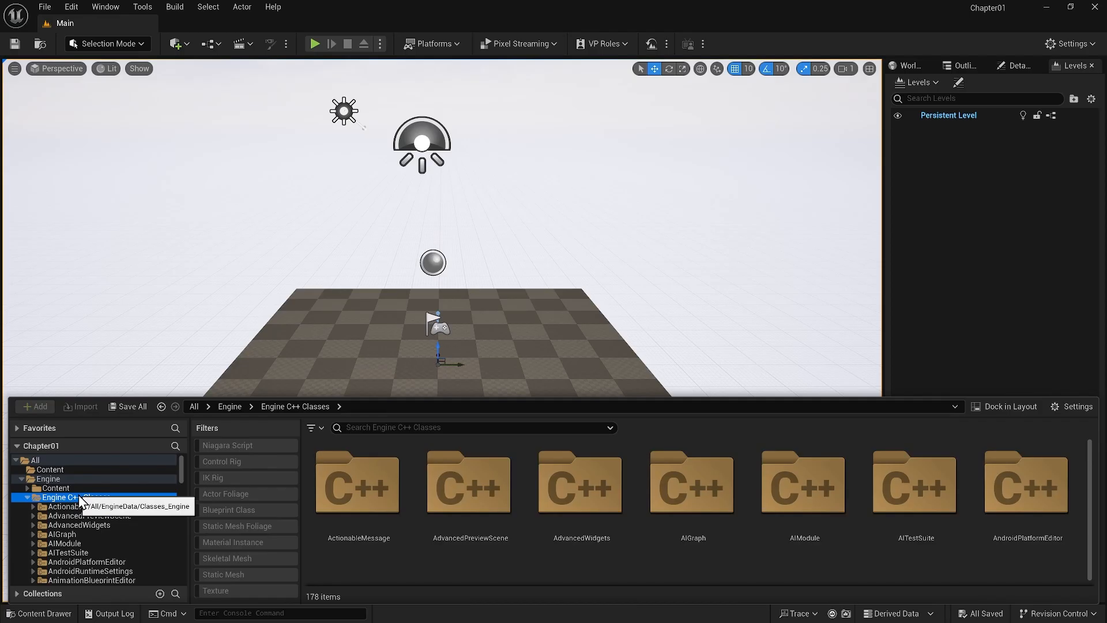
left_click(26, 497)
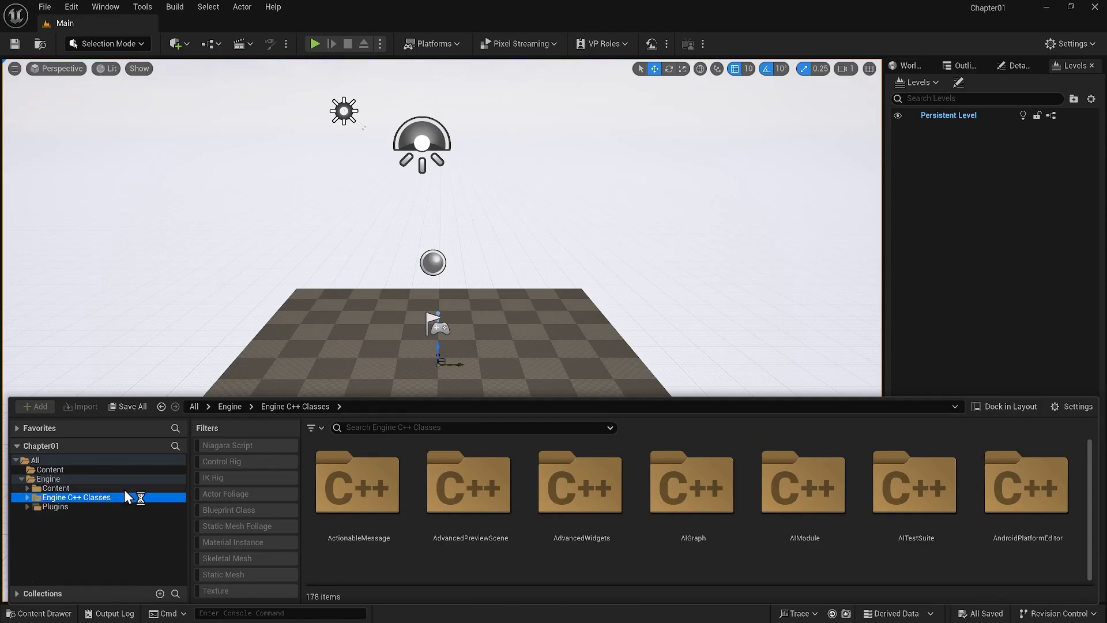
Dock the Content Browser in the layout beside the viewport, and collapse it to the sidebar
left_click(1005, 406)
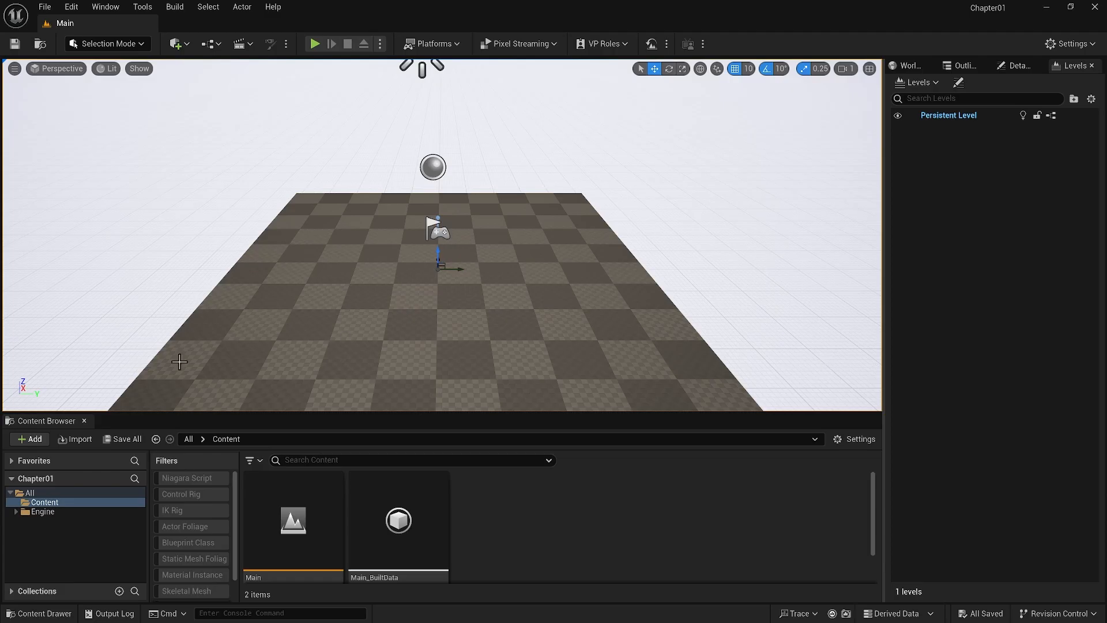
left_click(84, 421)
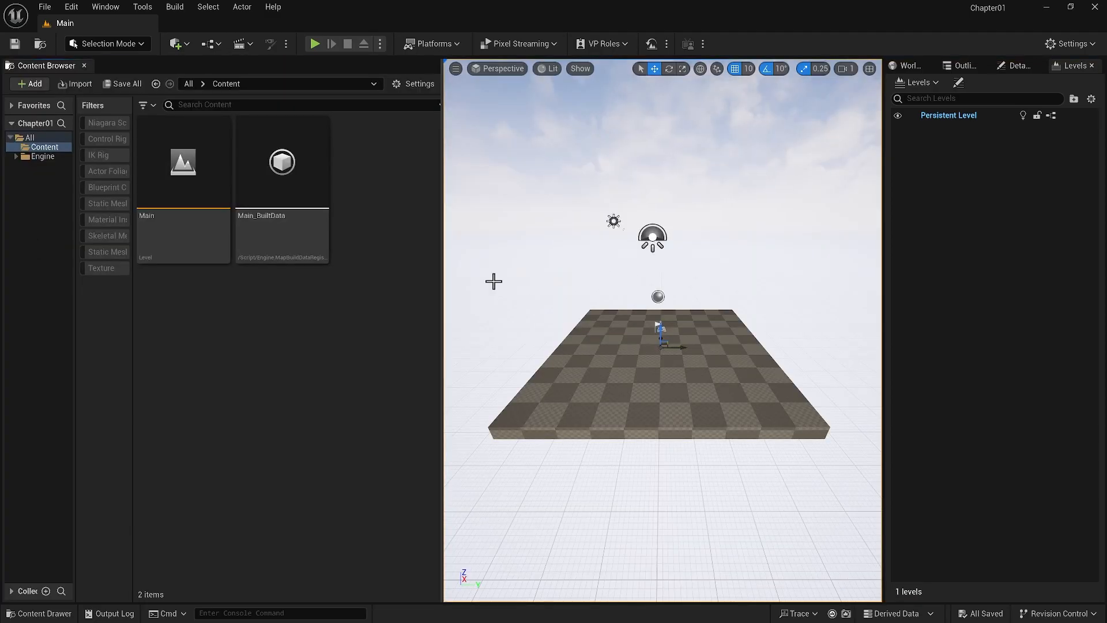
right_click(54, 65)
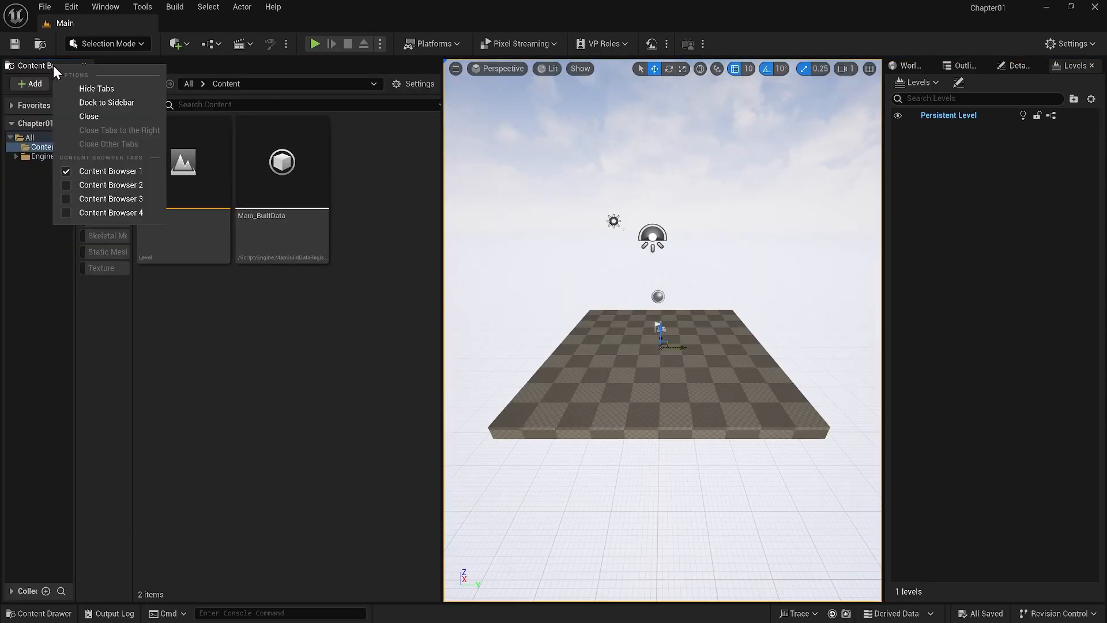
left_click(106, 102)
Expand the Content Browser from the sidebar and close it
left_click(9, 109)
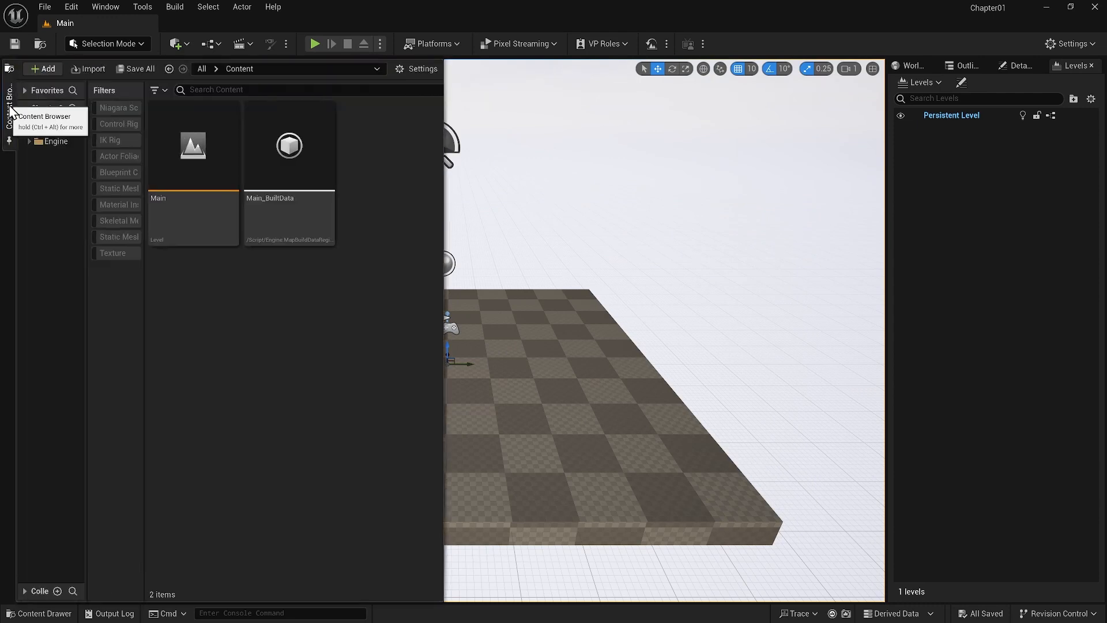
right_click(10, 109)
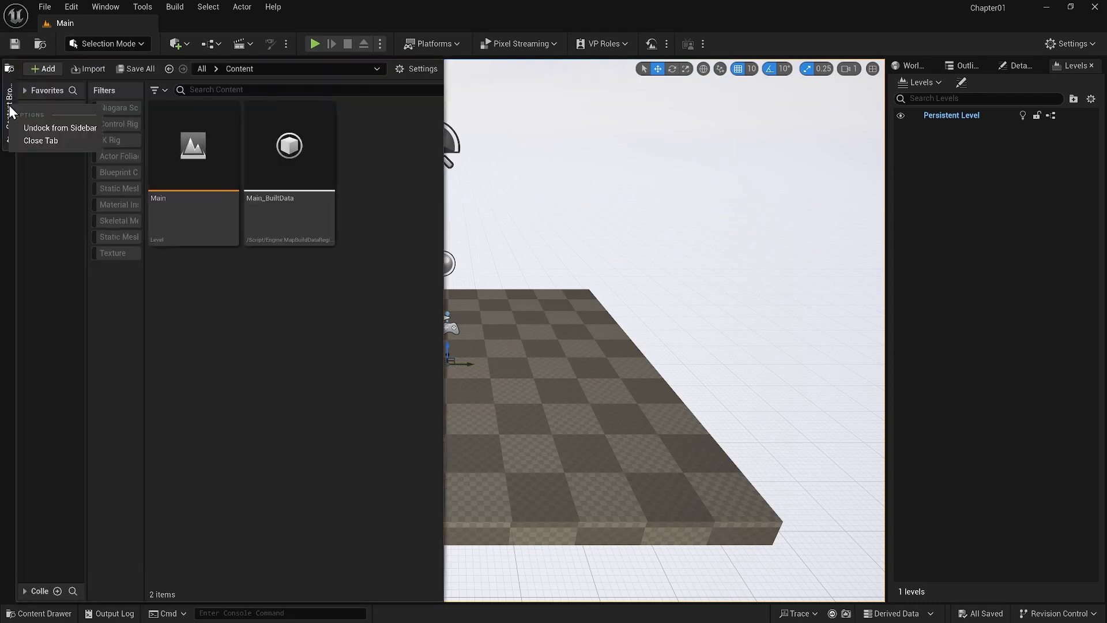
left_click(35, 141)
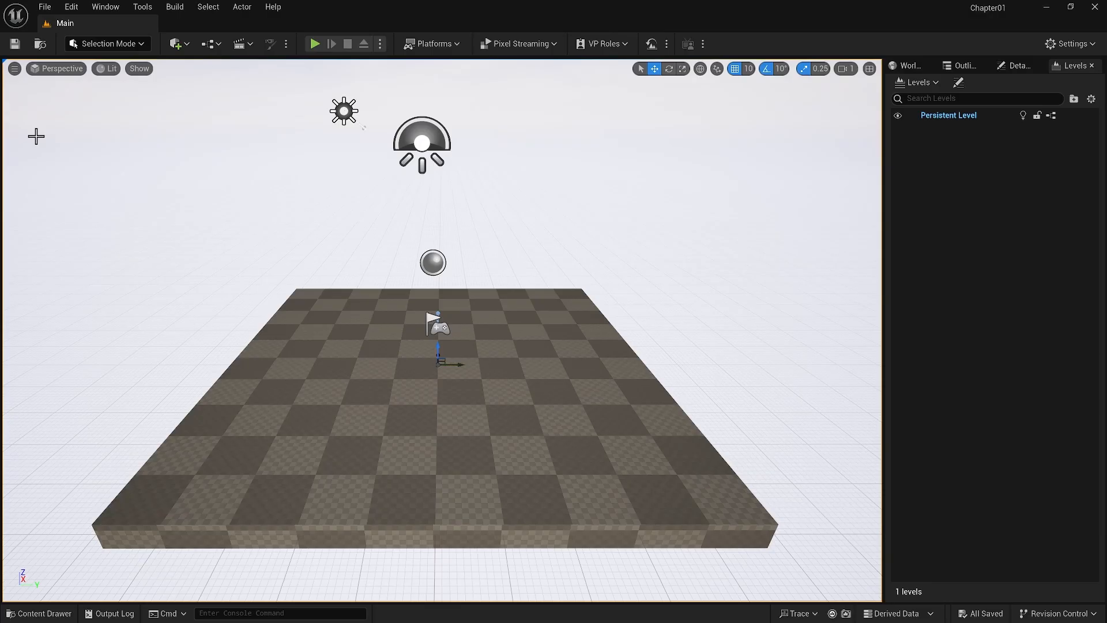
Open the temporary Content Drawer, view the All folder, and dismiss the drawer
left_click(43, 613)
left_click(44, 459)
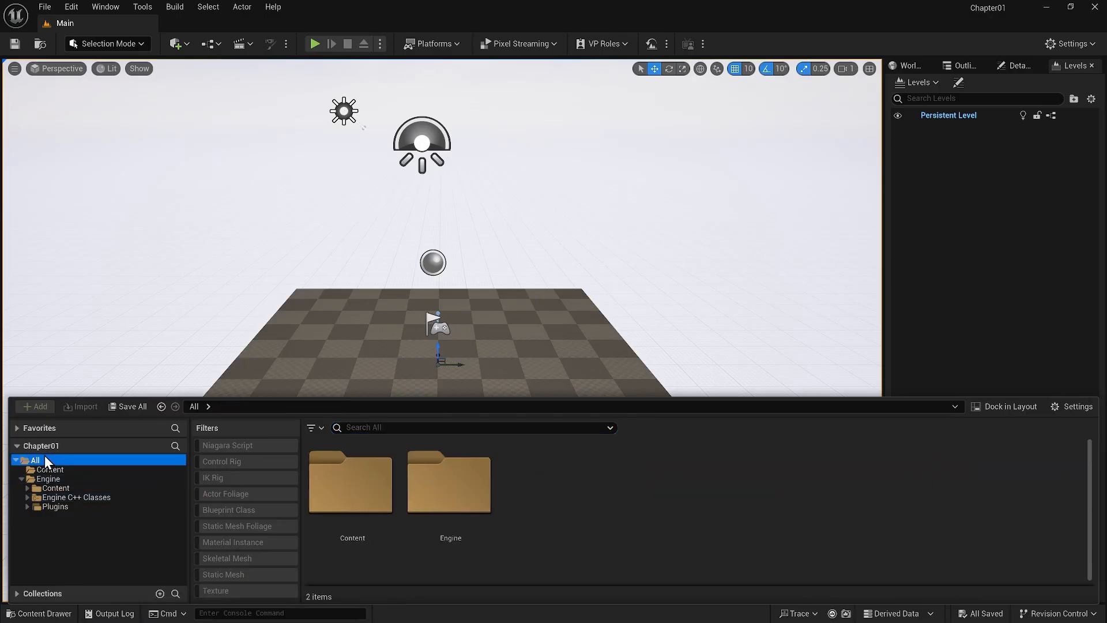
left_click(135, 323)
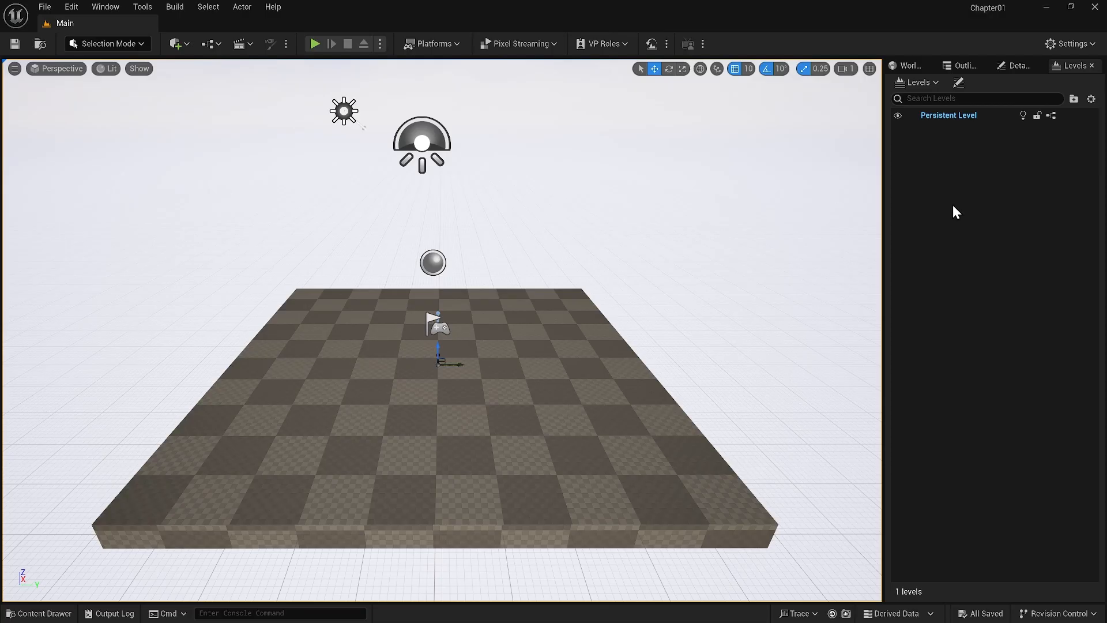
Show the Outliner to examine the actors in the Main level
left_click(959, 65)
left_click(971, 252)
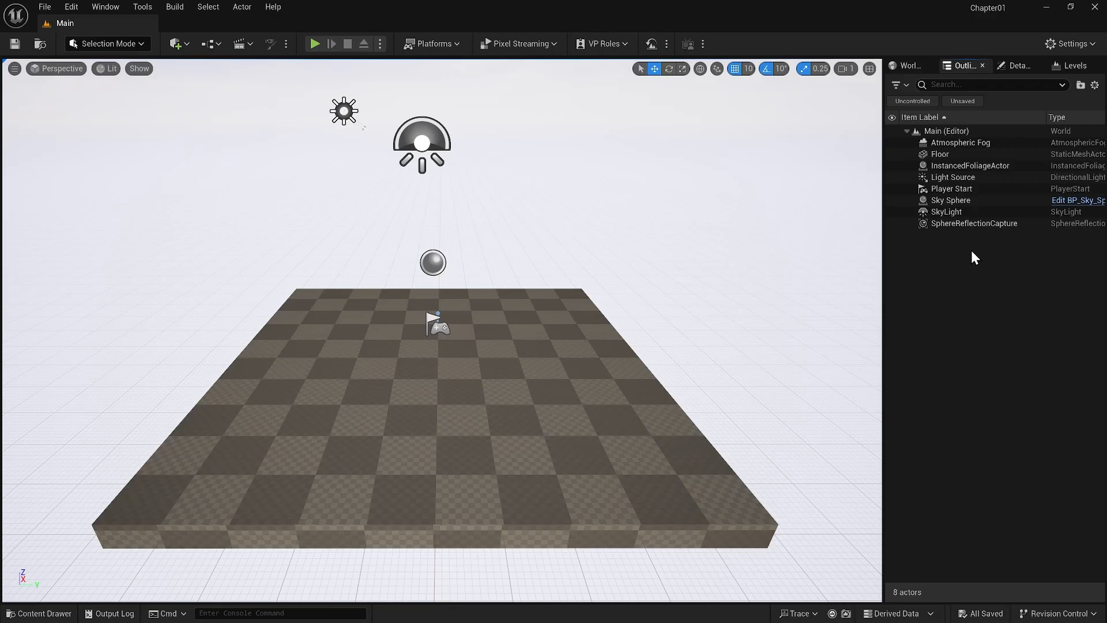
Select the Floor actor in the Outliner and toggle its visibility off and back on
left_click(967, 143)
left_click(964, 153)
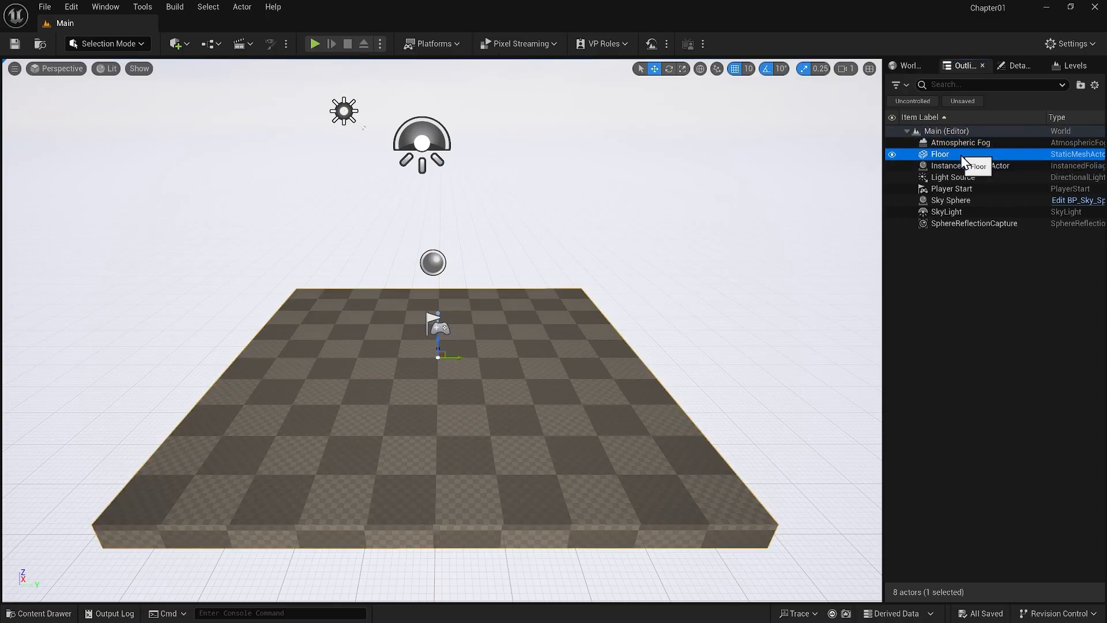
left_click(891, 154)
left_click(891, 154)
left_click(892, 154)
left_click(891, 154)
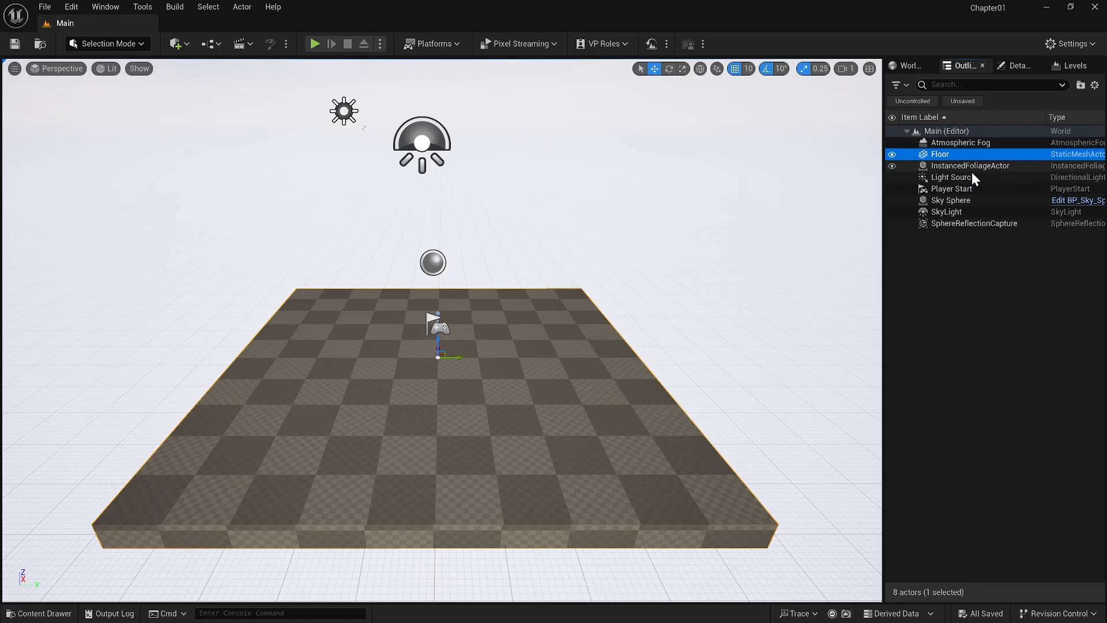
Move the Light Source, Atmospheric Fog, Sky Sphere and SkyLight actors together into a new Outliner folder
left_click(971, 175)
left_click(973, 143, "ctrl")
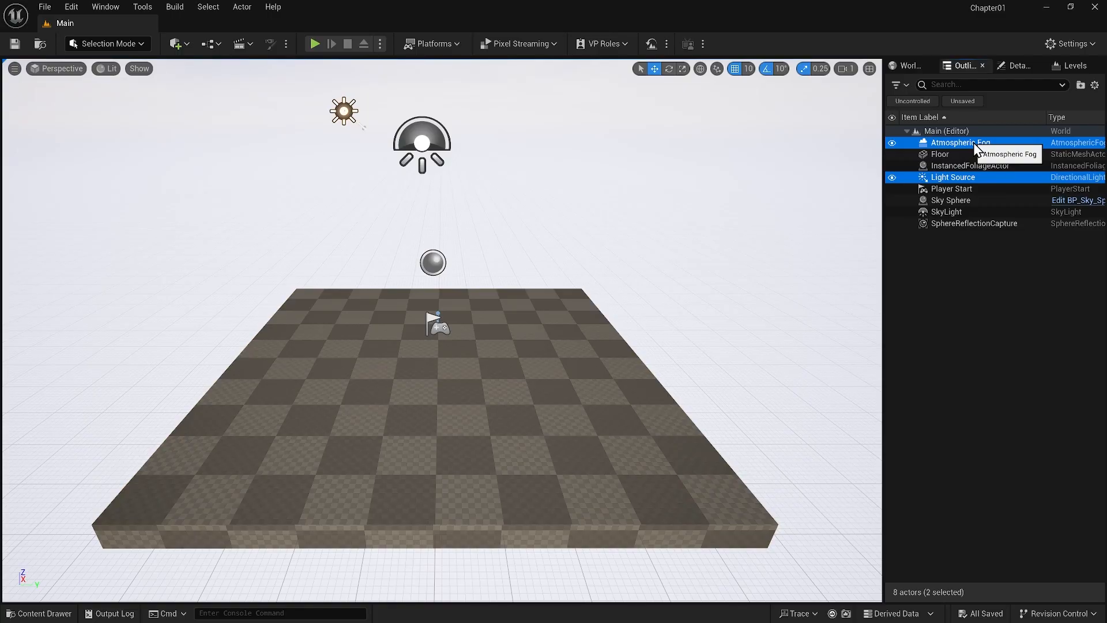
left_click(961, 200, "ctrl")
left_click(956, 210, "ctrl")
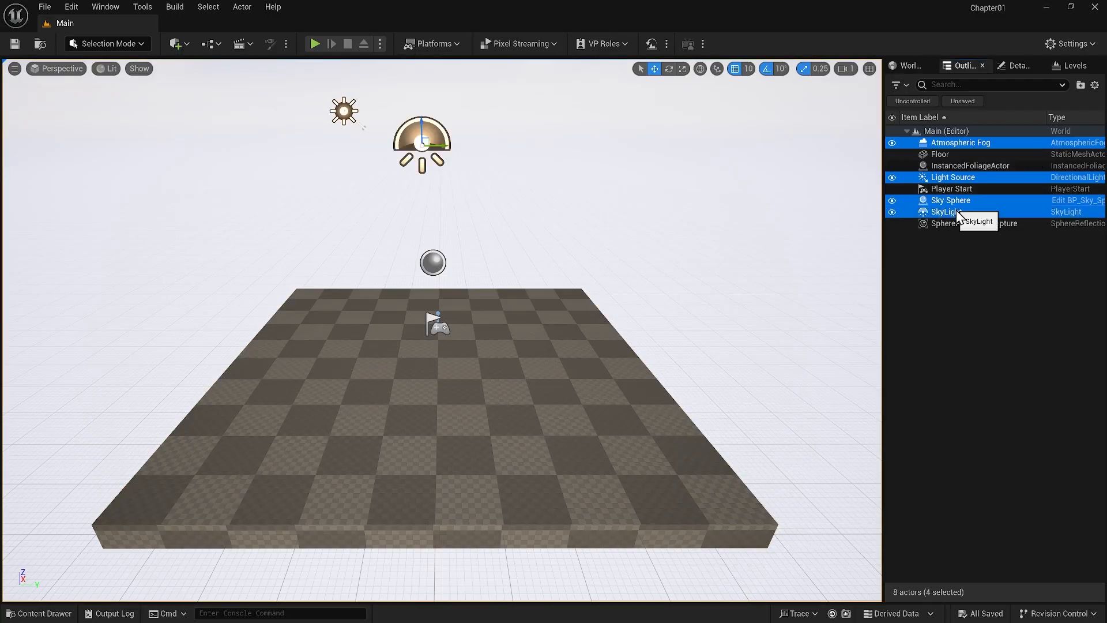
right_click(956, 210)
mouse_move(885, 569)
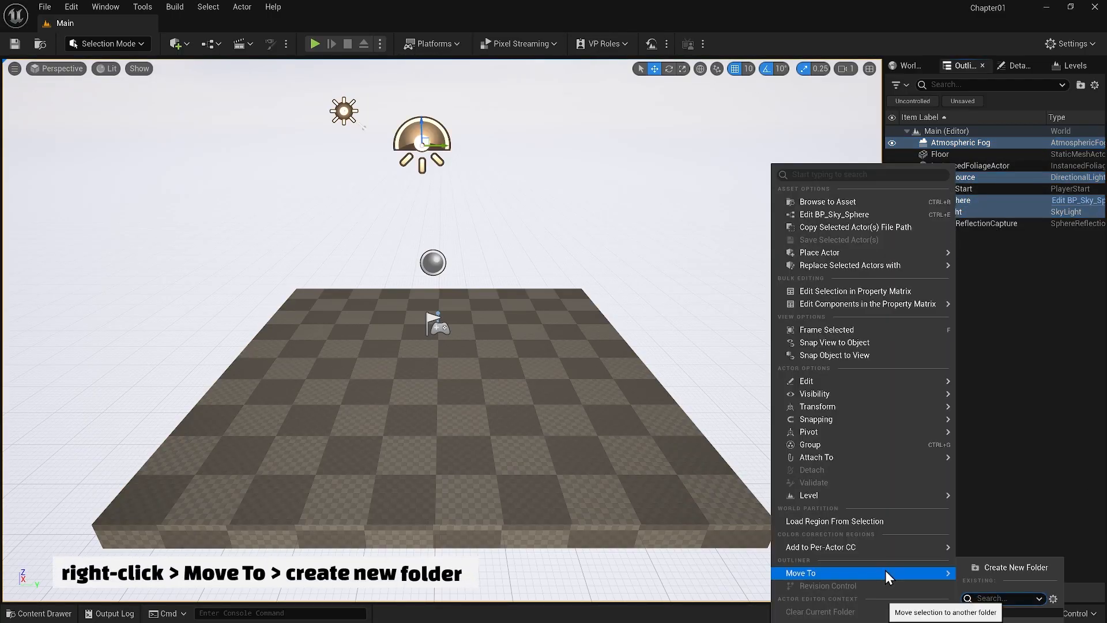
left_click(990, 568)
Collapse the new folder in the Outliner, and switch its visibility off and back on
left_click(914, 143)
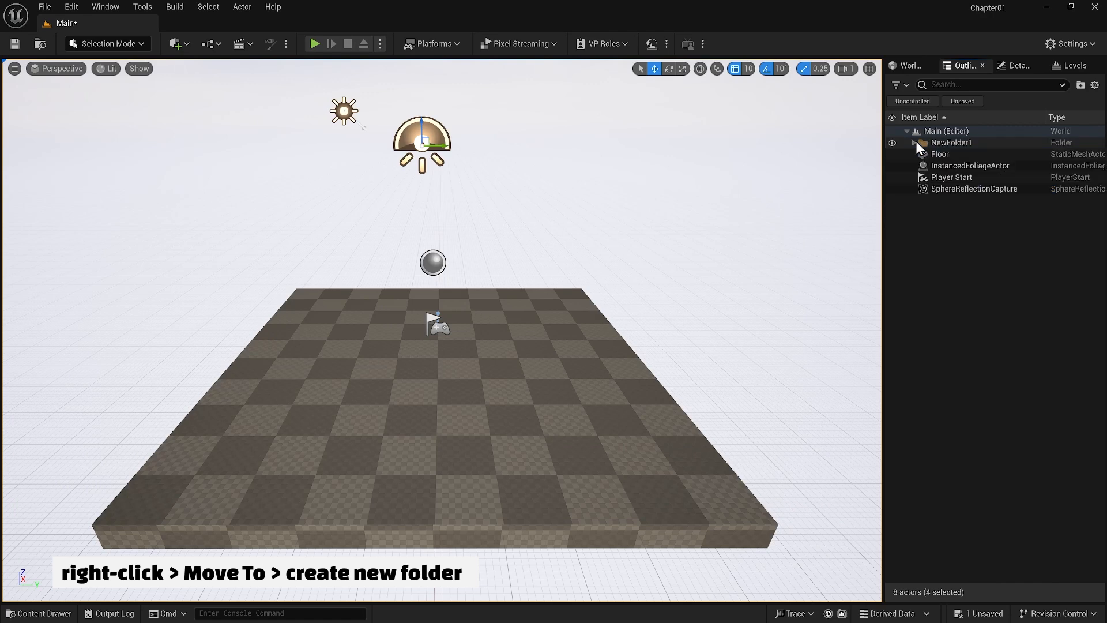
left_click(892, 143)
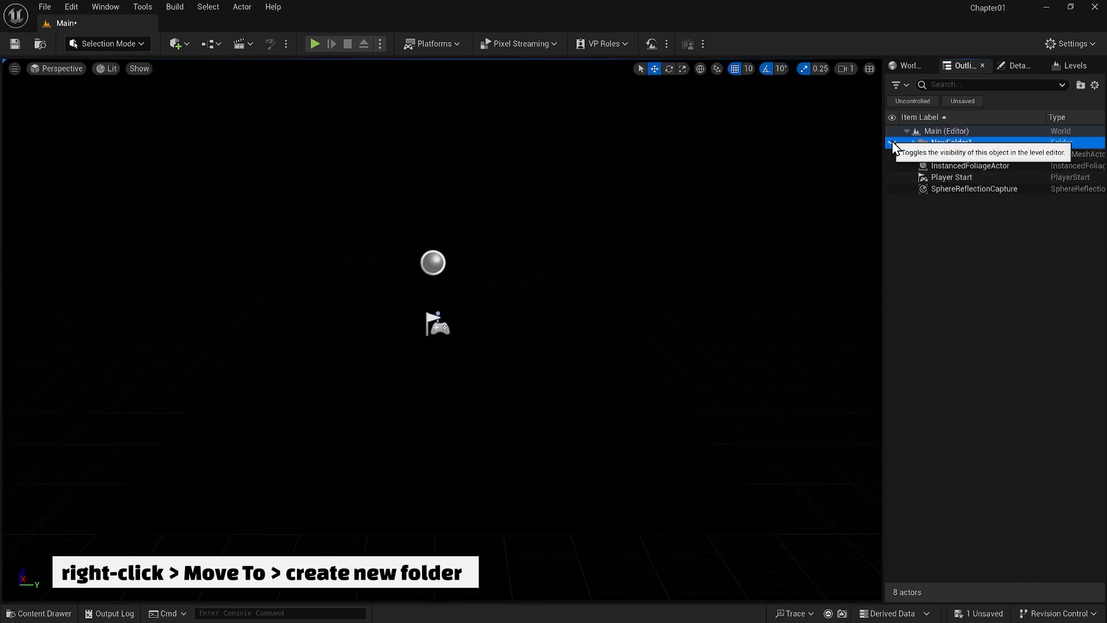
left_click(892, 144)
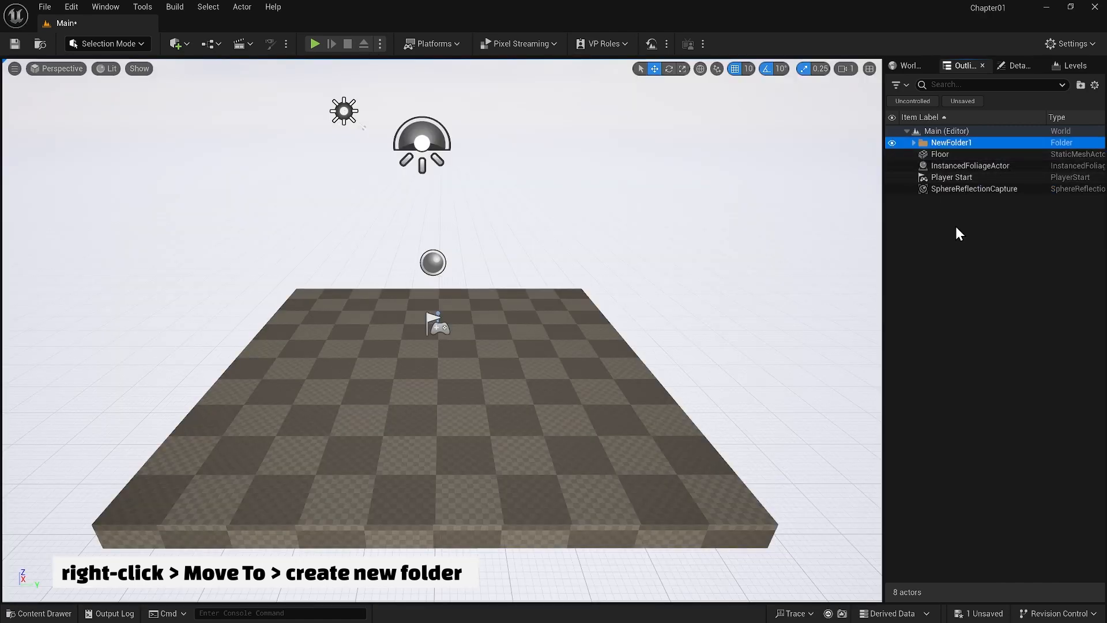
Rename the new Outliner folder to Lighting
double_click(952, 144)
type("Lighting")
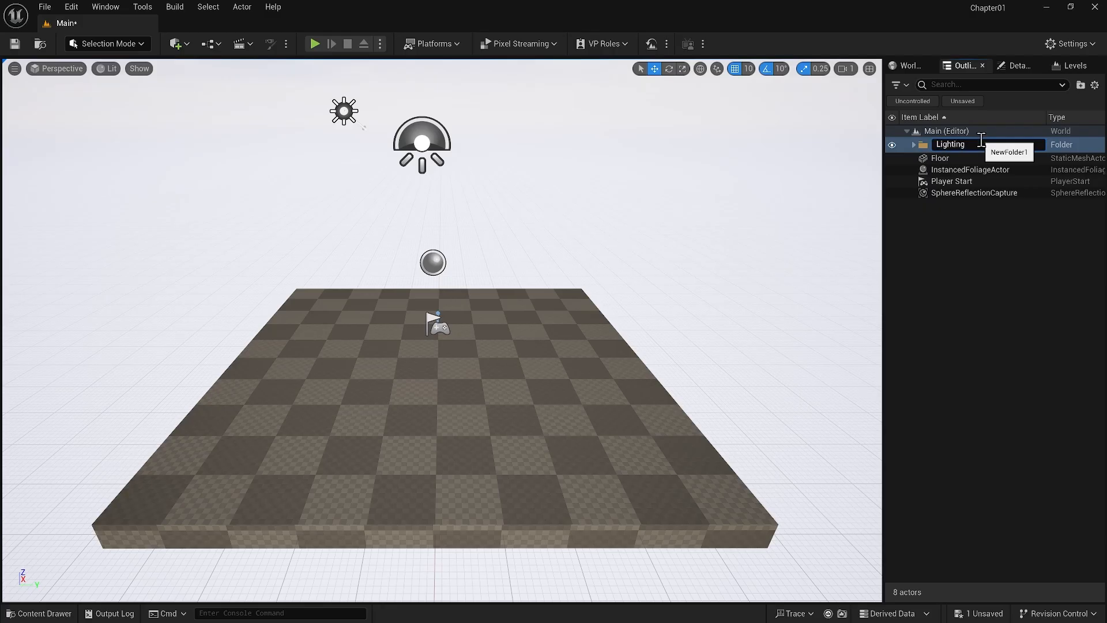
left_click(983, 224)
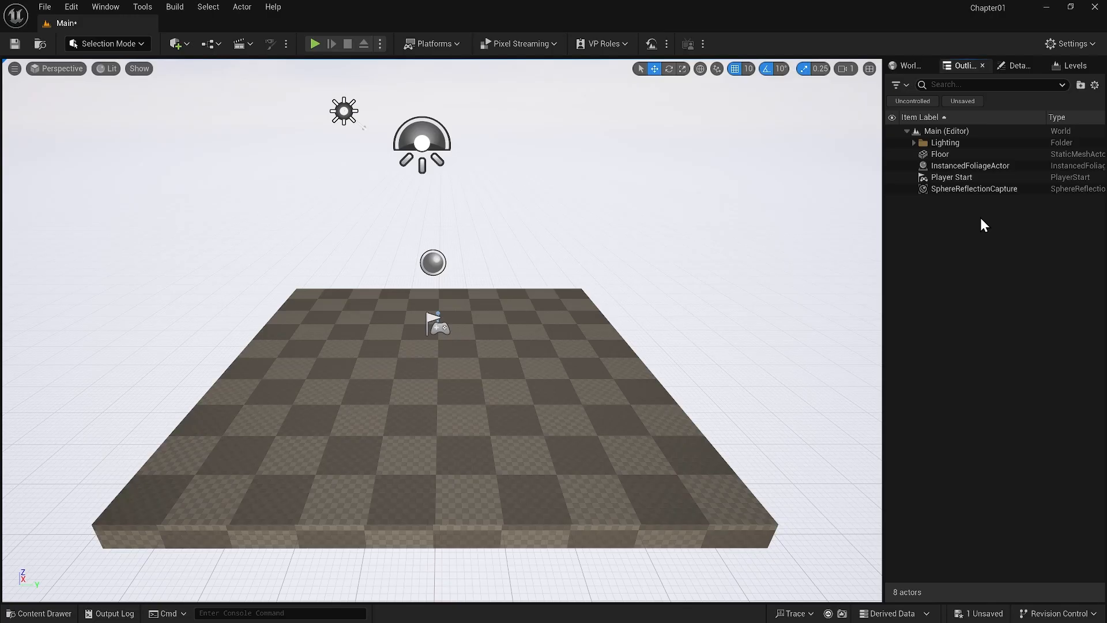
Delete the SphereReflectionCapture, Player Start and InstancedFoliageActor actors from the Main level
left_click(970, 190)
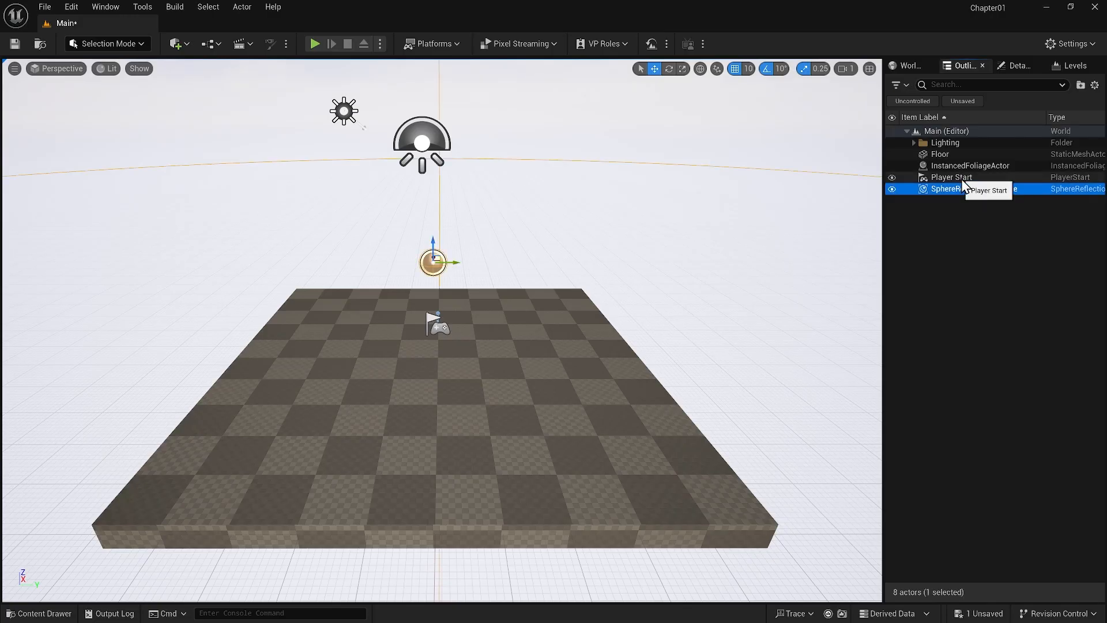
left_click(960, 179, "ctrl")
key("Delete")
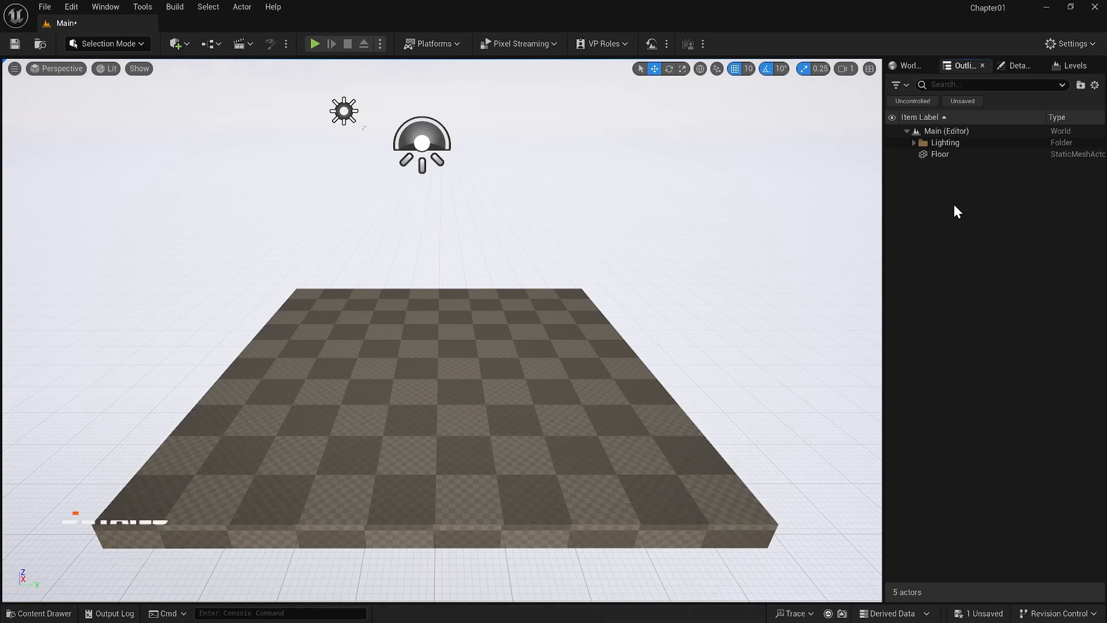
Select the Floor actor in the Outliner and show its properties in Details
left_click(1014, 68)
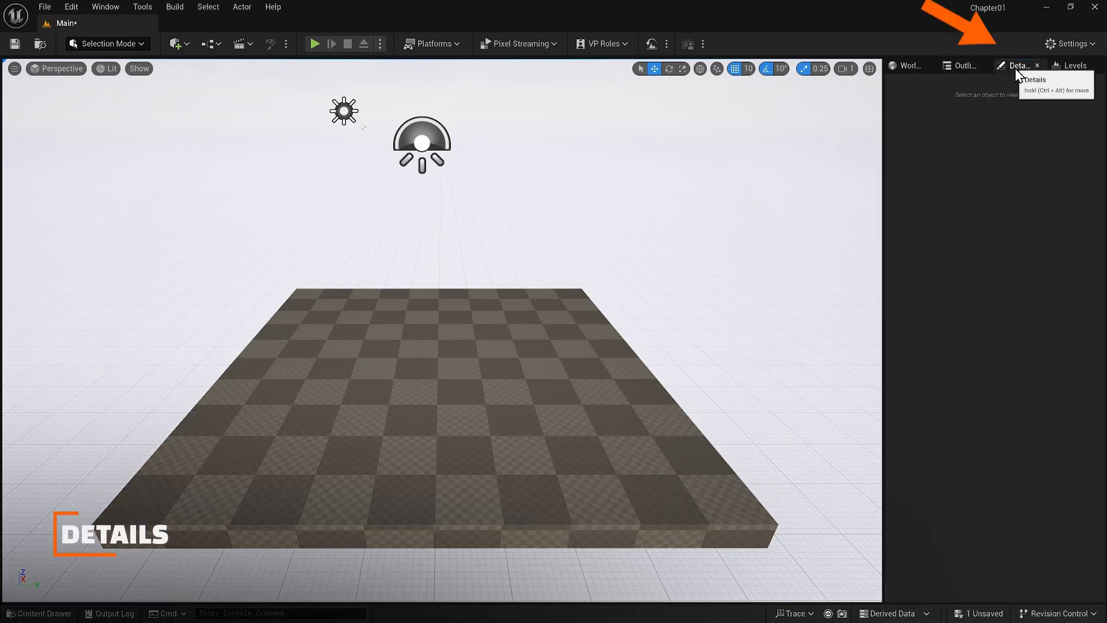
left_click(963, 68)
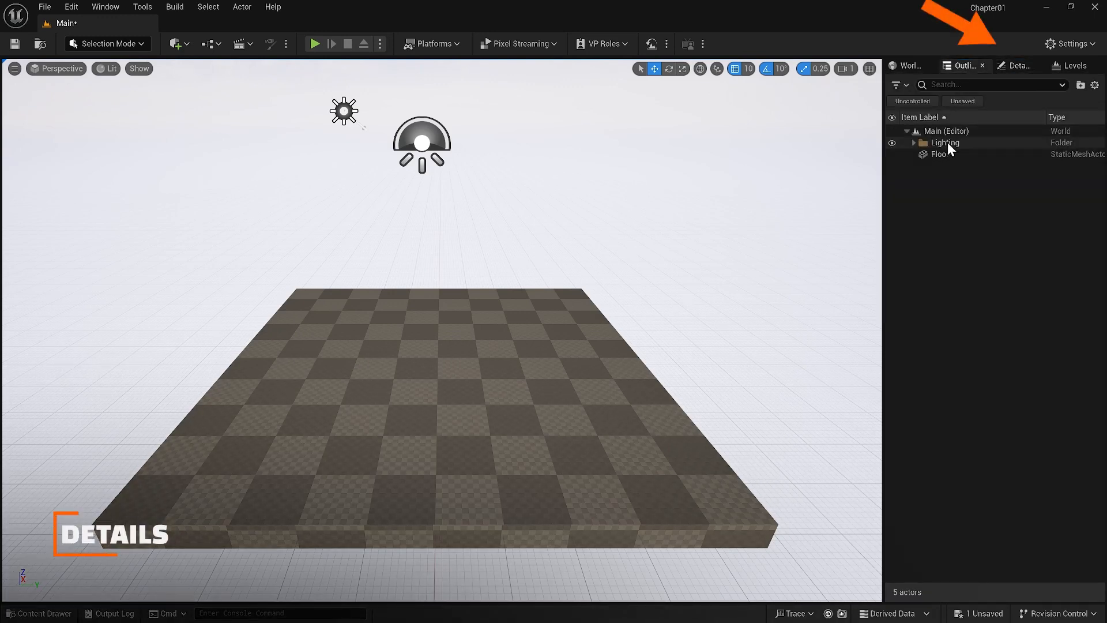
left_click(535, 375)
left_click(899, 269)
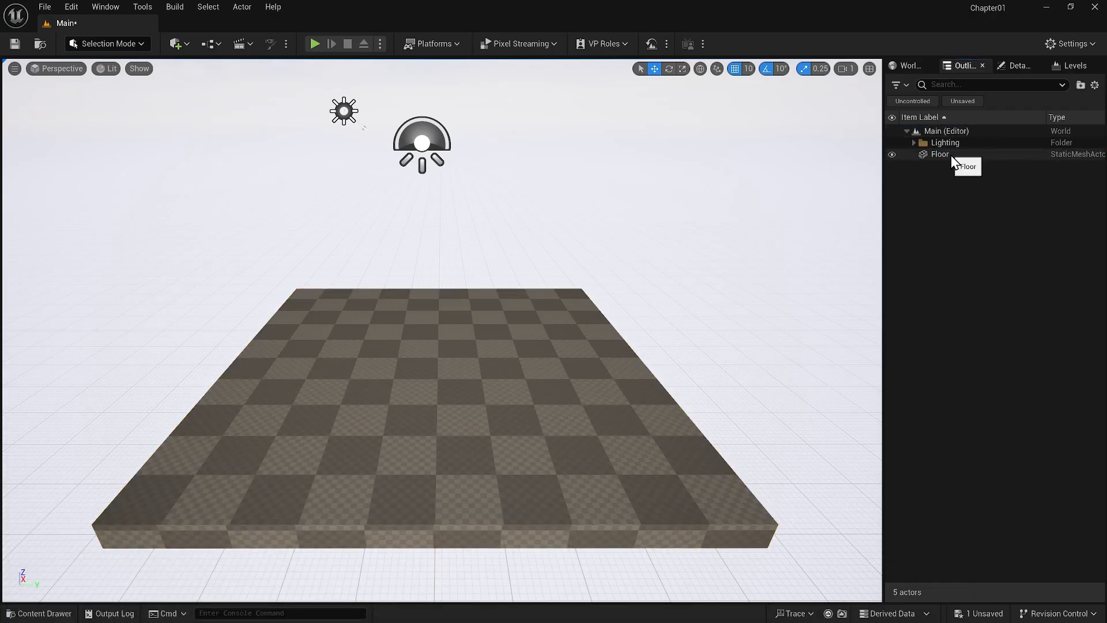
left_click(950, 154)
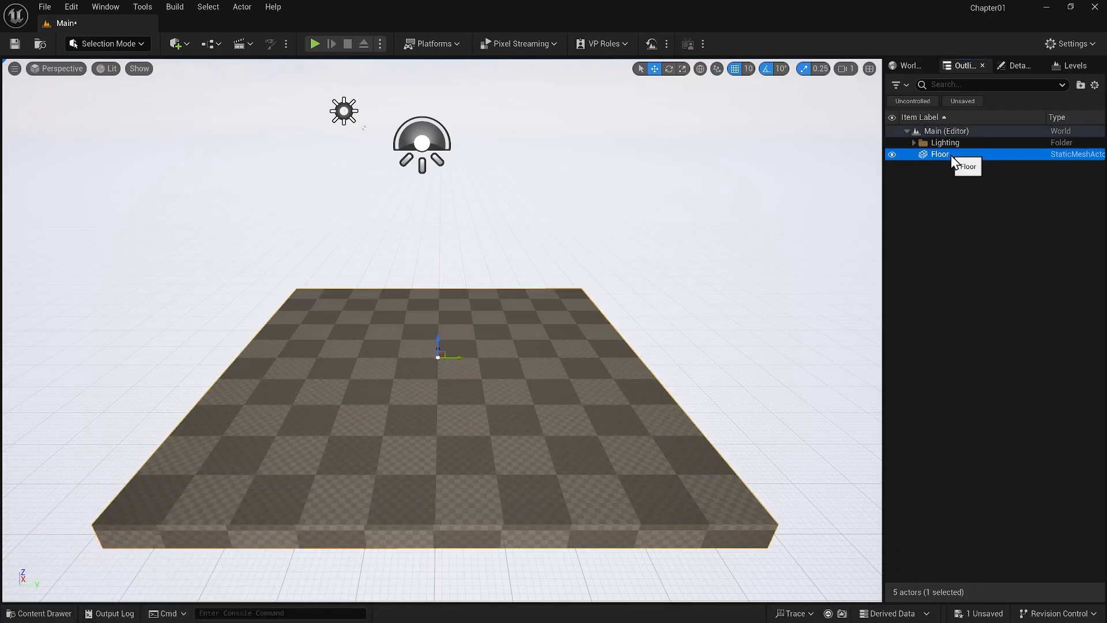
left_click(1010, 72)
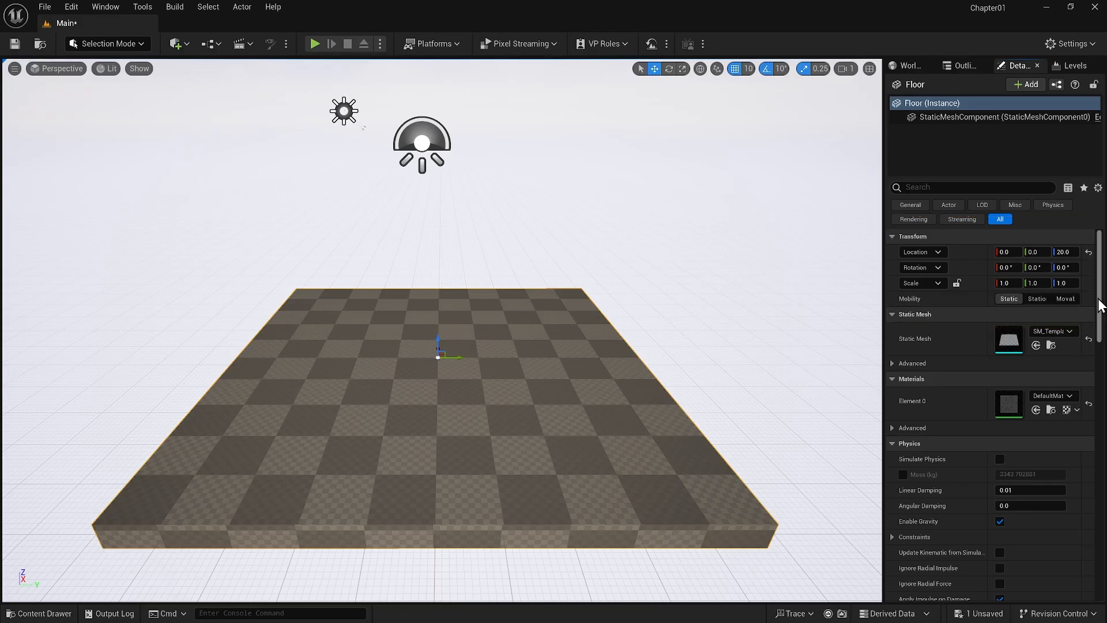
Browse to the Floor's static mesh in the content library and examine its place in the folder tree
left_click(1050, 346)
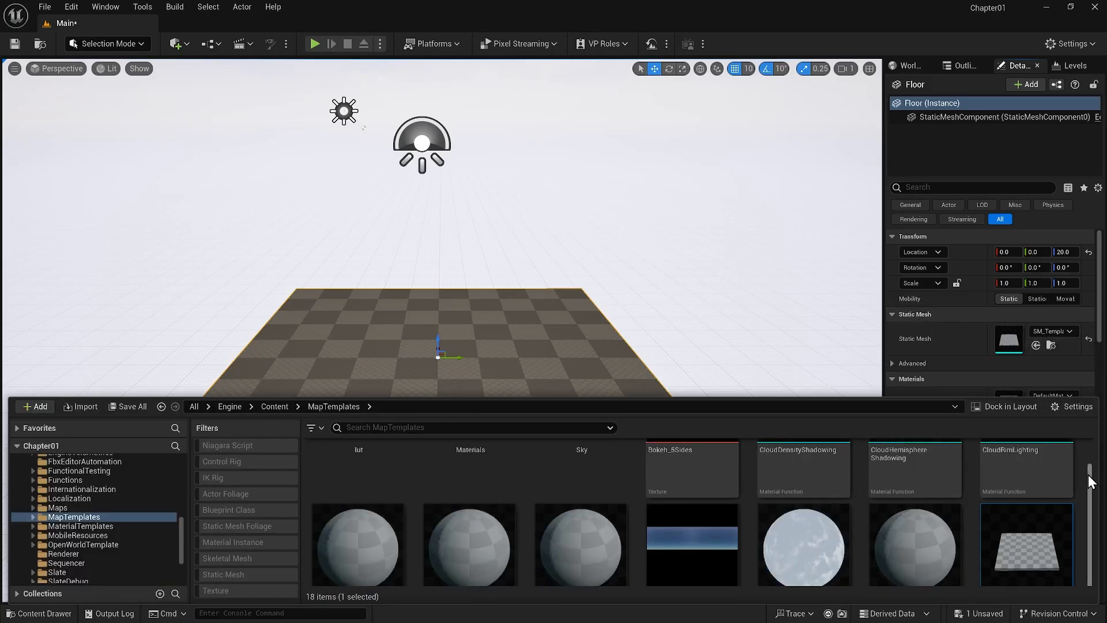
scroll(182, 506, "up", 5)
left_click_drag(182, 506, 192, 463)
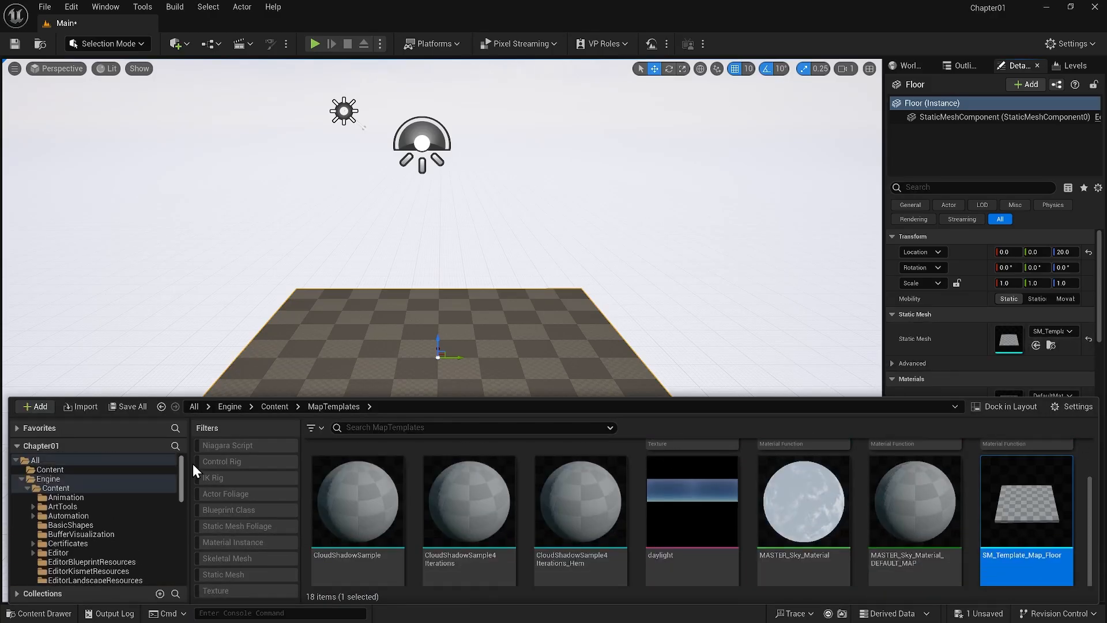
Look through the Outliner, the Levels list and the World Settings in turn
left_click(962, 65)
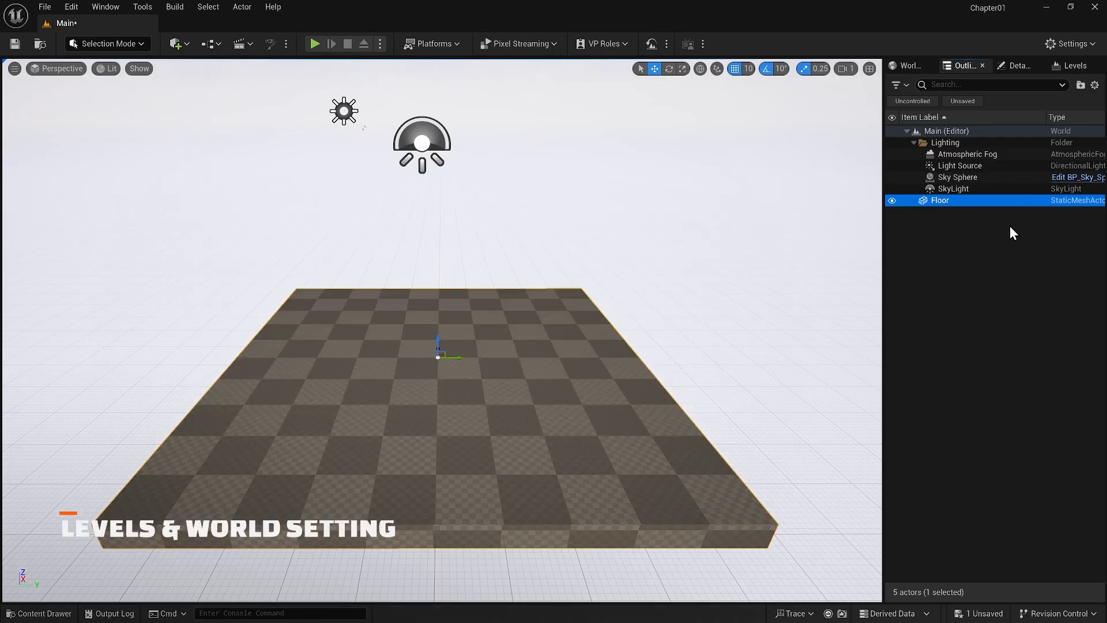
left_click(1074, 66)
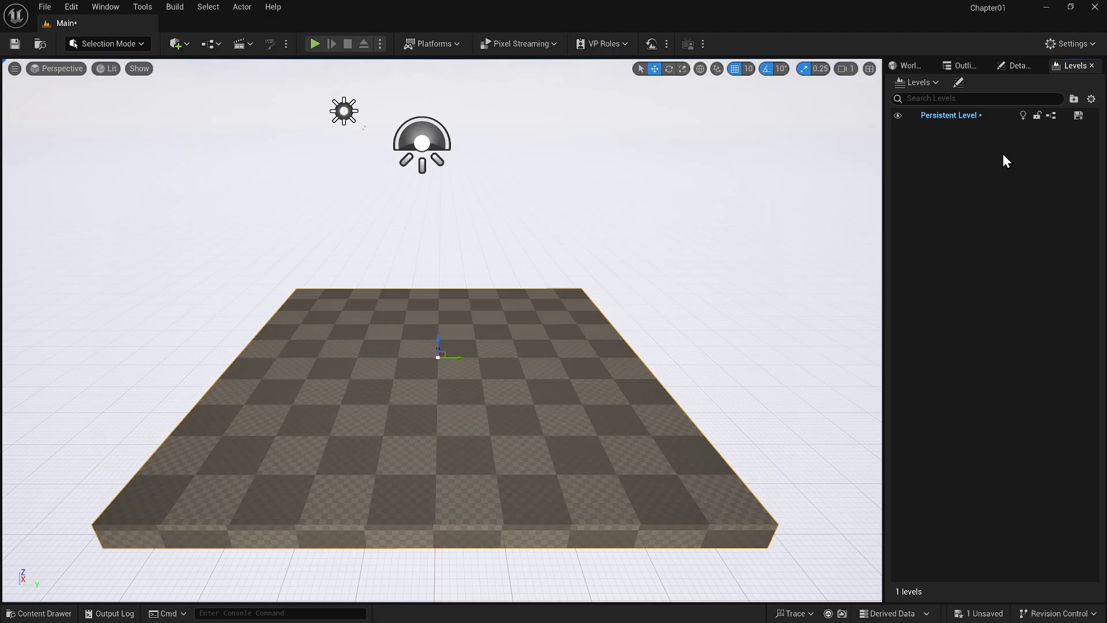
left_click(914, 62)
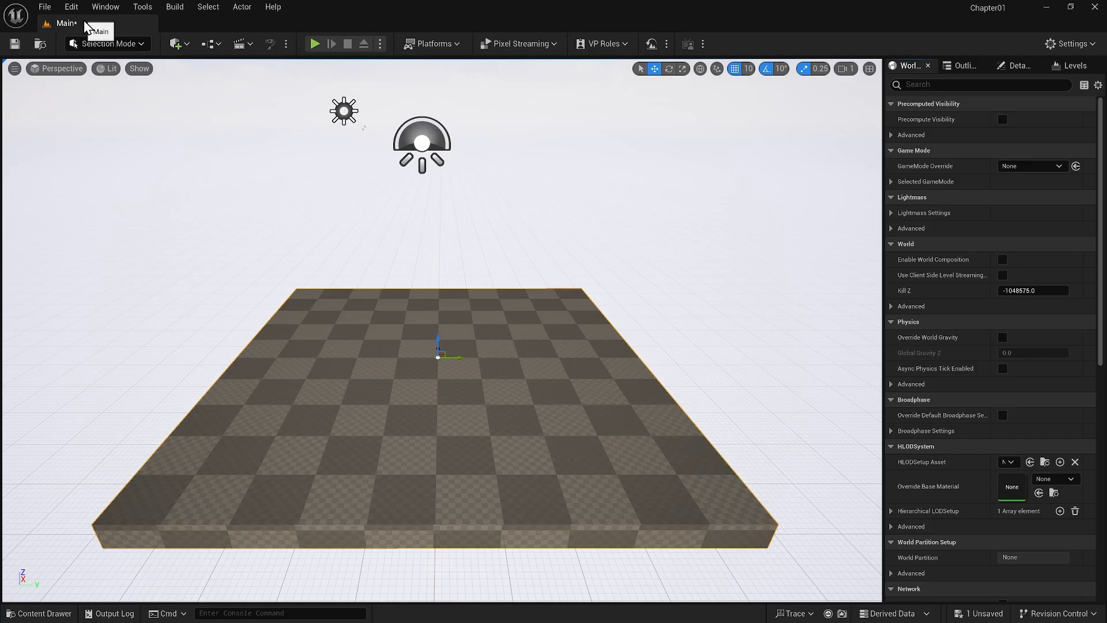
Locate the Main level's asset in the Content folder and save the level
left_click(41, 45)
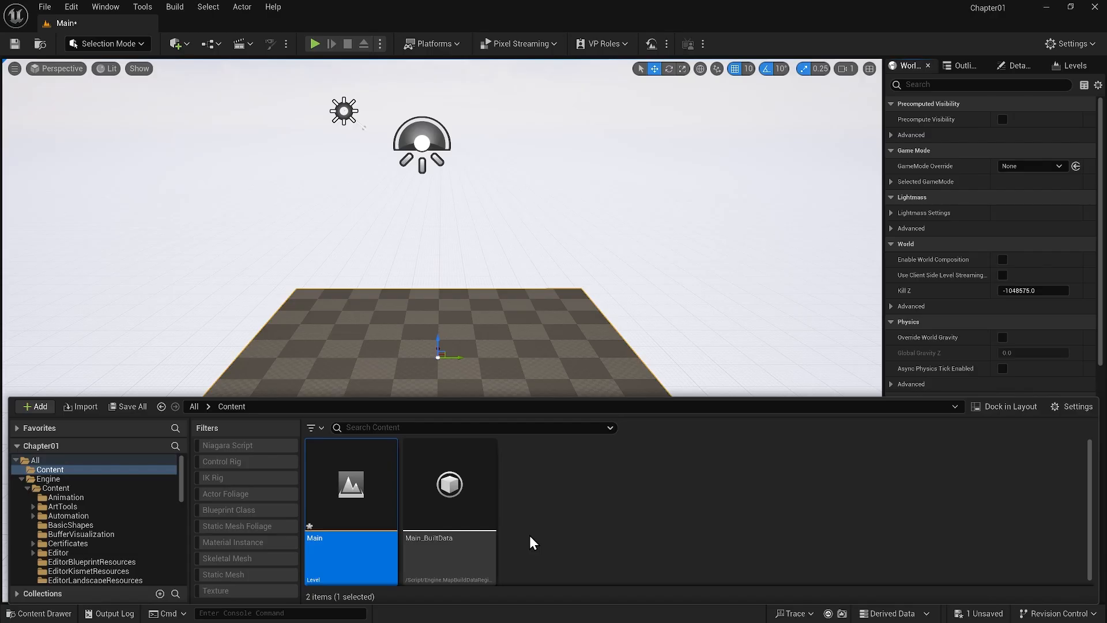
key("ctrl+s")
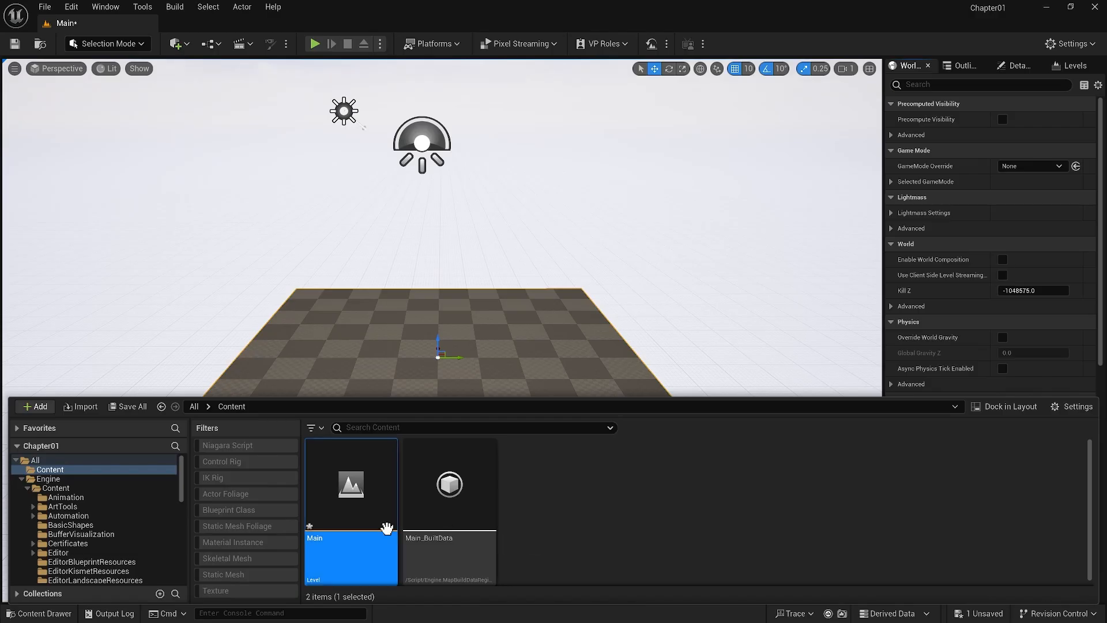
right_click(360, 538)
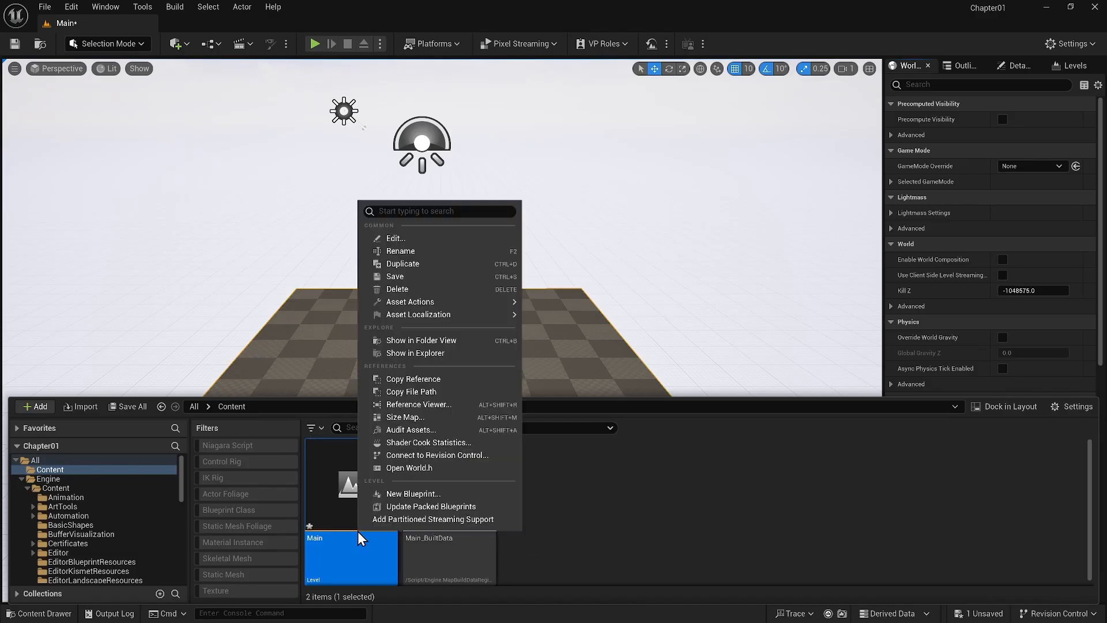
left_click(404, 280)
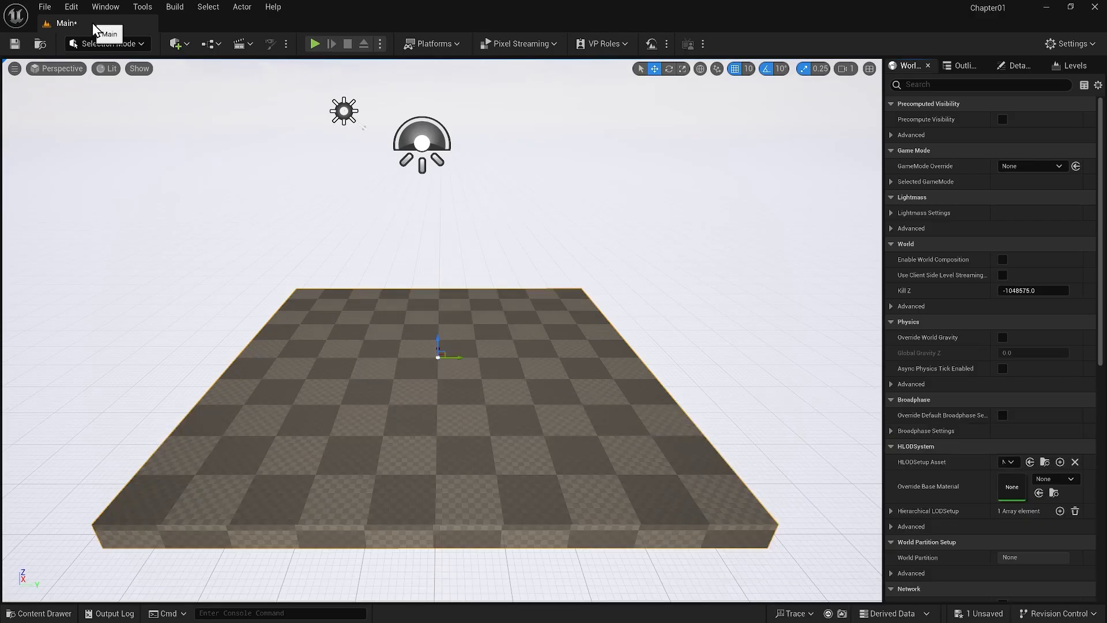
left_click(15, 49)
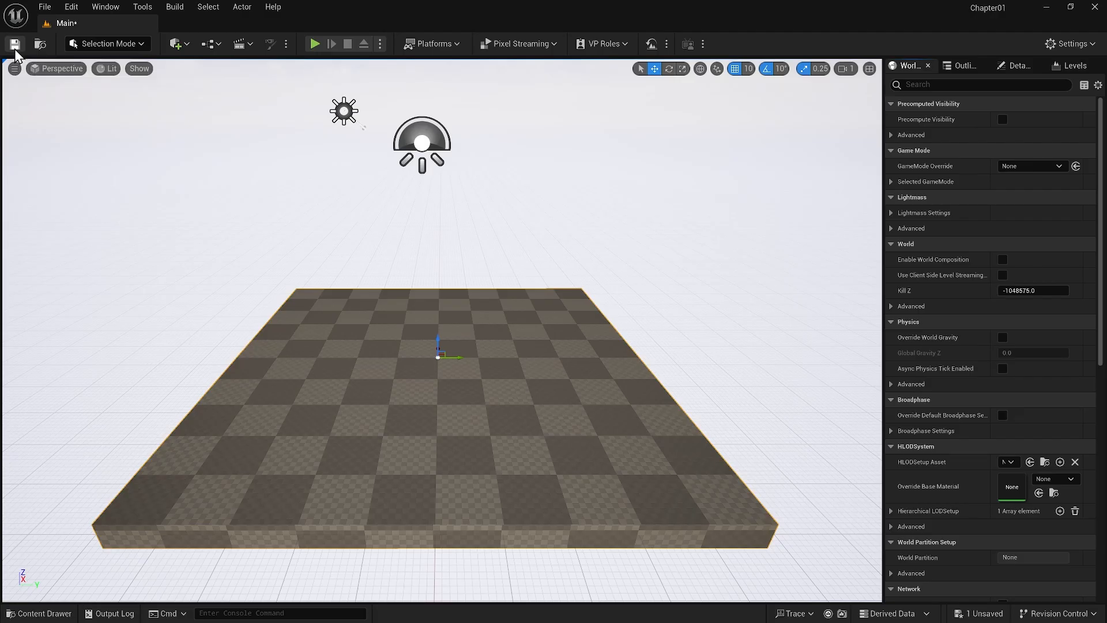
Switch the editor through Landscape, Foliage and Modeling modes to view the tools of each
left_click(140, 45)
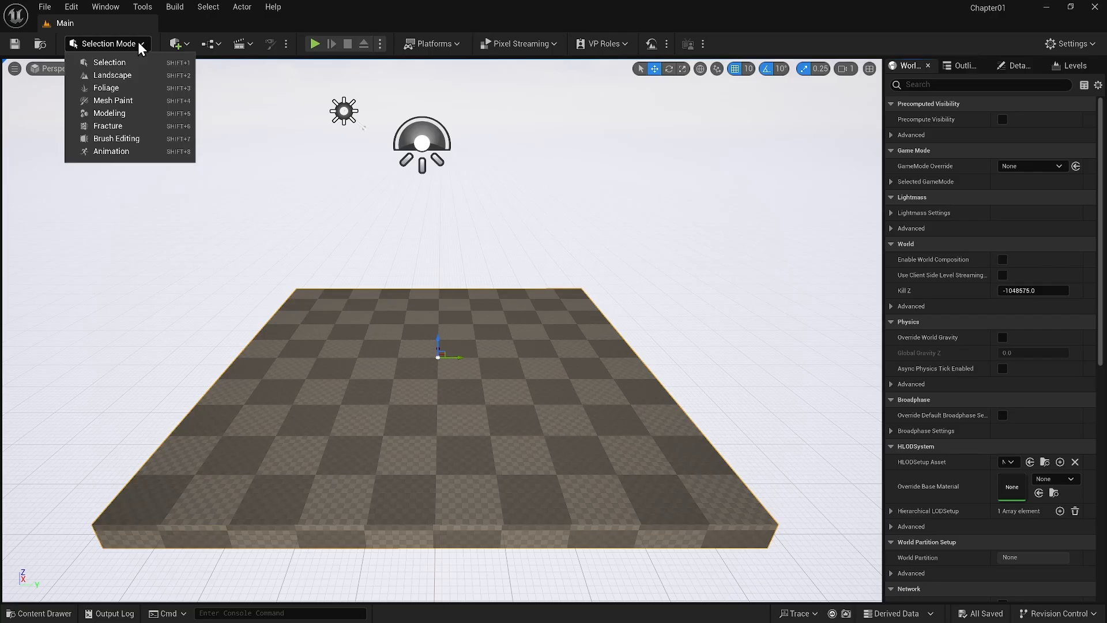
left_click(113, 75)
left_click(124, 46)
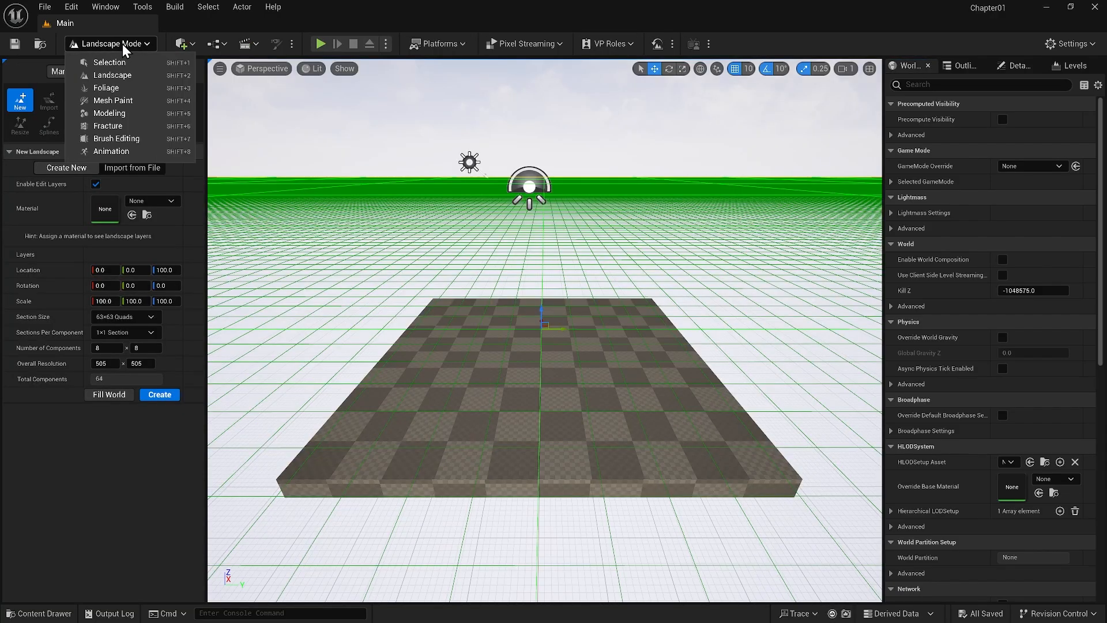
left_click(106, 88)
left_click(115, 43)
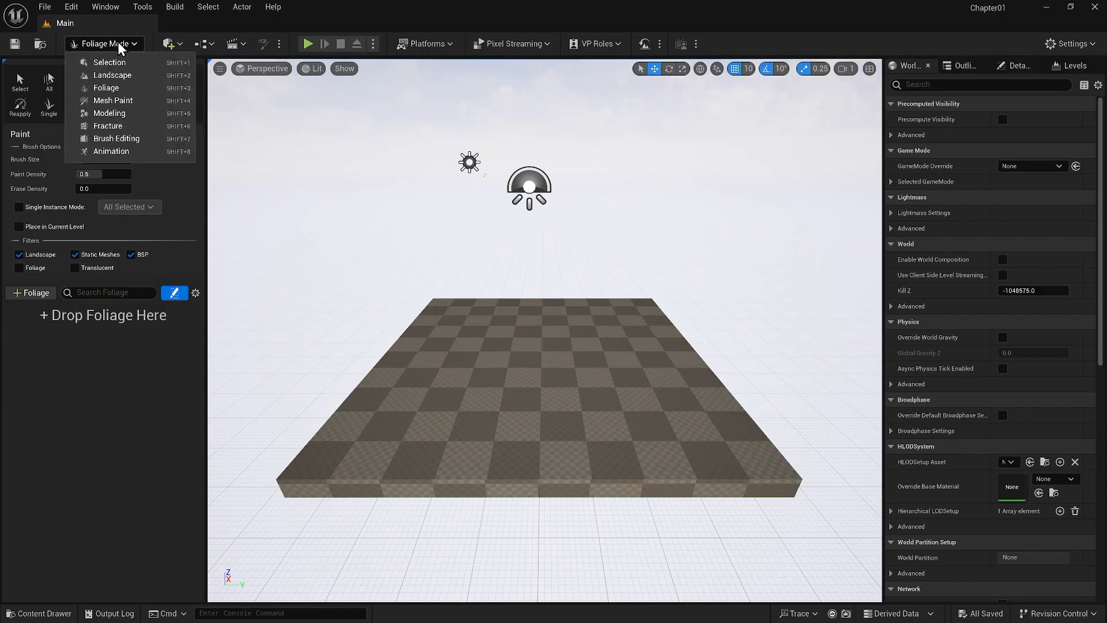
left_click(116, 114)
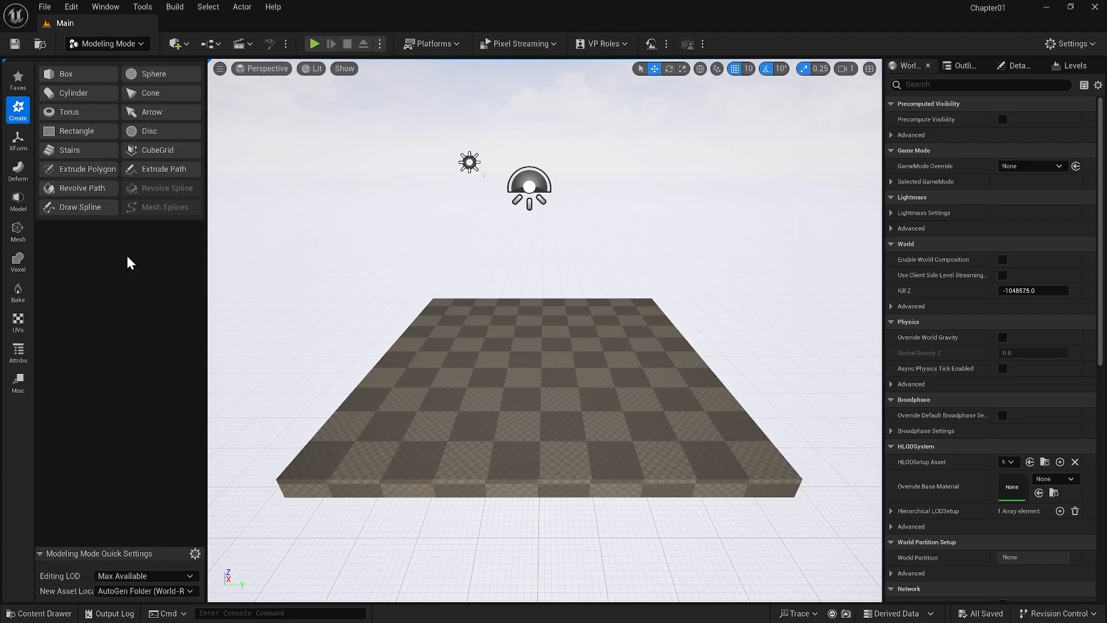
View the new-landscape settings in Landscape mode again and return the editor to Selection mode
left_click(107, 45)
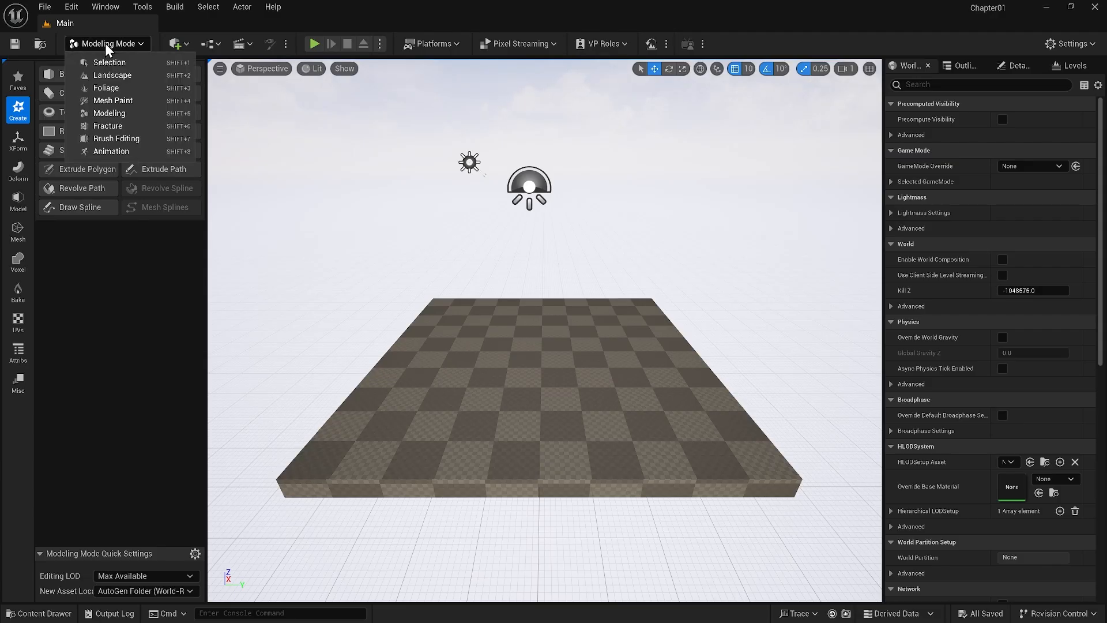
left_click(111, 75)
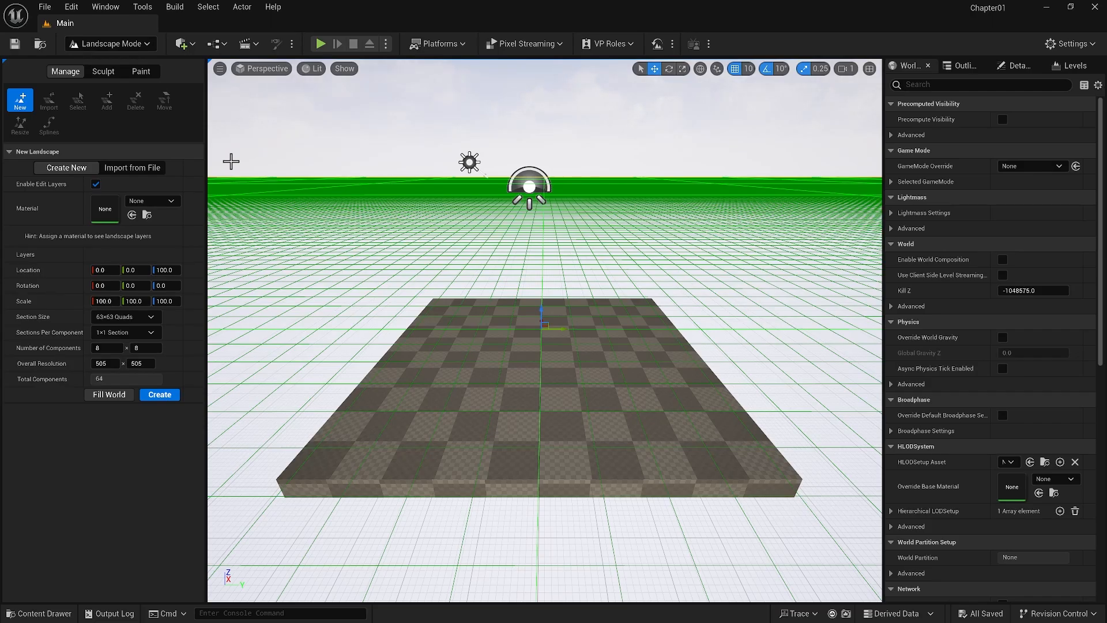
left_click(109, 44)
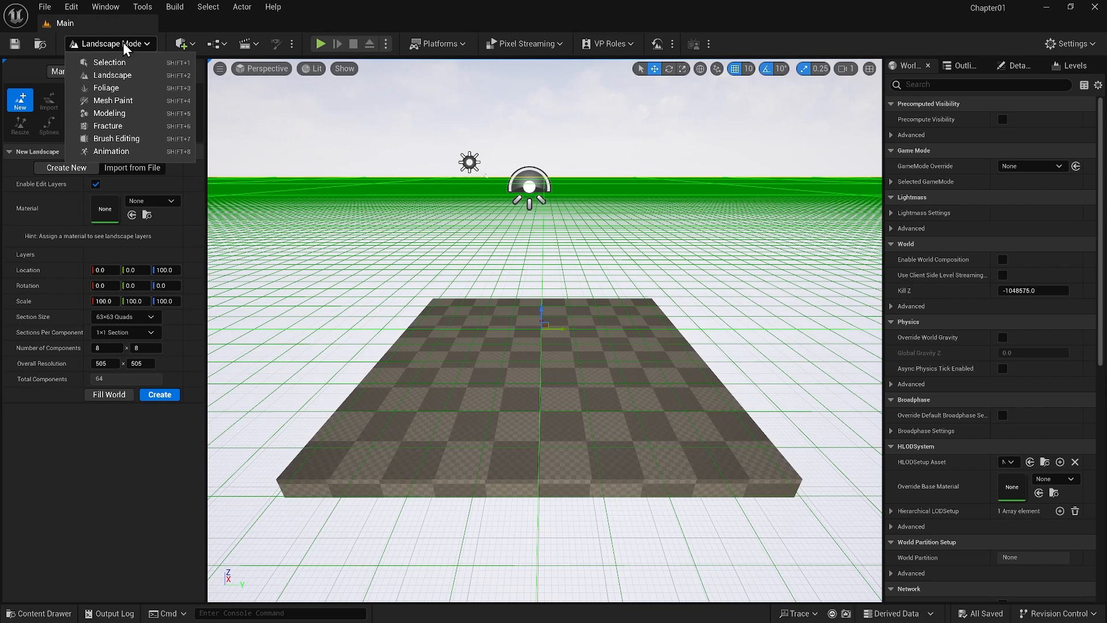
left_click(109, 63)
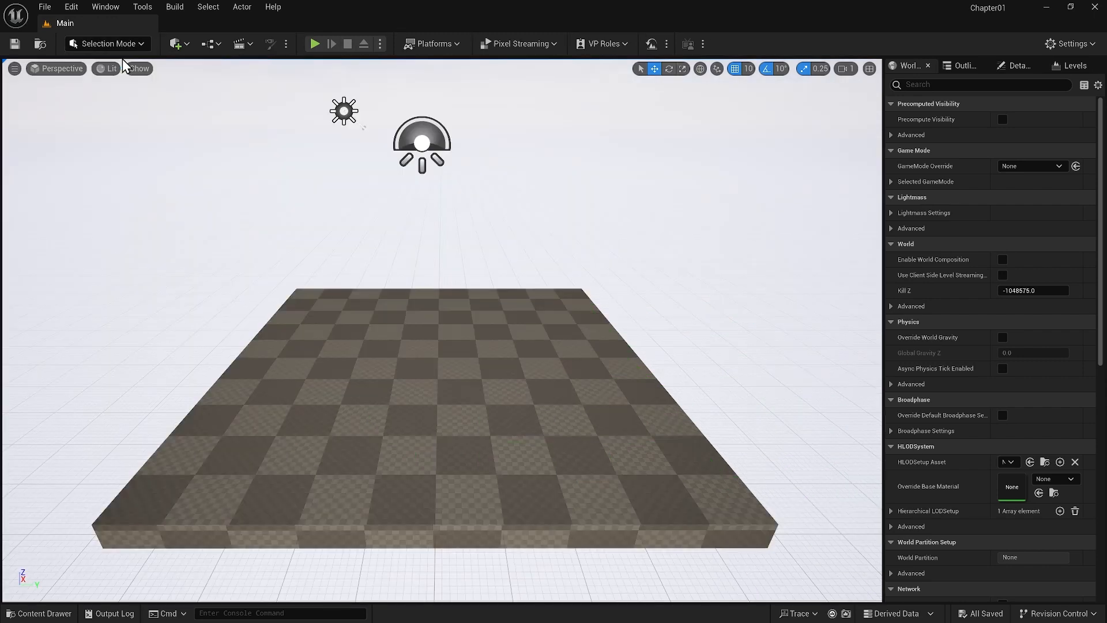
Place a Cube shape on the floor of the level, near its centre
left_click(177, 44)
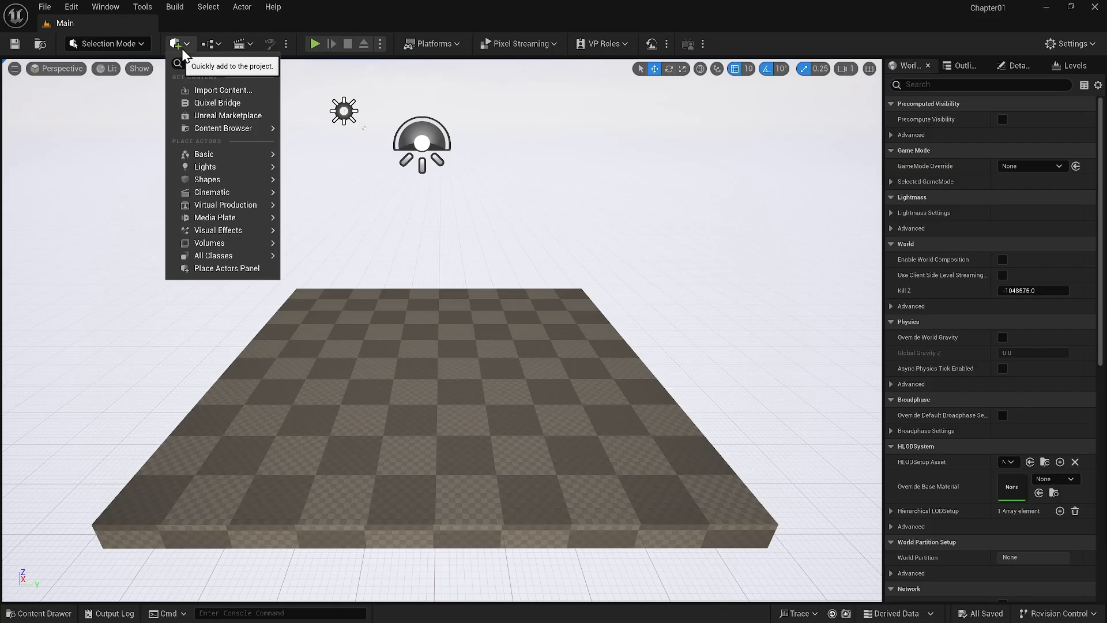
mouse_move(207, 180)
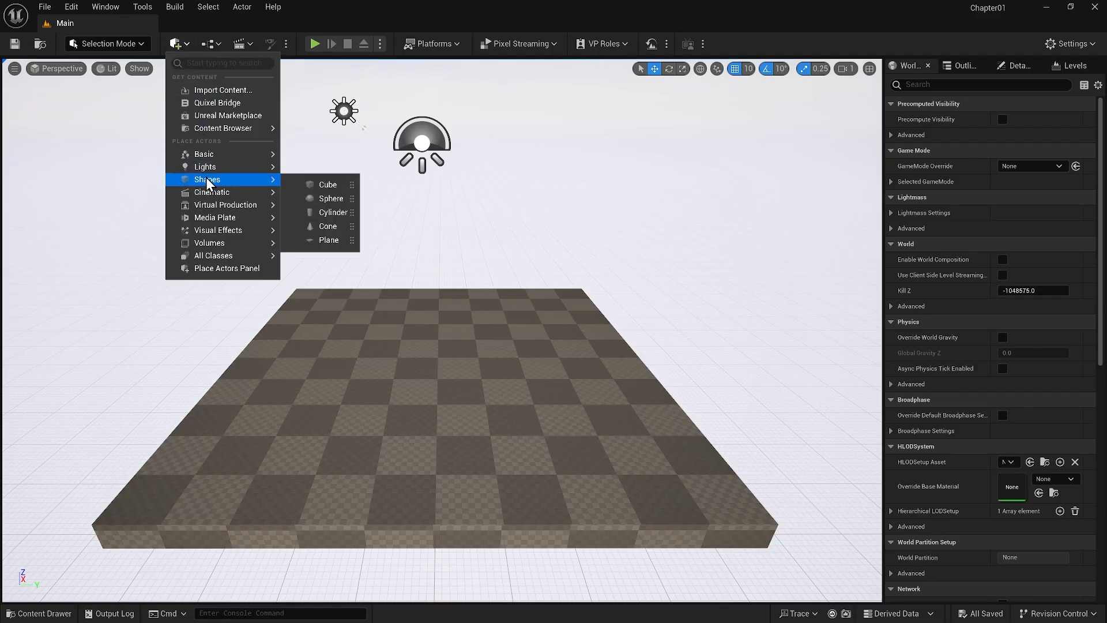
left_click_drag(323, 185, 392, 398)
Search the quickly-add list for "cube" and place a second cube on the floor beside the first one
left_click(176, 43)
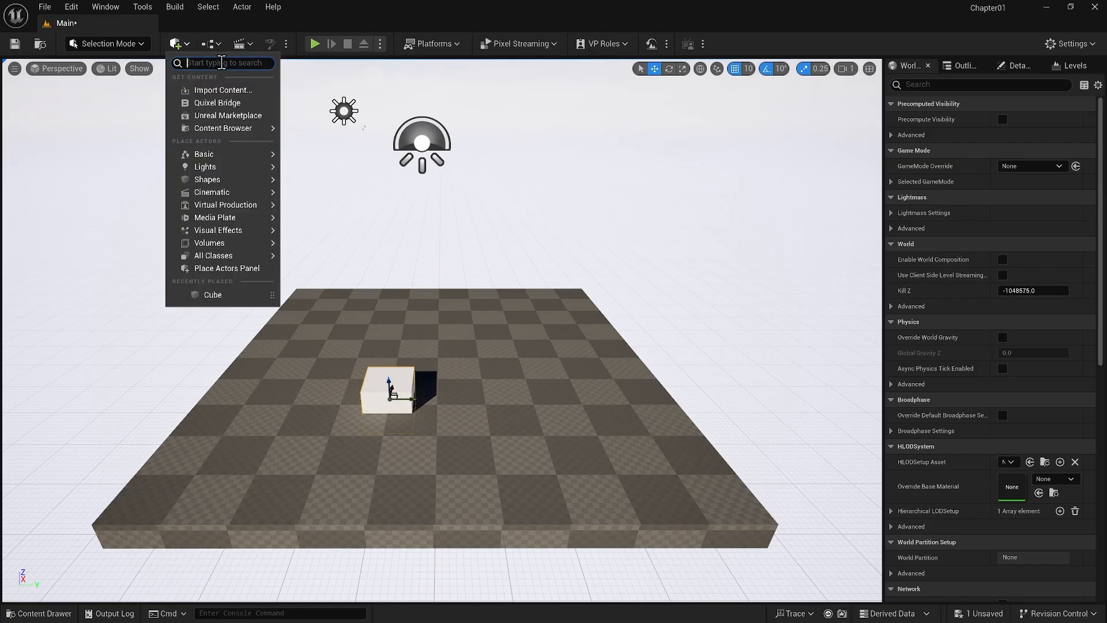
type("cube")
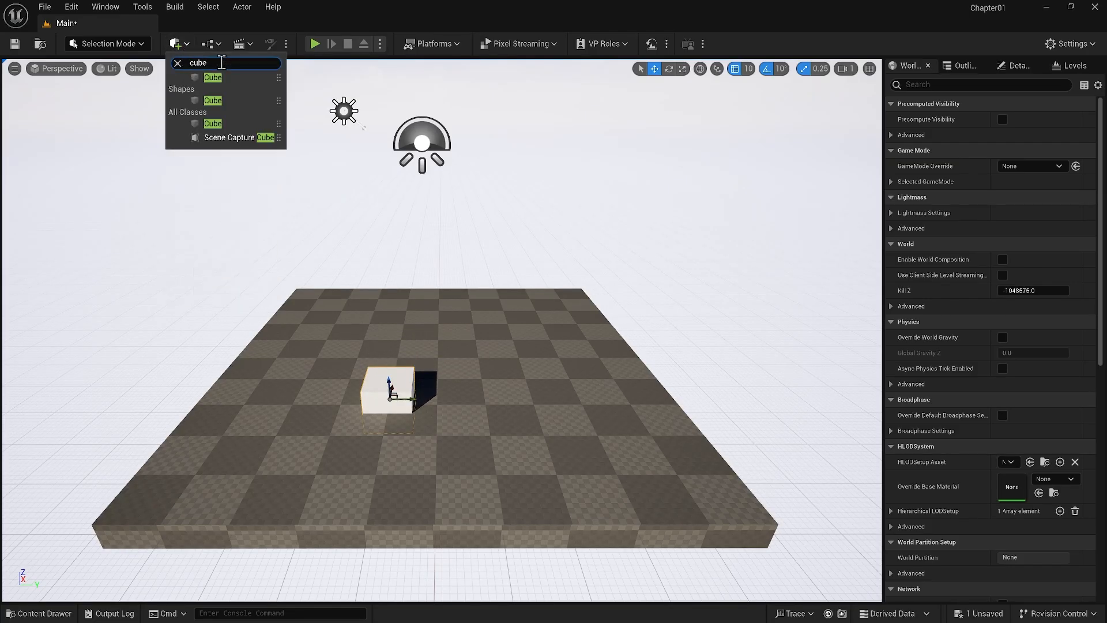
left_click_drag(213, 78, 463, 386)
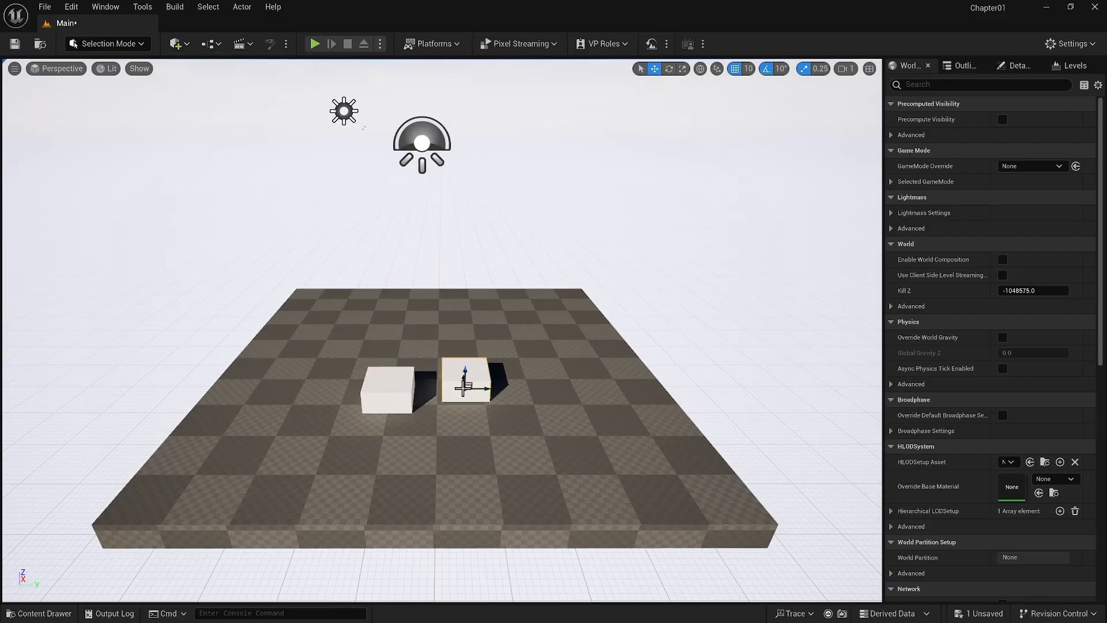
left_click(183, 49)
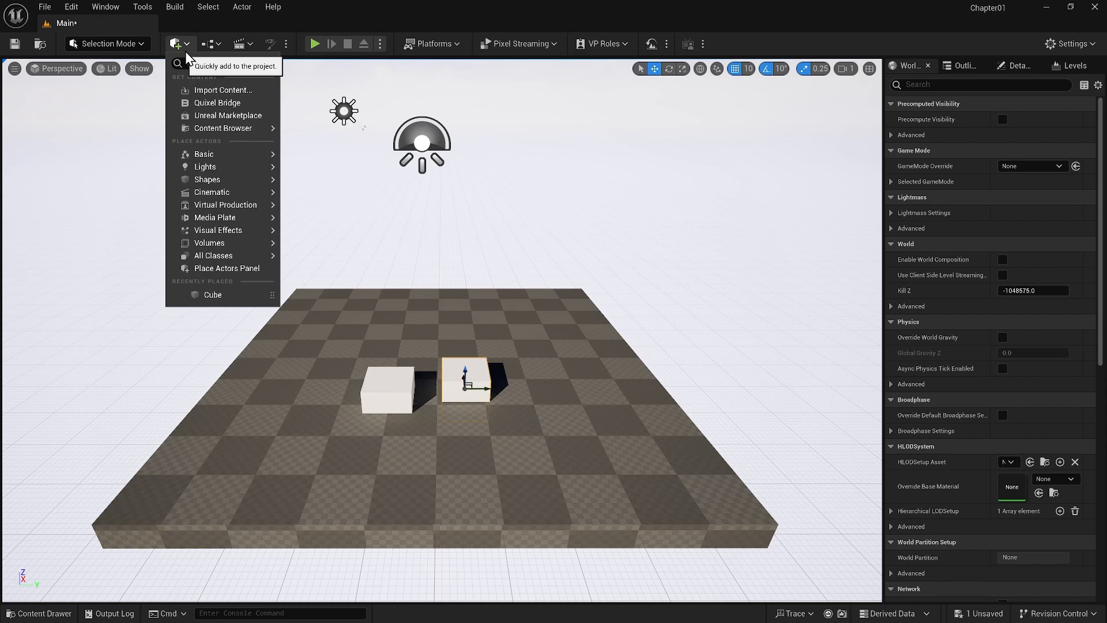
left_click(144, 7)
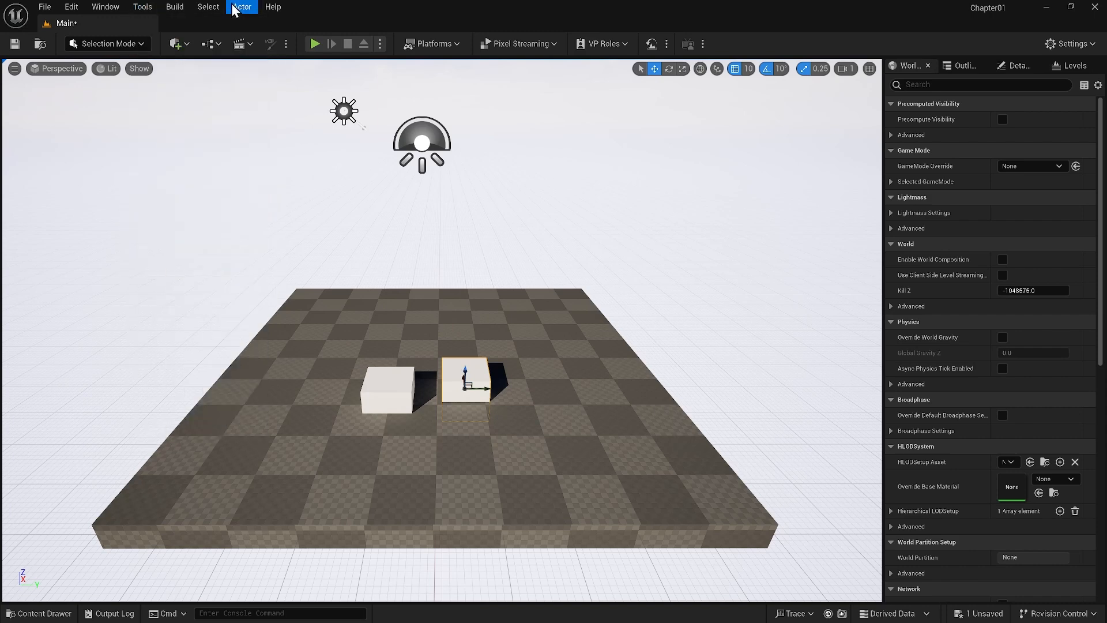
left_click(242, 7)
left_click(177, 45)
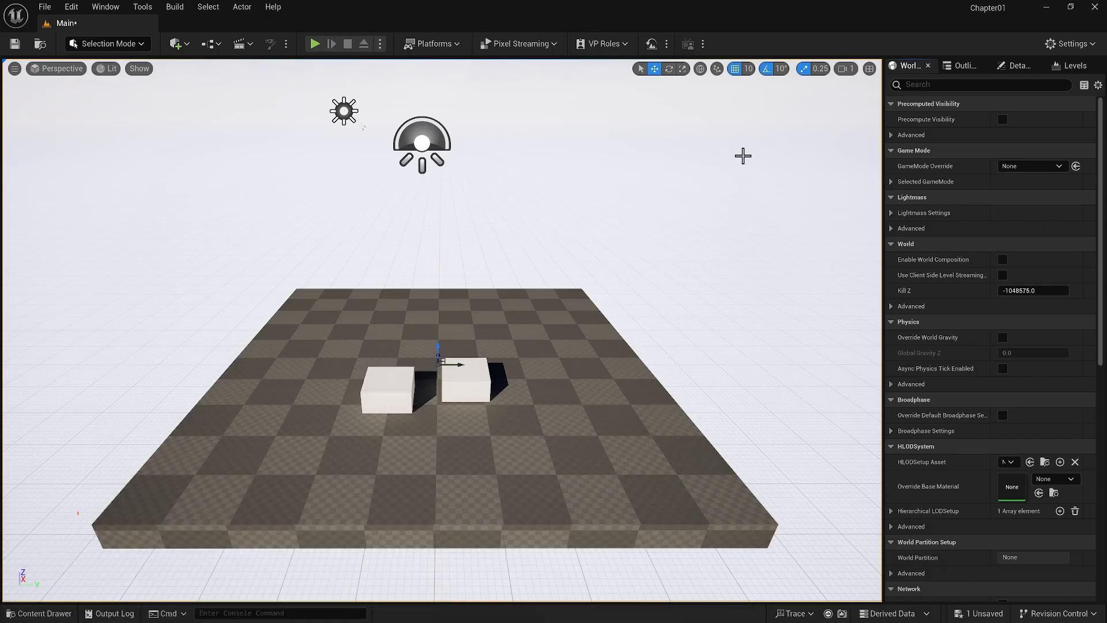
Dock the World Settings, Details, Outliner and Levels panels to the sidebar
right_click(906, 65)
left_click(928, 96)
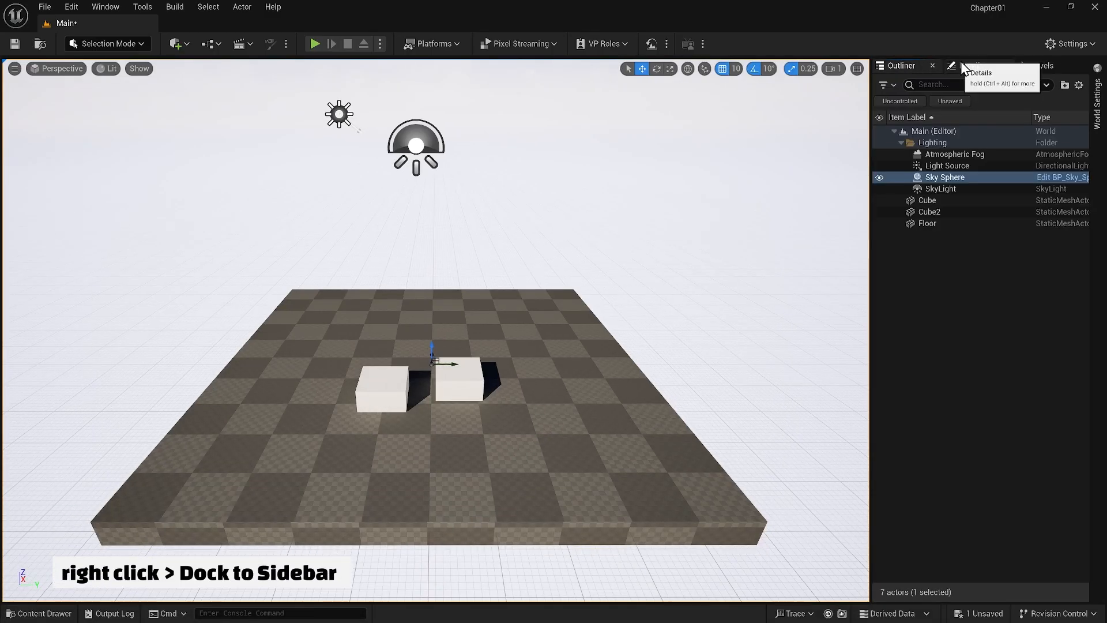
right_click(964, 65)
left_click(979, 96)
right_click(925, 64)
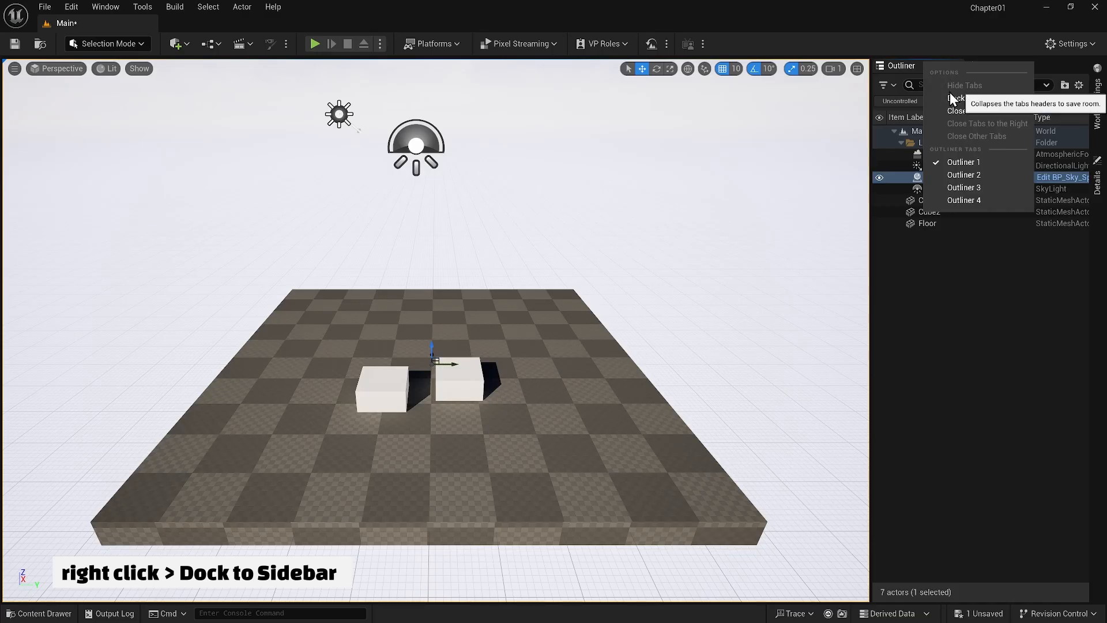
left_click(960, 98)
right_click(933, 71)
left_click(980, 98)
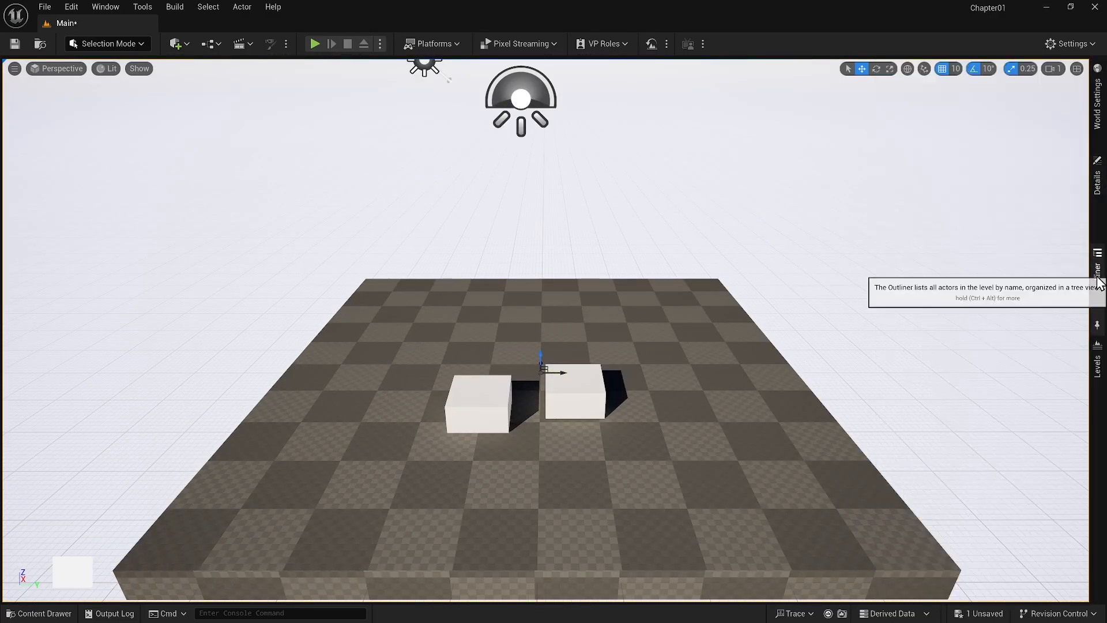
mouse_move(1100, 282)
mouse_move(1098, 363)
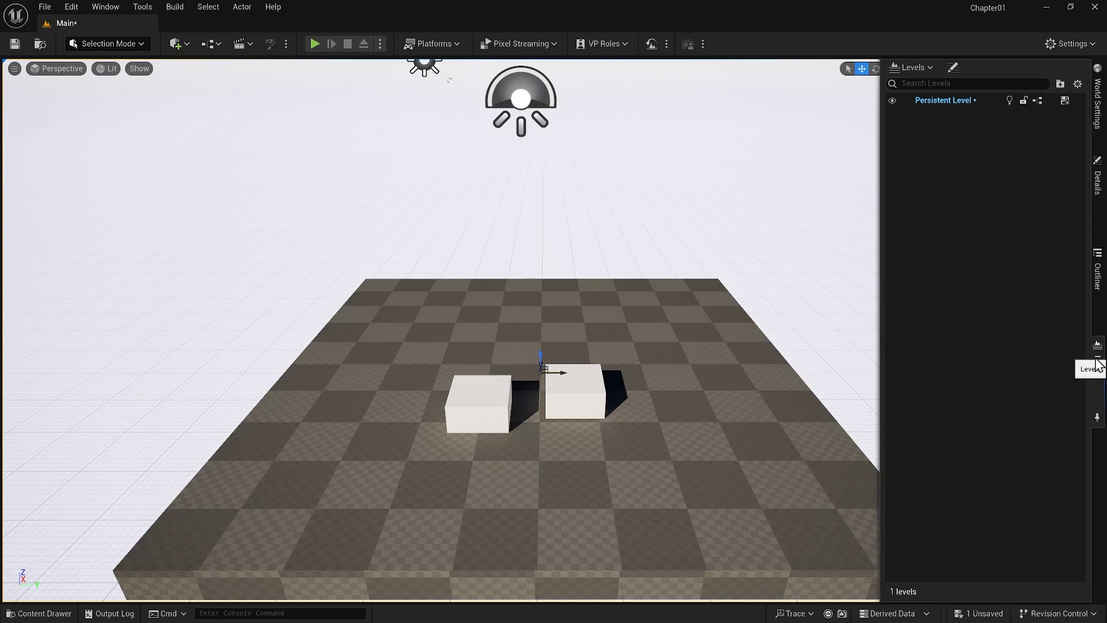
Undock the World Settings, Outliner, Details and Levels panels from the sidebar
right_click(1099, 114)
left_click(1065, 131)
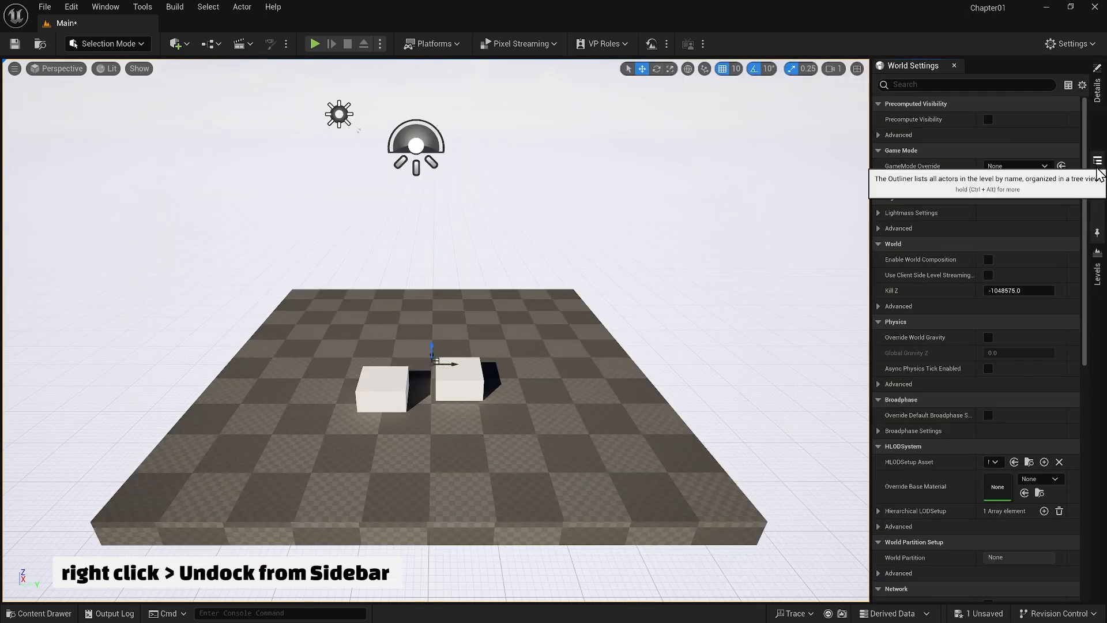
right_click(1098, 169)
left_click(1088, 190)
right_click(1098, 111)
left_click(1089, 120)
right_click(1098, 103)
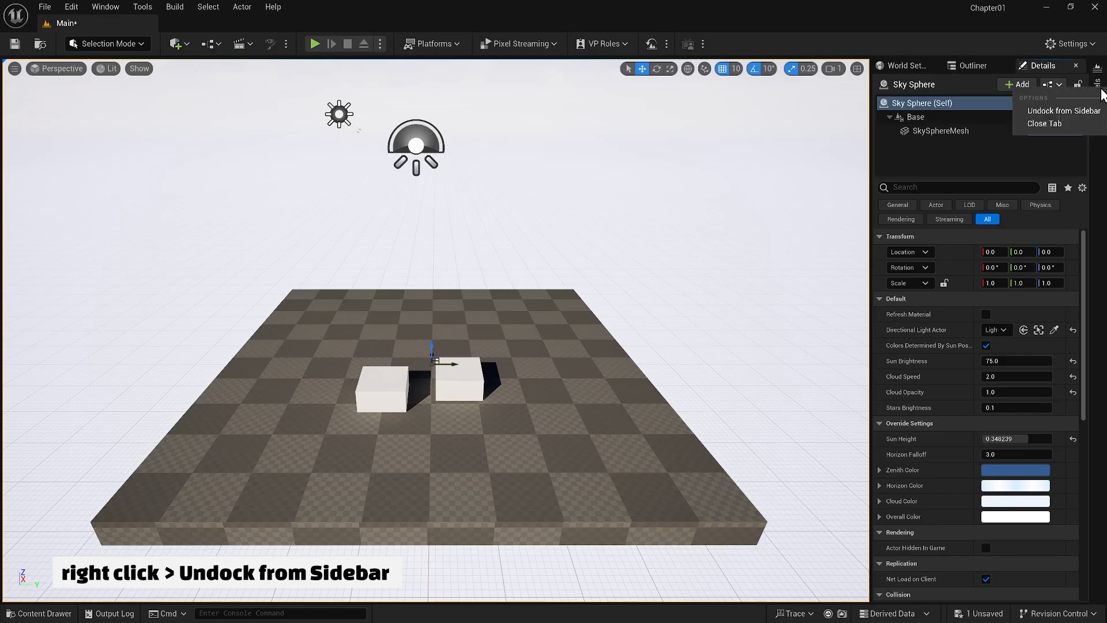
left_click(1093, 112)
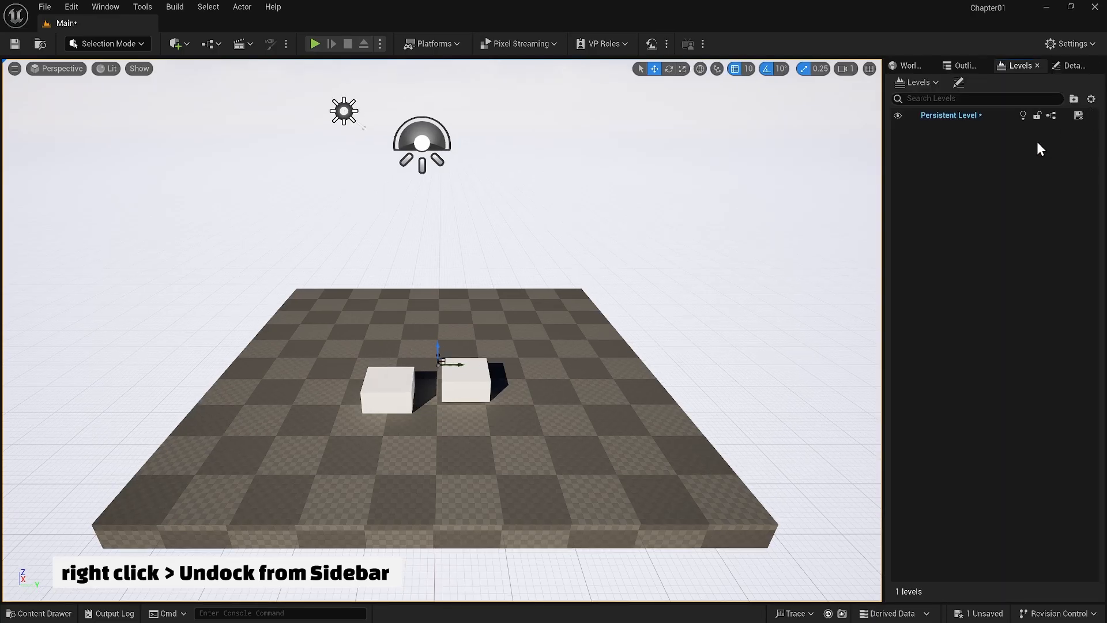
Dock the Details panel beneath the World Settings, Outliner and Levels group and bring the Outliner to the front
left_click(965, 65)
left_click_drag(1068, 66, 918, 436)
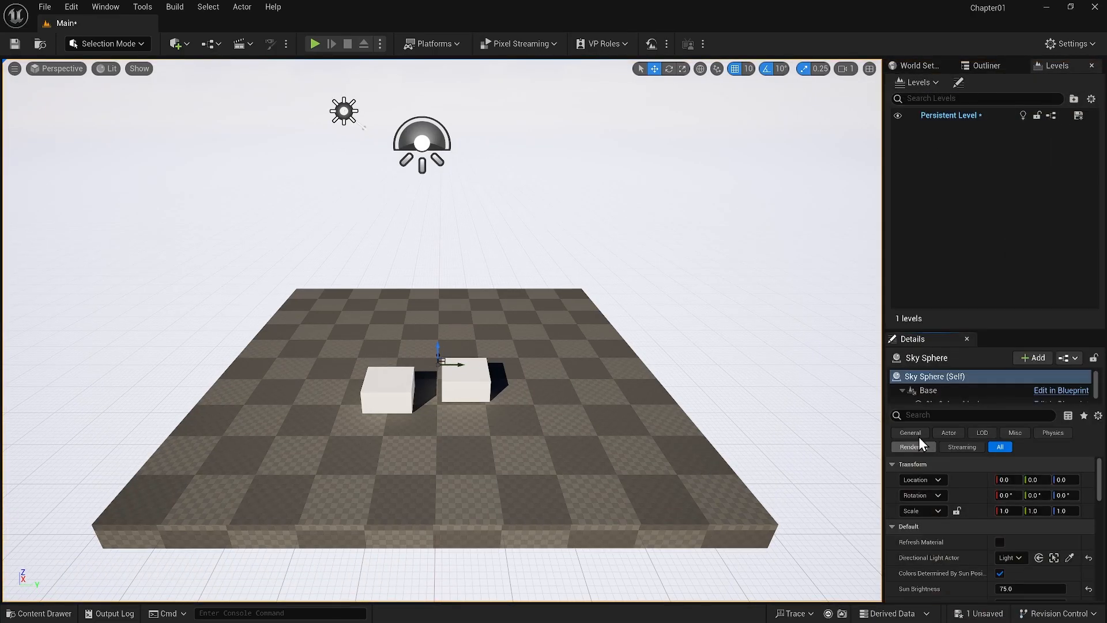
left_click(988, 67)
Detach the Levels and Details panels into floating windows over the viewport and close both windows
left_click_drag(1056, 65, 496, 176)
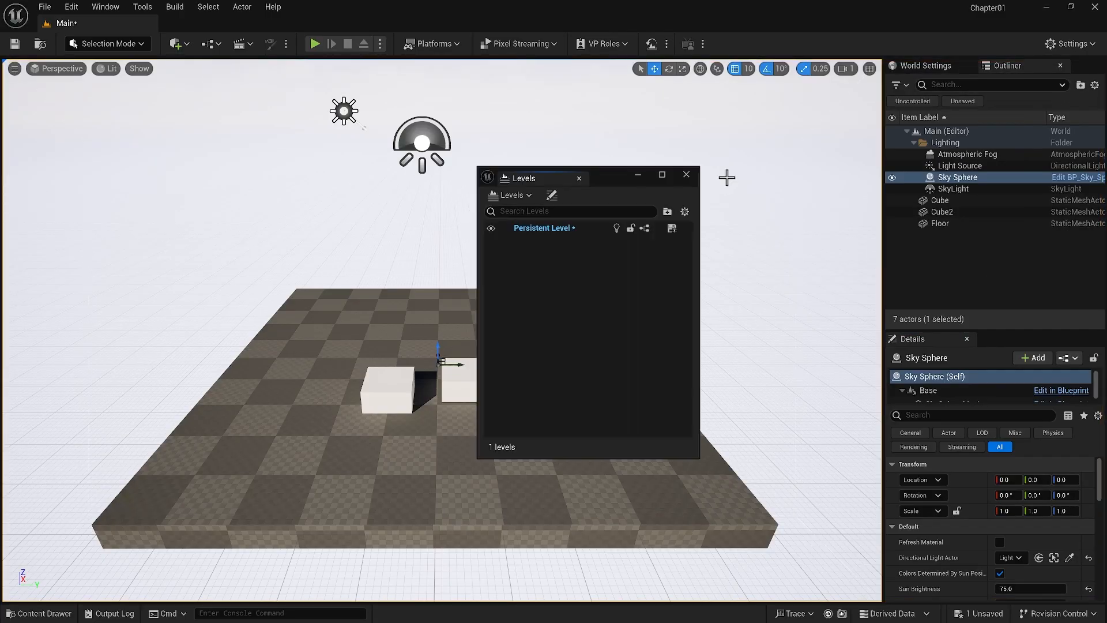
left_click_drag(913, 339, 323, 185)
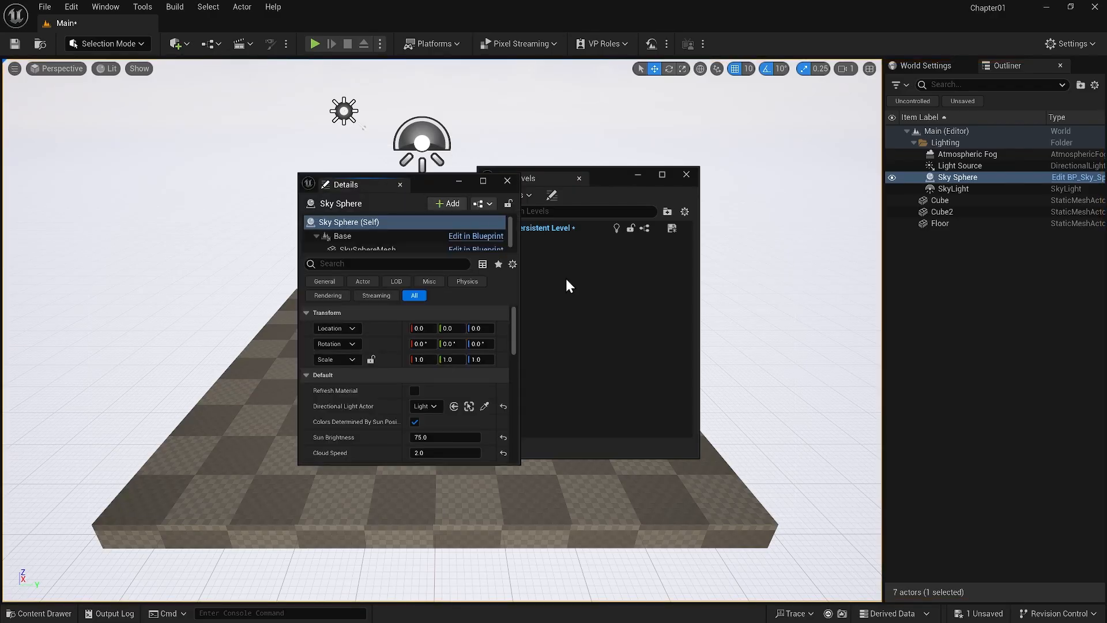
left_click(507, 181)
left_click(686, 175)
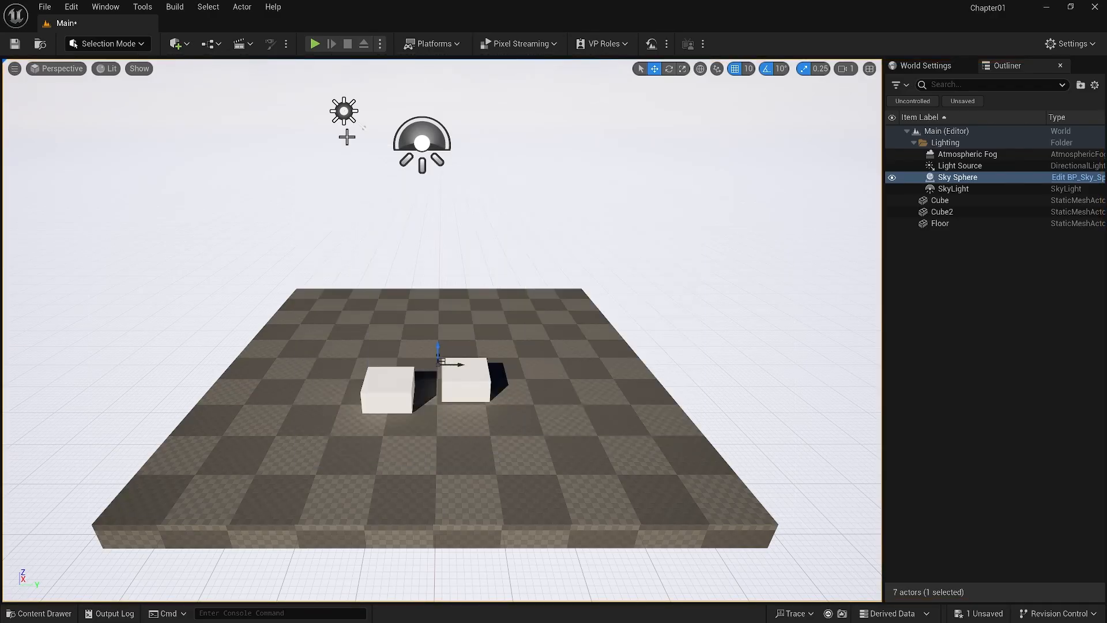
Reopen the Levels panel and the Details panel
left_click(92, 7)
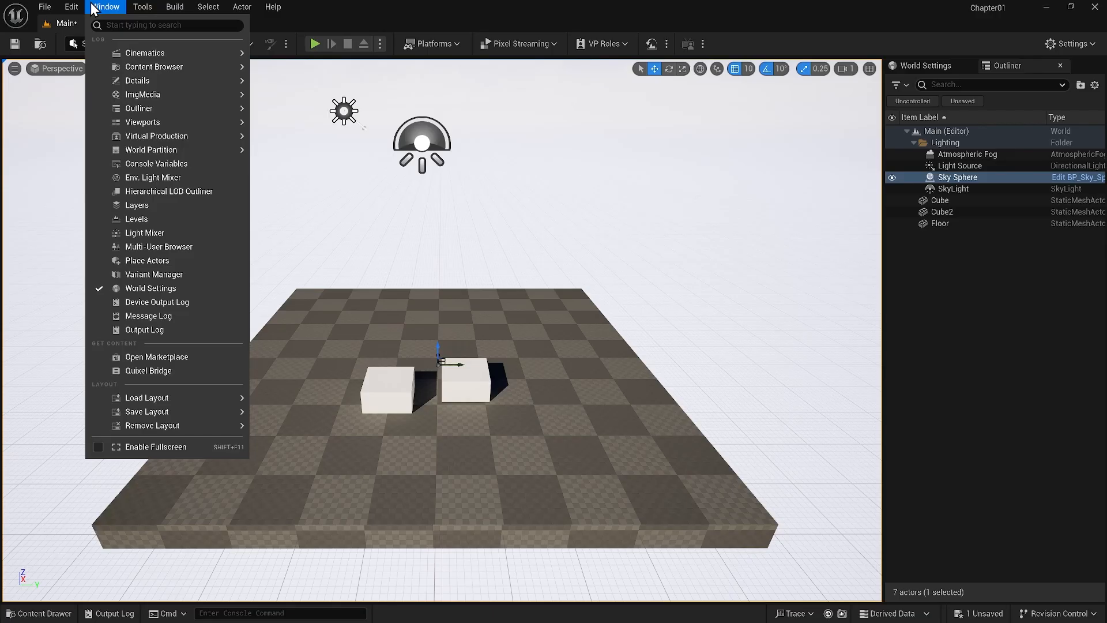
left_click(134, 223)
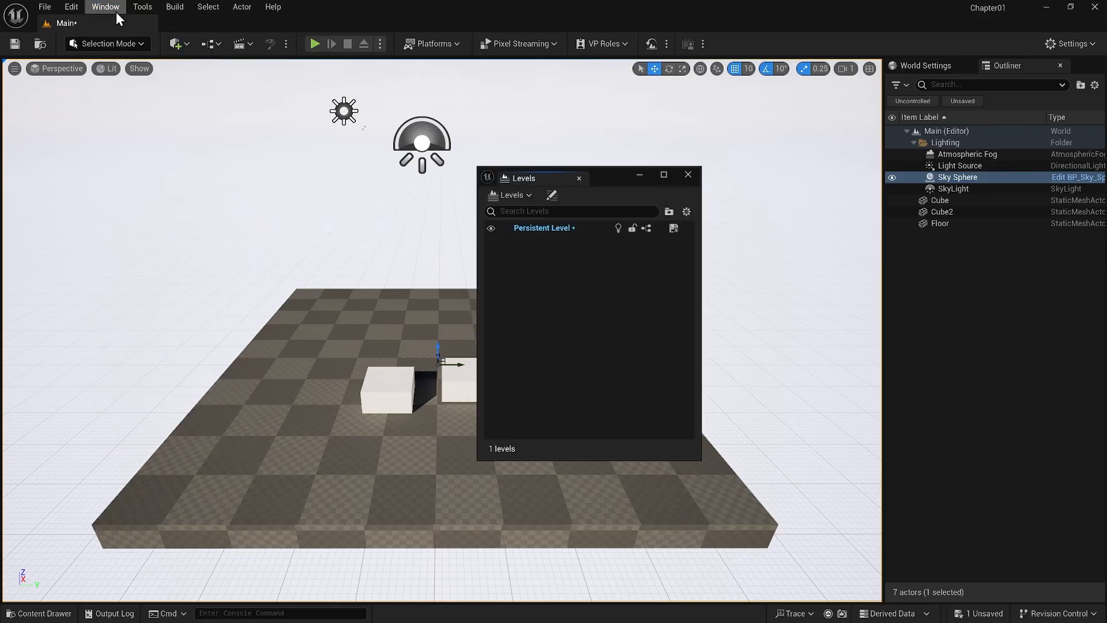
left_click(116, 11)
mouse_move(126, 76)
left_click(274, 86)
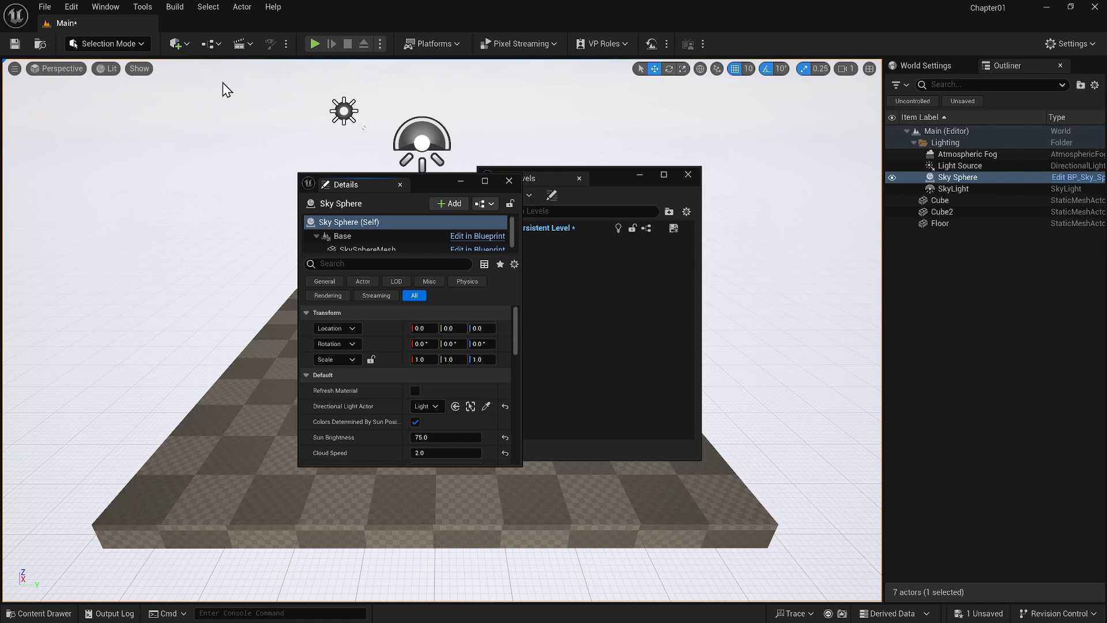
Load the UE4 Classic Layout and compare its Place Actors panel with the quickly-add list
left_click(106, 7)
mouse_move(170, 397)
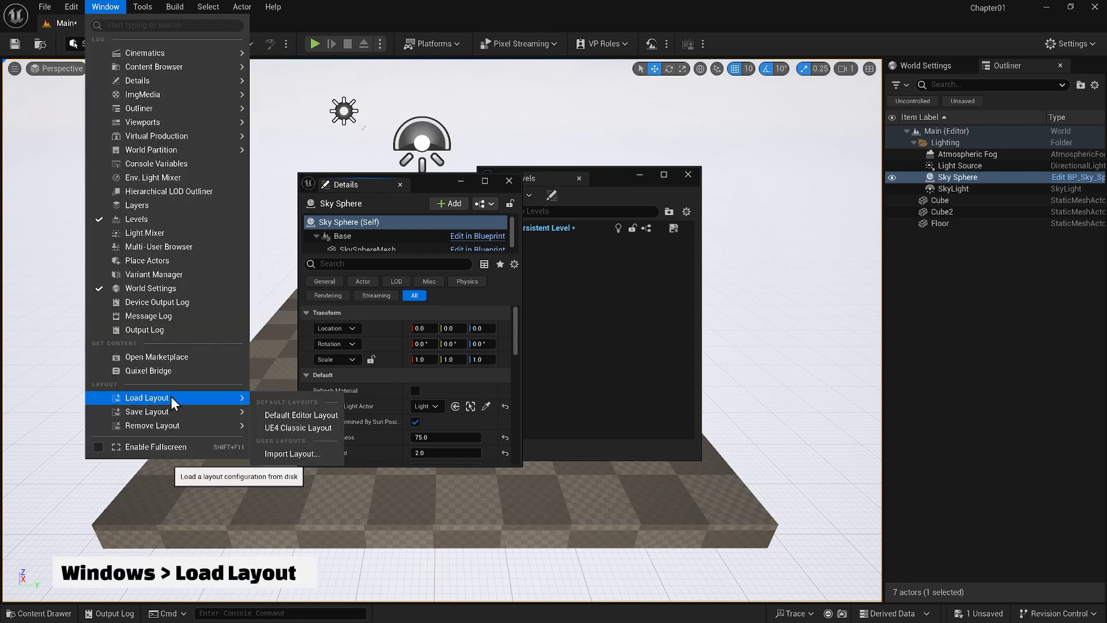
left_click(286, 427)
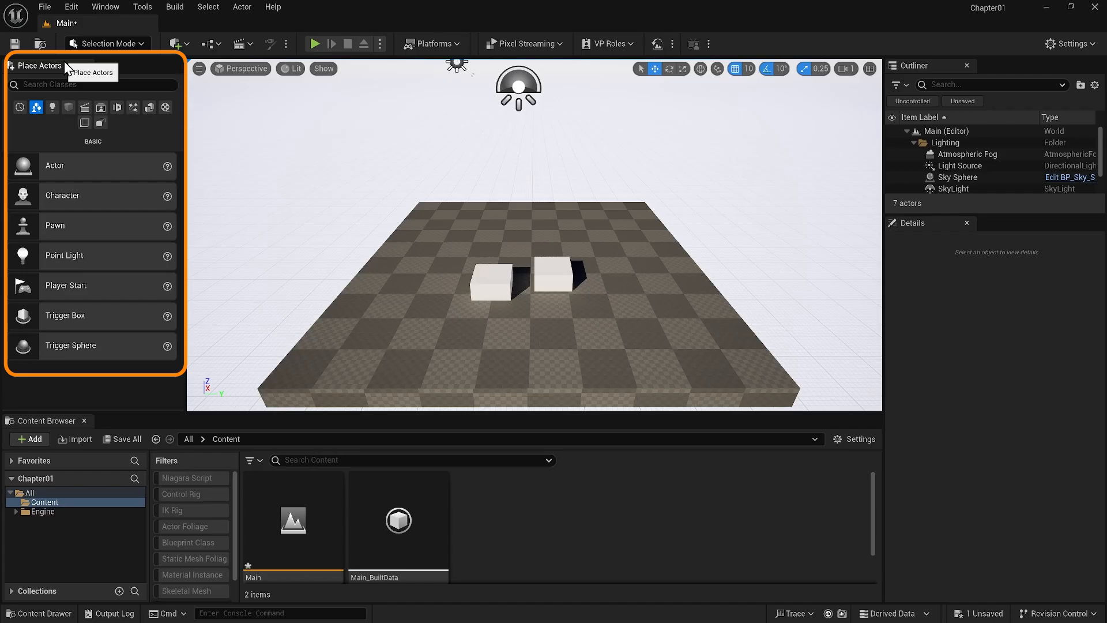
left_click(184, 43)
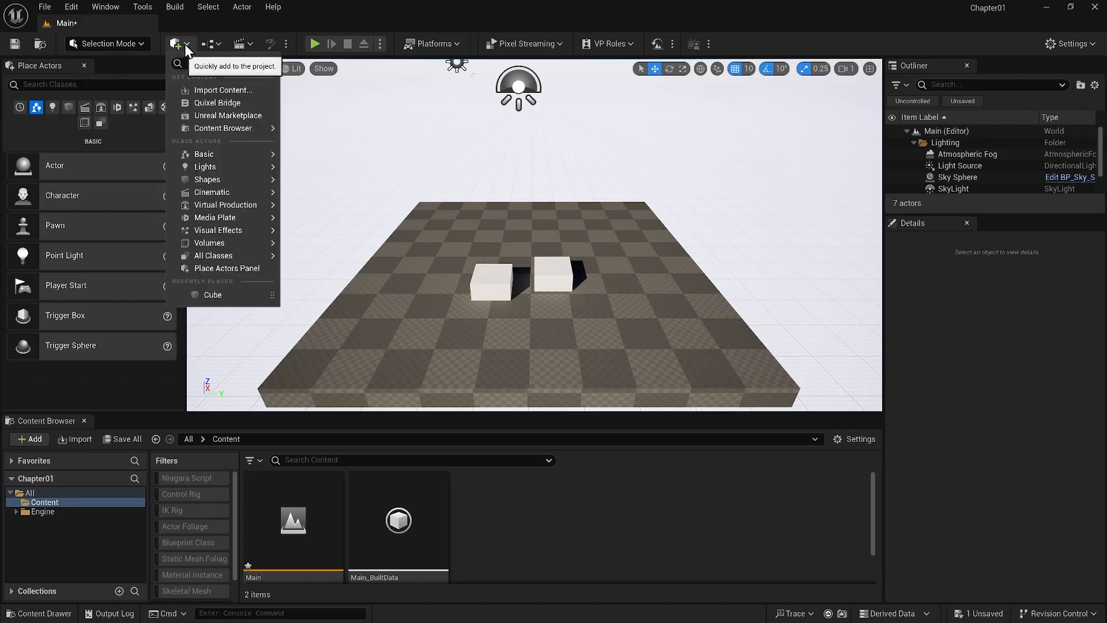
Load the Default Editor Layout
left_click(107, 7)
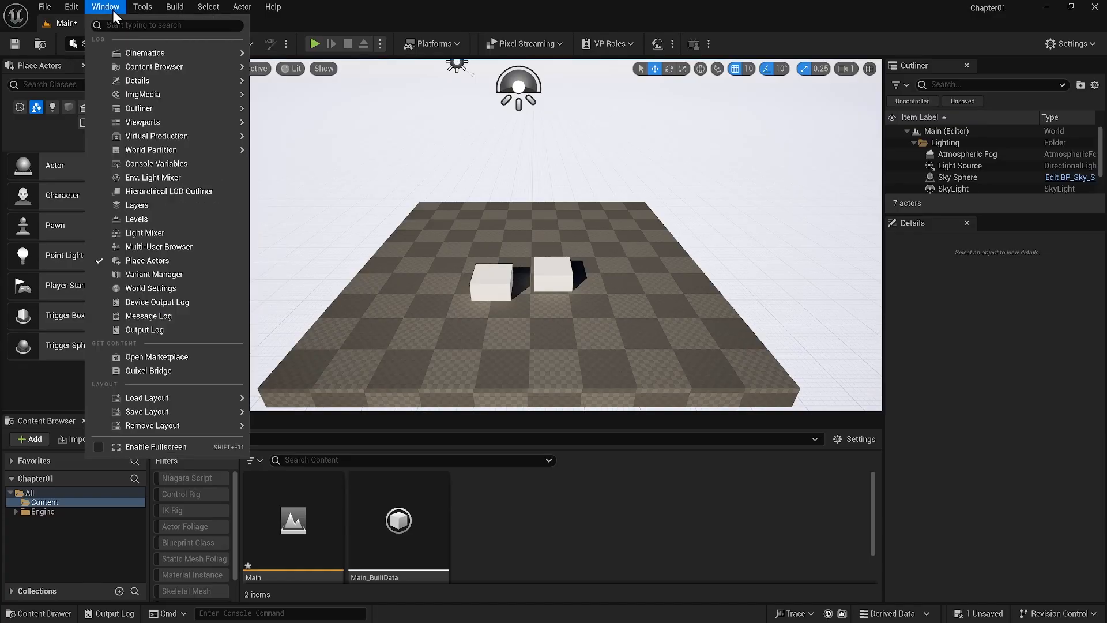
mouse_move(137, 398)
left_click(291, 415)
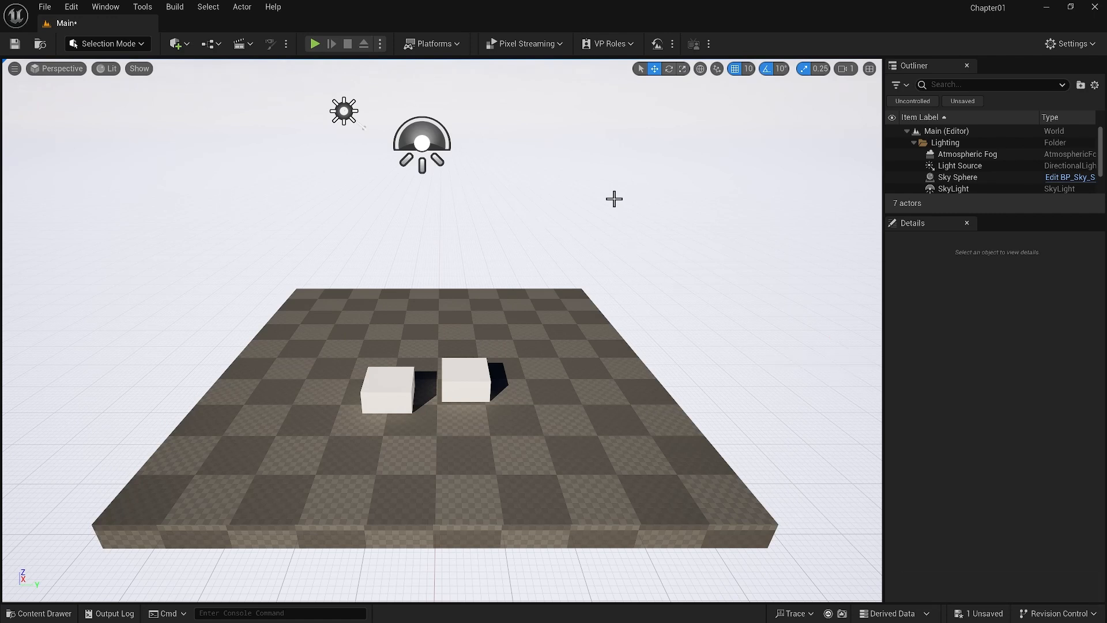
Open the Levels and World Settings panels and group them with Outliner and Details as tabs, with World Settings first
left_click_drag(909, 224, 969, 64)
left_click(105, 7)
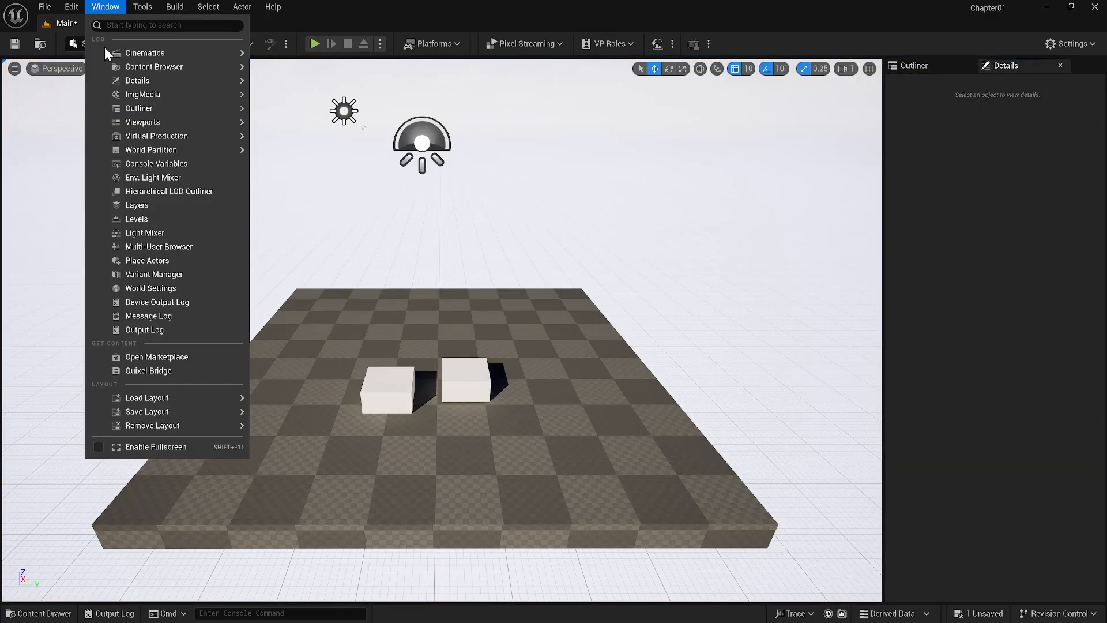
left_click(145, 219)
left_click(105, 6)
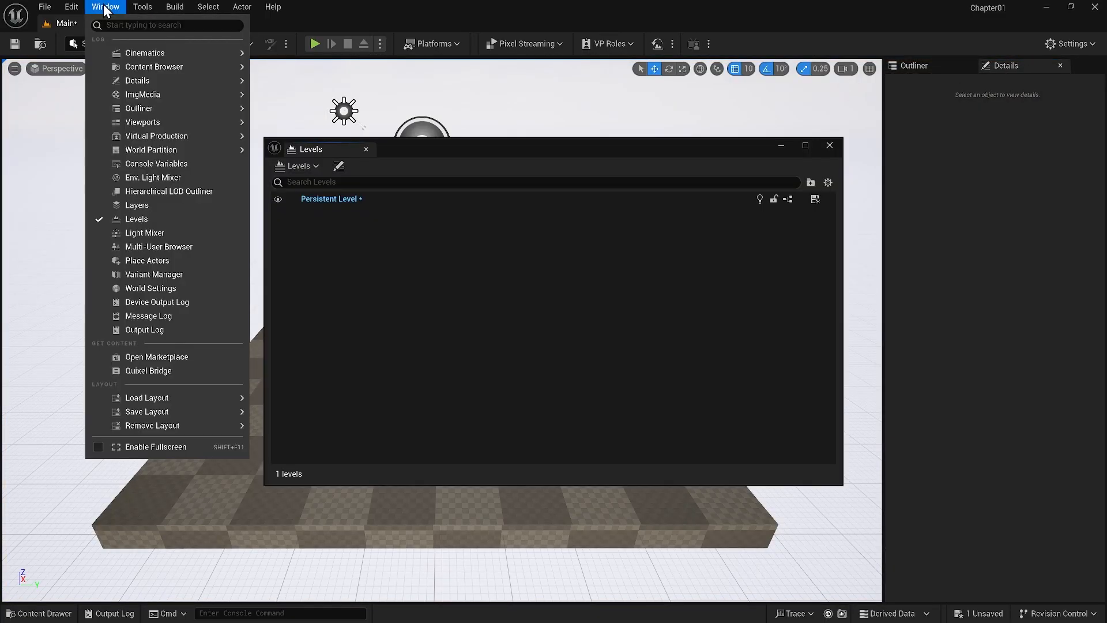
left_click(147, 287)
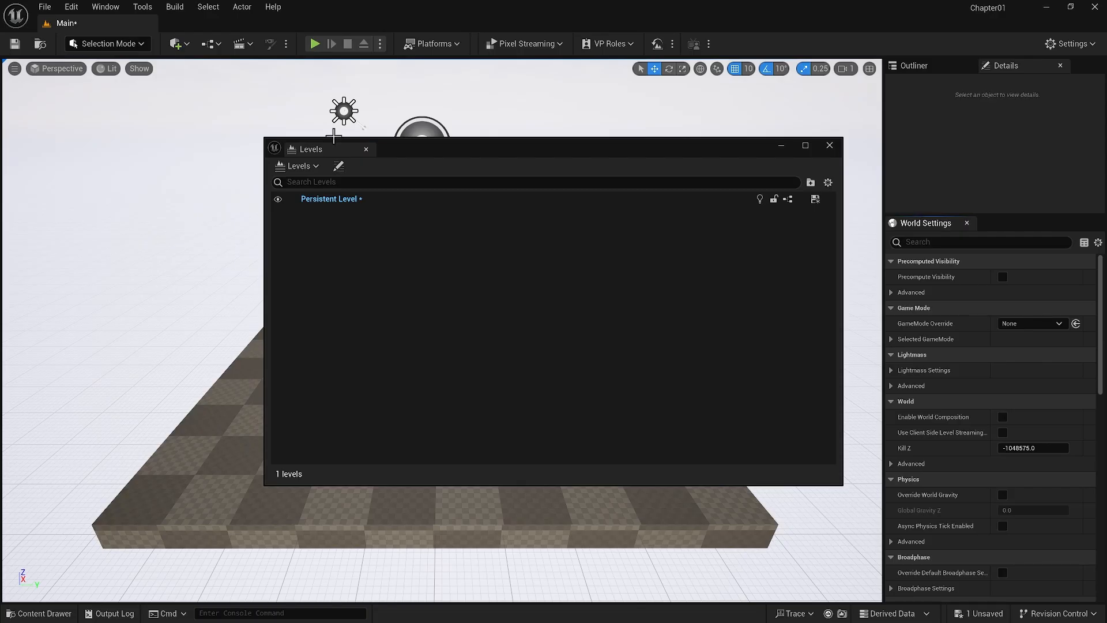
left_click_drag(325, 152, 1057, 68)
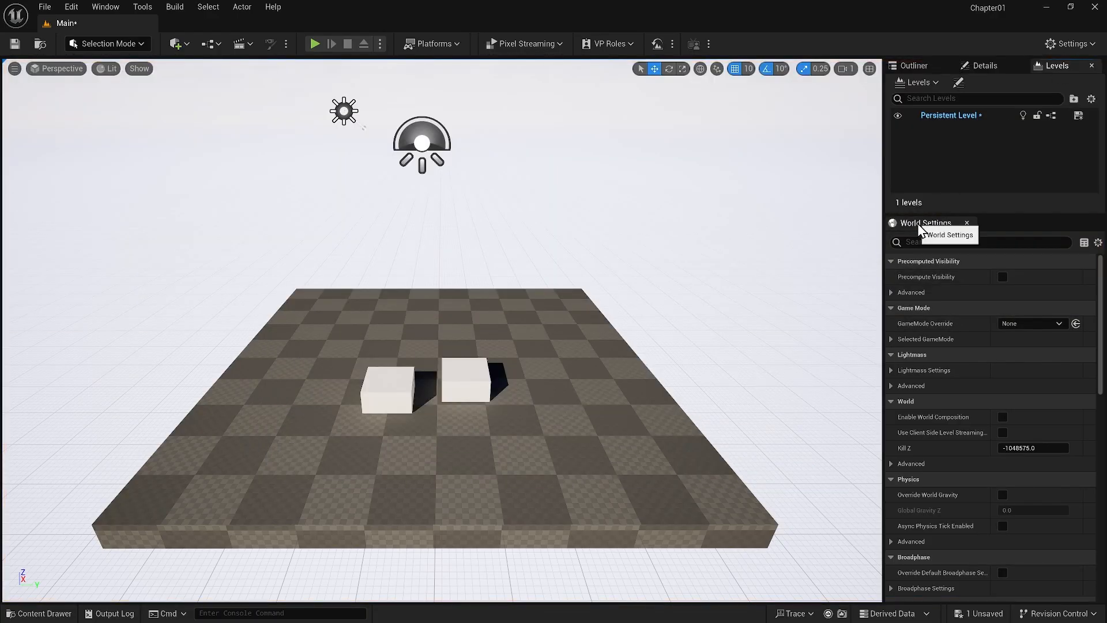
left_click_drag(917, 224, 902, 64)
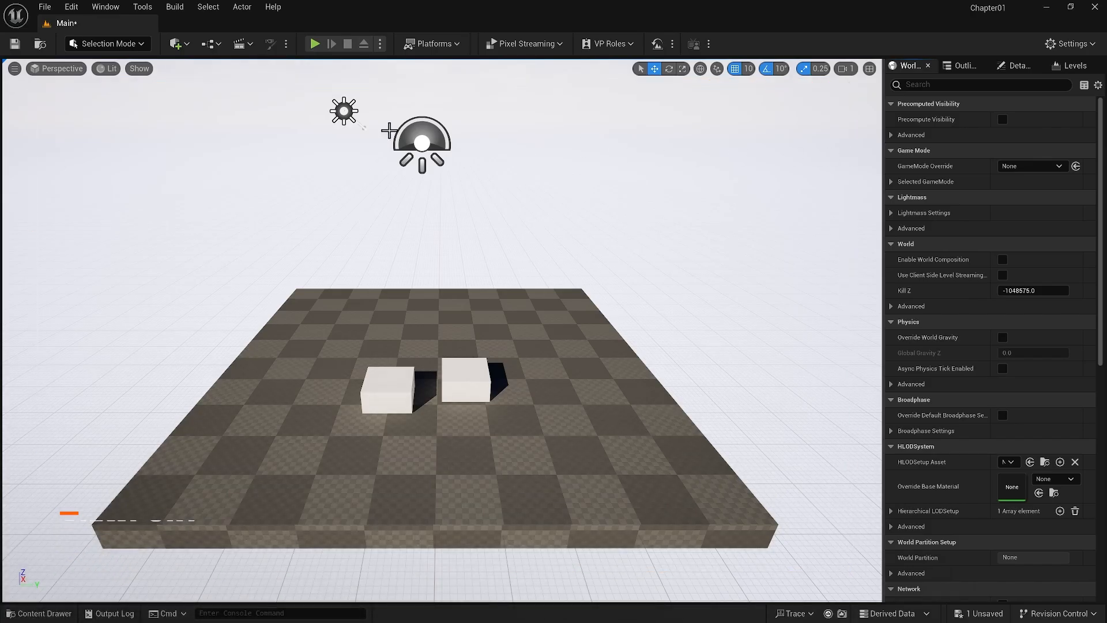
Select the directional light and view it in the Outliner, and switch the viewport to game view with the Sky Sphere selected
left_click(343, 110)
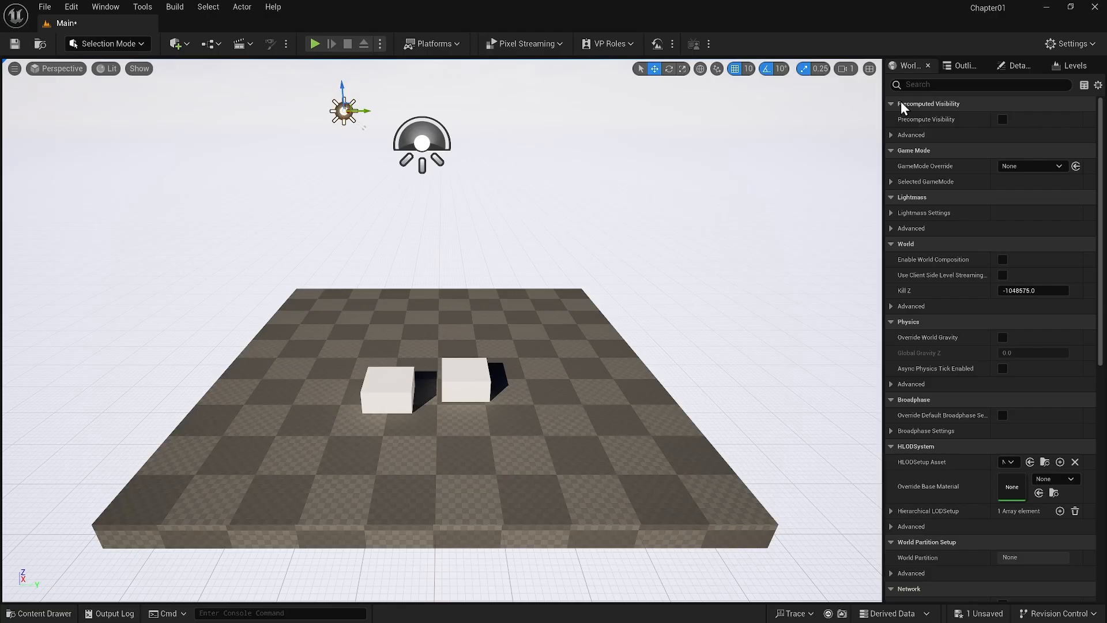
left_click(962, 65)
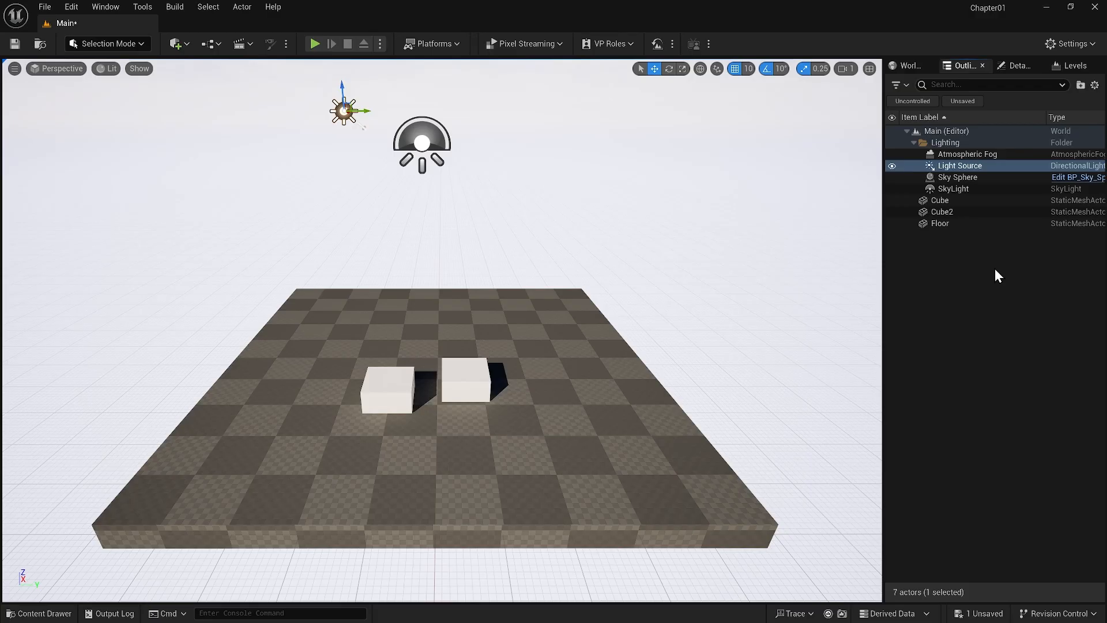
left_click(306, 161)
key("g")
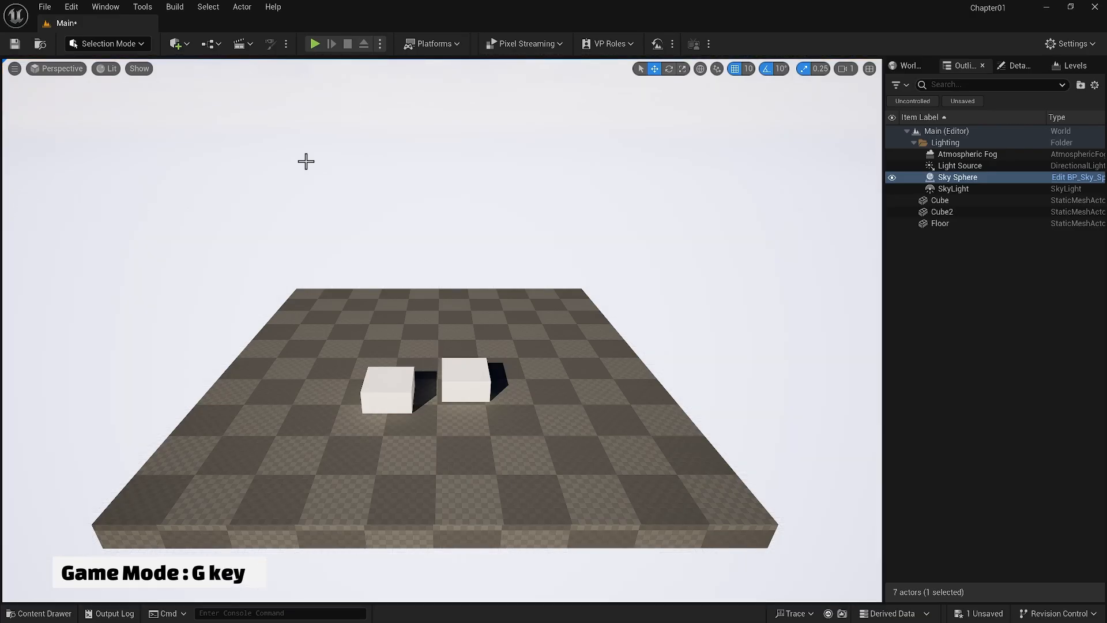
Toggle game view in the viewport several times and leave it off so the light icons and grid are shown
key("g")
key("g")
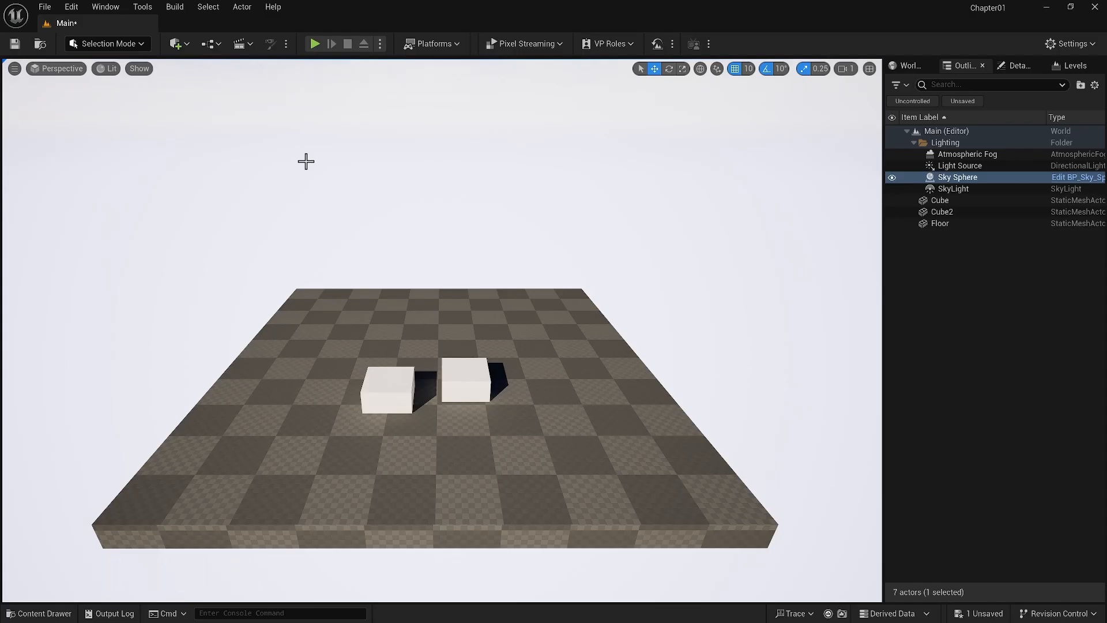
key("g")
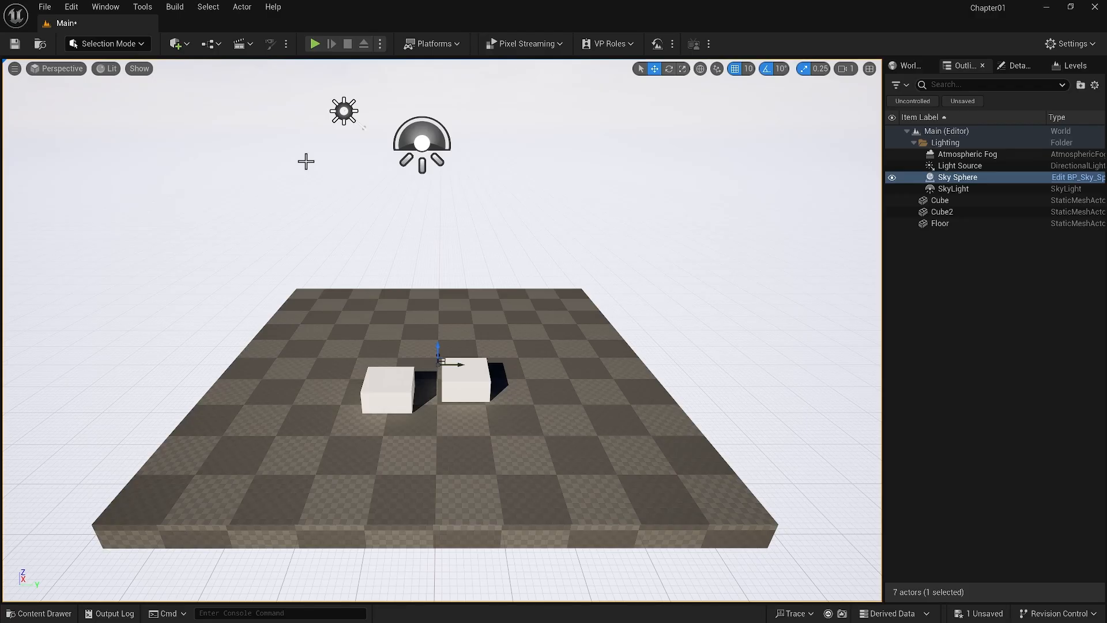
key("g")
key("g")
Preview the Third Person template among the feature packs, then add the Starter Content pack to the project and close the separate Content Browser
left_click(63, 612)
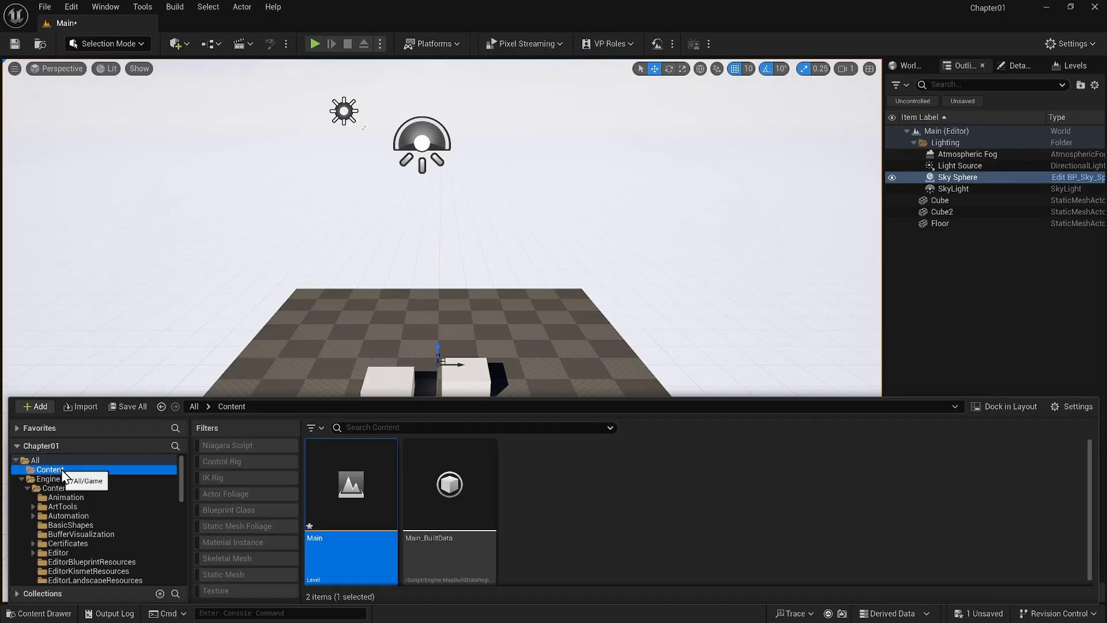
left_click(40, 406)
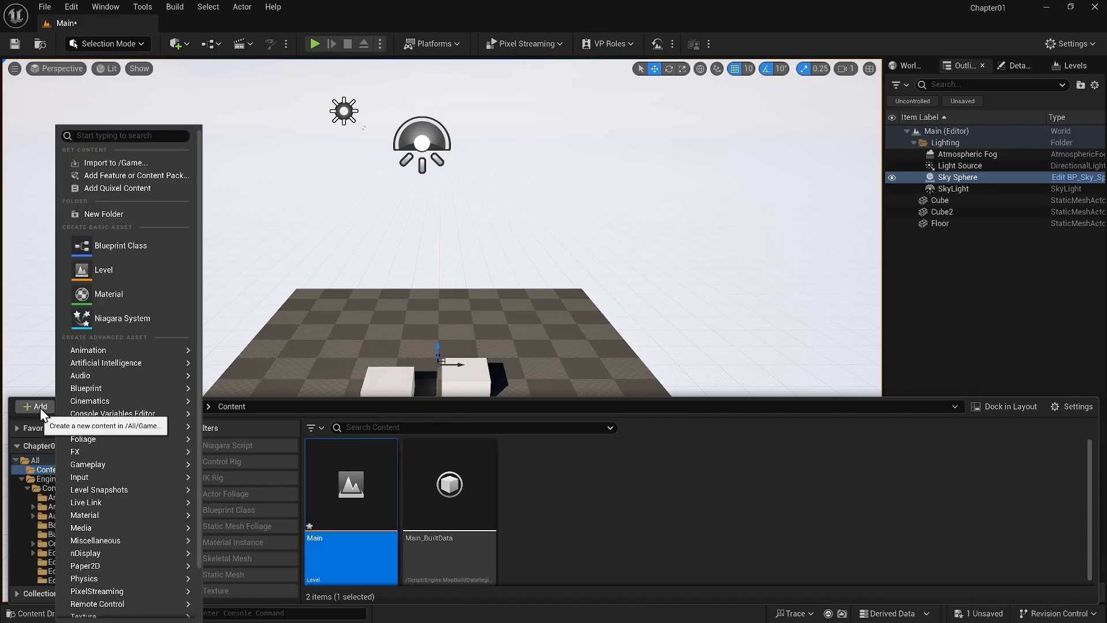
left_click(118, 175)
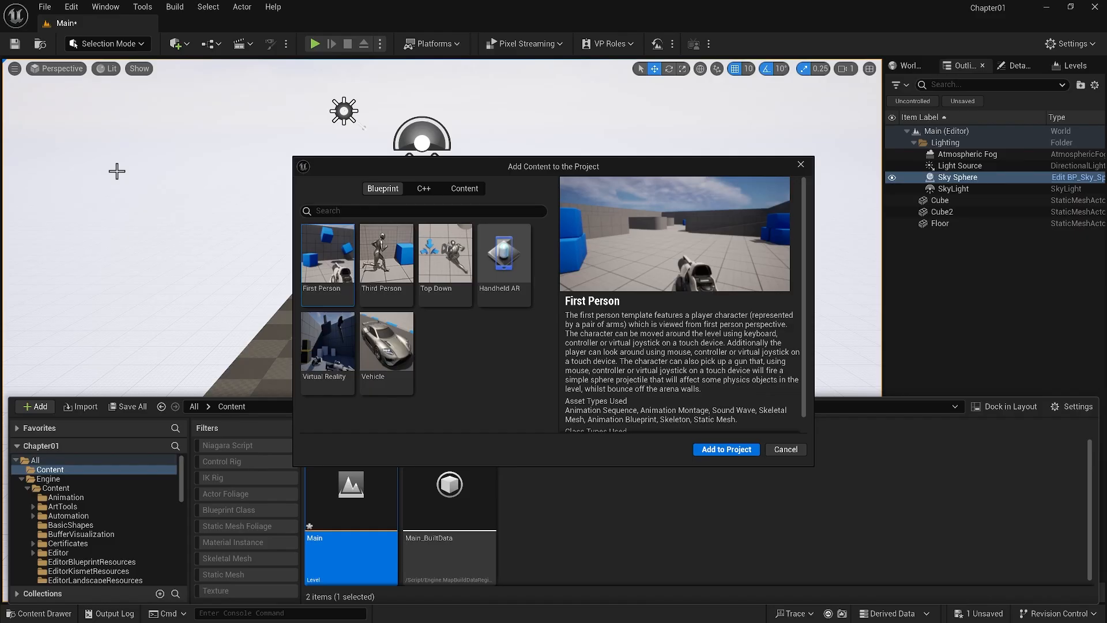
left_click(374, 251)
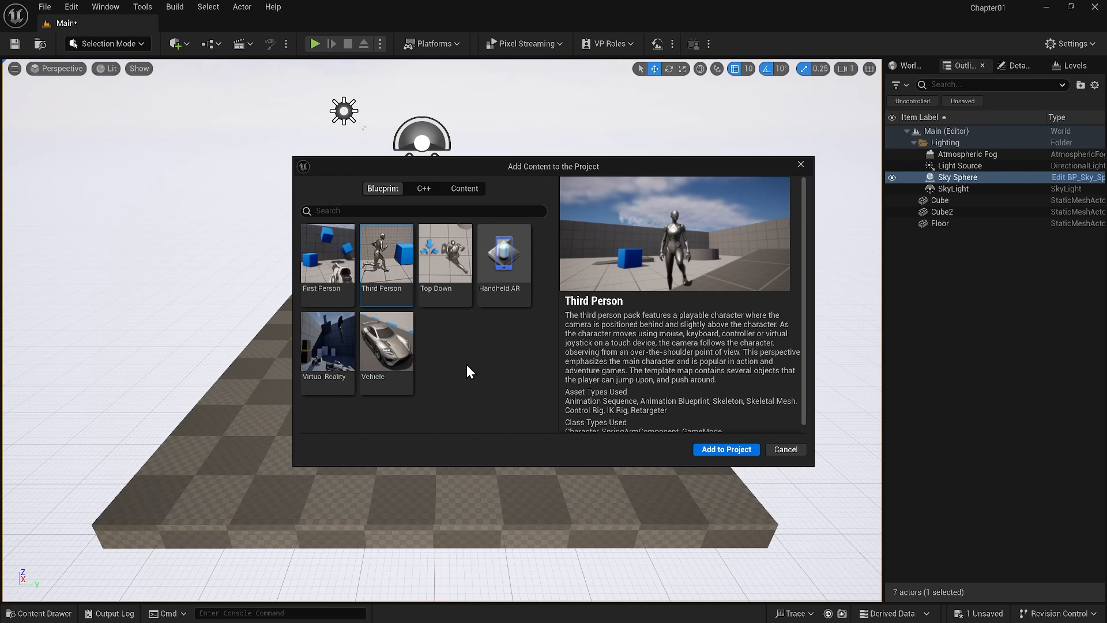
left_click(465, 186)
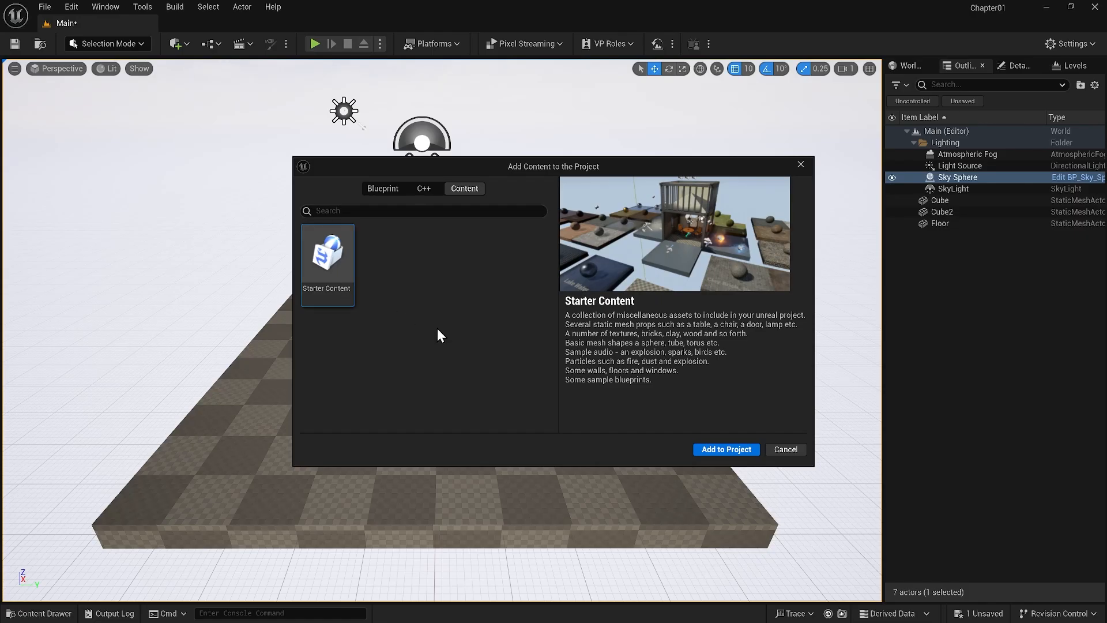
left_click(736, 447)
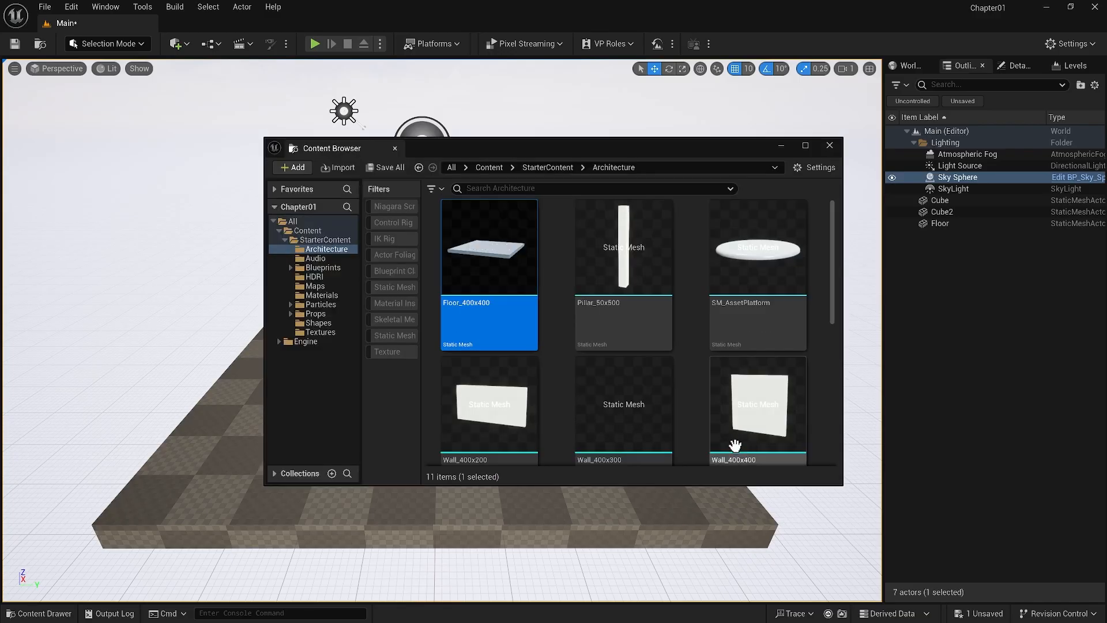
left_click(829, 145)
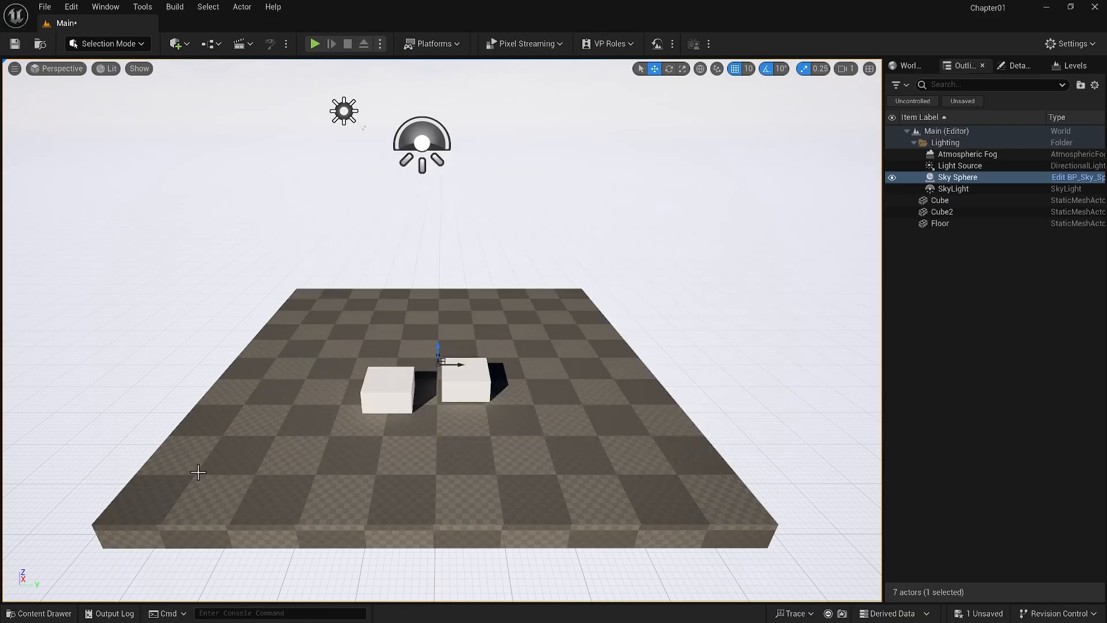
Find M_Rock_Marble_Polished in the StarterContent Materials folder and apply it to the floor
left_click(30, 613)
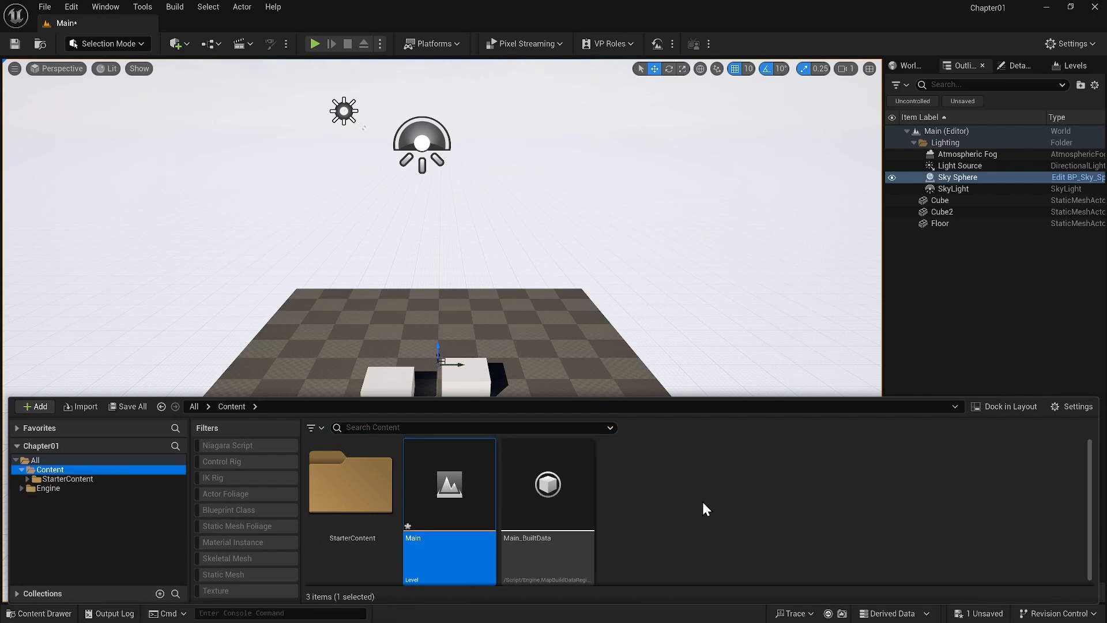
double_click(350, 483)
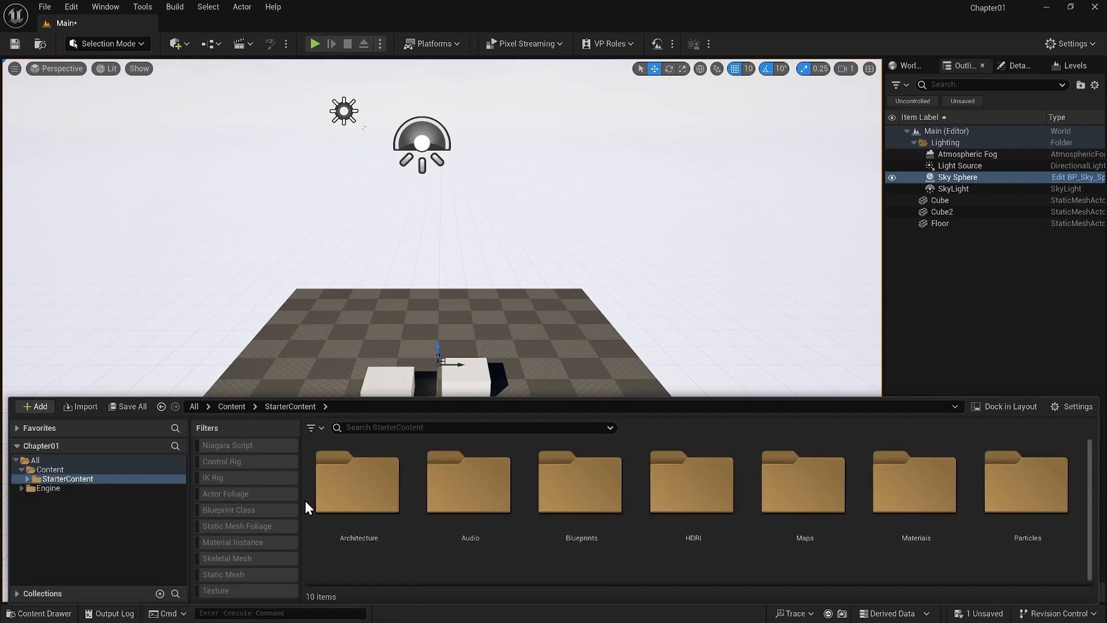
left_click(27, 478)
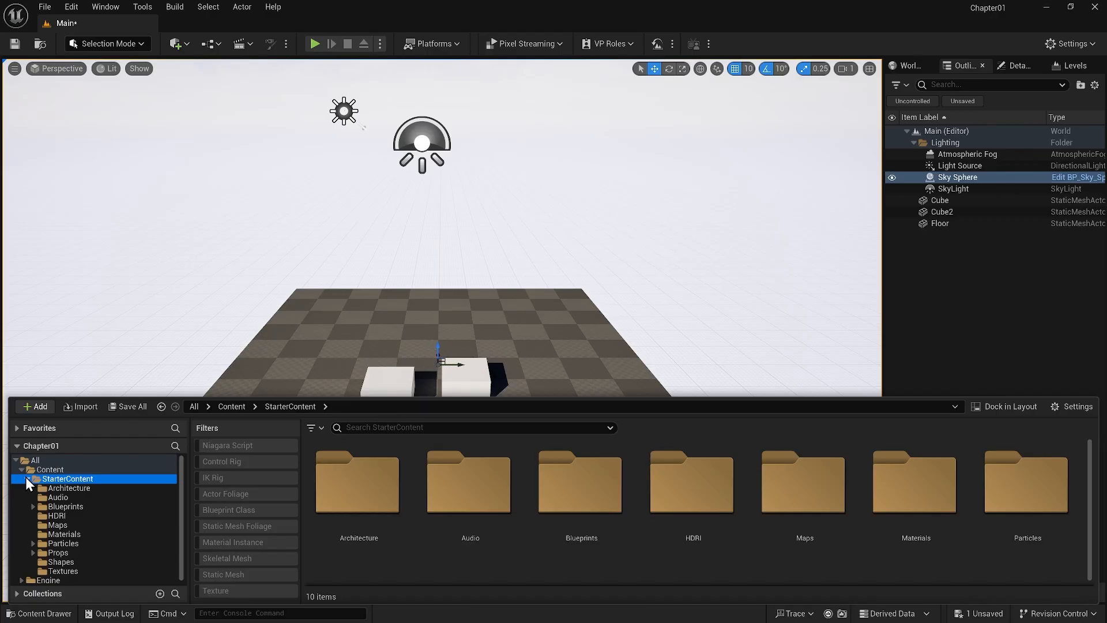
left_click(58, 488)
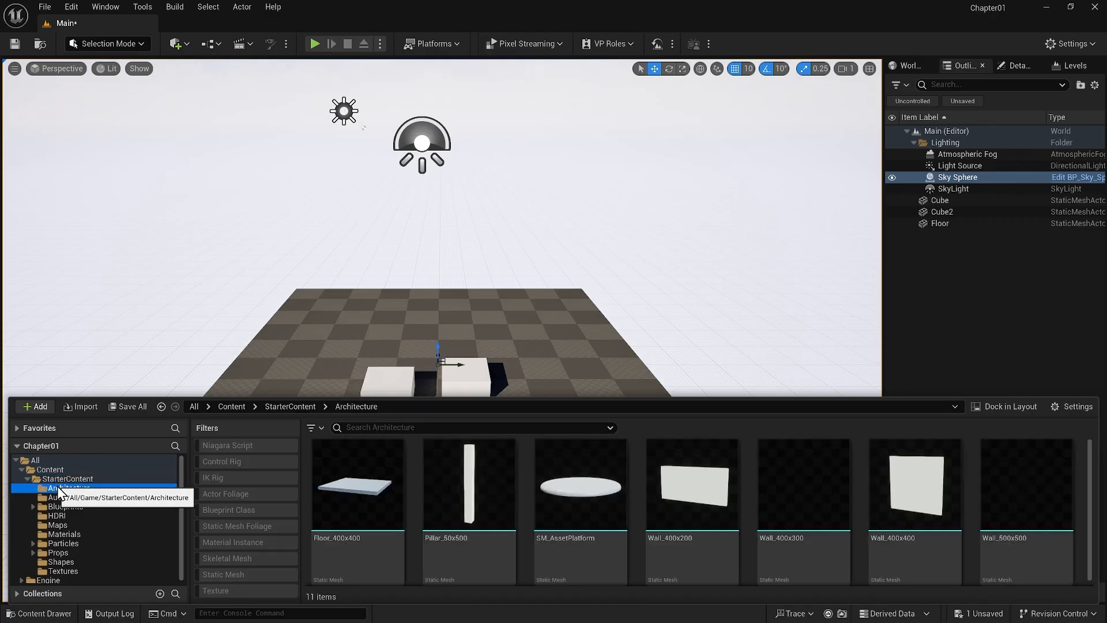
left_click(68, 535)
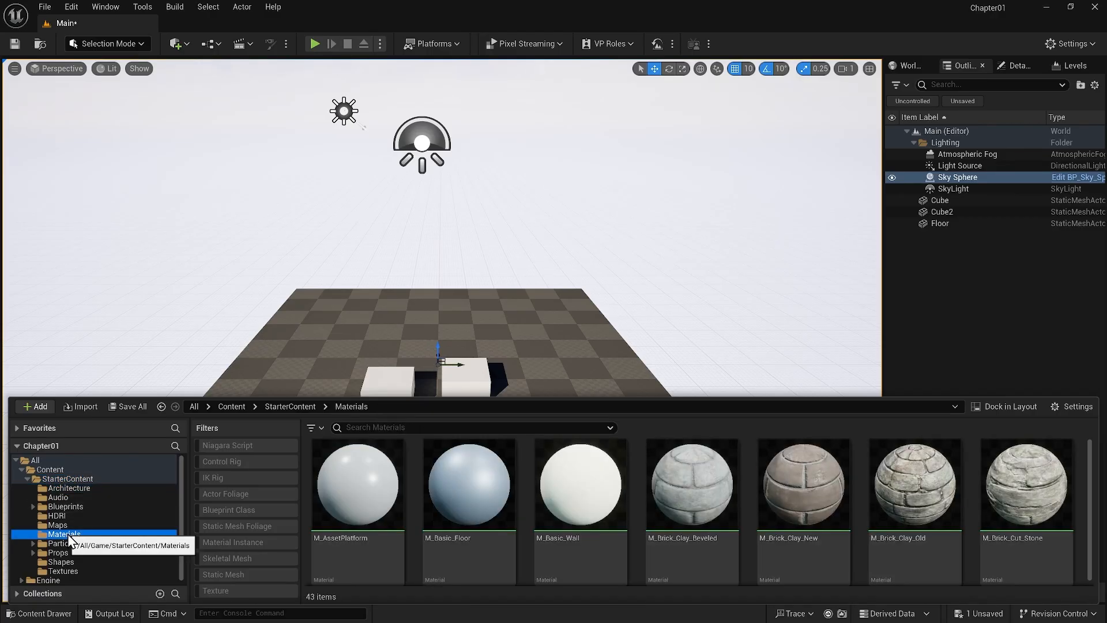
left_click_drag(1091, 468, 1088, 539)
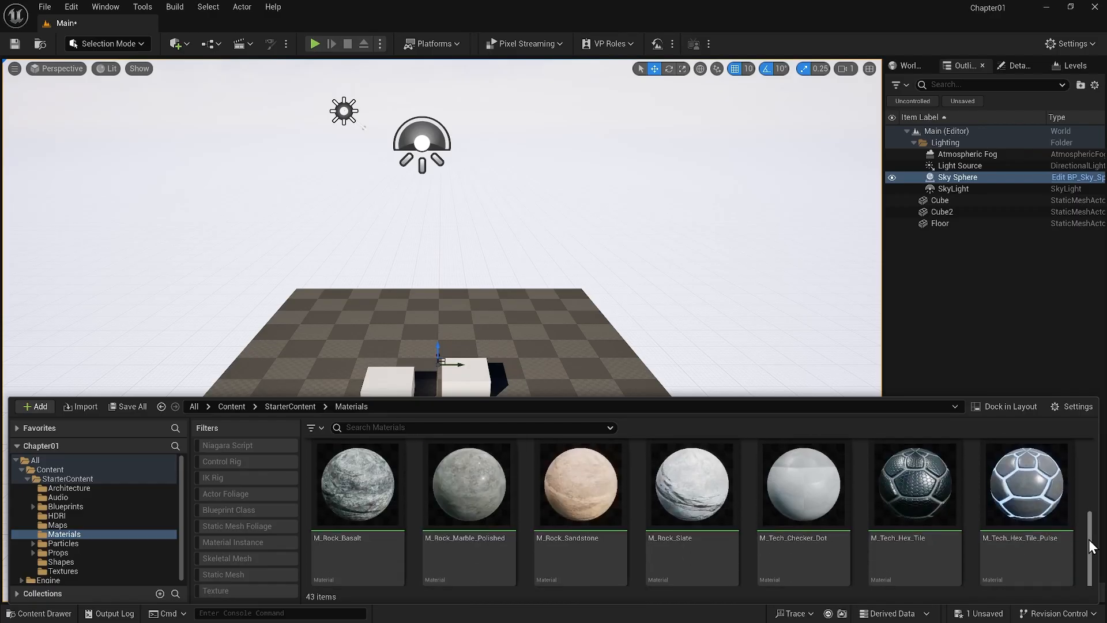
left_click_drag(482, 450, 520, 350)
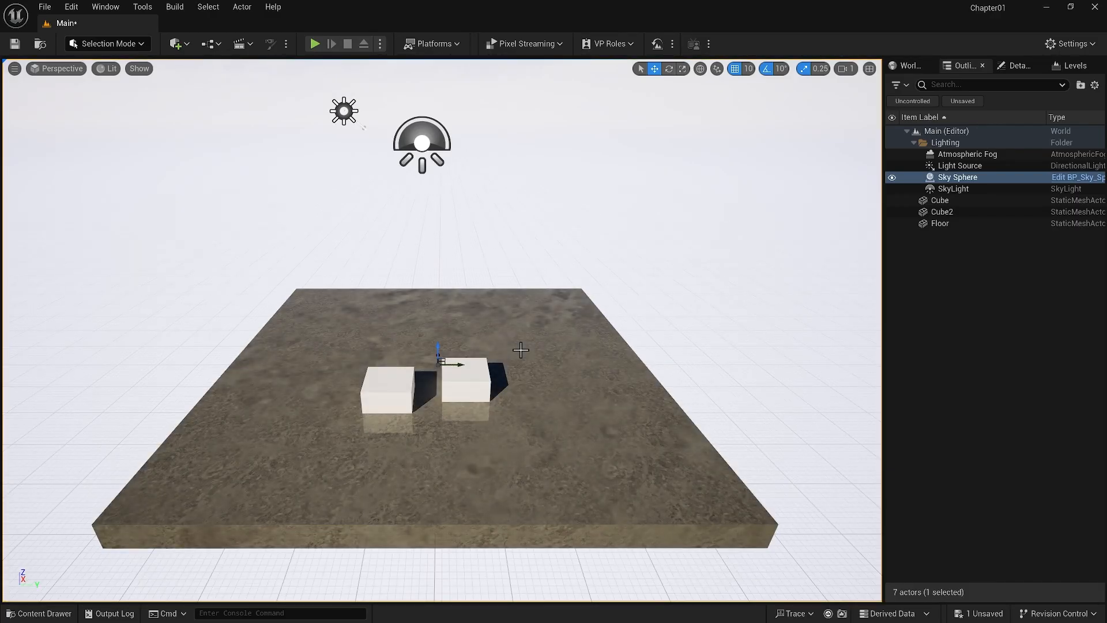
Place Wall_Door_400x400 and Wall_Window_400x400 from the StarterContent Architecture folder on opposite sides of the floor
left_click(44, 612)
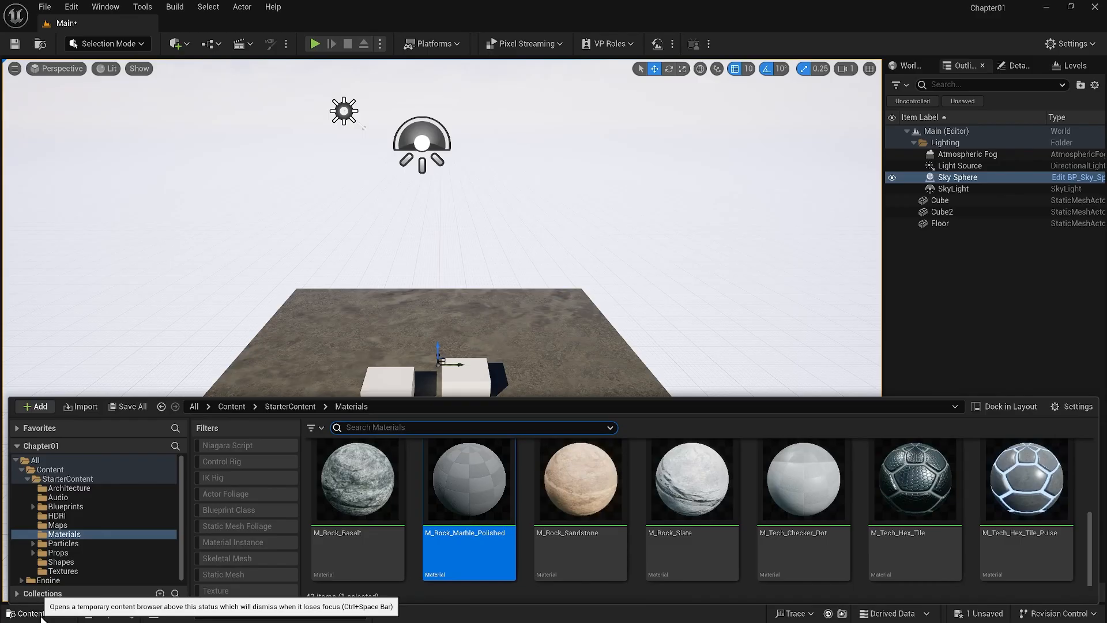
left_click(74, 489)
mouse_move(1090, 511)
left_mouse_down()
mouse_move(1090, 424)
mouse_move(1089, 525)
left_mouse_up()
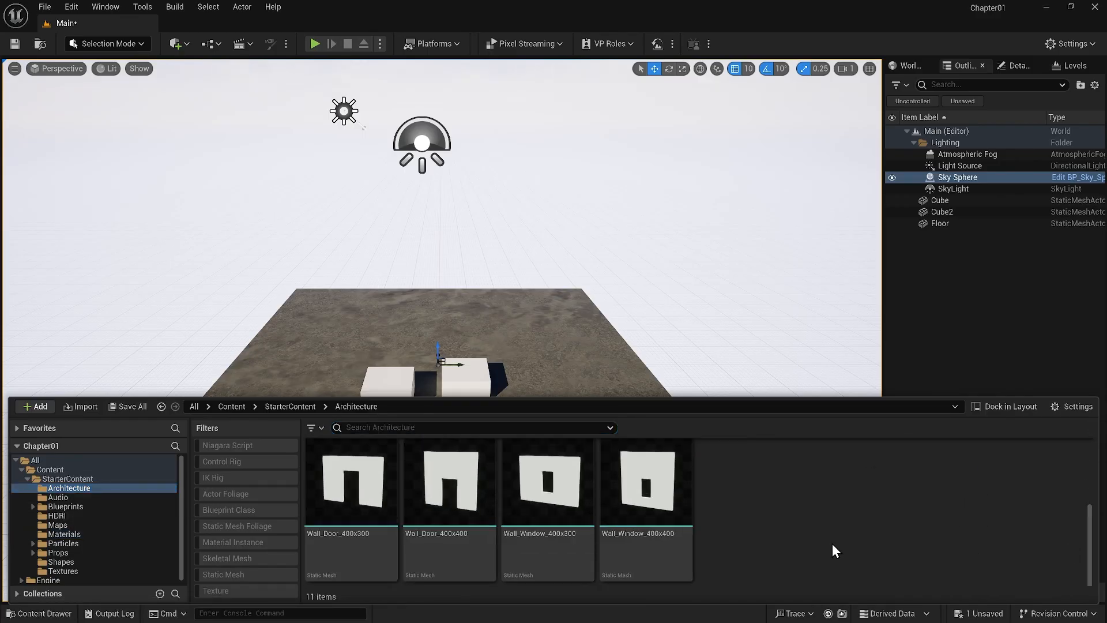
left_click_drag(467, 517, 614, 428)
left_click(39, 613)
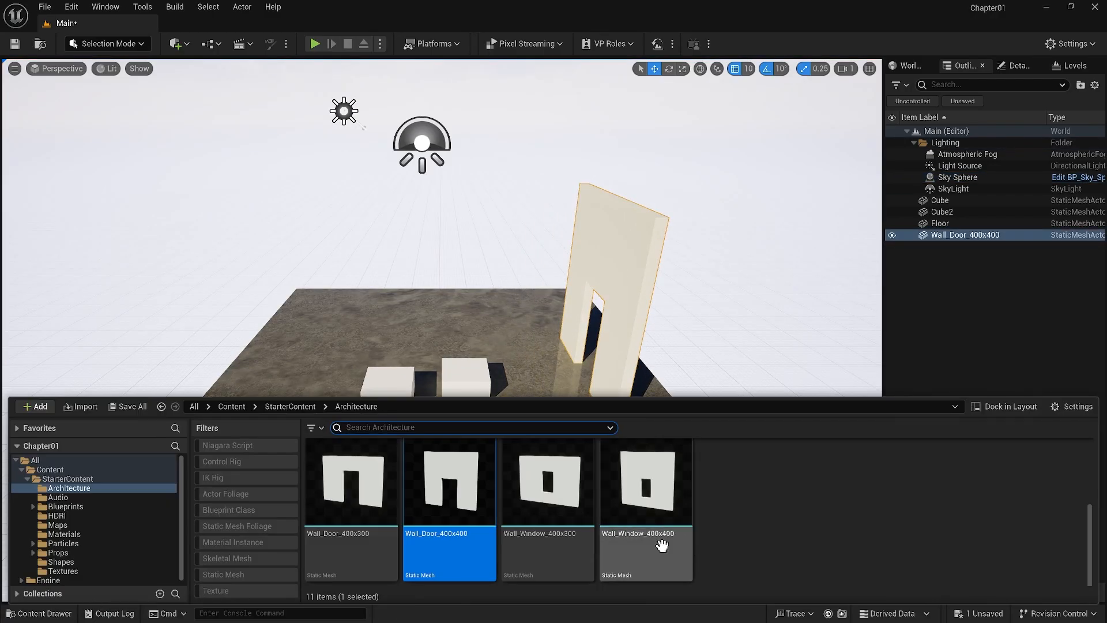
left_click_drag(641, 484, 239, 438)
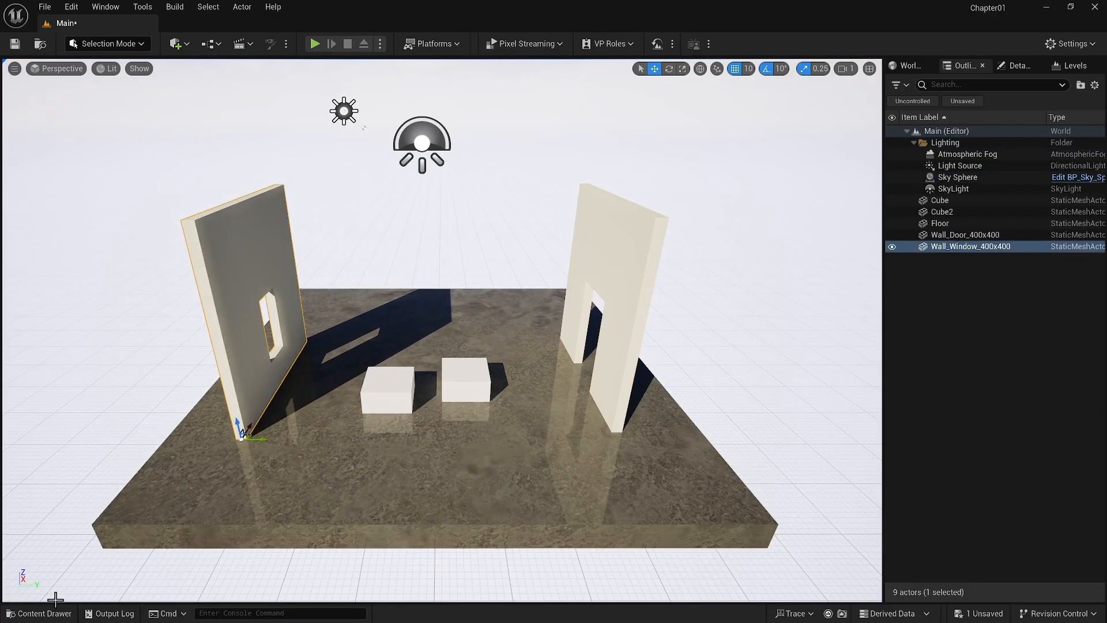
Place the SM_TableRound mesh from the StarterContent Props folder on the floor behind the first cube
left_click(41, 613)
left_click(58, 553)
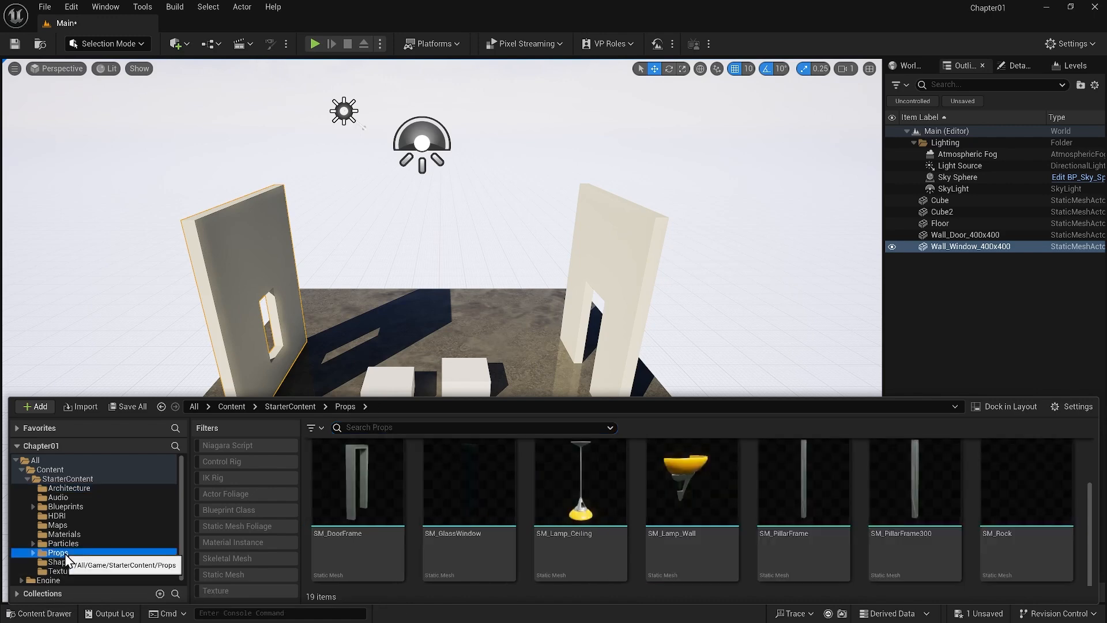
scroll(1094, 487, "down", 1)
scroll(1097, 452, "up", 1)
scroll(1094, 490, "down", 2)
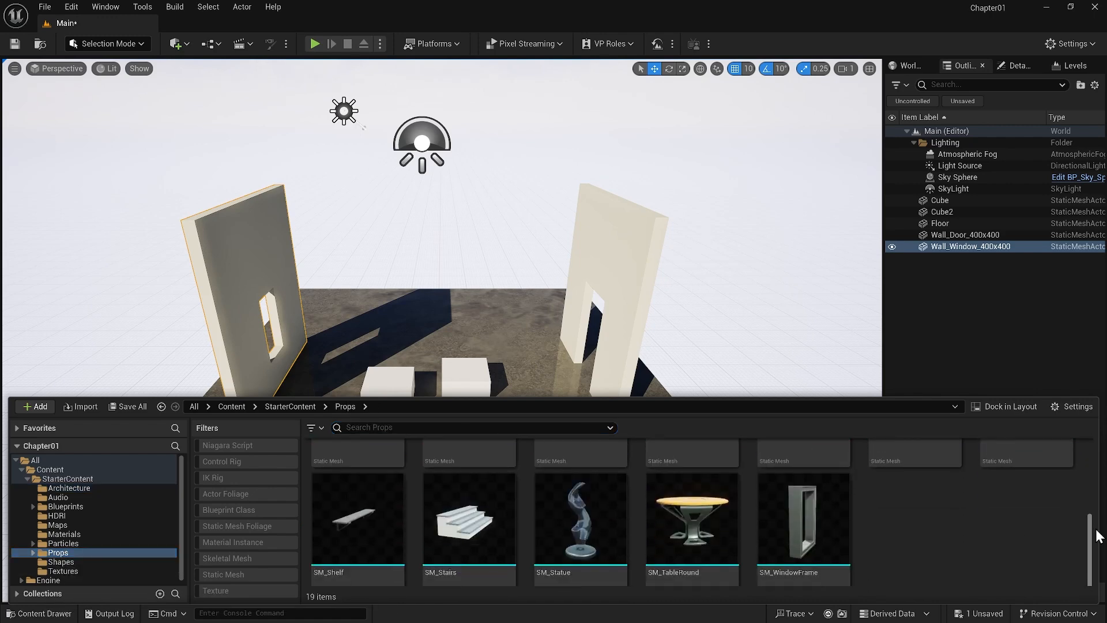
left_click_drag(700, 556, 381, 358)
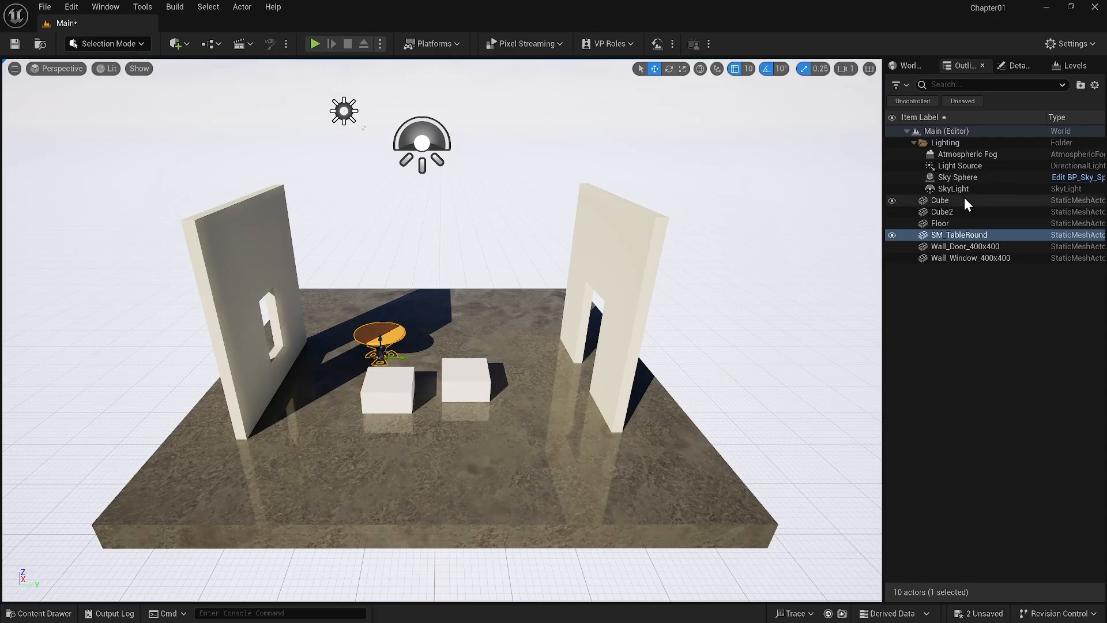
Move the cubes, floor, round table and both walls into a new Outliner folder named Meshes
left_click_drag(957, 200, 949, 259)
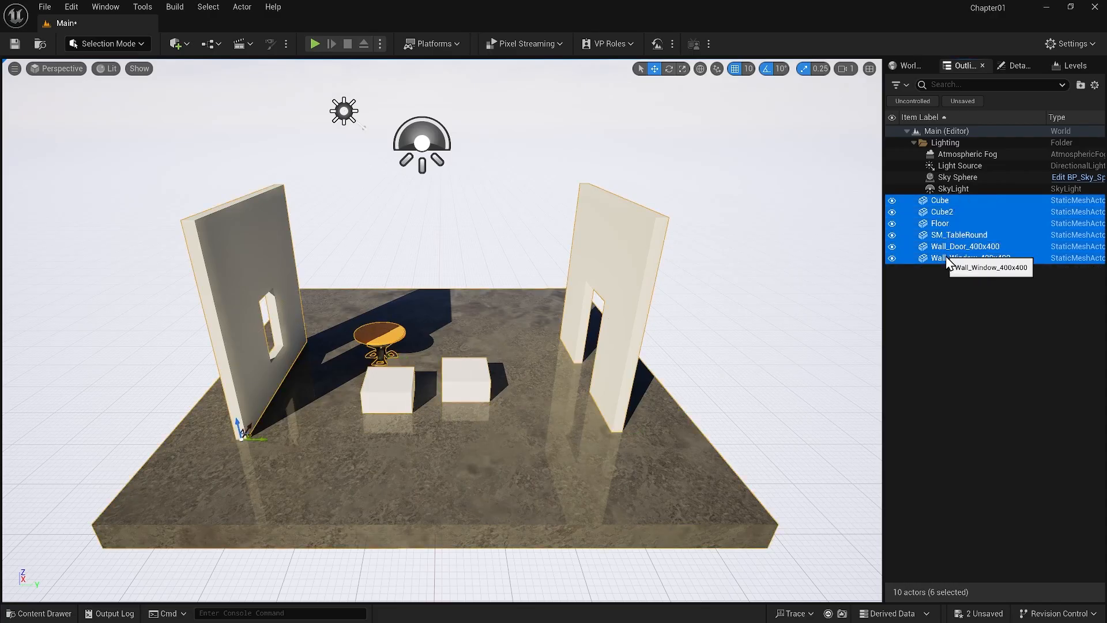
right_click(946, 255)
mouse_move(955, 292)
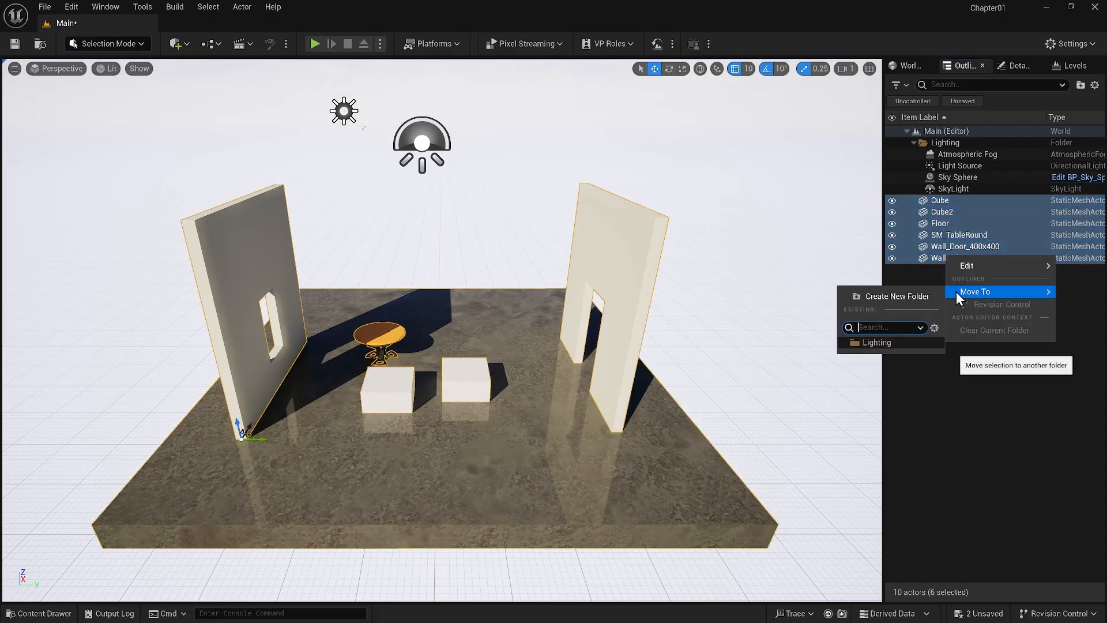
left_click(908, 295)
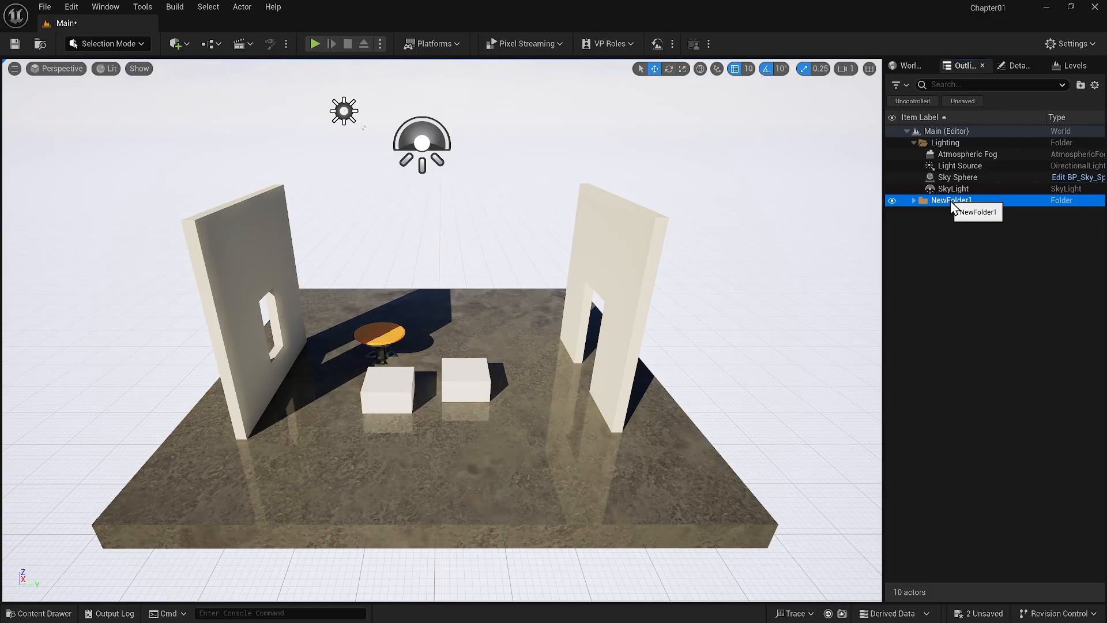
type("Meshes")
key("Return")
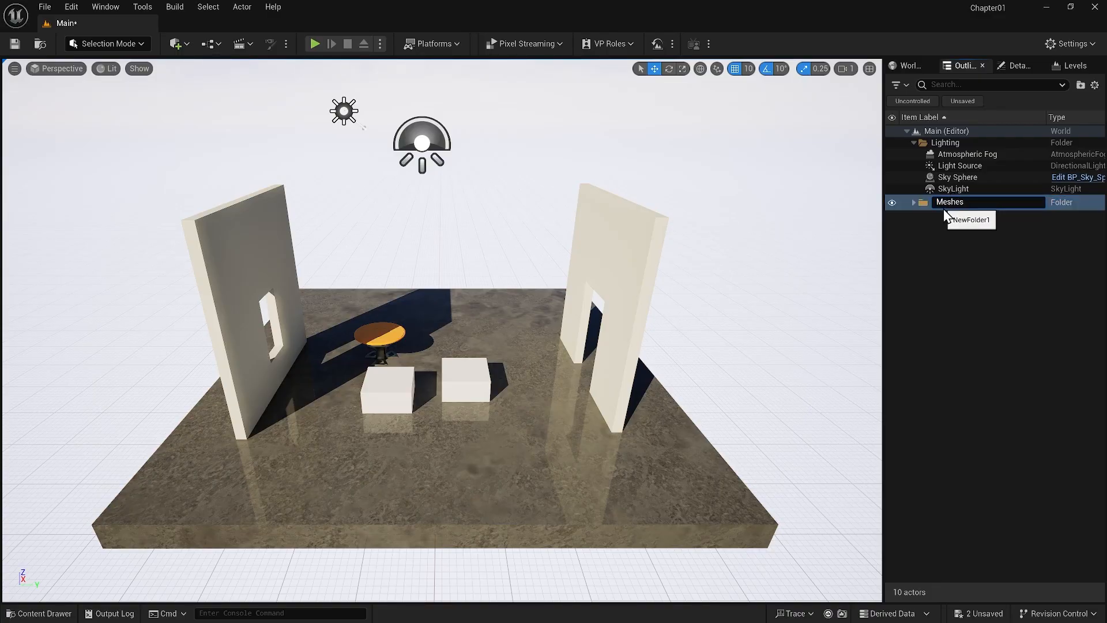
Collapse the Lighting folder in the Outliner, and hide and show the Meshes folder again
left_click(913, 142)
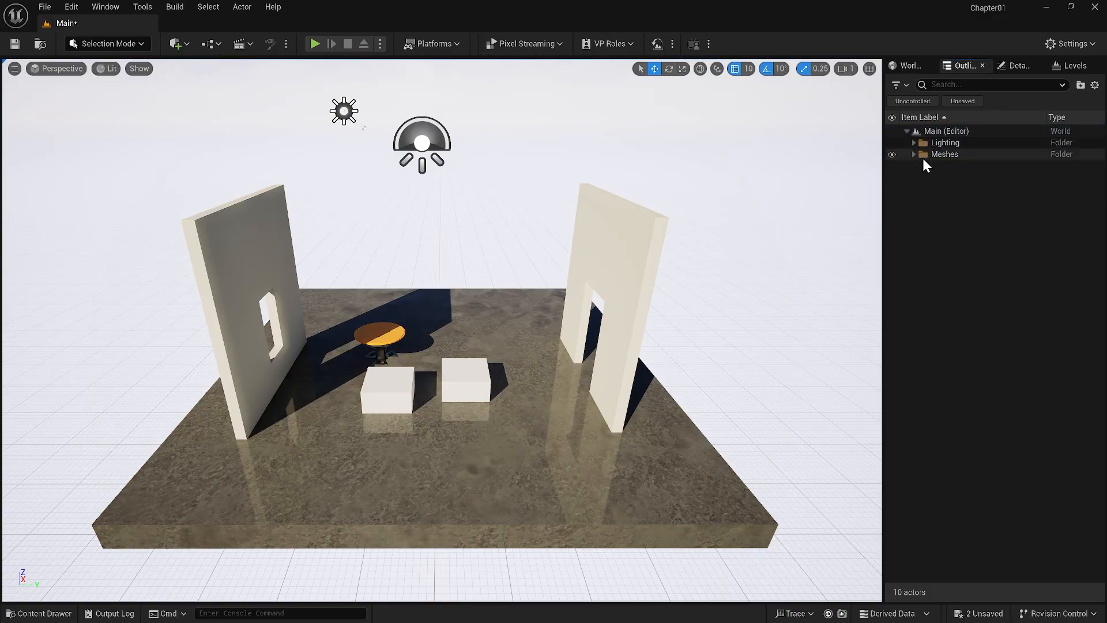
left_click(891, 154)
left_click(891, 153)
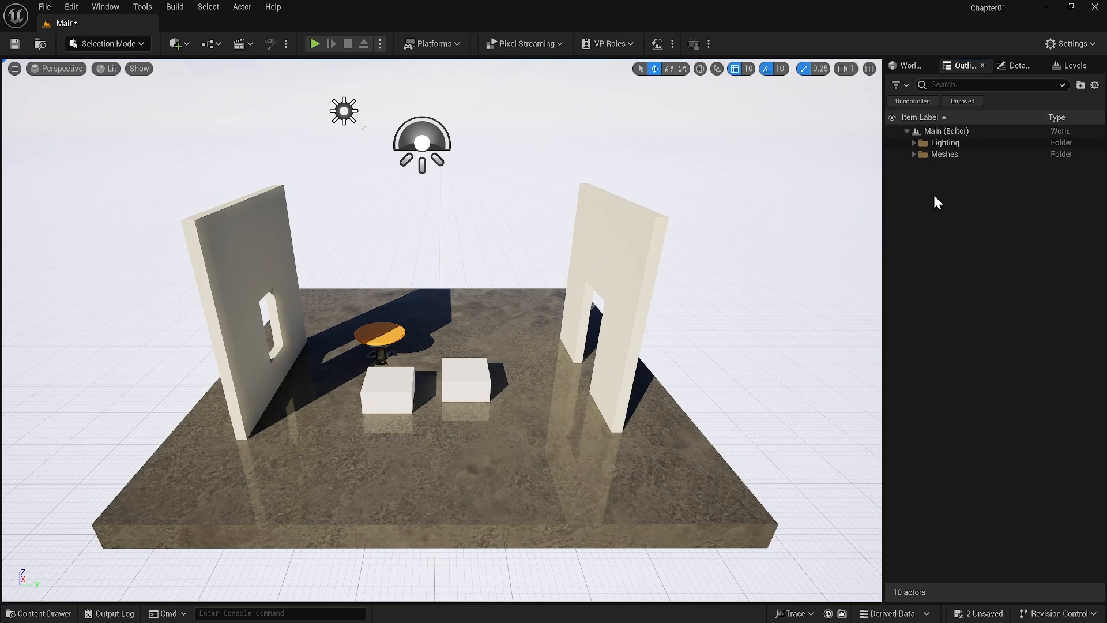
Select the Sky Sphere and rotate the directional light interactively so the wall shadows fall toward the front of the floor
left_click(834, 203)
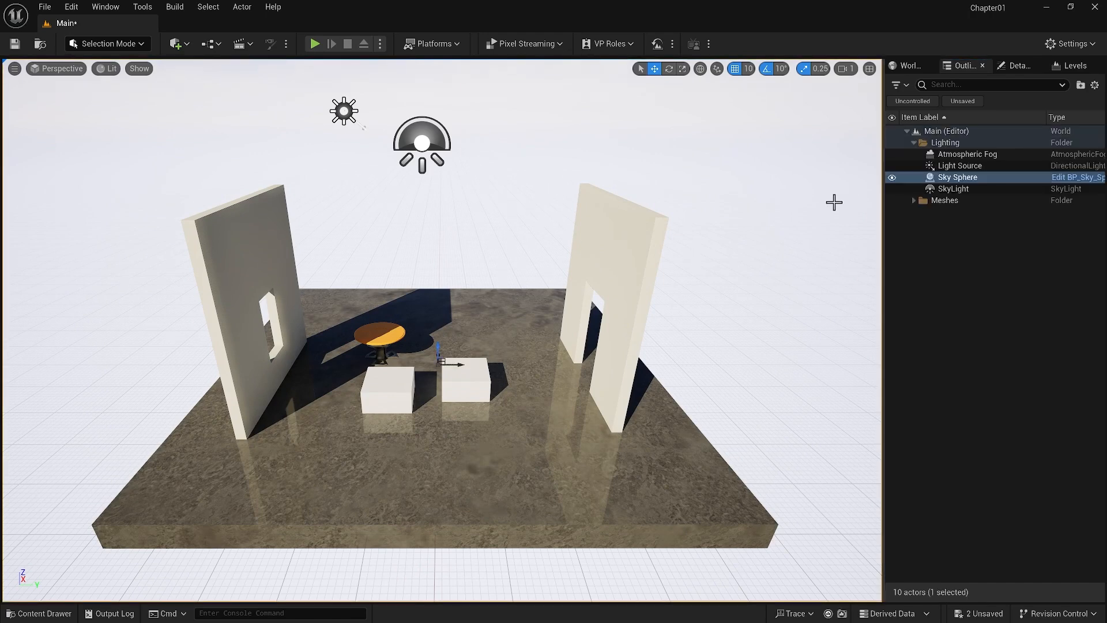
key("ctrl+l")
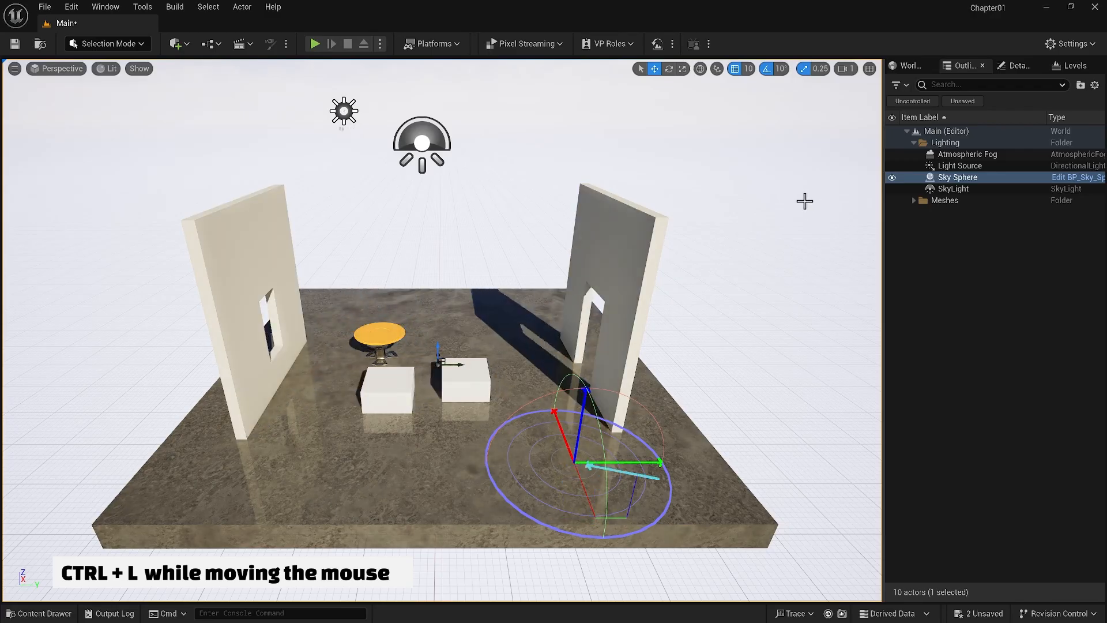
key("ctrl+l")
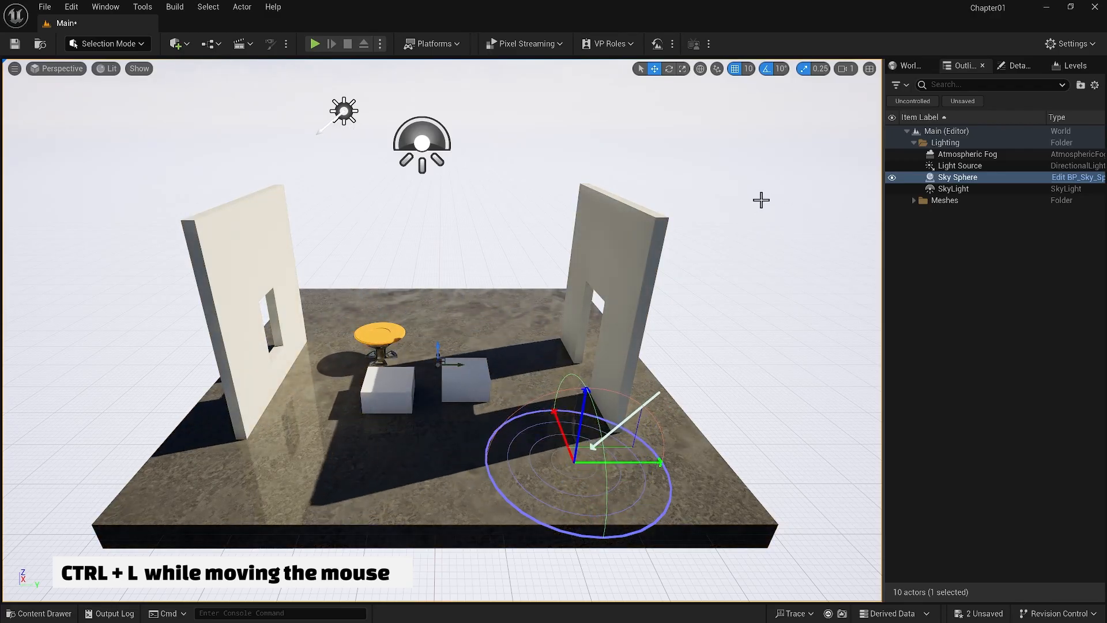
key("ctrl+l")
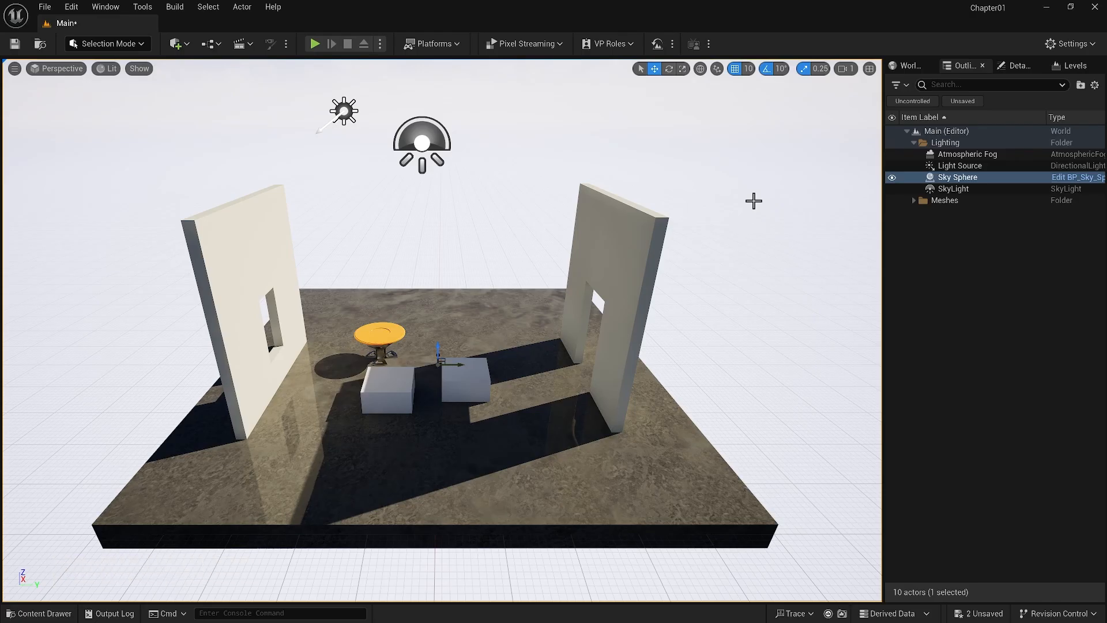
key("ctrl+l")
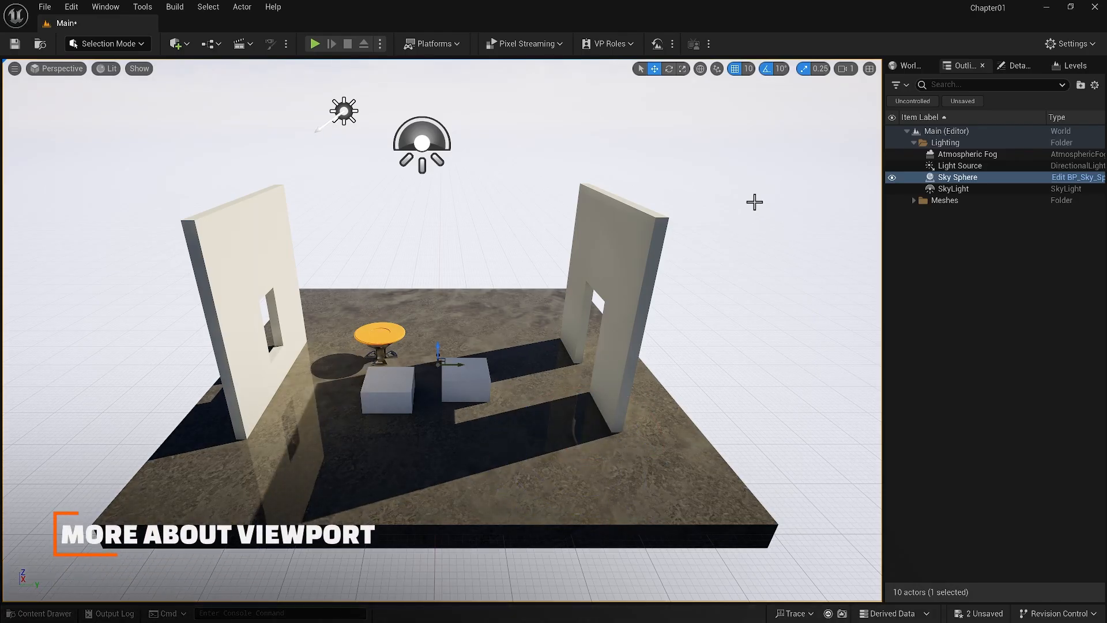
Turn on the FPS display in the perspective viewport
left_click(15, 69)
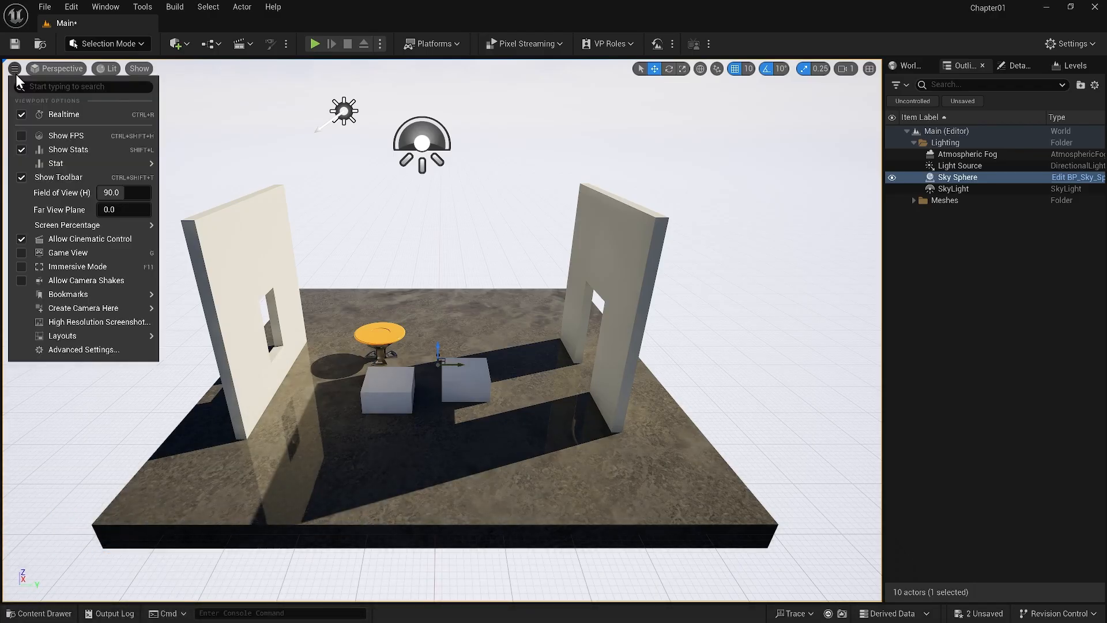
left_click(51, 134)
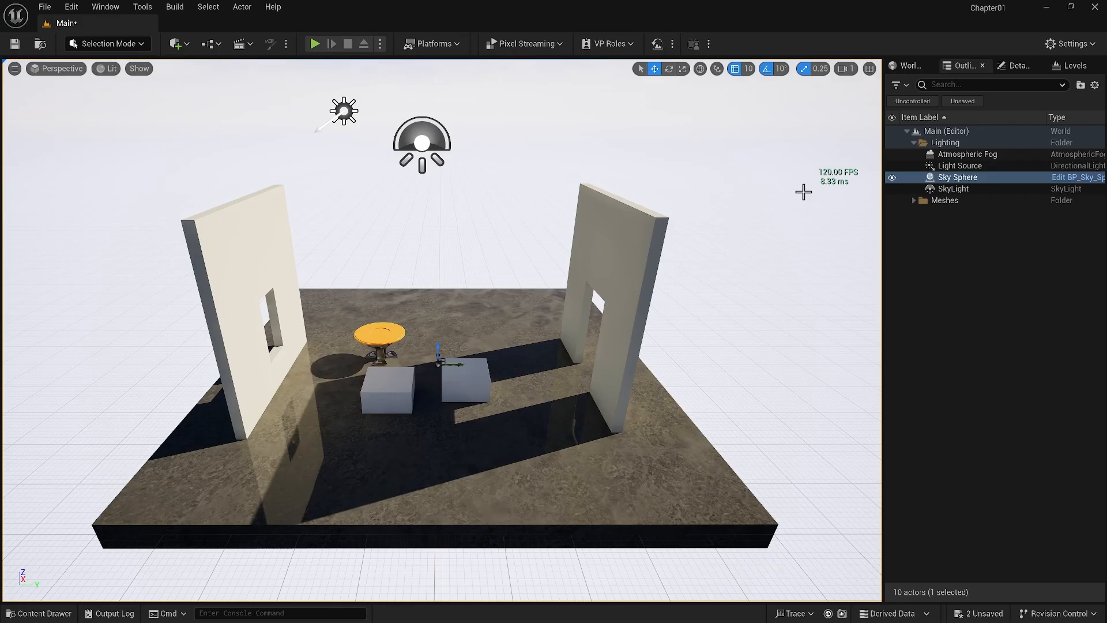
View the scene in the Top, Bottom and Left orthographic views, deselecting the Sky Sphere while in the Top view
left_click(63, 70)
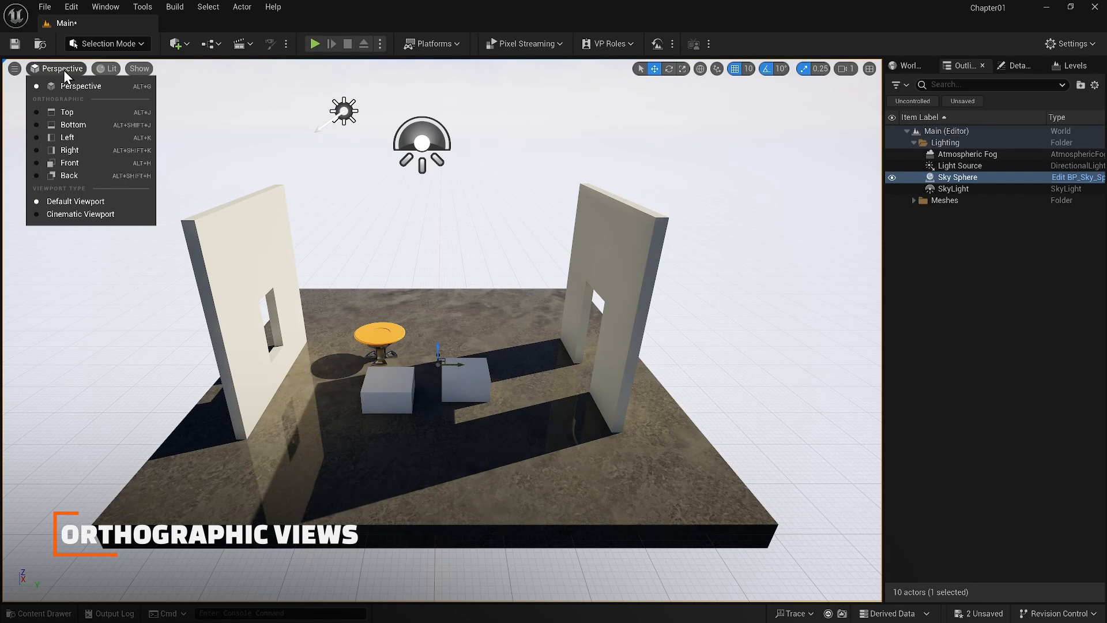
left_click(68, 111)
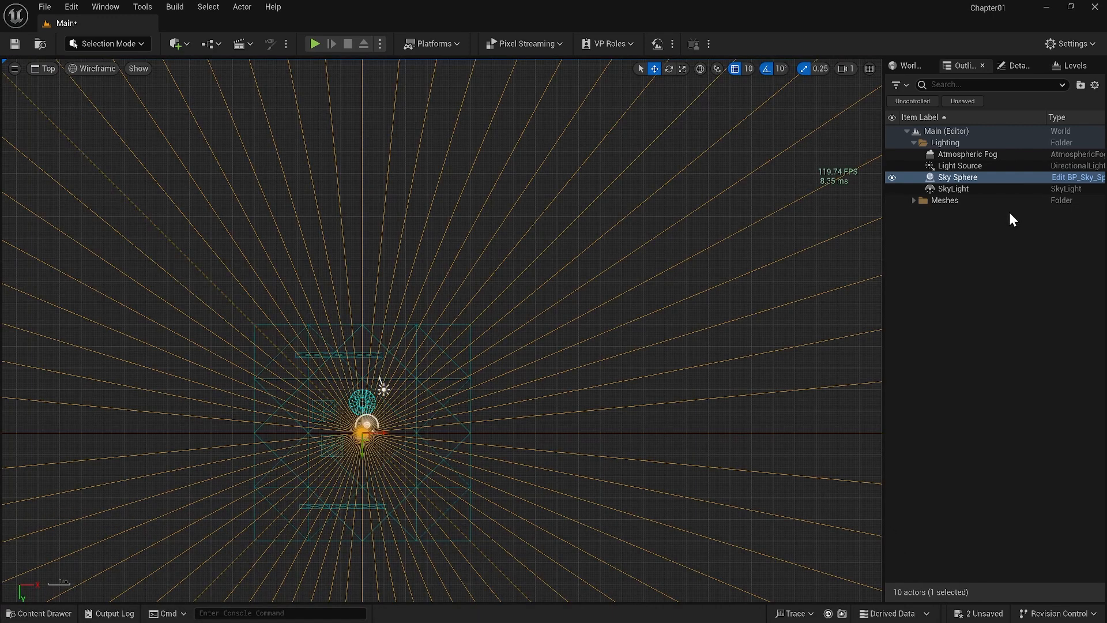
left_click(1002, 227)
left_click(47, 69)
left_click(67, 126)
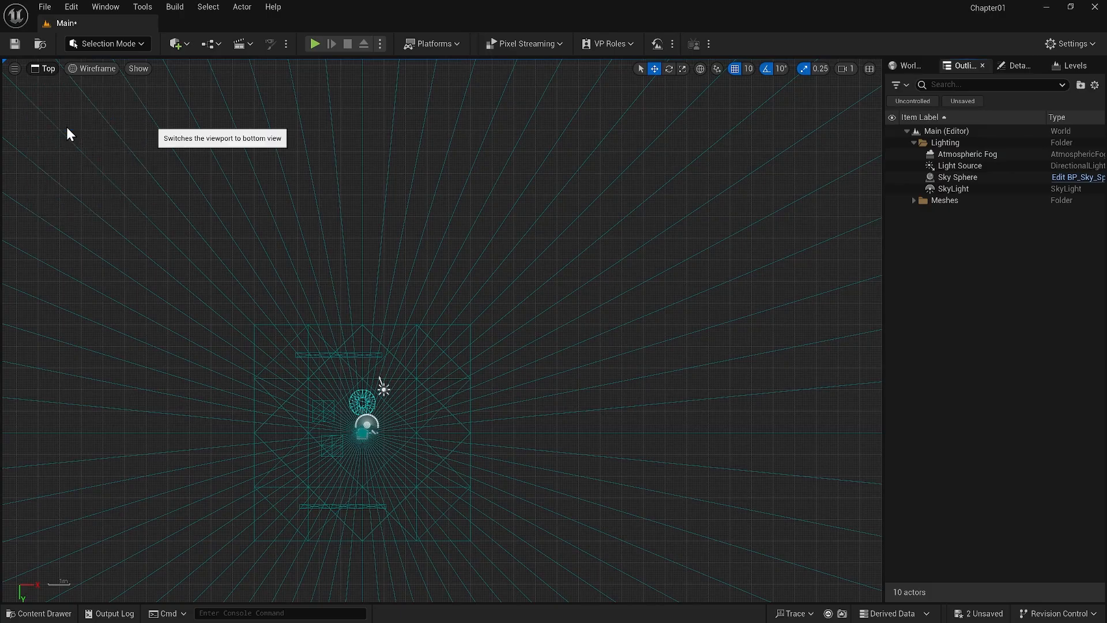
left_click(51, 68)
left_click(64, 137)
Switch the viewport to the Right orthographic view and box-select the floor, walls, cubes and round table together
left_click(48, 69)
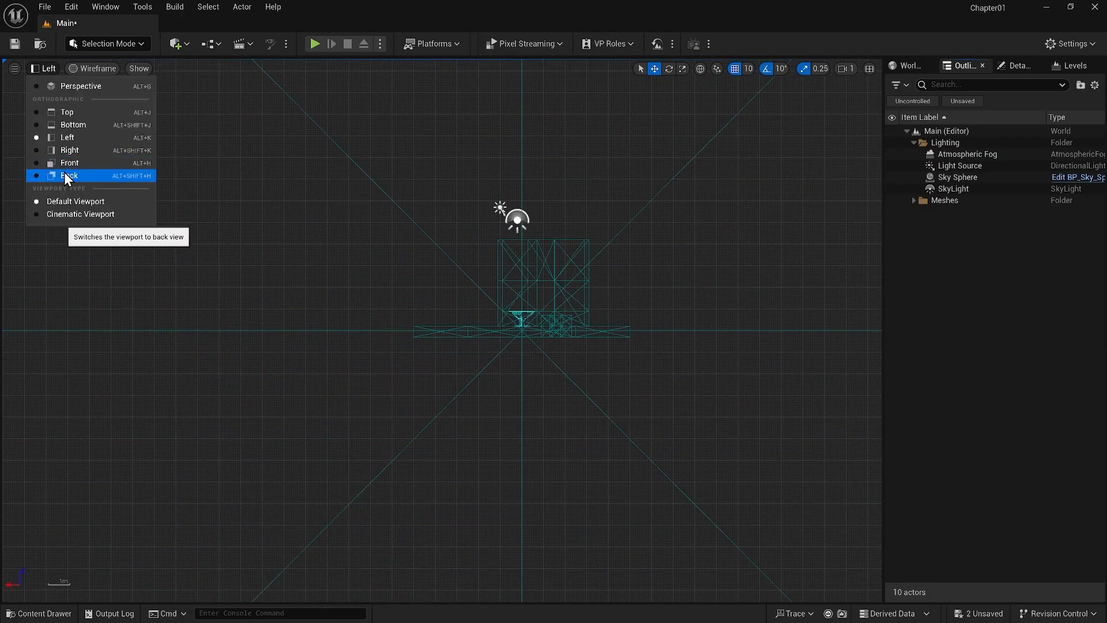
left_click(66, 149)
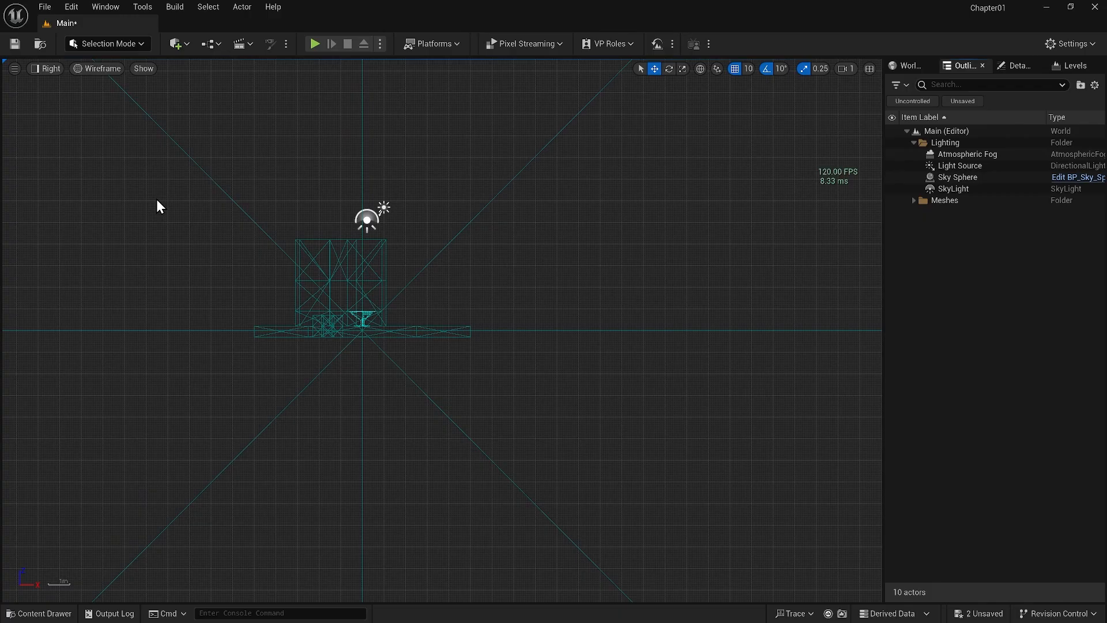
left_click_drag(200, 227, 503, 384)
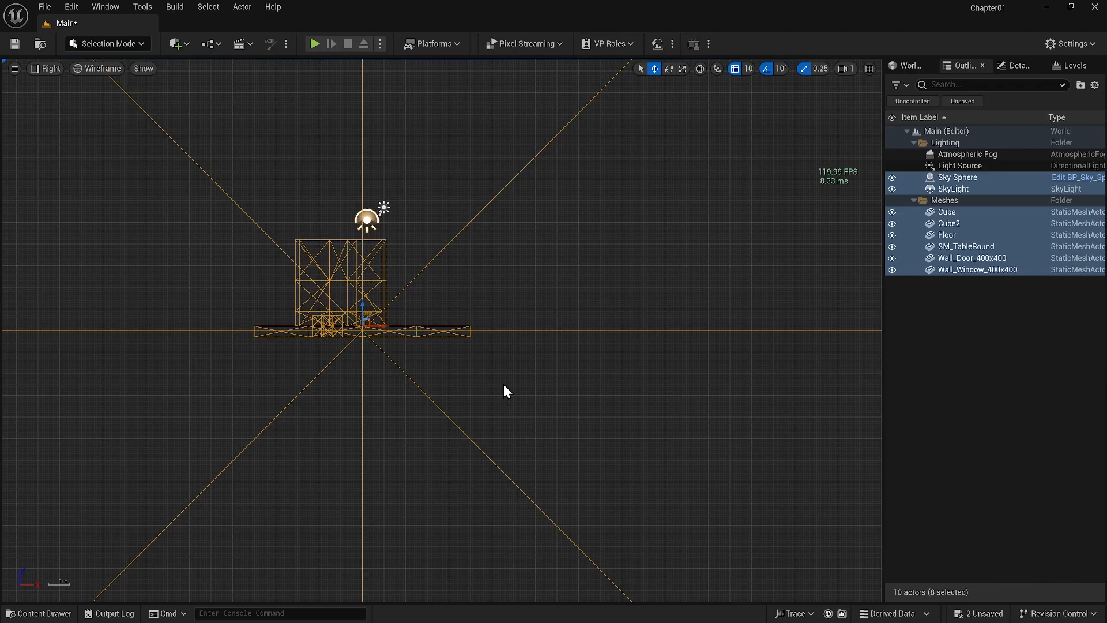
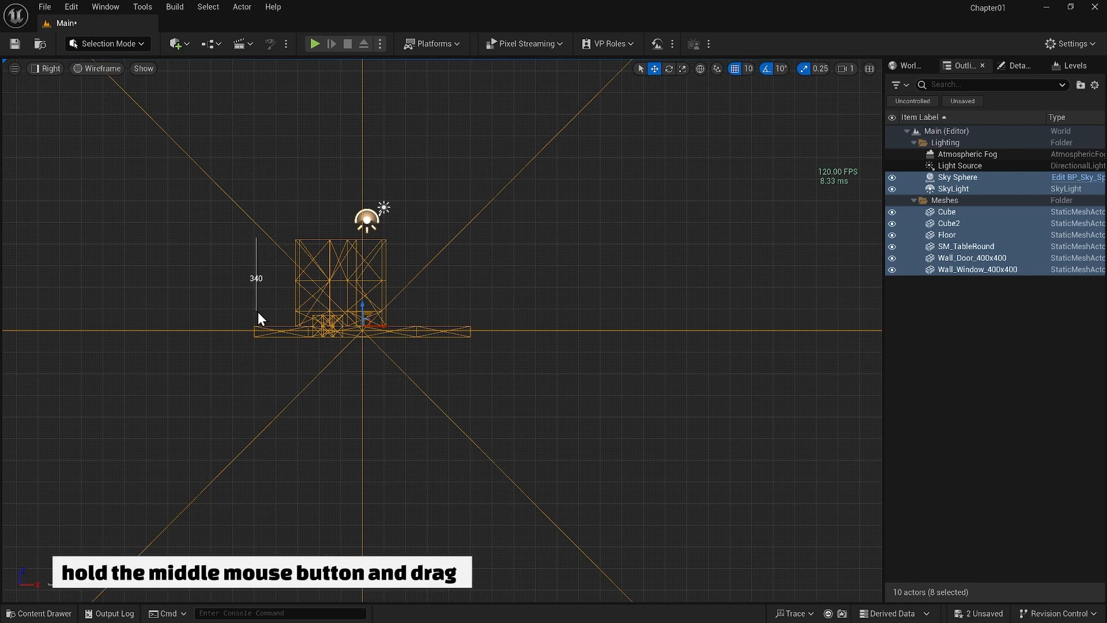
Measure the vertical distance from the walls' top to the floor in the Right view, and return to Perspective
middle_click_drag(258, 313, 258, 329)
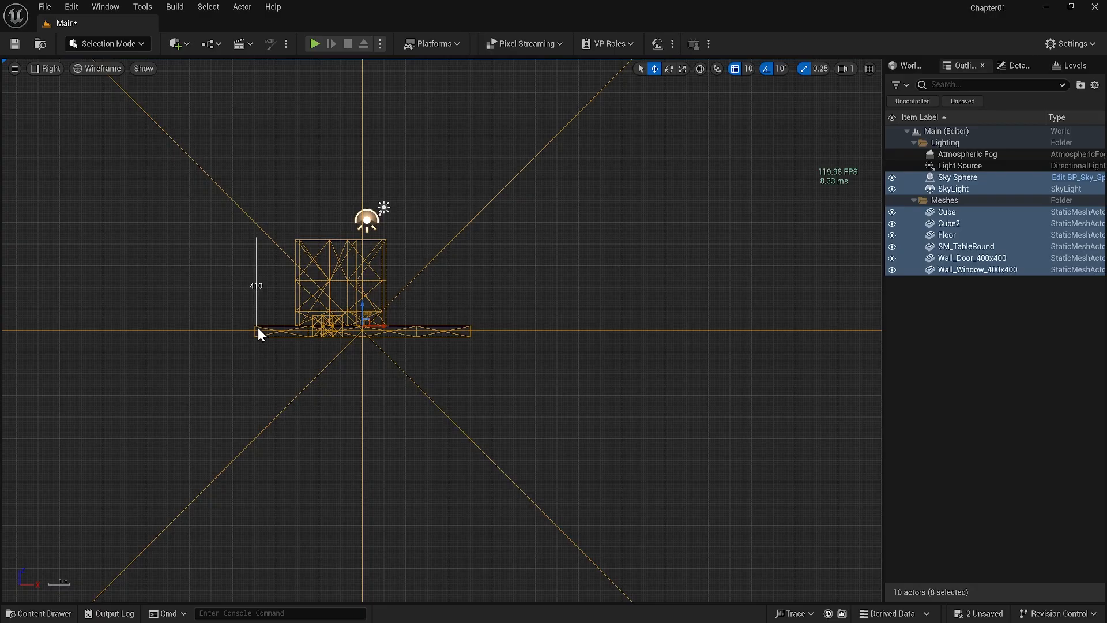
middle_click_drag(257, 327, 258, 327)
left_click(48, 71)
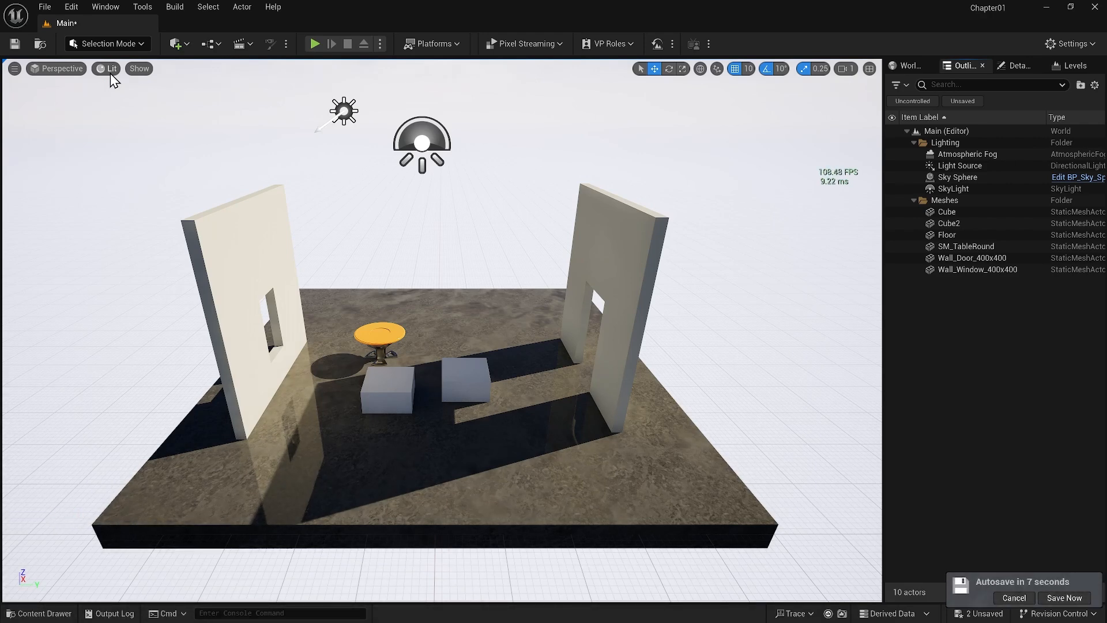
Preview the perspective scene in the Unlit and Wireframe view modes, and return it to Lit
left_click(110, 74)
left_click(146, 128)
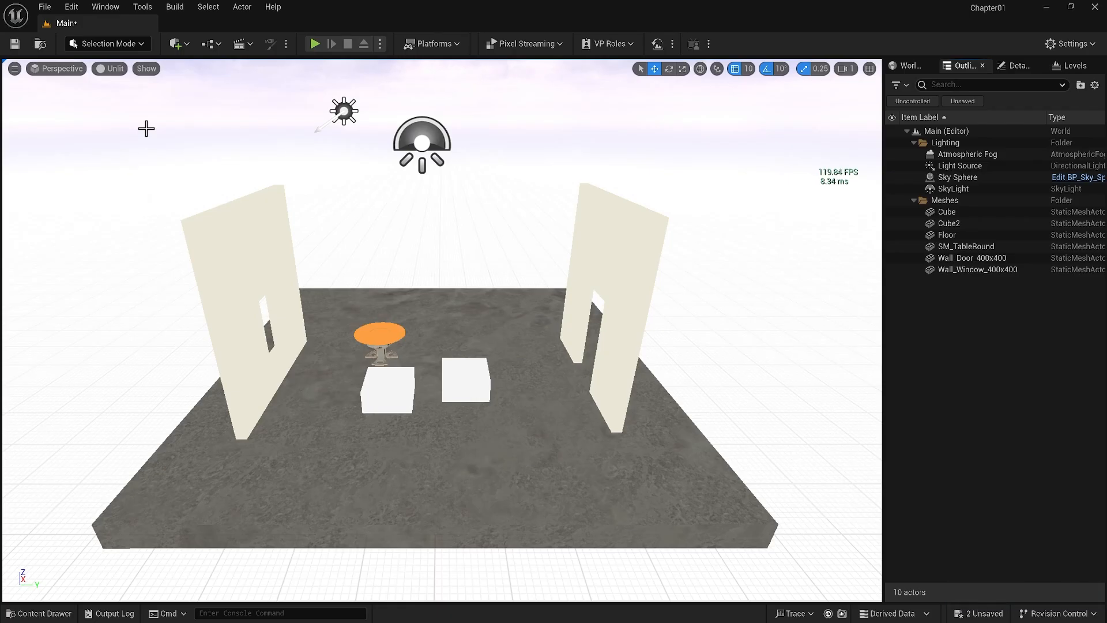
left_click(113, 71)
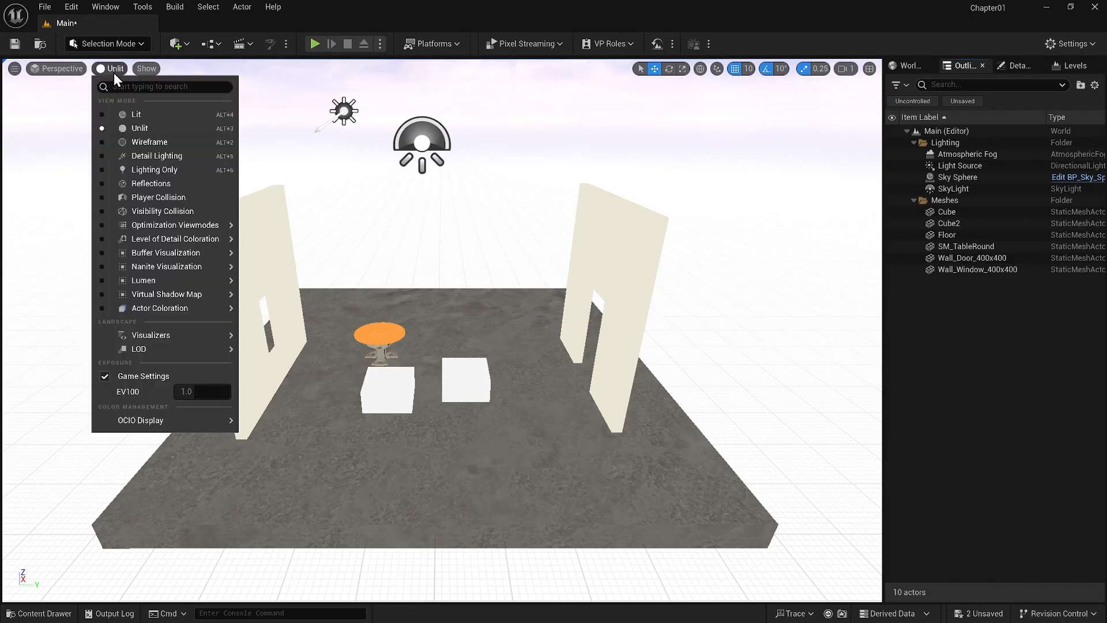
left_click(143, 144)
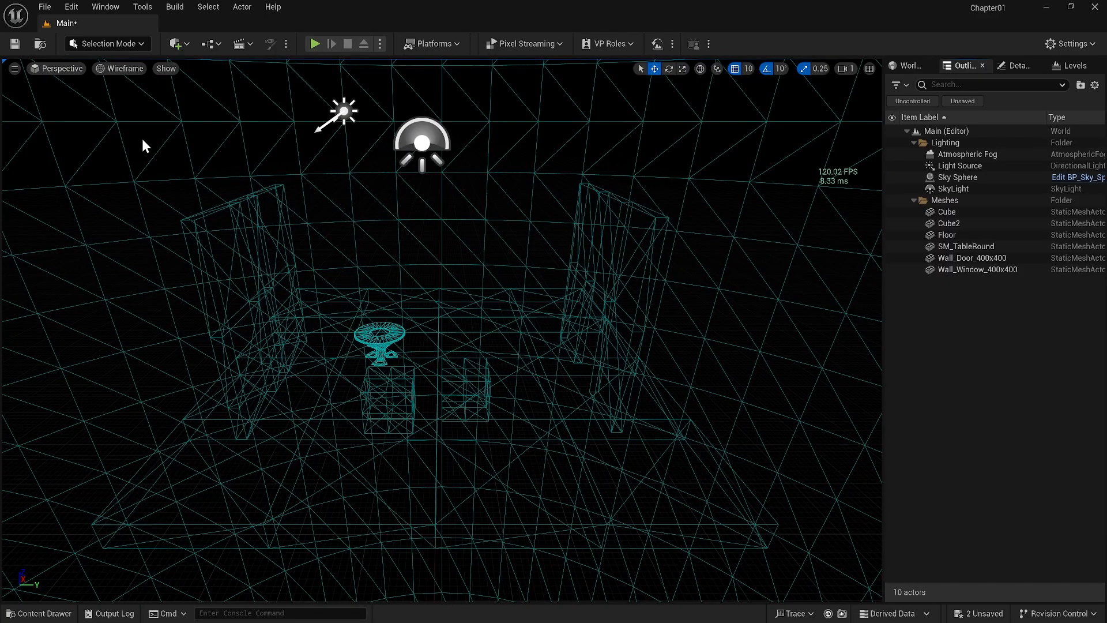
left_click(128, 69)
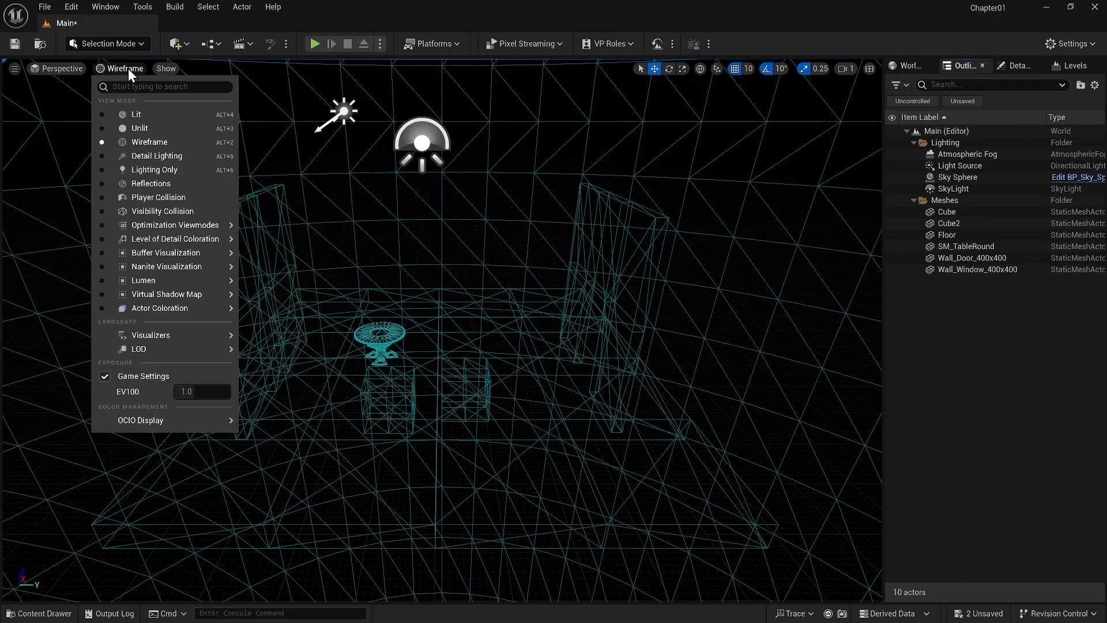
left_click(135, 114)
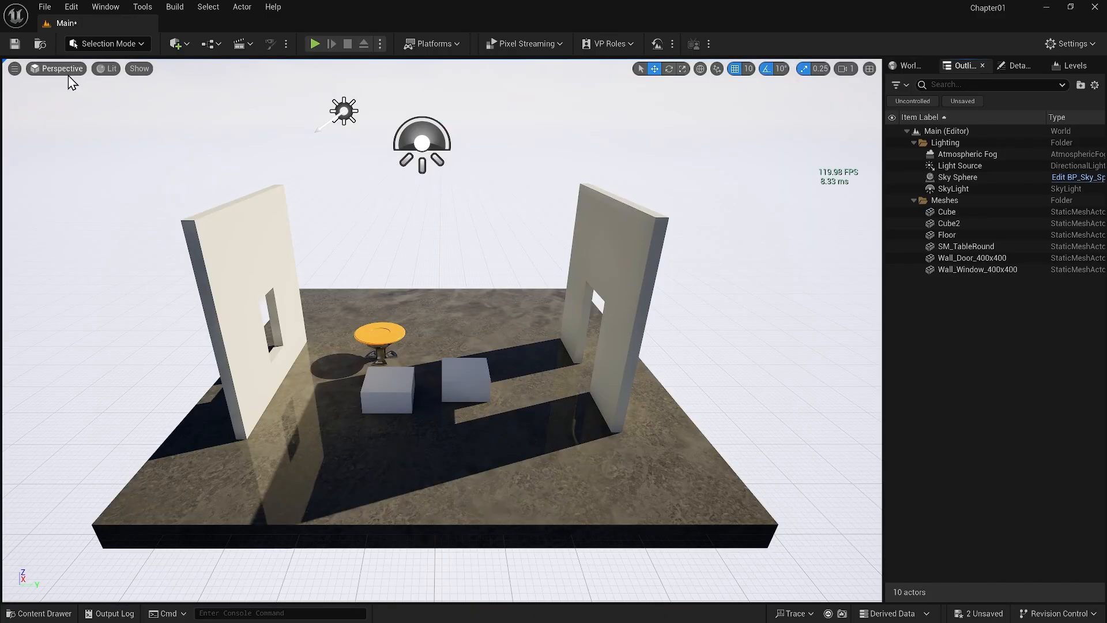
View the scene from the Left orthographic view in Lit mode, and return to the Perspective view
left_click(63, 72)
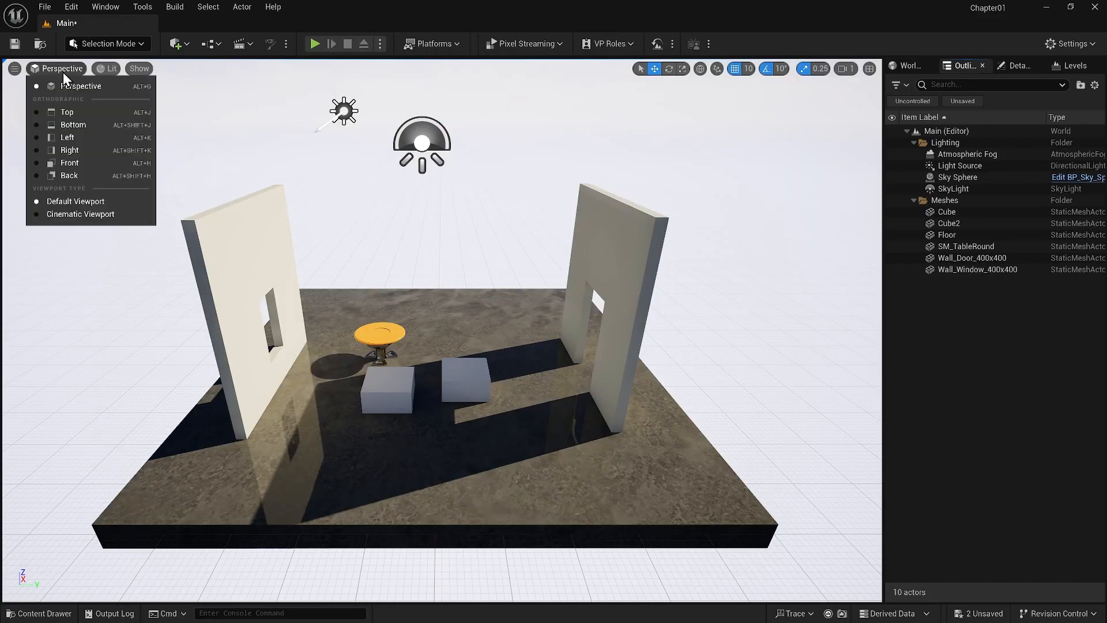
left_click(71, 137)
left_click(94, 70)
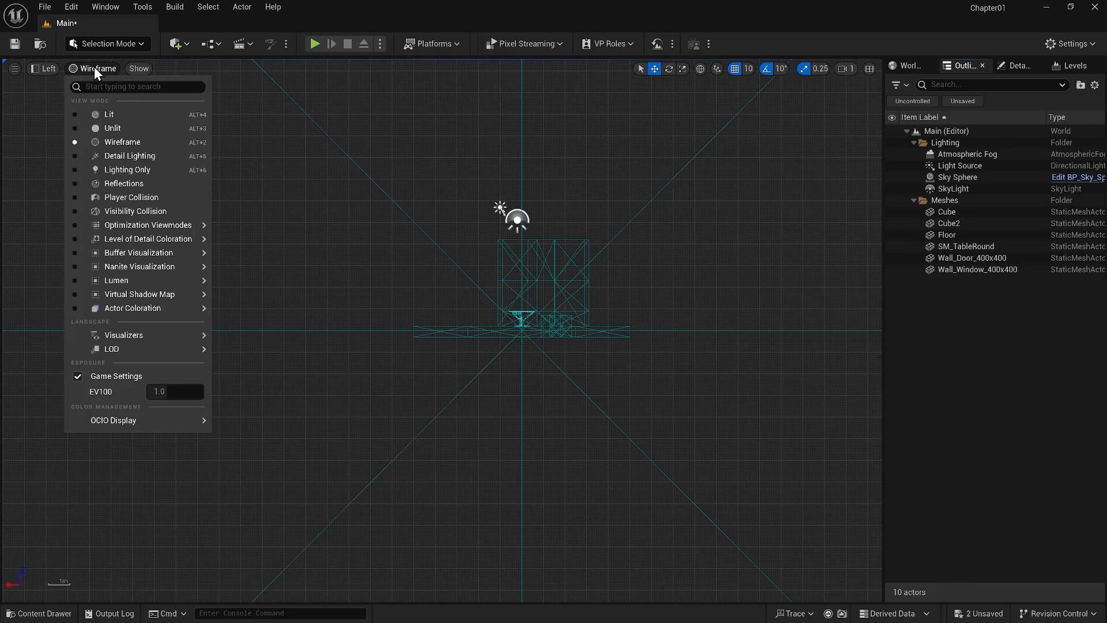
left_click(108, 113)
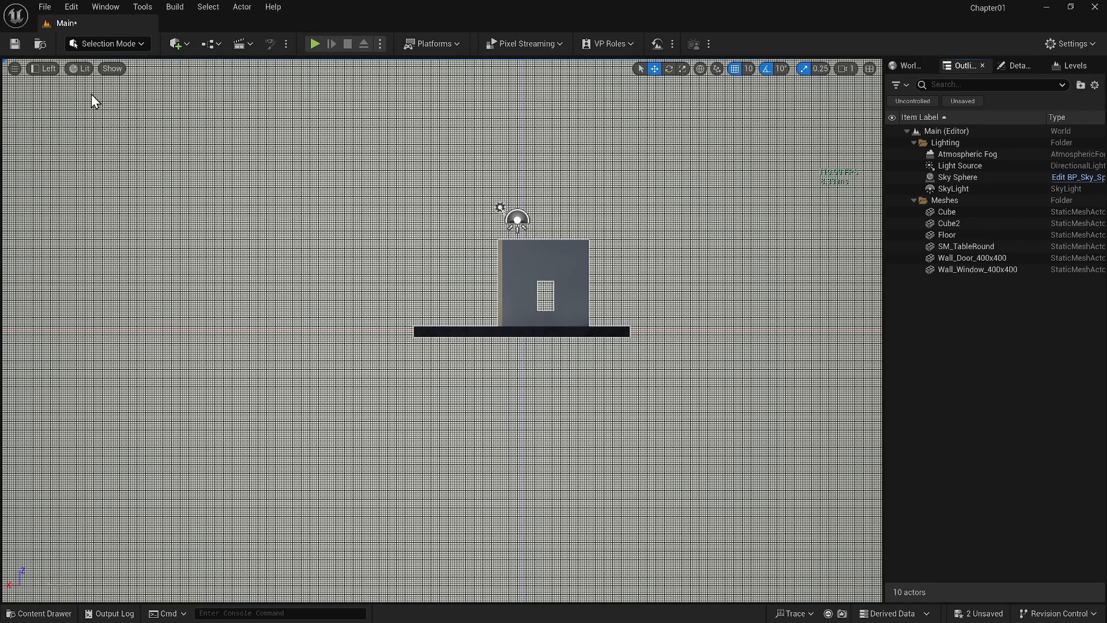
left_click(48, 68)
left_click(63, 87)
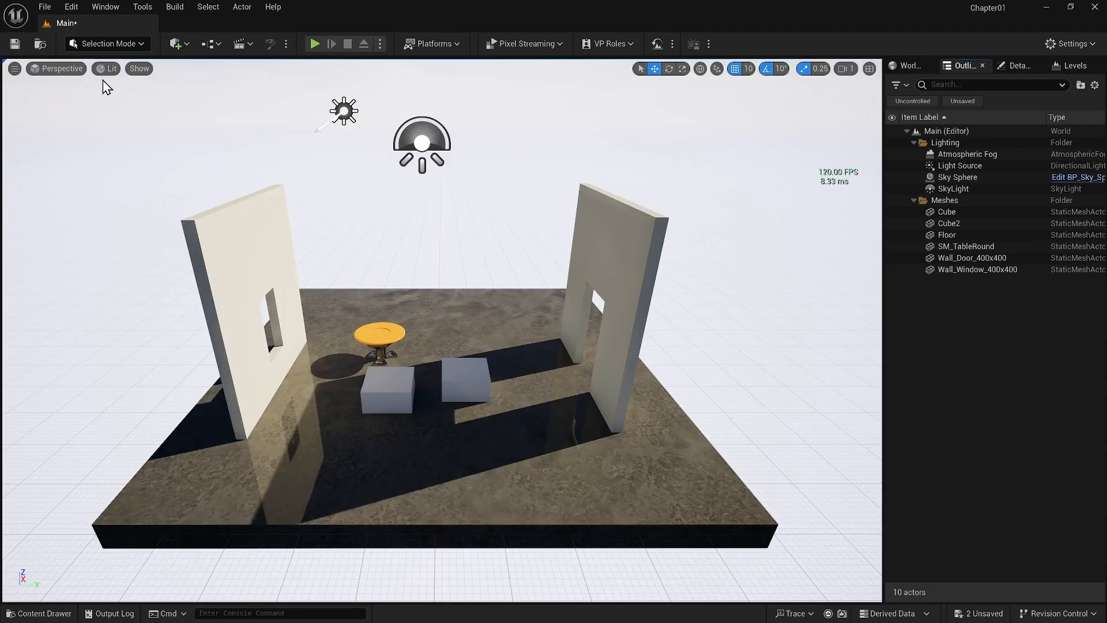
Hide the grid and the static meshes in the perspective viewport using the show flags
left_click(139, 70)
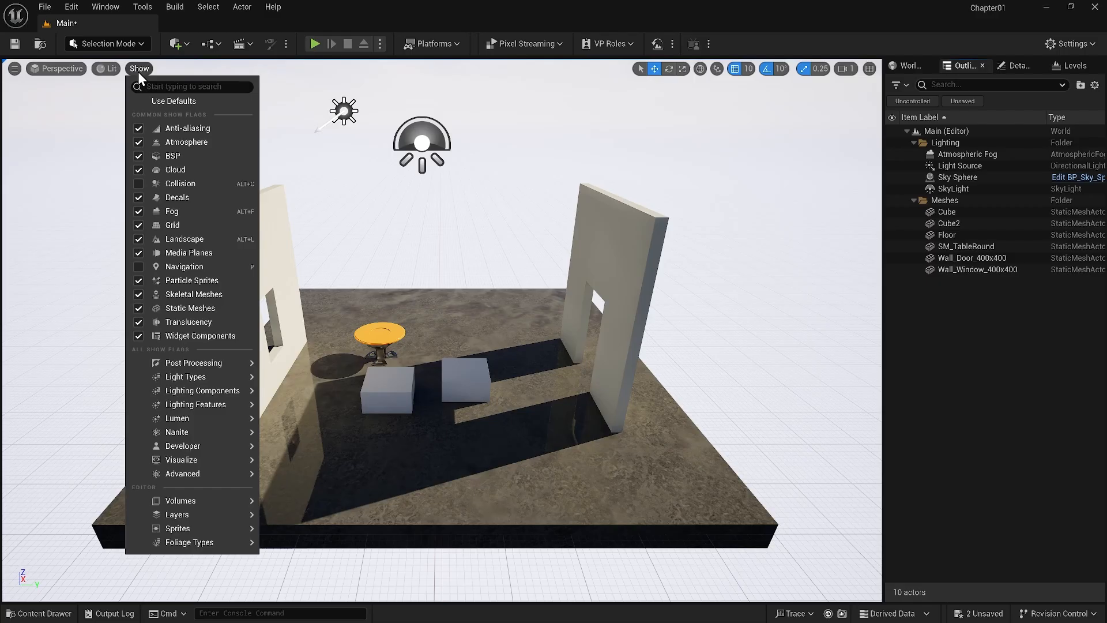
left_click(186, 224)
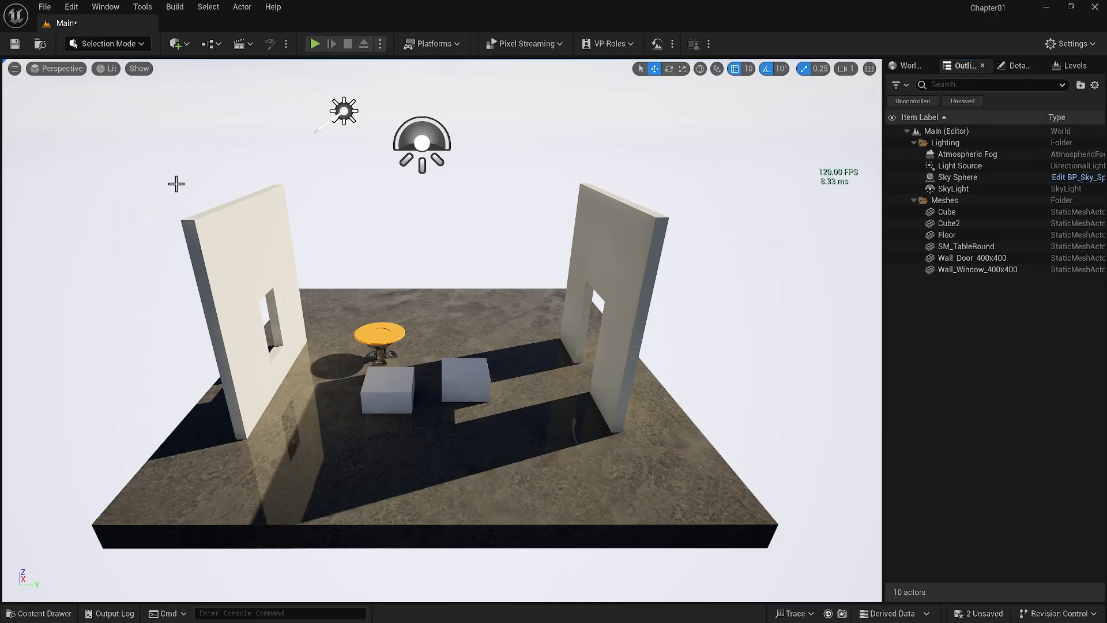
left_click(142, 72)
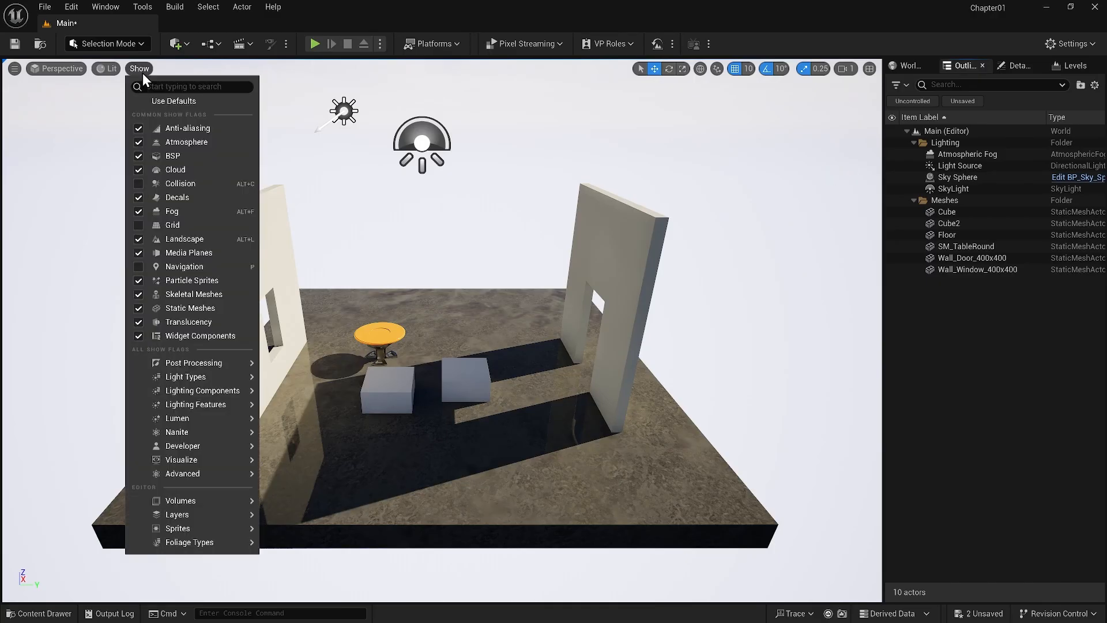
left_click(188, 307)
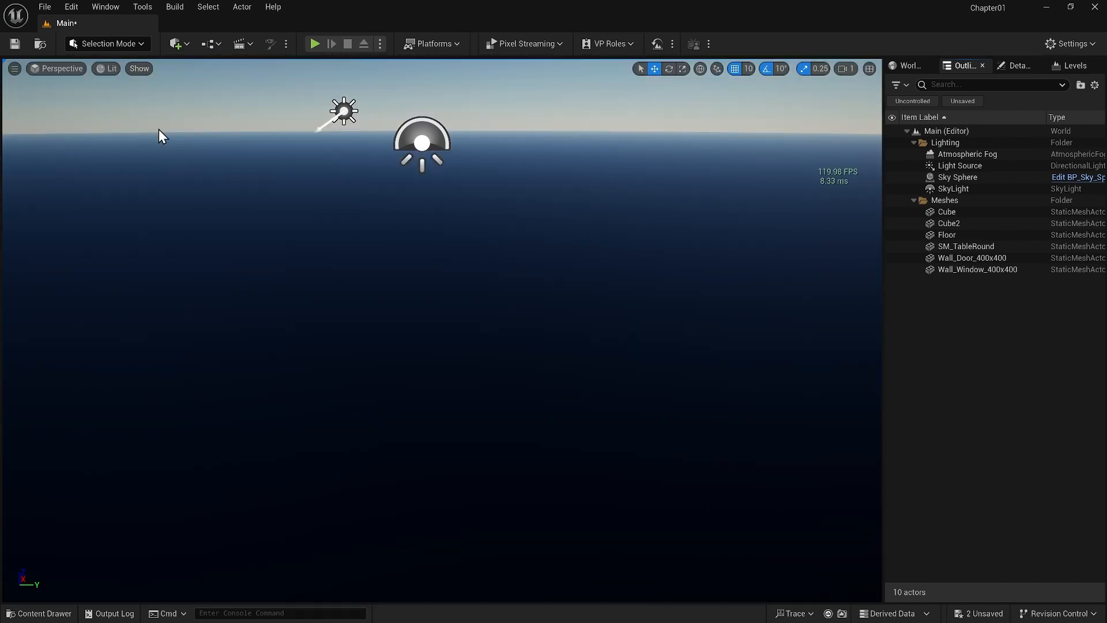
Turn the Grid and Static Meshes show flags back on in the perspective viewport
left_click(145, 69)
left_click(188, 225)
left_click(144, 68)
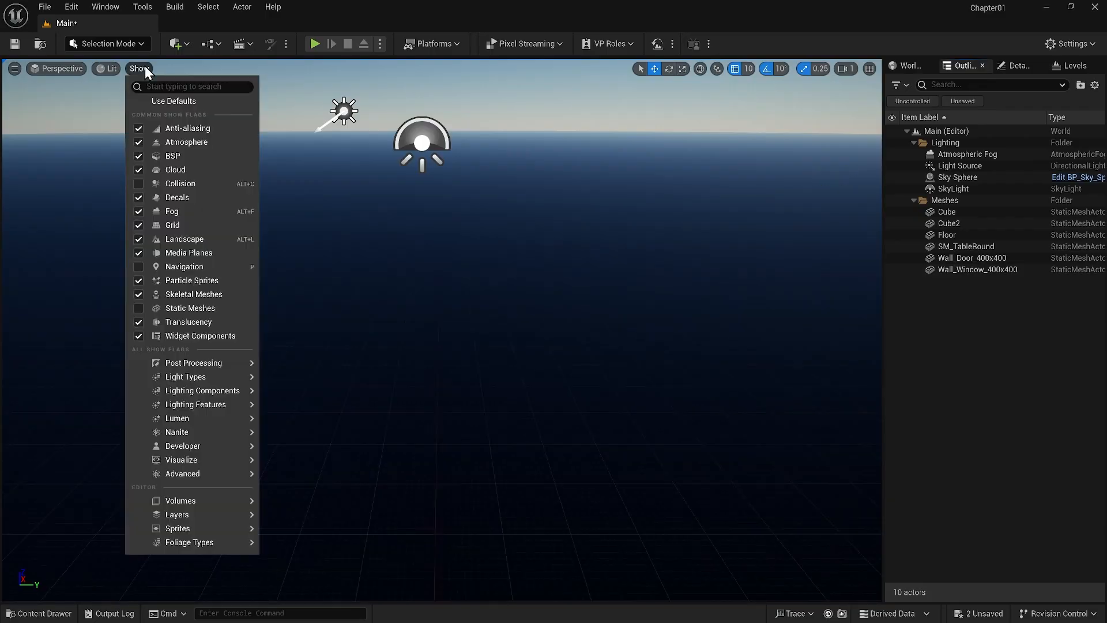
left_click(199, 306)
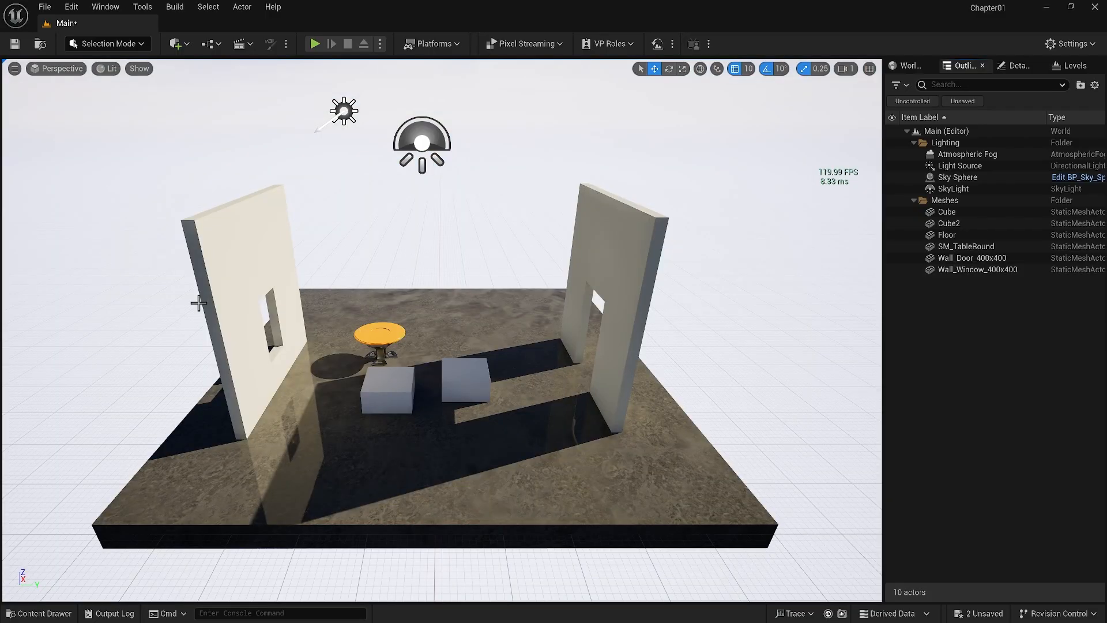
Inspect the scene in the four-viewport layout, maximizing and restoring the Right view, and return to a maximized Perspective view
left_click(869, 68)
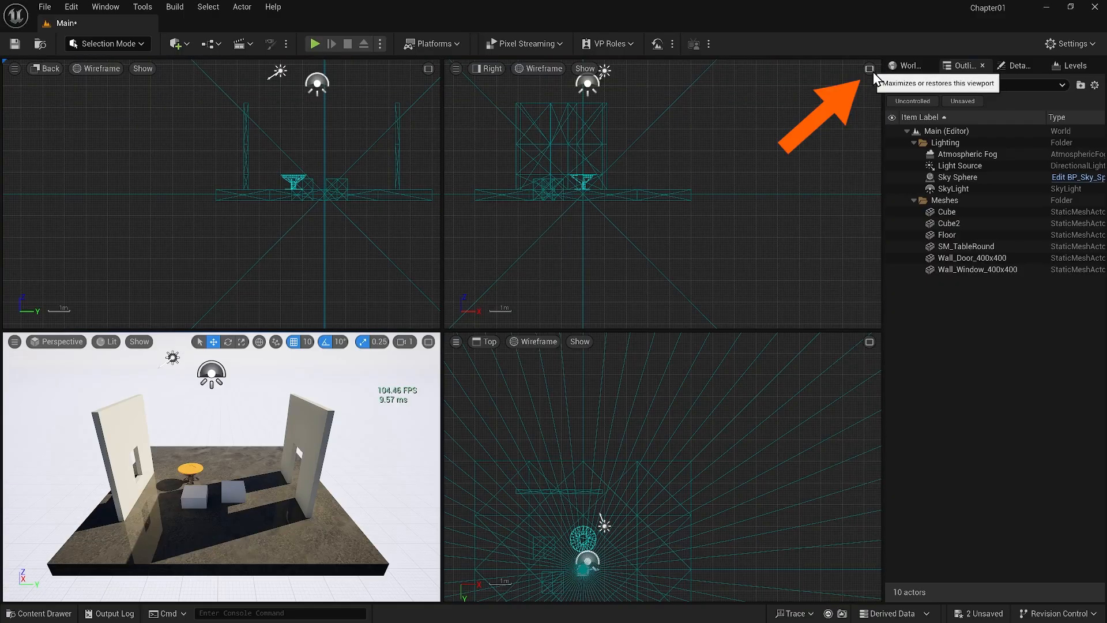
right_click_drag(698, 172, 750, 166)
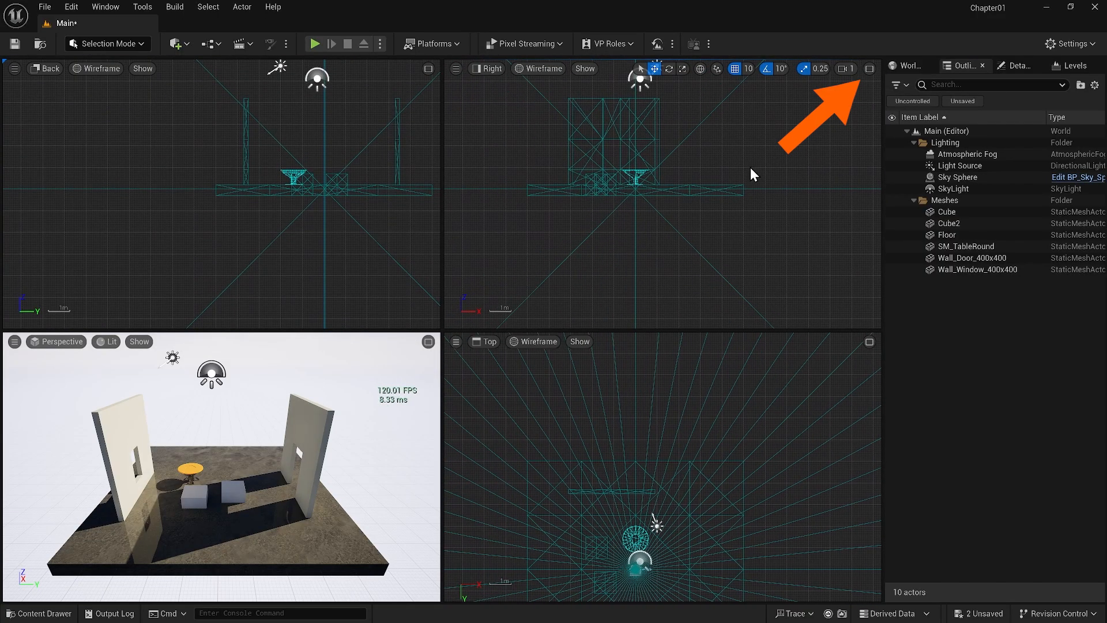
left_click(869, 69)
left_click(869, 69)
left_click(430, 340)
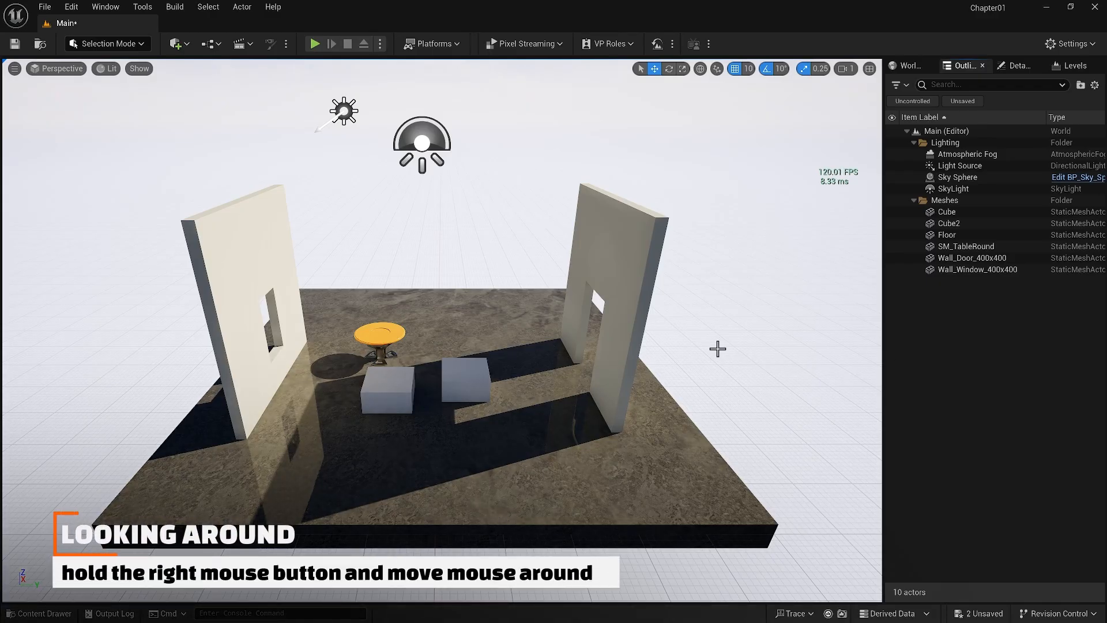
Look around the room in the perspective viewport, panning the camera and zooming in and out on the walls, table and cubes
right_click_drag(718, 348, 824, 340)
mouse_move(719, 348)
middle_mouse_down()
mouse_move(605, 349)
mouse_move(758, 346)
mouse_move(634, 346)
mouse_move(738, 346)
mouse_move(721, 346)
middle_mouse_up()
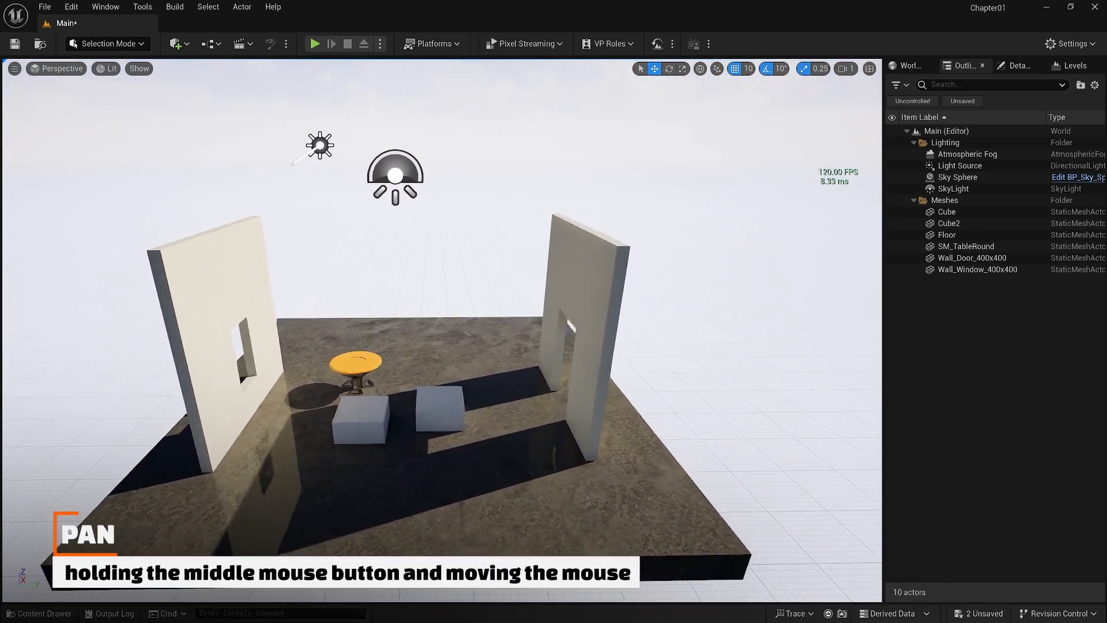
middle_click_drag(718, 420, 682, 420)
scroll(682, 420, "up", 8)
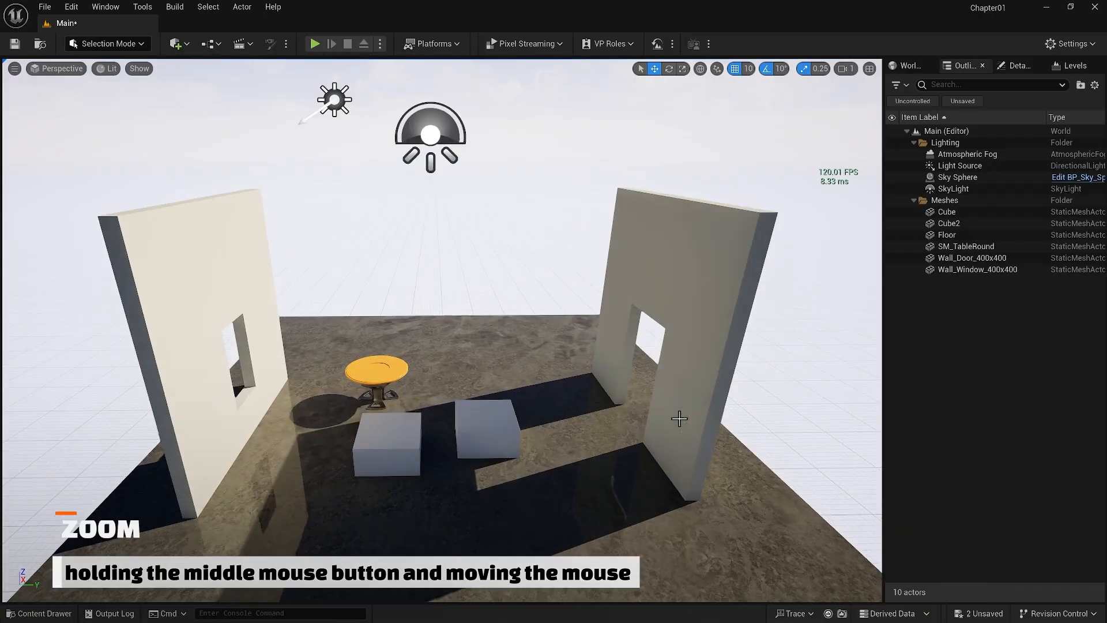
scroll(681, 419, "down", 8)
scroll(682, 419, "up", 6)
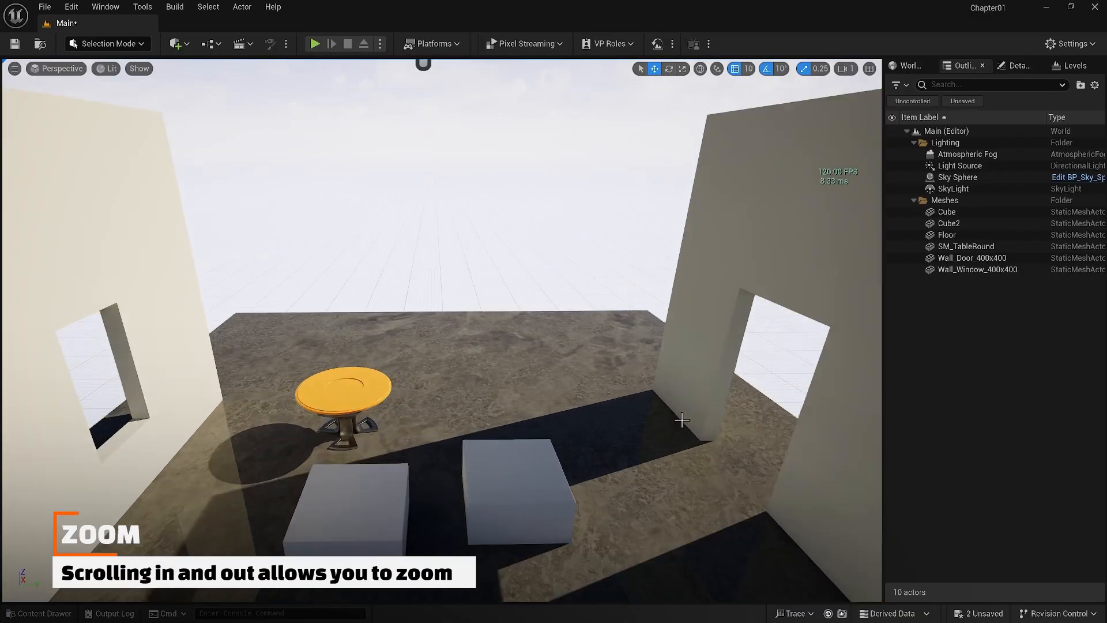
scroll(683, 420, "down", 6)
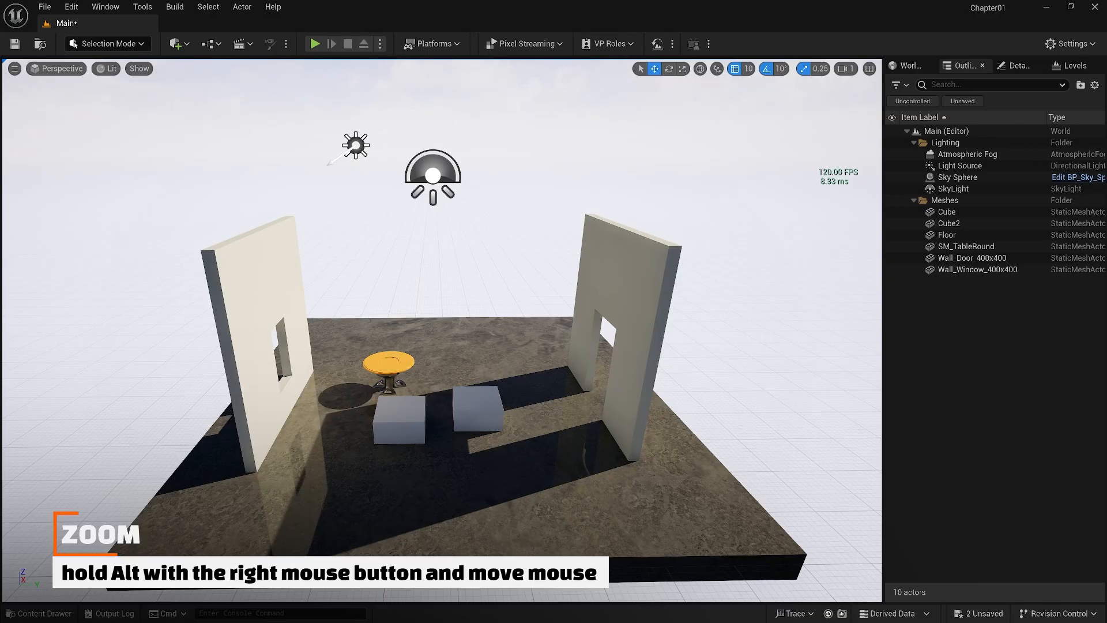
right_click_drag(682, 419, 709, 415, "alt")
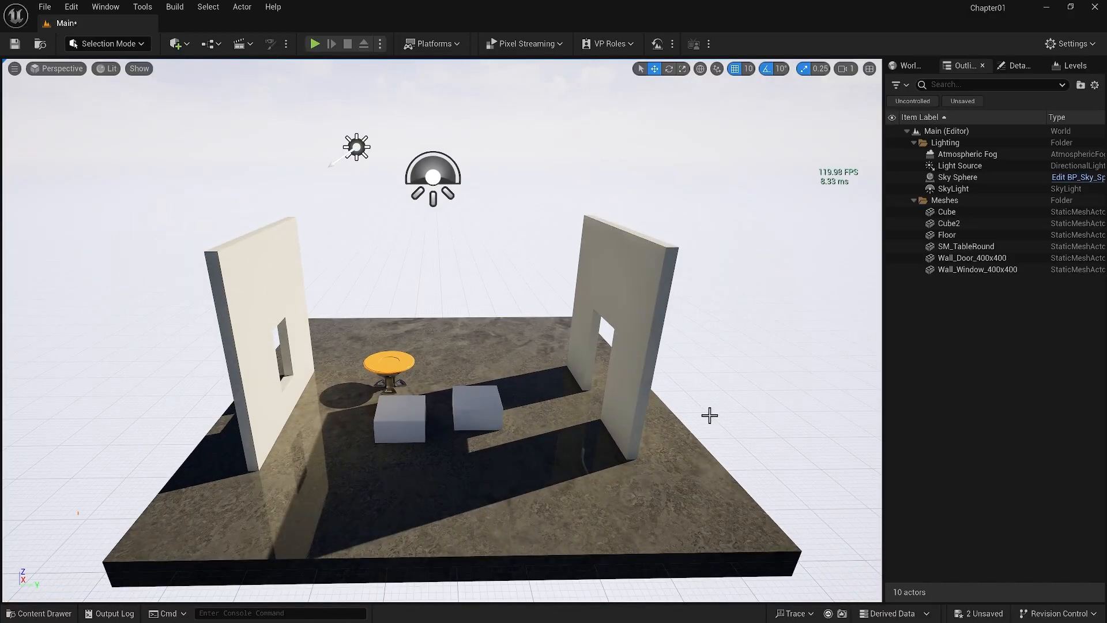
mouse_move(709, 415)
left_mouse_down("alt")
mouse_move(819, 415)
mouse_move(680, 415)
mouse_move(712, 415)
left_mouse_up("alt")
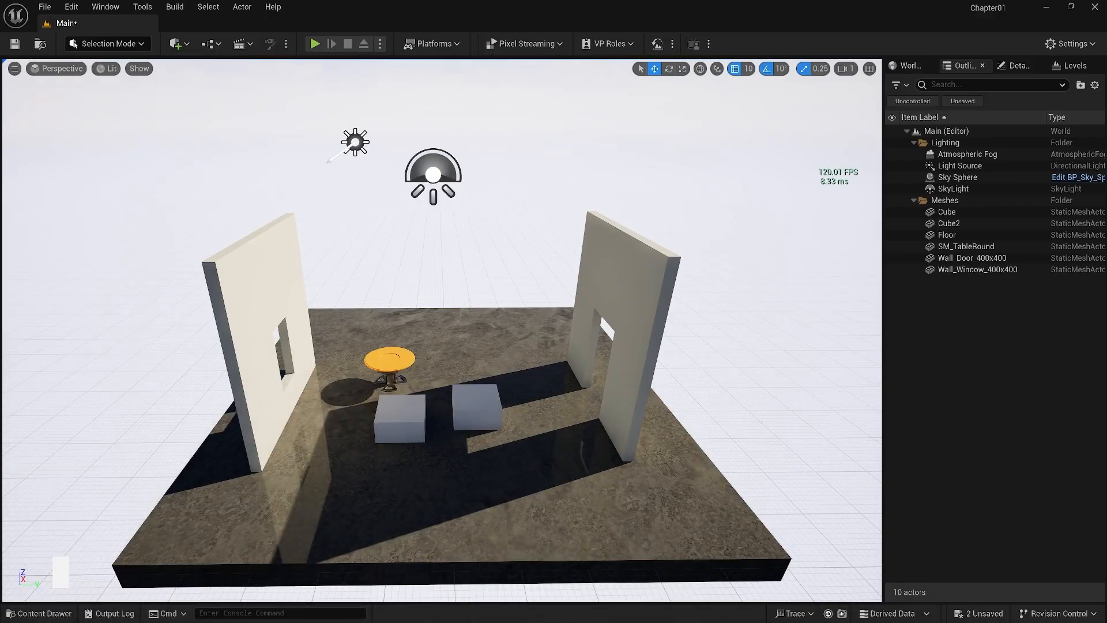
Fly the camera forward and backward in front of the room in the perspective viewport
key("w")
right_click_drag(441, 330, 460, 351)
key("s")
key("w")
key("s")
key("w")
key("s")
key("w")
key("s")
key("w")
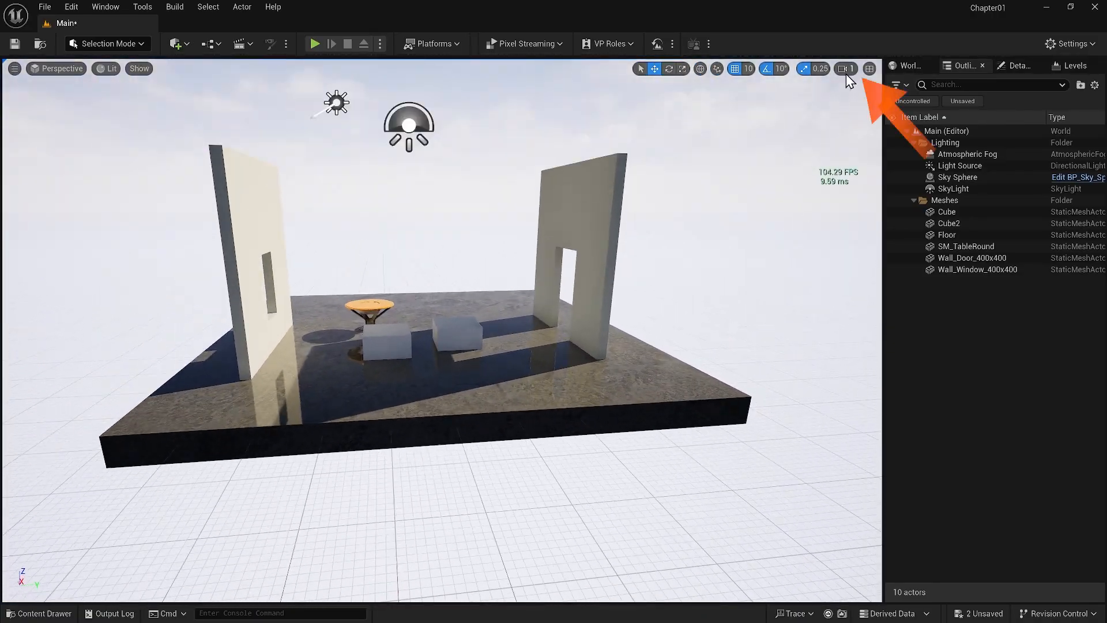
Lower the viewport camera speed to 0.1 and test it by flying forward and backward
left_click(846, 74)
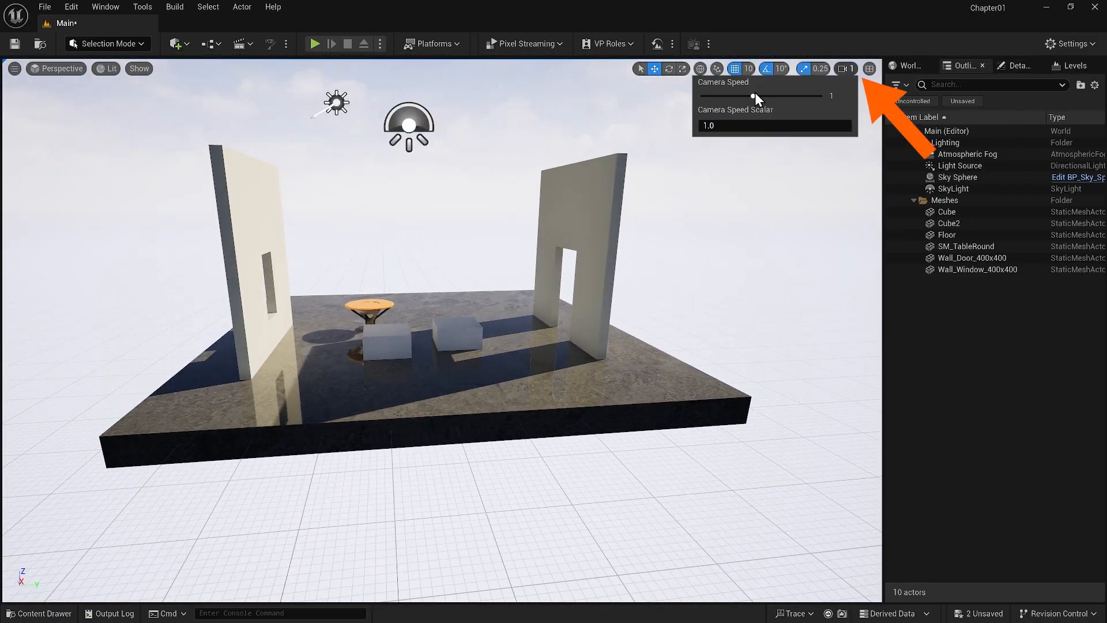
left_click_drag(753, 96, 731, 95)
key("w")
right_click_drag(642, 248, 642, 249)
key("s")
Set the viewport camera speed to 3 and test it by flying toward and away from the room
left_click(843, 69)
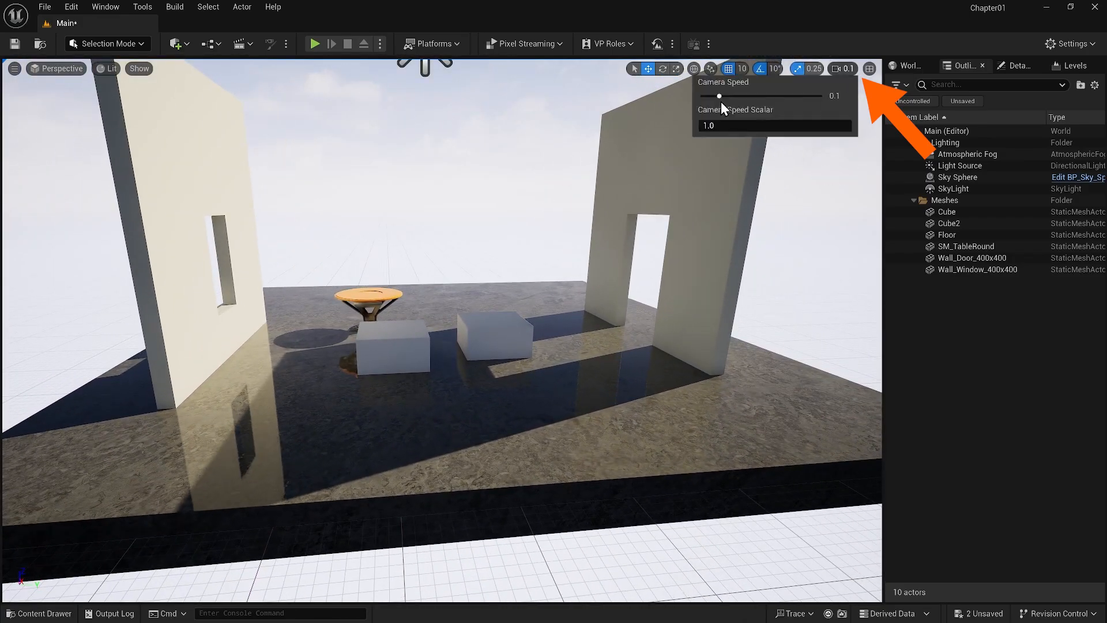
left_click_drag(720, 98, 777, 96)
key("w")
right_click_drag(766, 160, 767, 160)
key("s")
key("w")
key("s")
key("w")
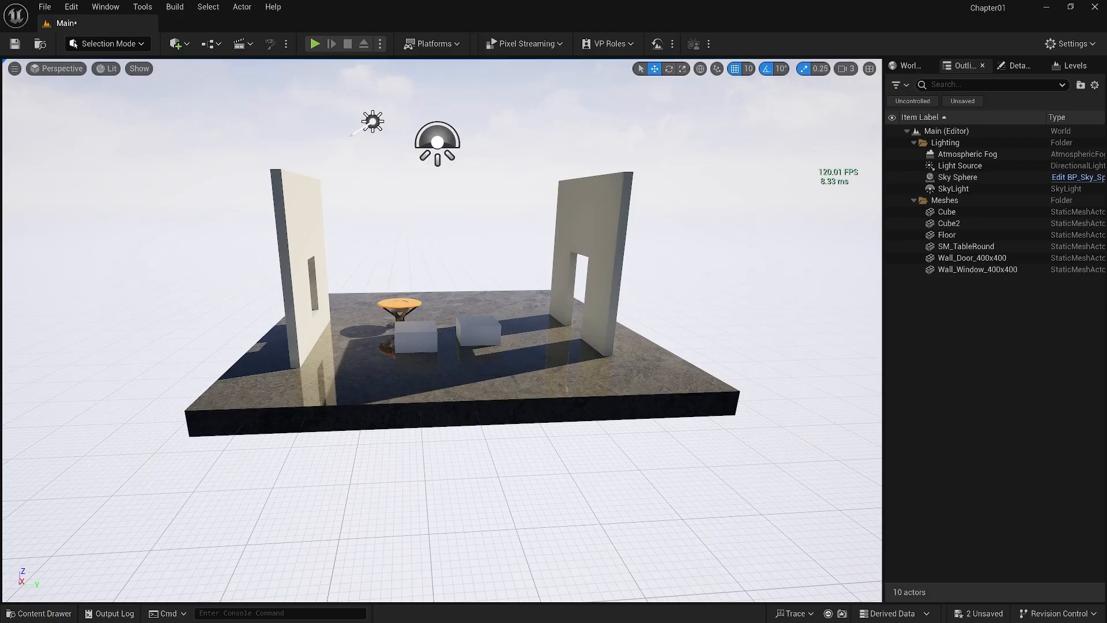
Select Cube2, the cube nearer the door wall, focus the camera on it and orbit around it
key("f")
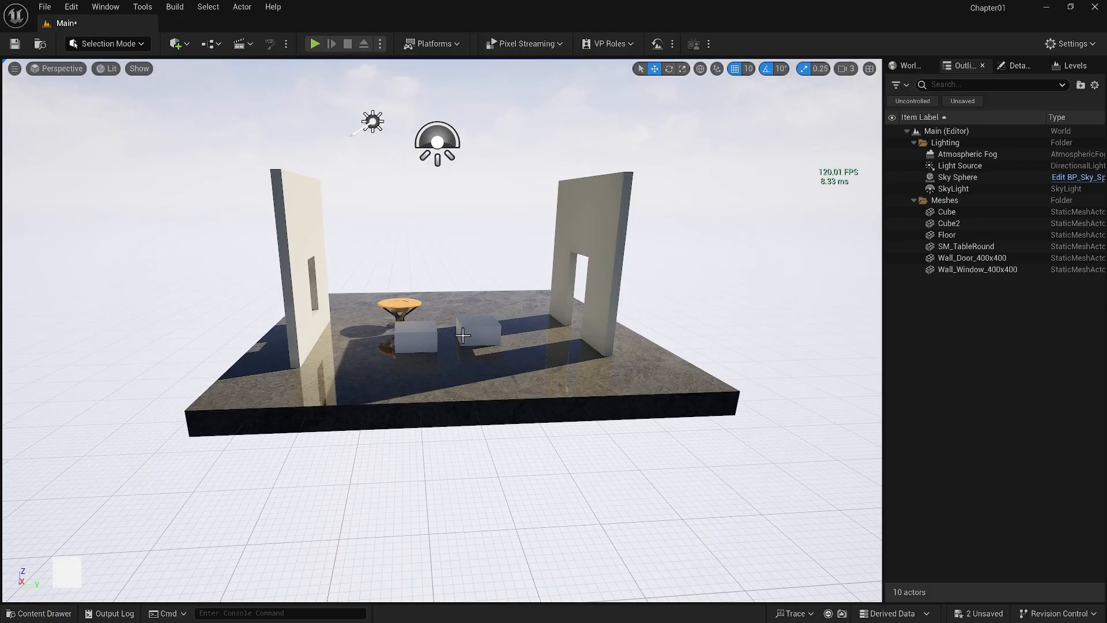
left_click(473, 333)
key("f")
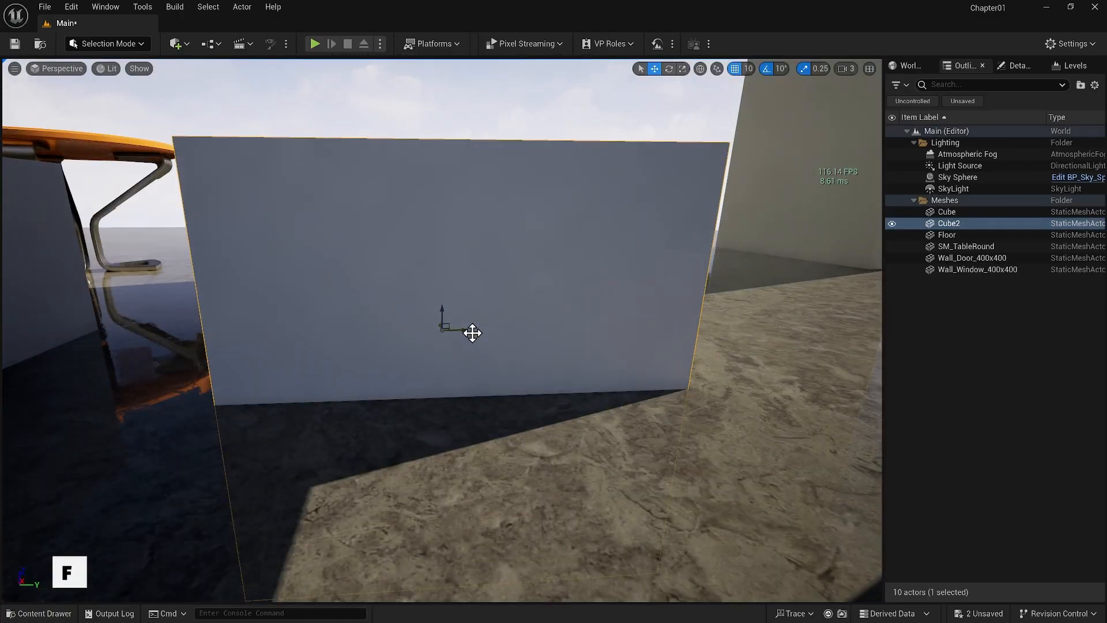
left_click_drag(472, 332, 472, 332, "alt")
right_click_drag(472, 332, 472, 332, "alt")
right_click_drag(544, 331, 544, 332, "alt")
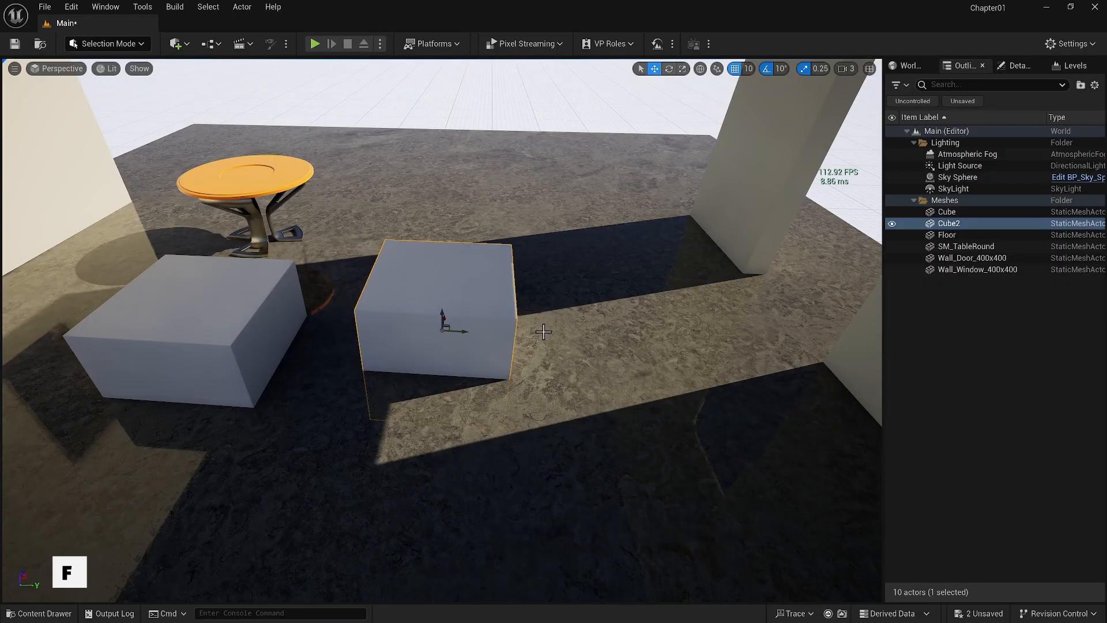
left_click_drag(544, 331, 564, 312, "alt")
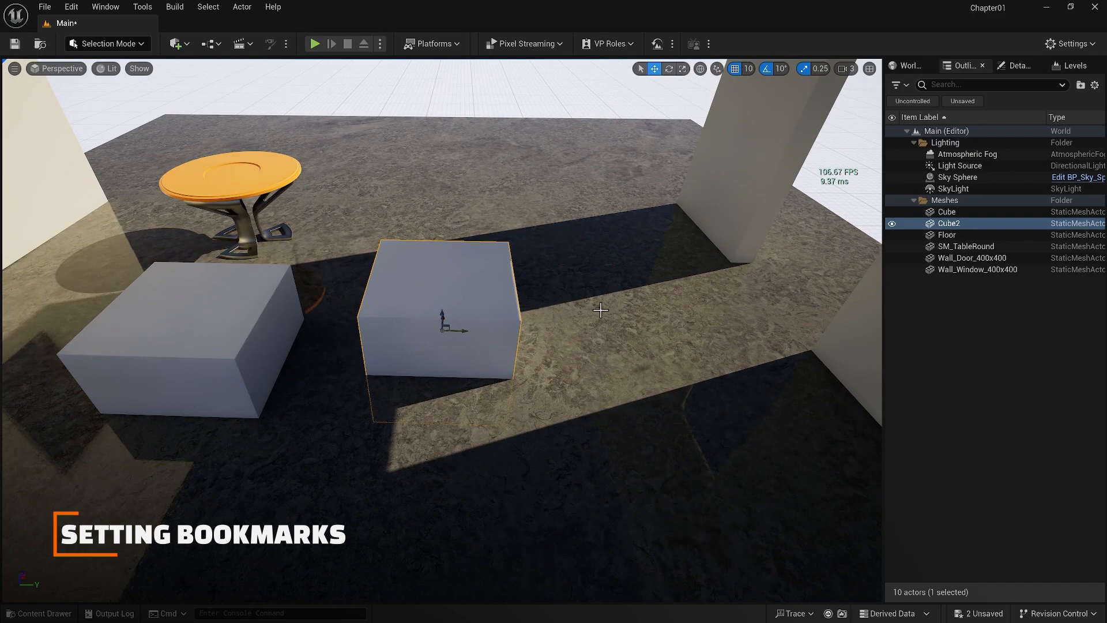
Save a perspective camera view of the whole room as bookmark 1 and recall it after moving the camera away
right_click_drag(600, 309, 600, 309, "alt")
left_click_drag(564, 310, 564, 310, "alt")
right_click_drag(543, 283, 544, 216)
key("ctrl+1")
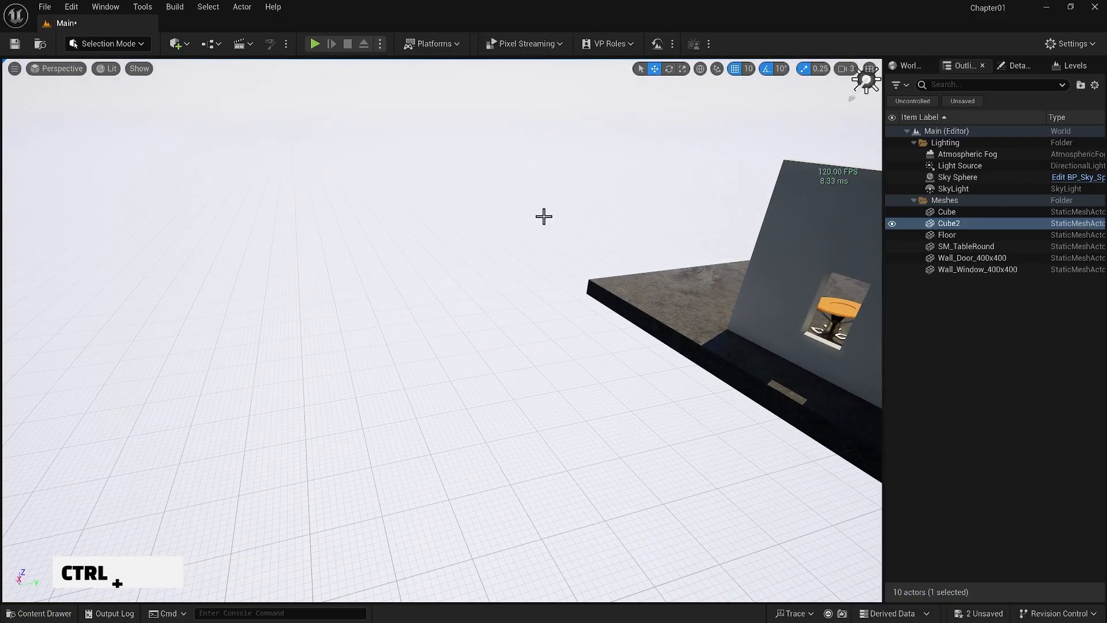
key("1")
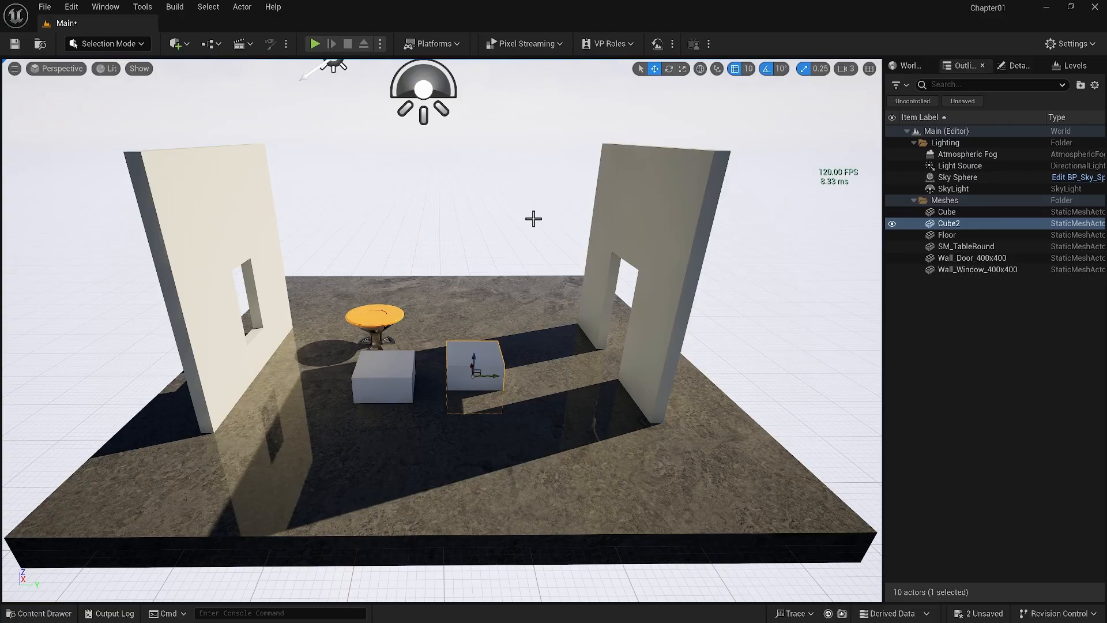
Save a closer, angled view of the room as bookmark 2 and switch the camera between bookmarks 1 and 2
mouse_move(434, 267)
right_mouse_down()
mouse_move(504, 267)
mouse_move(467, 267)
mouse_move(496, 254)
mouse_move(402, 266)
mouse_move(450, 252)
right_mouse_up()
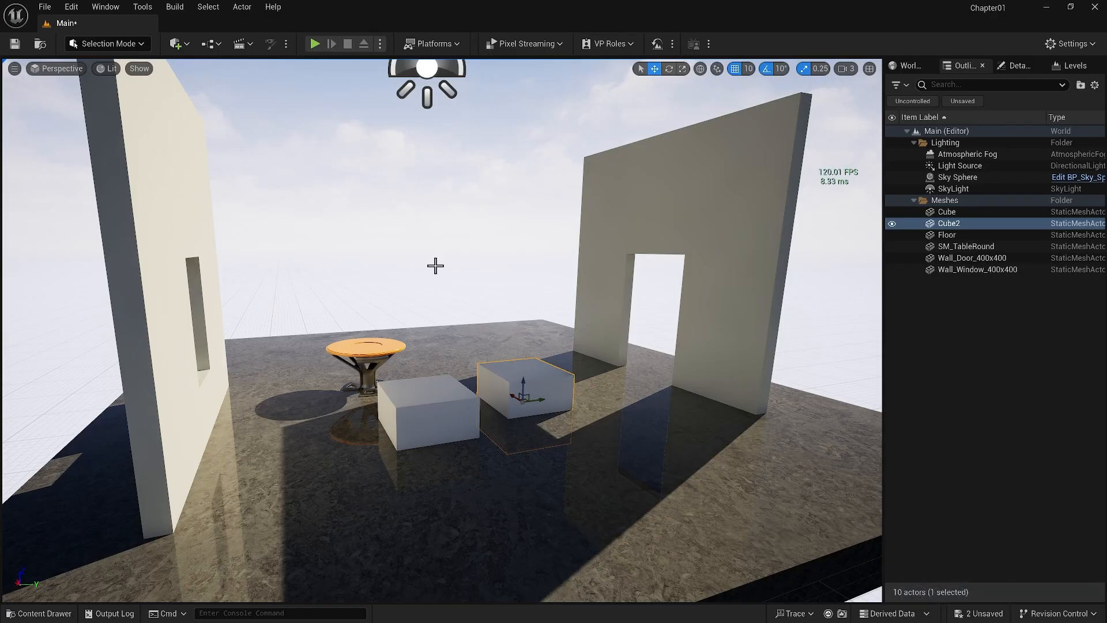
mouse_move(435, 266)
right_mouse_down()
mouse_move(478, 265)
mouse_move(386, 266)
mouse_move(418, 265)
right_mouse_up()
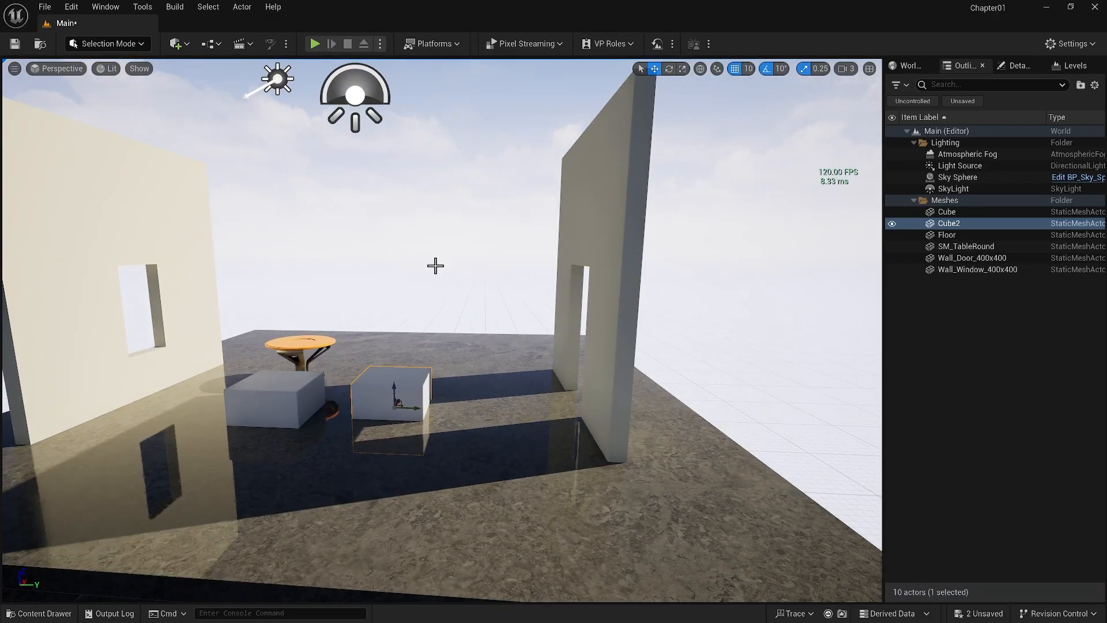
key("1")
key("2")
key("1")
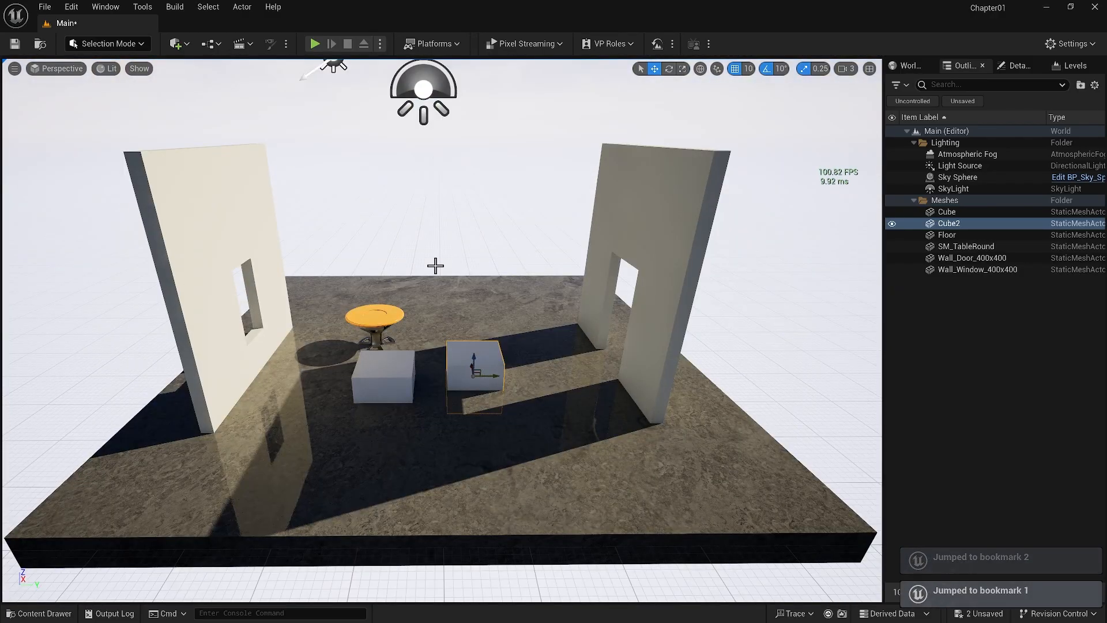
key("2")
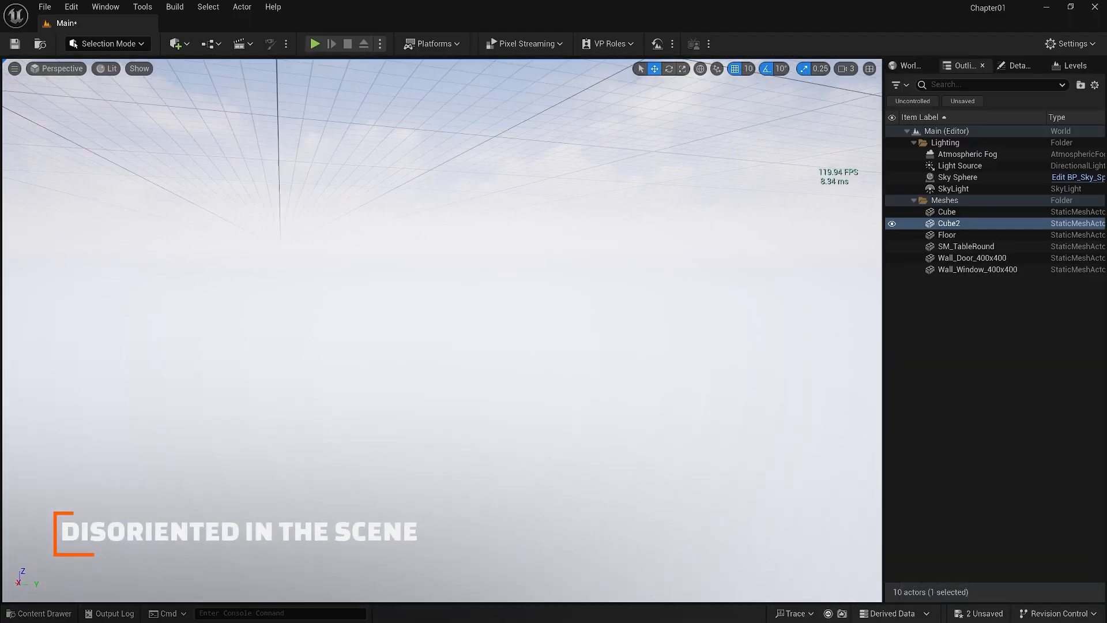
With the room out of view, select Cube2 from the actor list, focus the camera on it and zoom out, ending with nothing selected
left_click(931, 393)
middle_click_drag(612, 374, 612, 294)
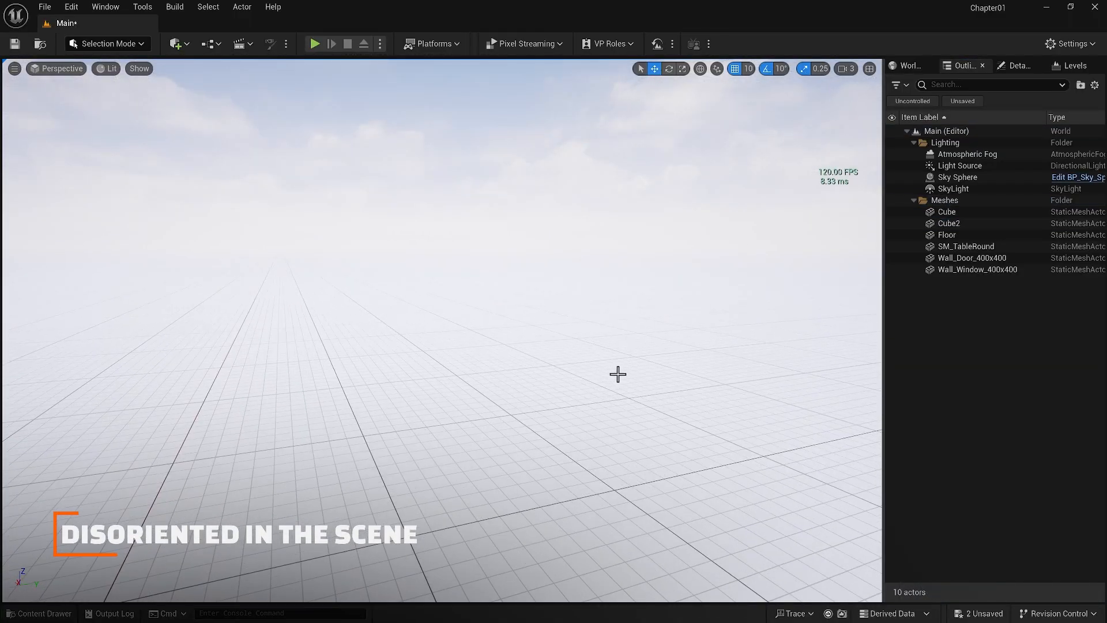
left_click(964, 225)
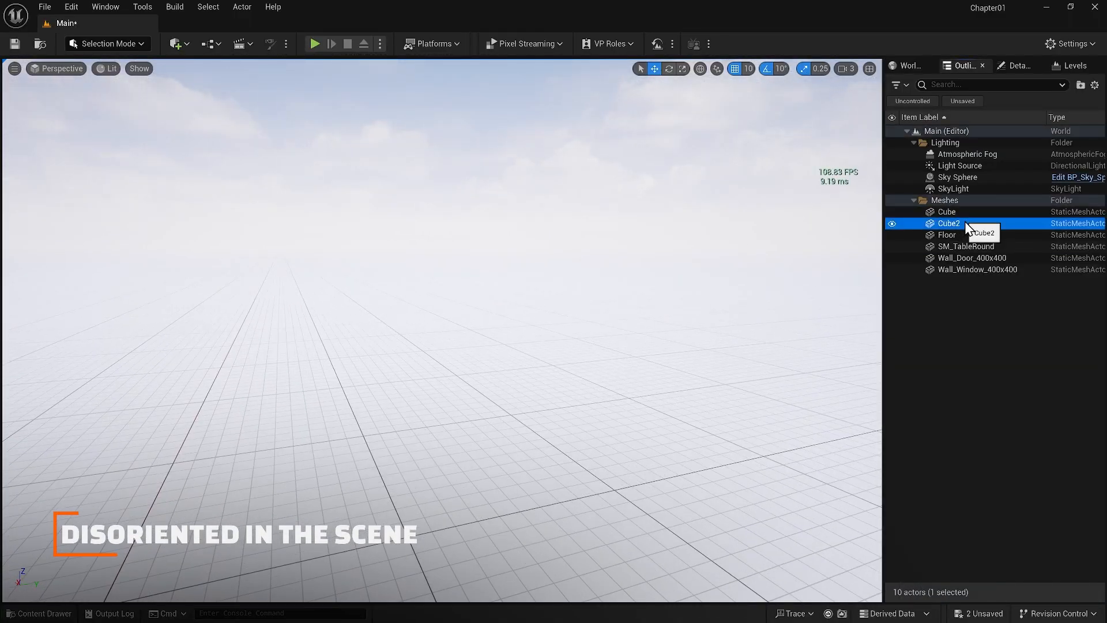
key("f")
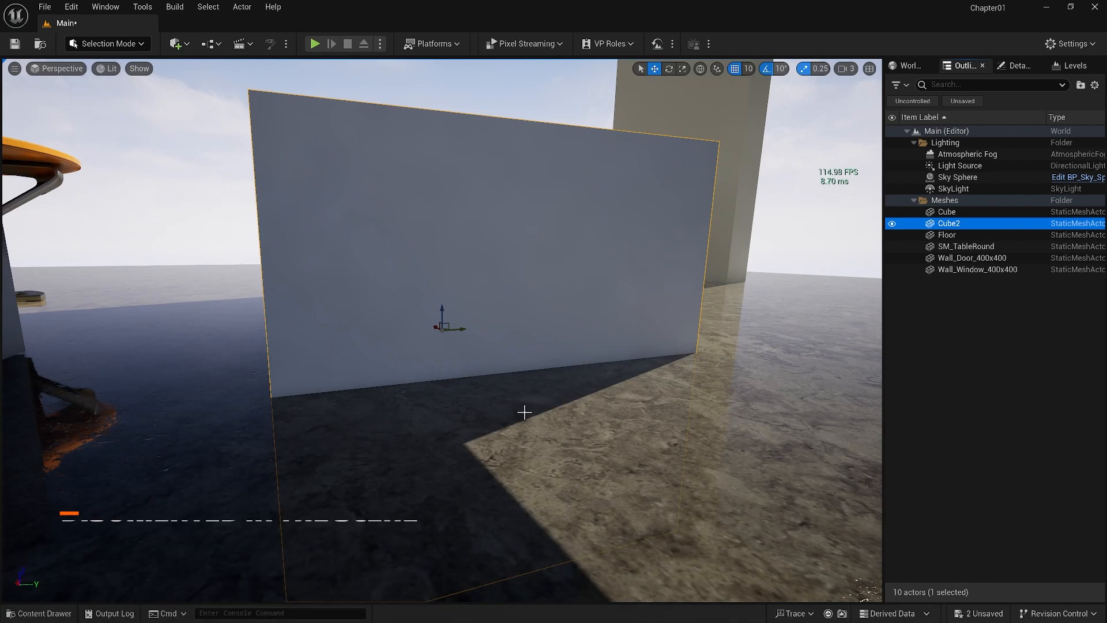
mouse_move(536, 391)
right_mouse_down()
mouse_move(536, 410)
mouse_move(536, 366)
mouse_move(536, 391)
right_mouse_up()
scroll(536, 390, "down", 10)
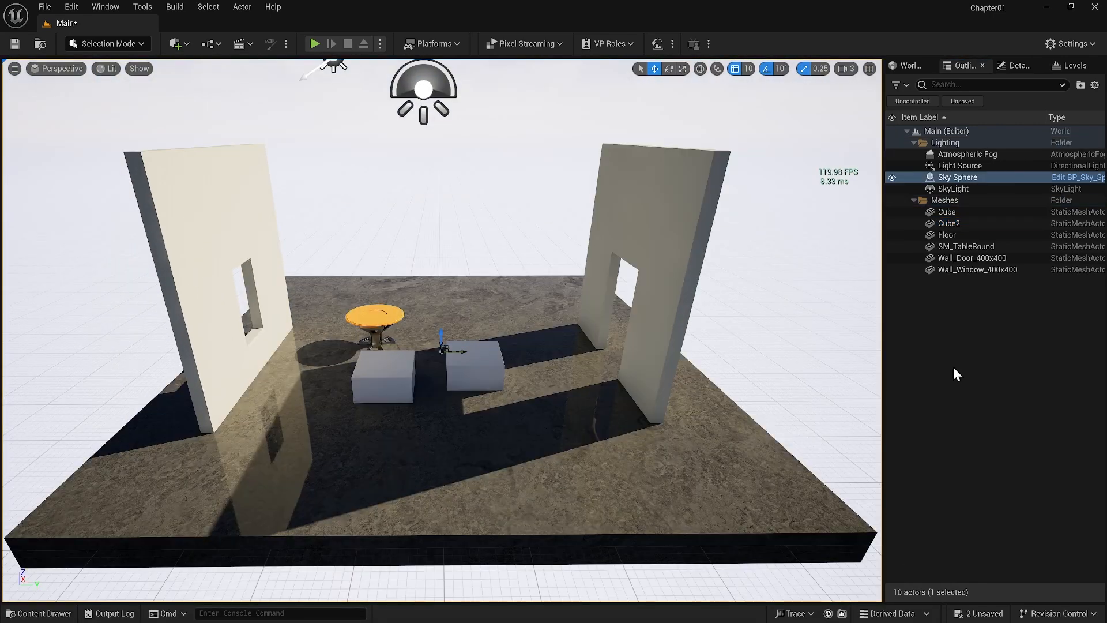
left_click(953, 368)
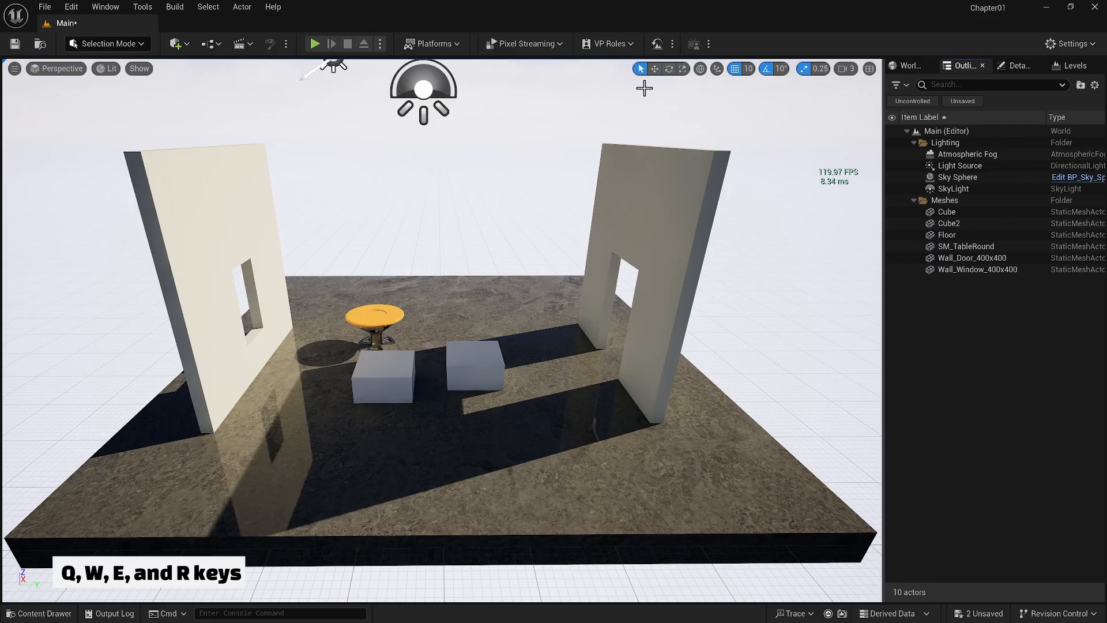
Cycle through the Select, Move, Rotate and Scale modes and return to Select mode
key("q")
key("w")
key("e")
key("r")
key("q")
In the viewport, select the cube nearer the table, the window wall, the round table and the floor one at a time
left_click(382, 372)
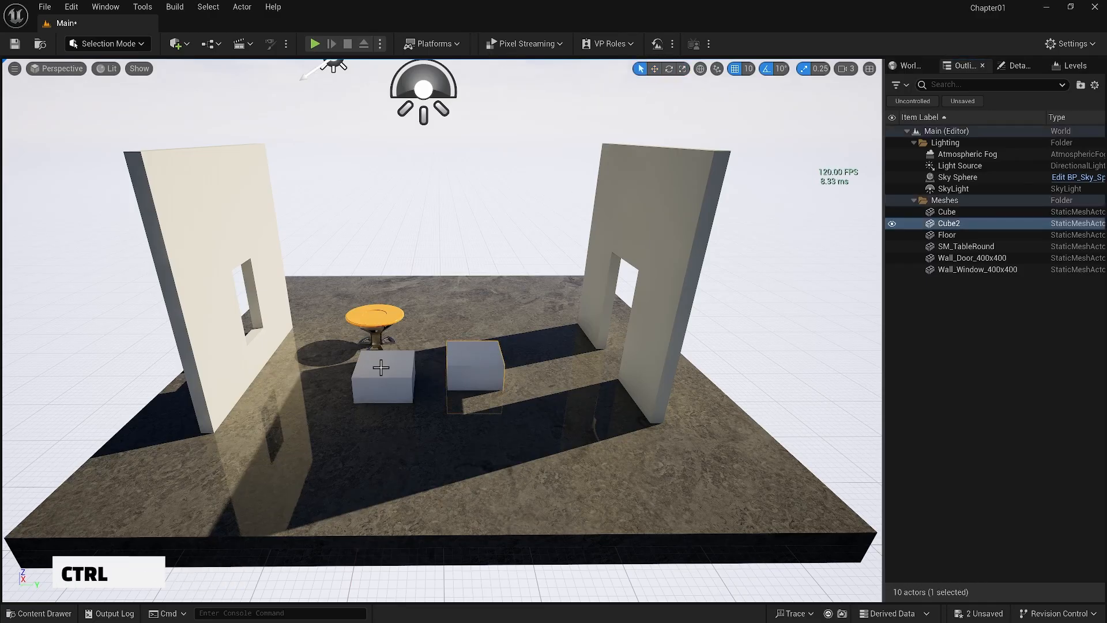
left_click(269, 314)
left_click(374, 322)
left_click(553, 346)
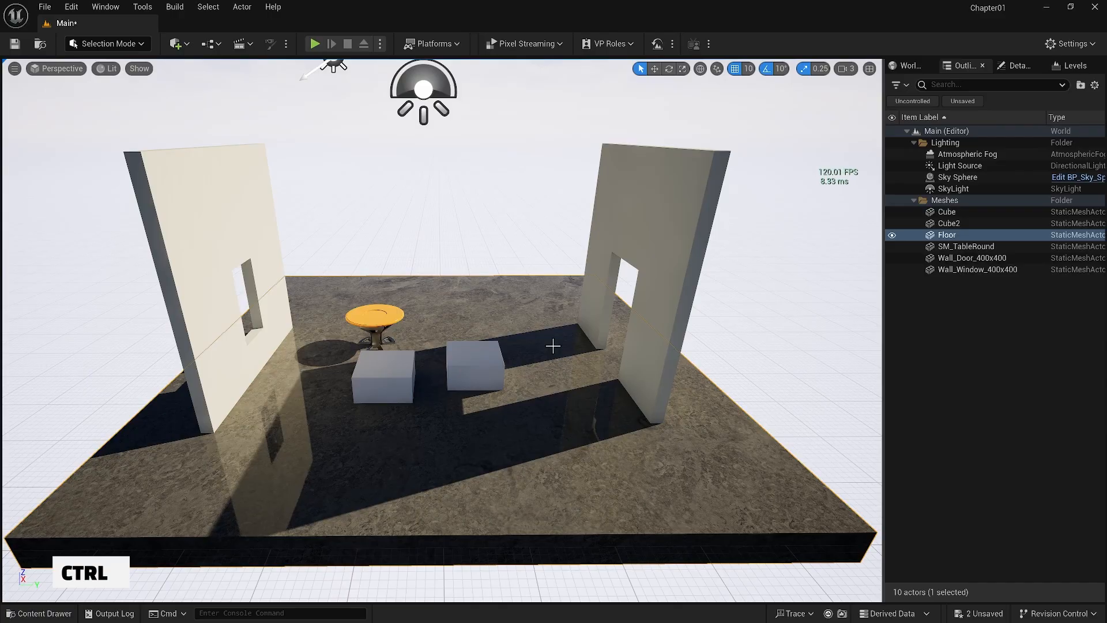
Add the door wall, both cubes and the window wall to the floor selection
left_click(598, 304, "ctrl")
left_click(476, 369, "ctrl")
left_click(383, 368, "ctrl")
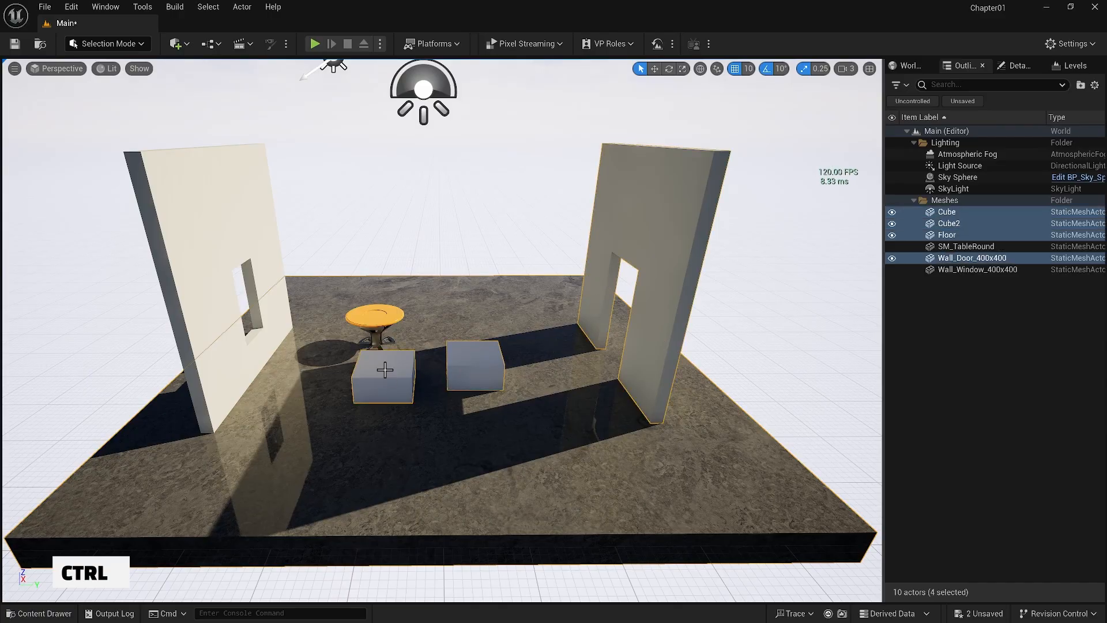
left_click(262, 353, "ctrl")
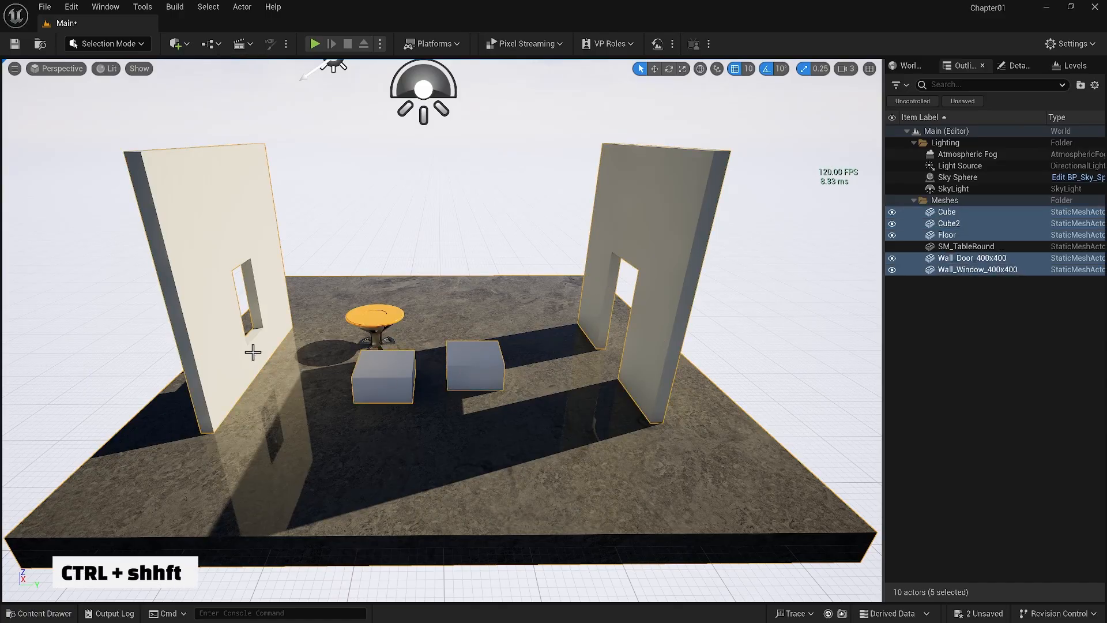
Remove the window wall, both cubes and the door wall from the selection, leaving only the floor selected
left_click(253, 351, "ctrl+shift")
left_click(365, 366, "ctrl+shift")
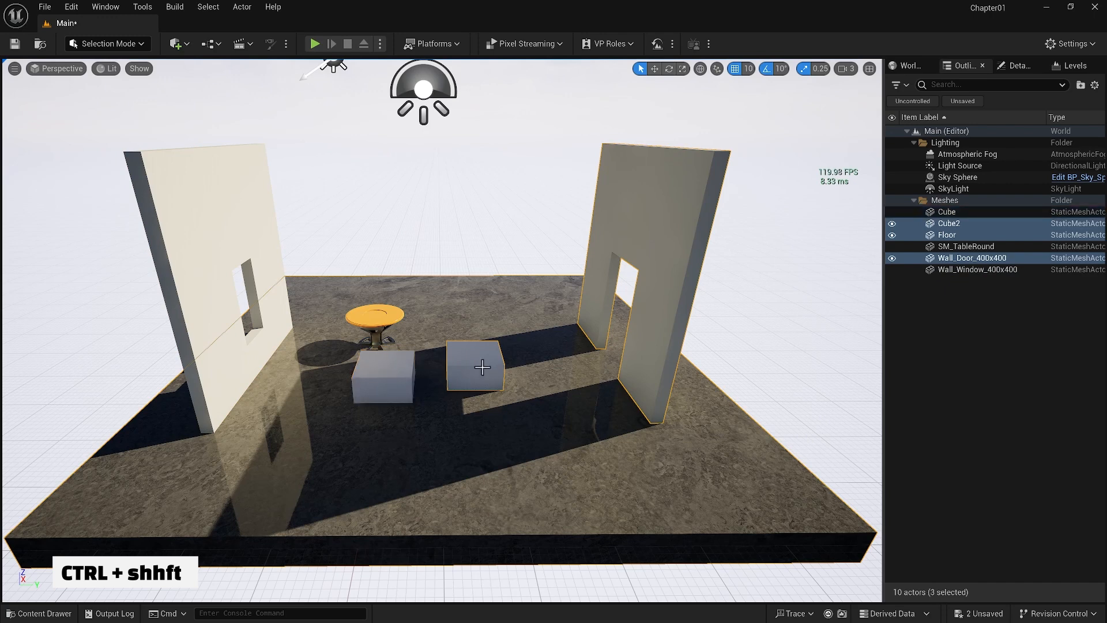
left_click(476, 363, "ctrl+shift")
left_click(637, 362, "ctrl+shift")
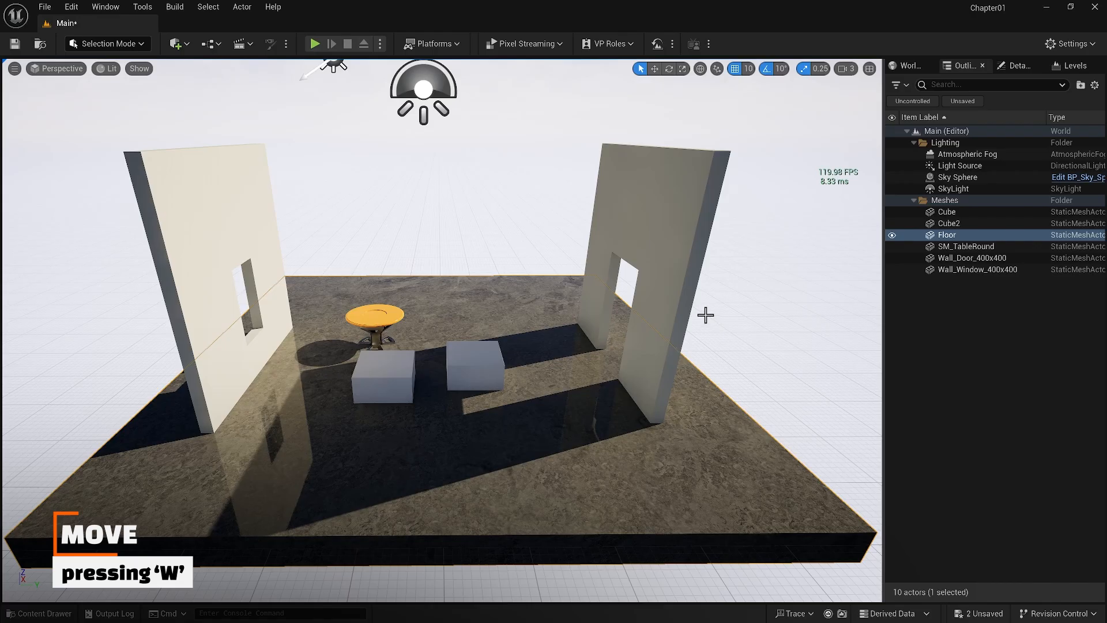
Activate the Move tool, select Cube2, recall bookmark 2 and move the cube up off the floor and toward the camera
left_click(654, 69)
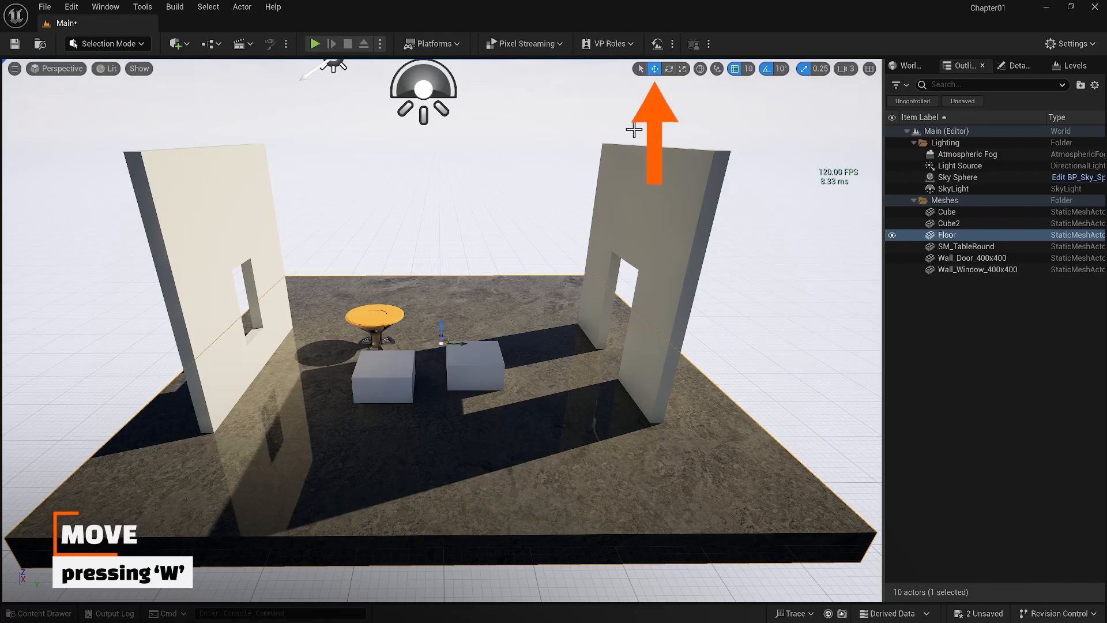
left_click(478, 369)
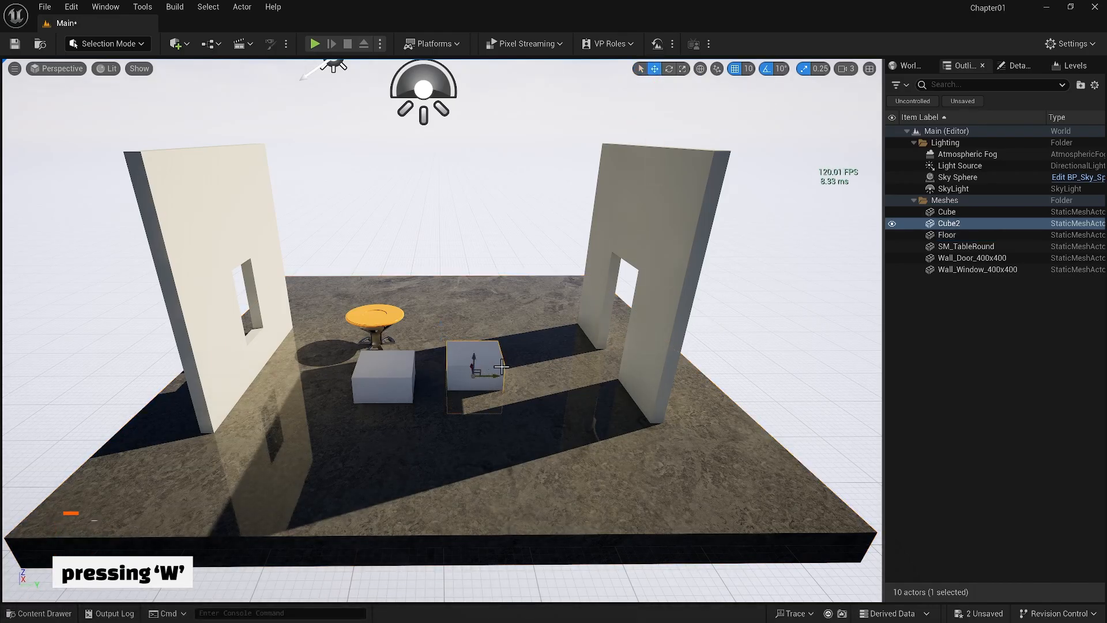
key("2")
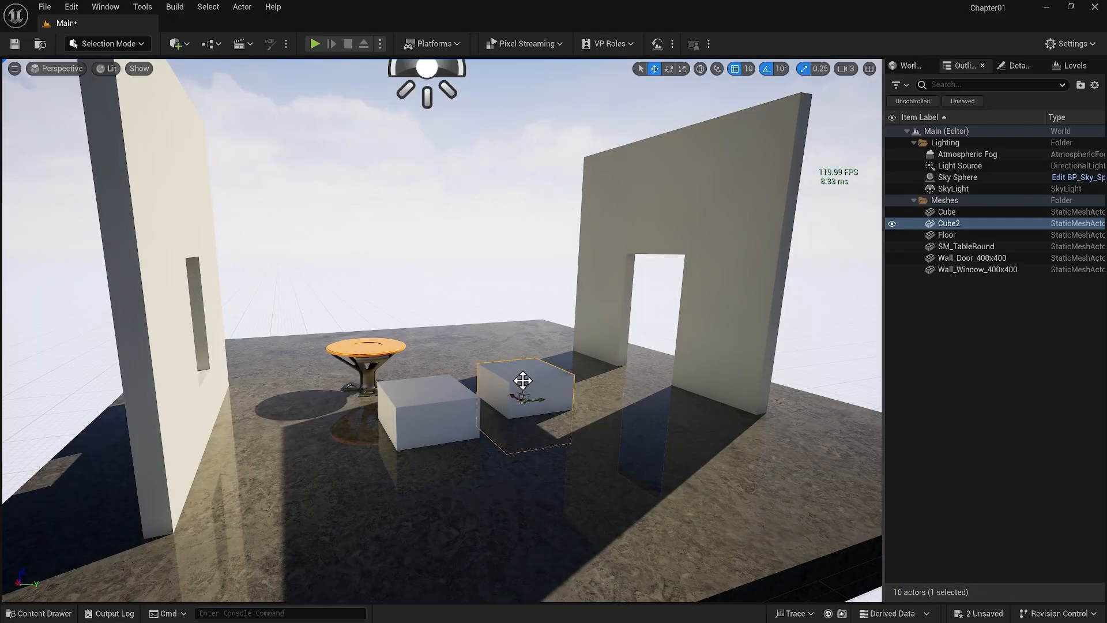
left_click_drag(523, 381, 555, 298)
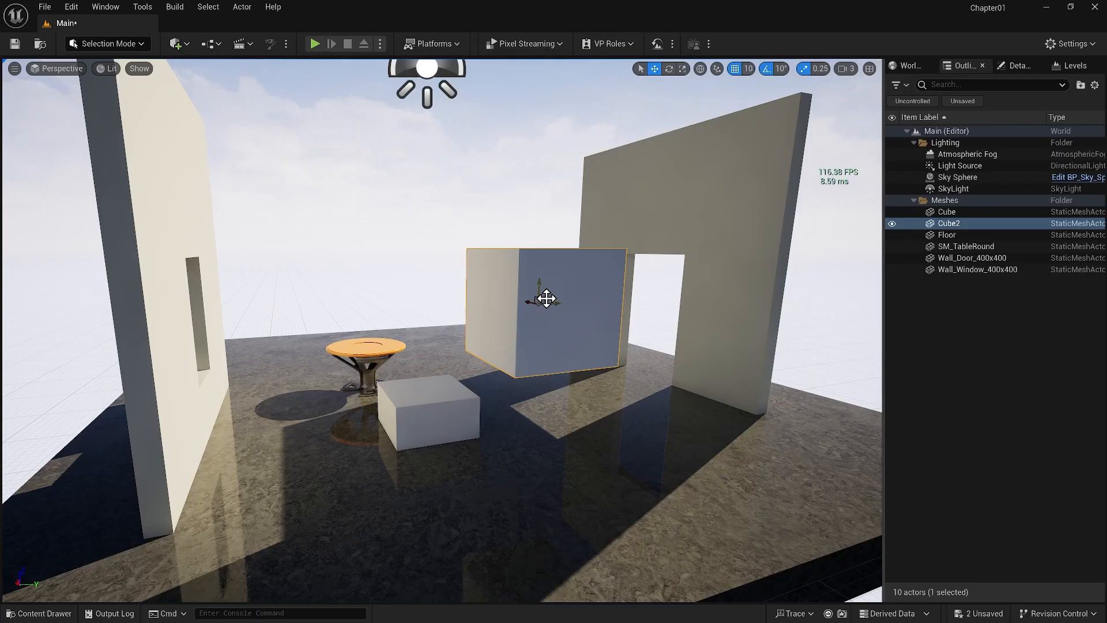
left_click_drag(546, 298, 559, 322)
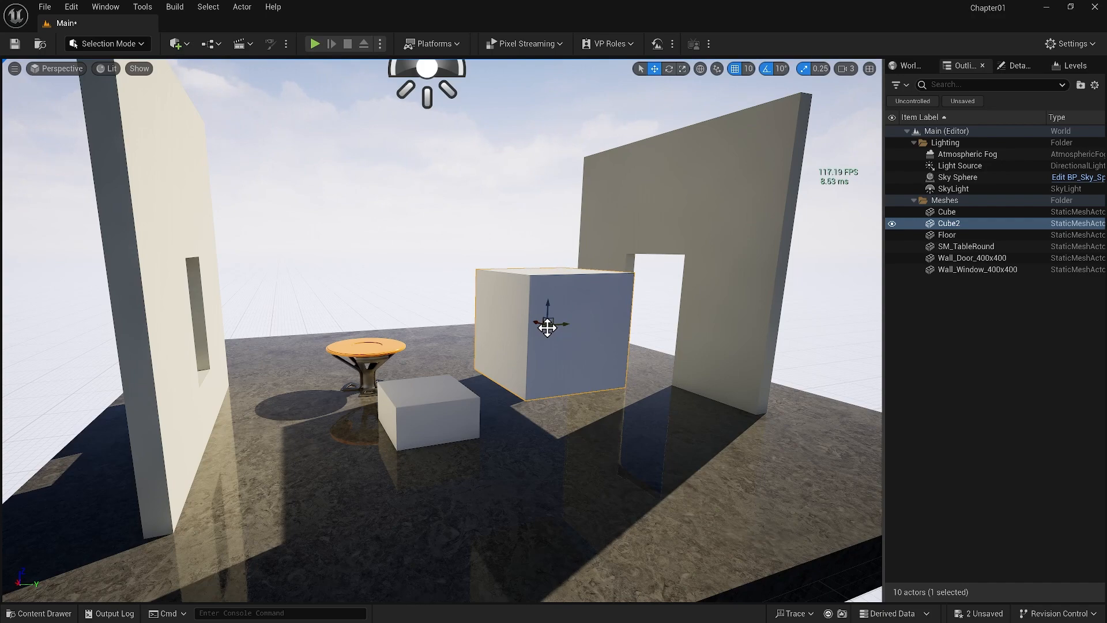
Move Cube2 across the room to the window wall and back beside the other cube, viewing it from above
left_click_drag(549, 327, 329, 363)
left_click_drag(514, 330, 474, 480, "alt")
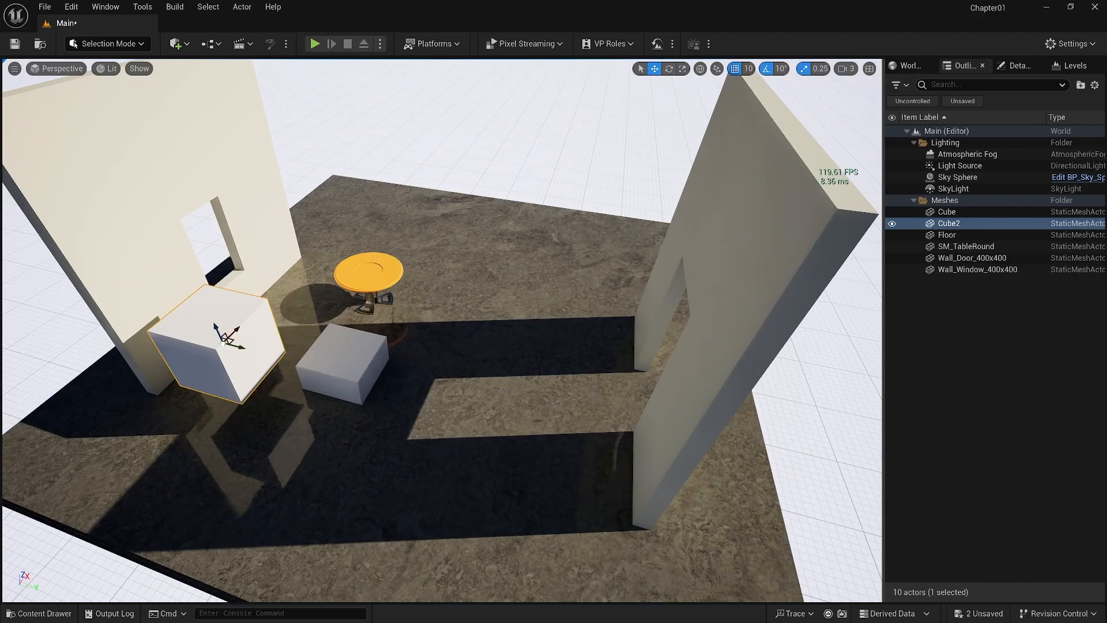
left_click_drag(224, 340, 295, 392)
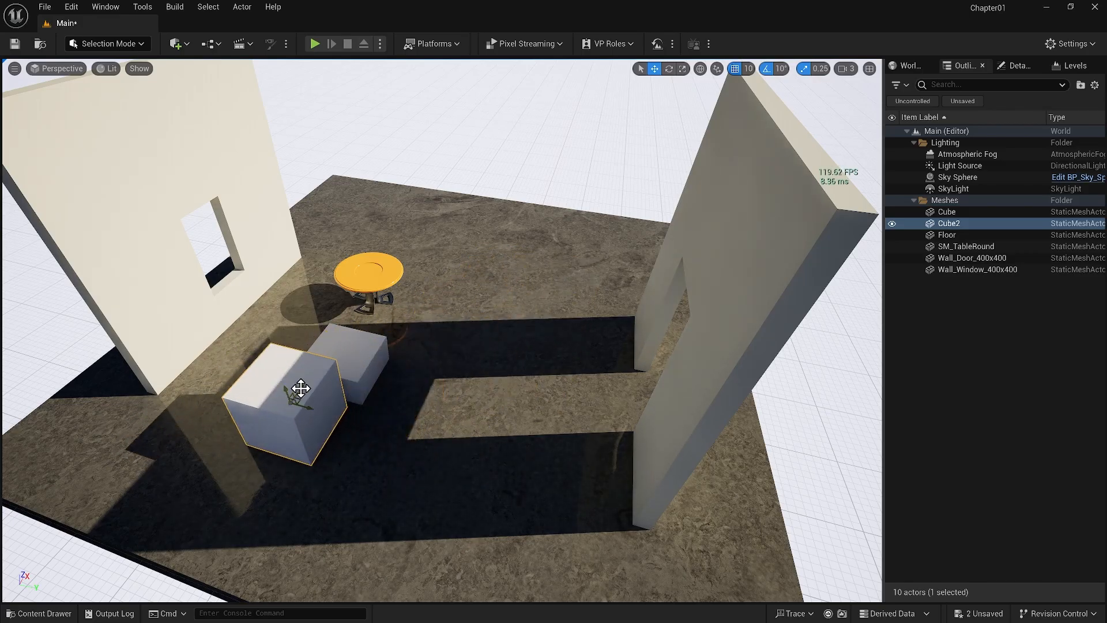
Set the position grid snap size to 100 and move Cube2 across the floor toward the door wall
left_click(747, 68)
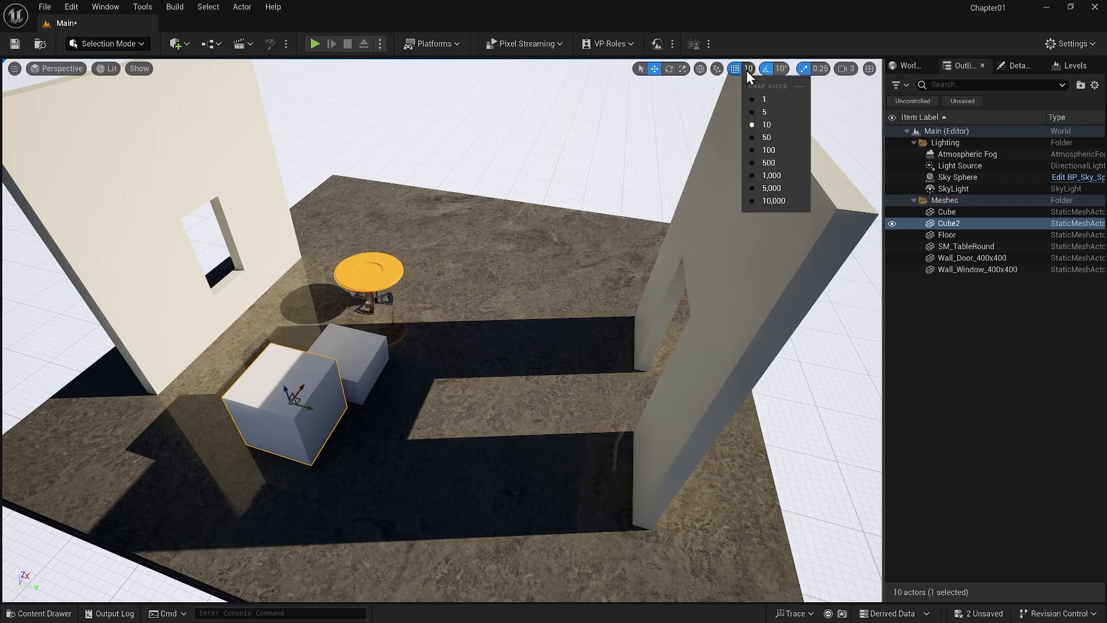
left_click(762, 149)
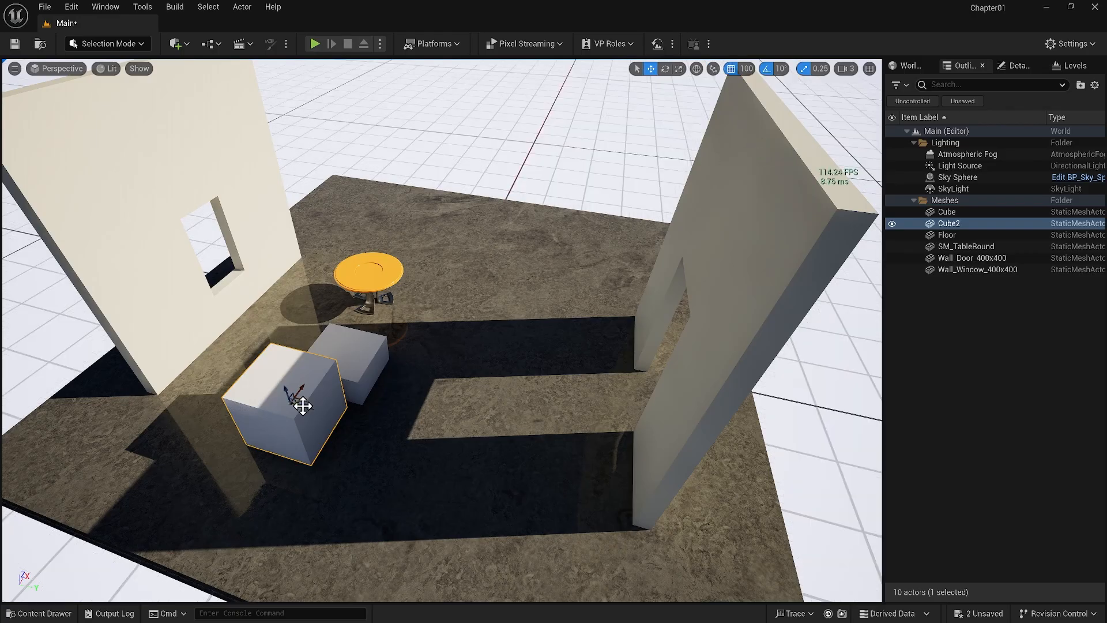
left_click_drag(302, 406, 615, 223)
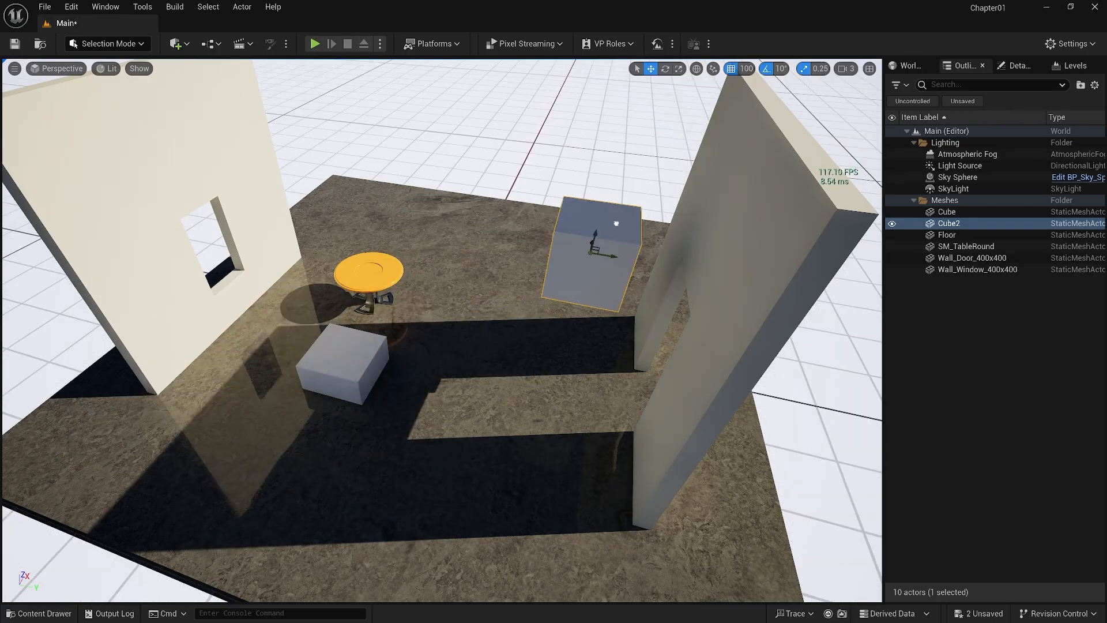
Set the position grid snap size to 10, turn grid snapping off and move Cube2 freely back toward the round table
left_click(746, 68)
left_click(756, 120)
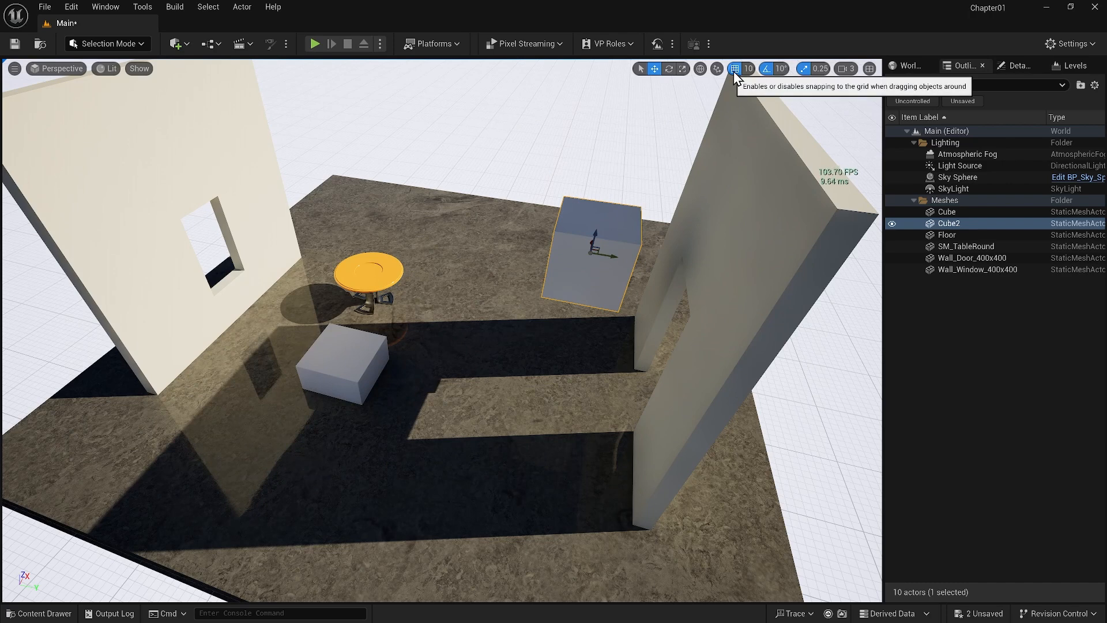
left_click_drag(593, 261, 405, 305)
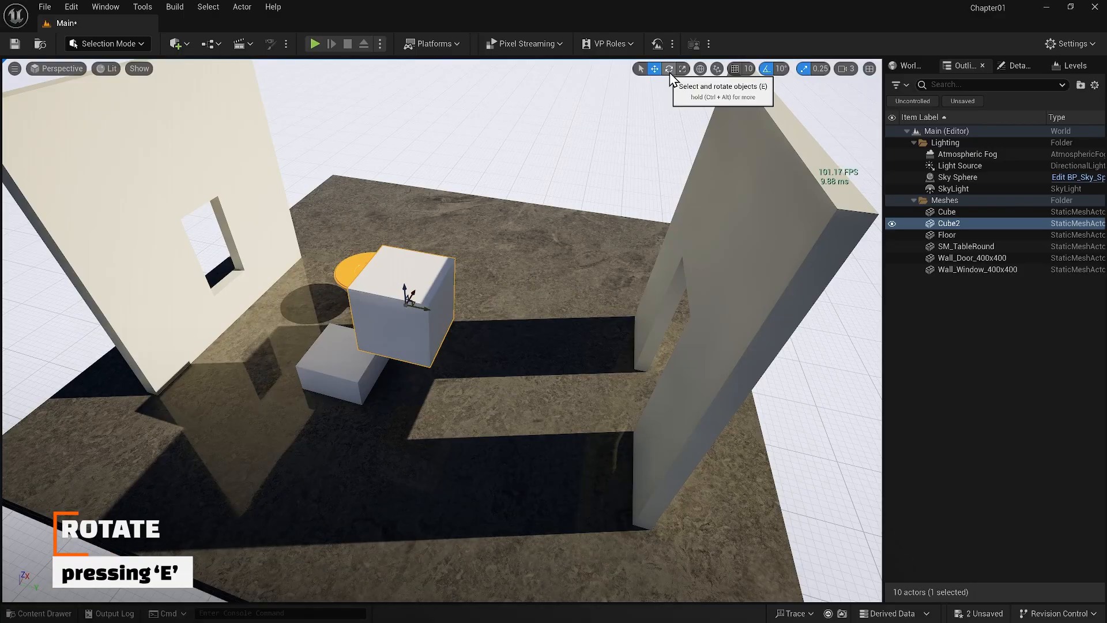
Activate the Rotate tool and rotate Cube2 about several axes with 10° rotation snapping
key("e")
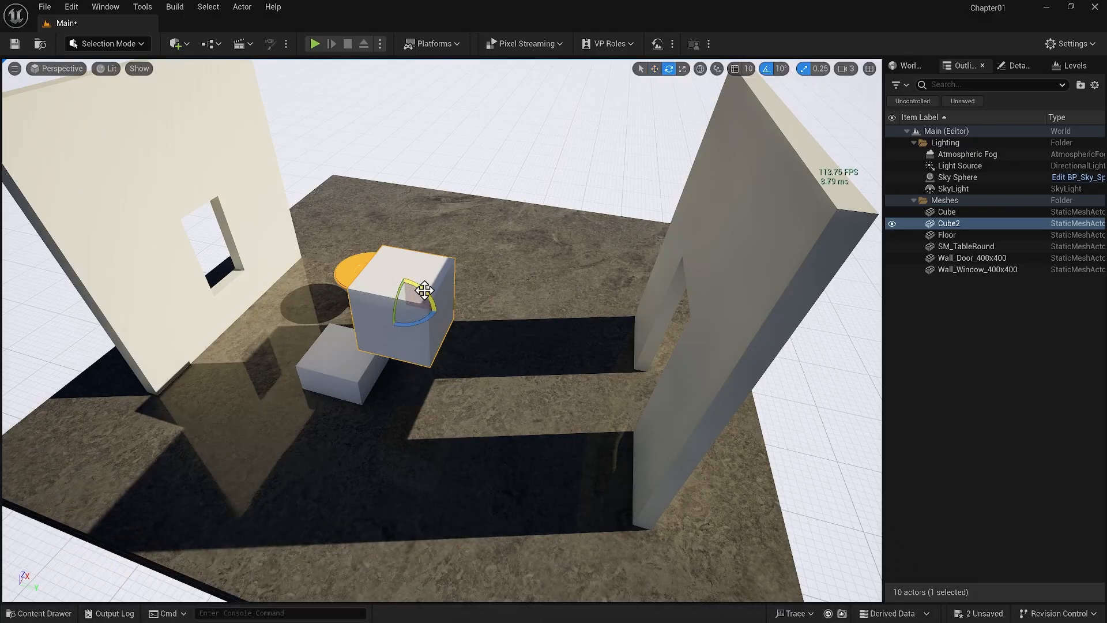
left_click_drag(424, 290, 396, 300)
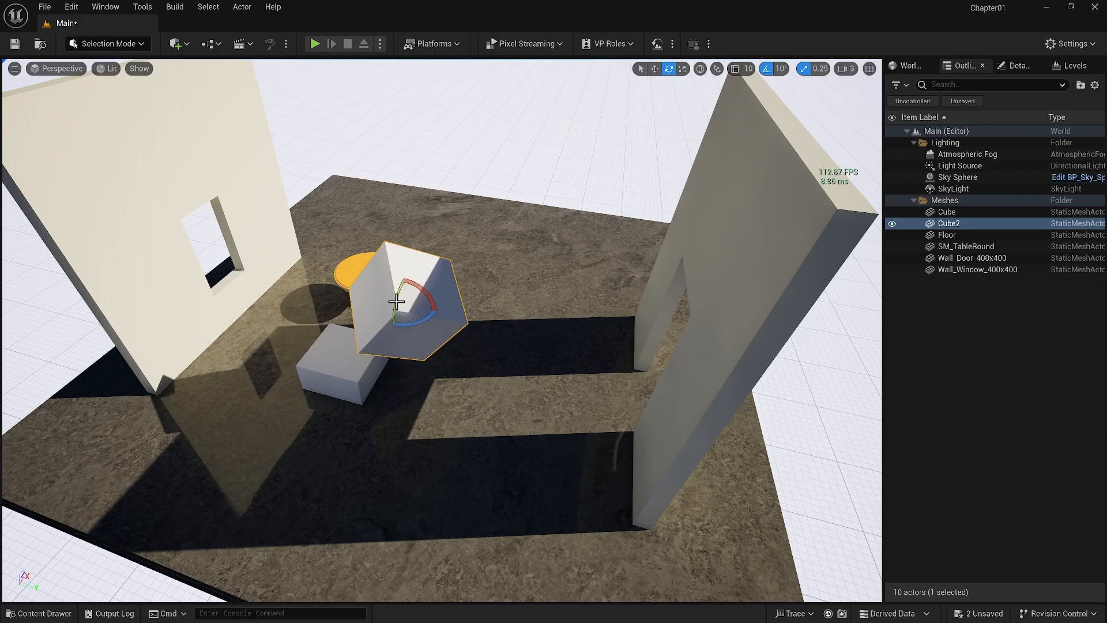
scroll(388, 318, "up", 4)
middle_click_drag(391, 316, 414, 326)
mouse_move(416, 324)
left_mouse_down()
mouse_move(434, 317)
mouse_move(419, 321)
left_mouse_up()
mouse_move(398, 304)
left_mouse_down()
mouse_move(404, 321)
mouse_move(401, 298)
left_mouse_up()
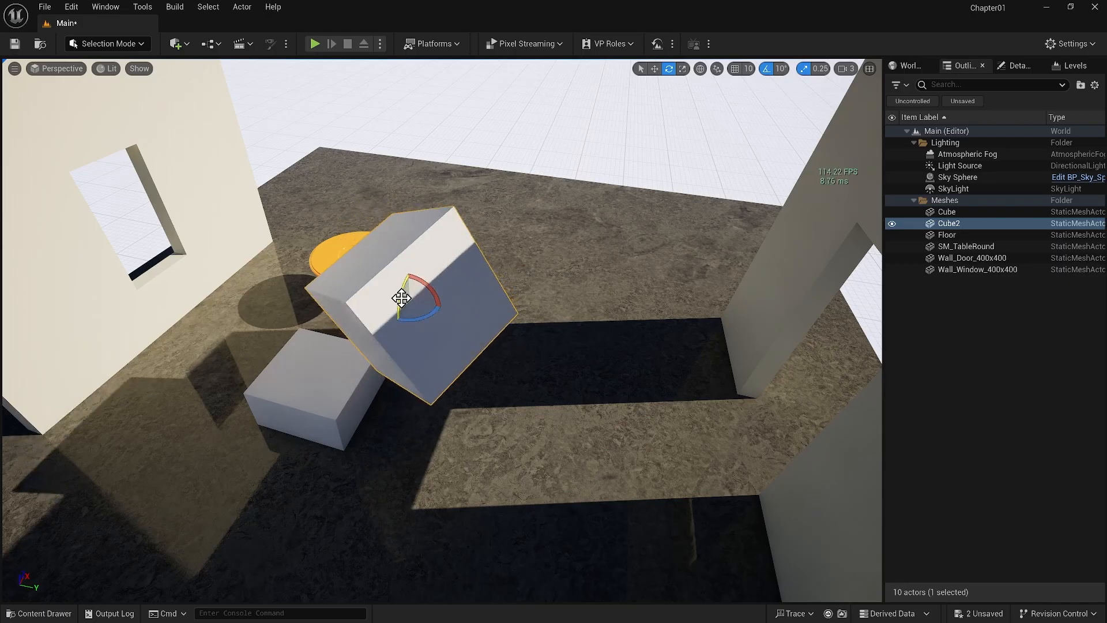
Turn off rotation snapping and rotate Cube2 freely
left_click(779, 69)
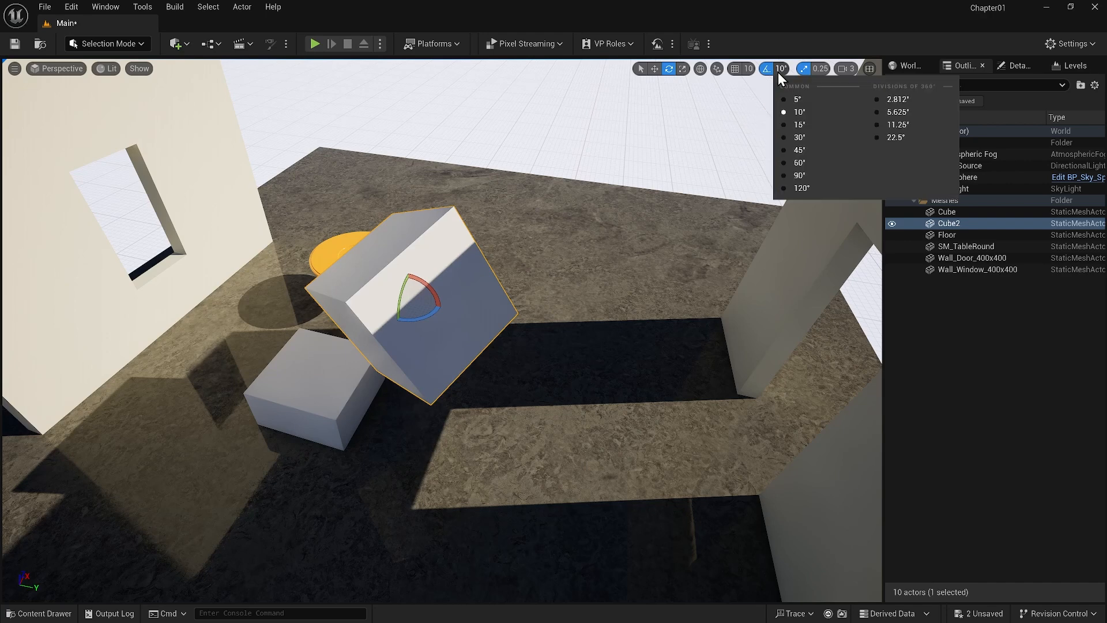
left_click(767, 70)
left_click_drag(399, 304, 411, 323)
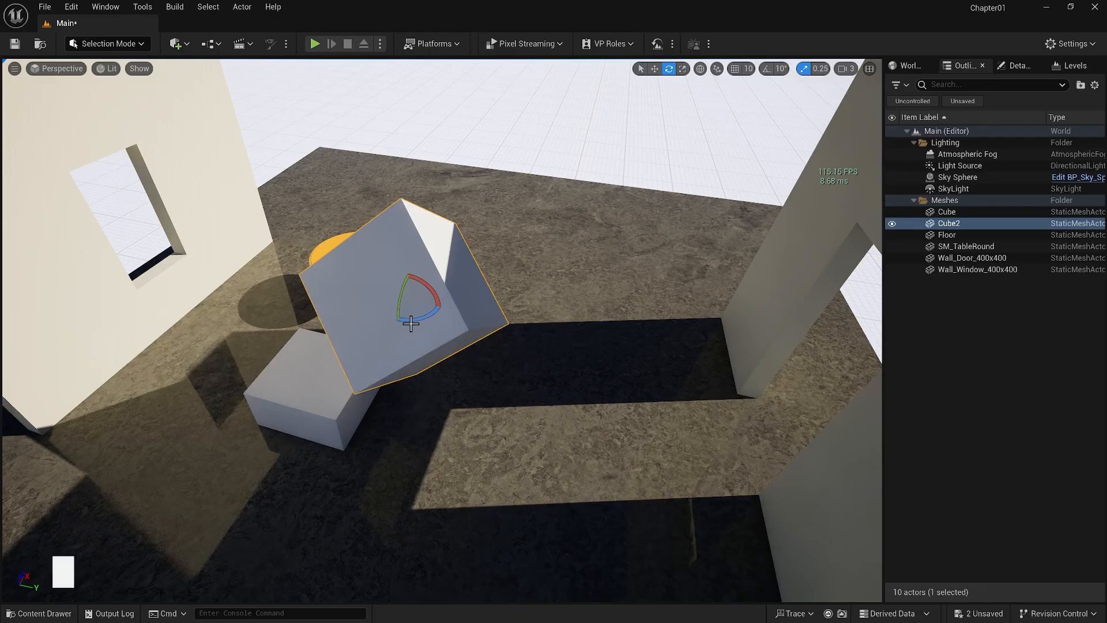
Find the Enable Arcball Rotate viewport preference with the search "arcba", make sure it is enabled, and rotate Cube2 freely about all axes
left_click(72, 7)
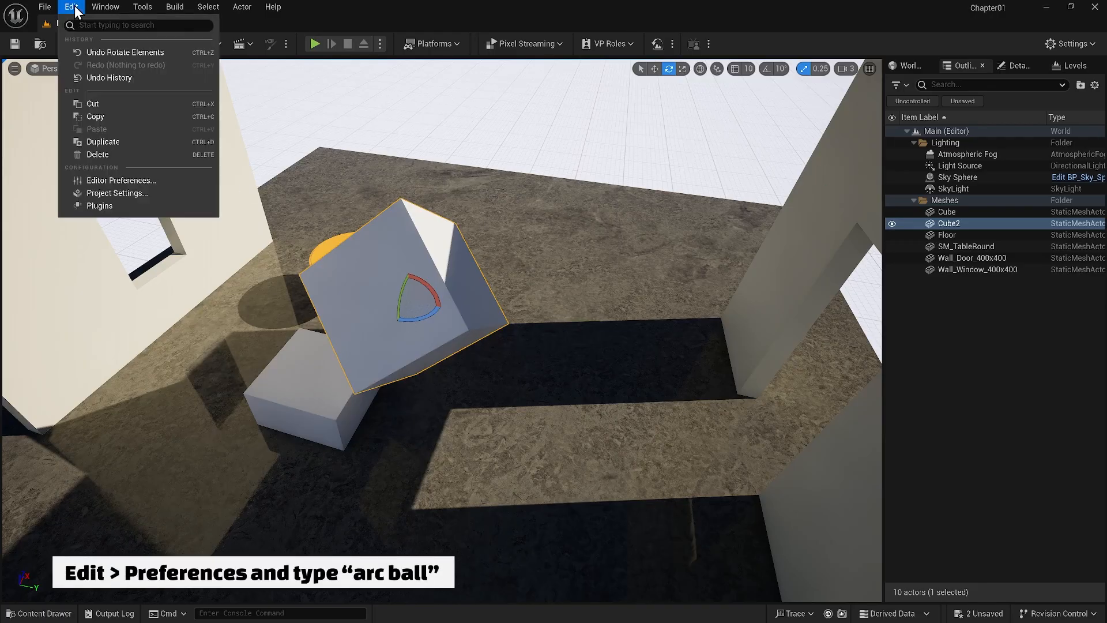
left_click(140, 181)
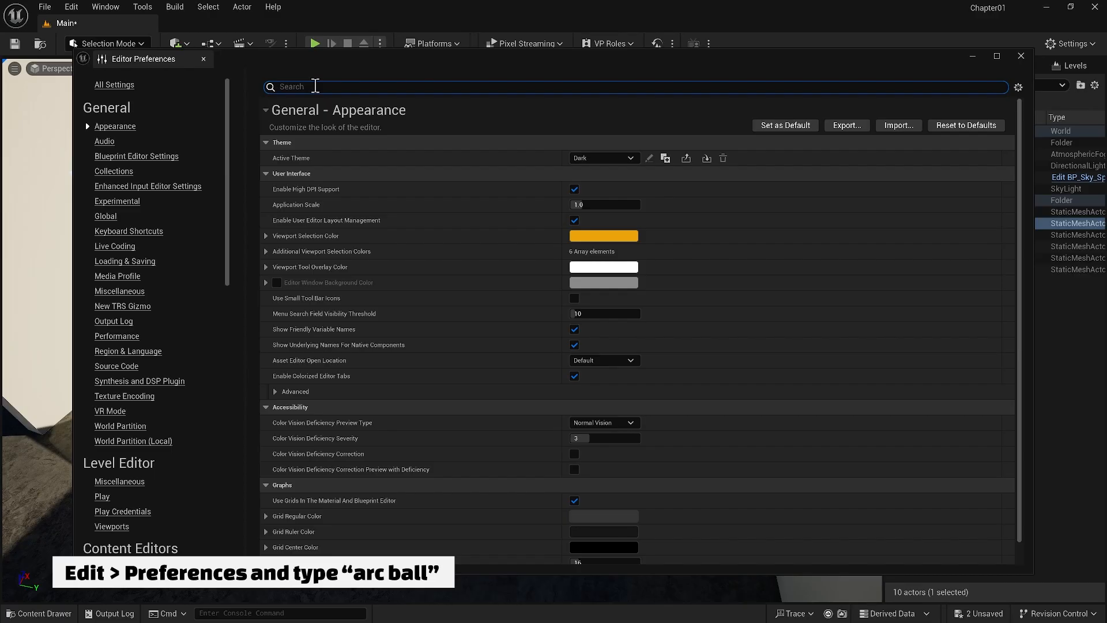
type("arcba")
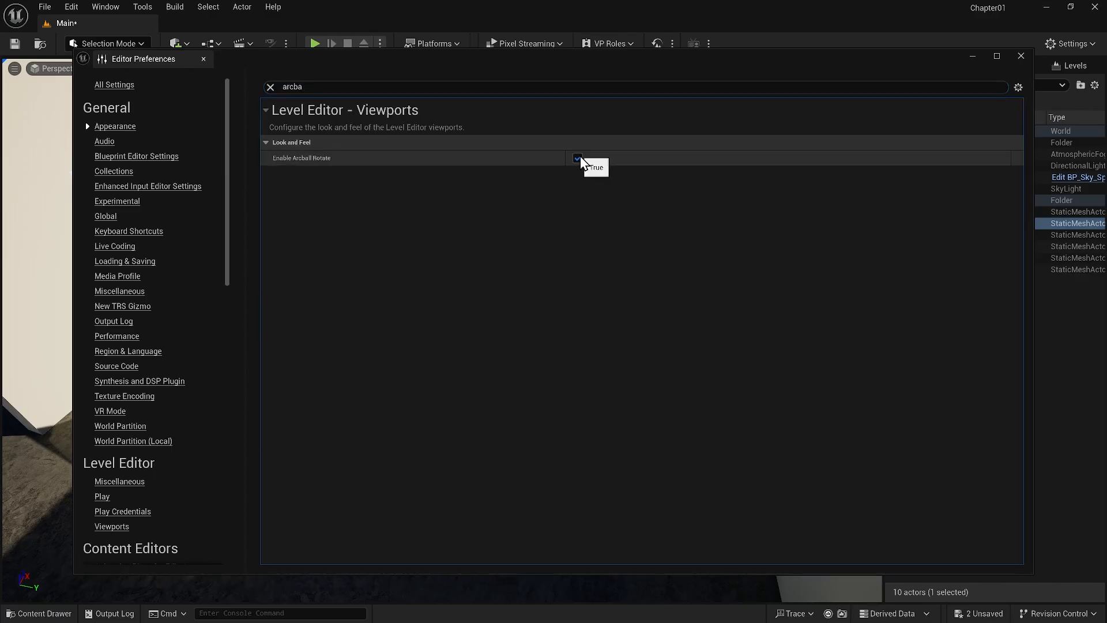
left_click(1021, 58)
left_click_drag(416, 301, 450, 266)
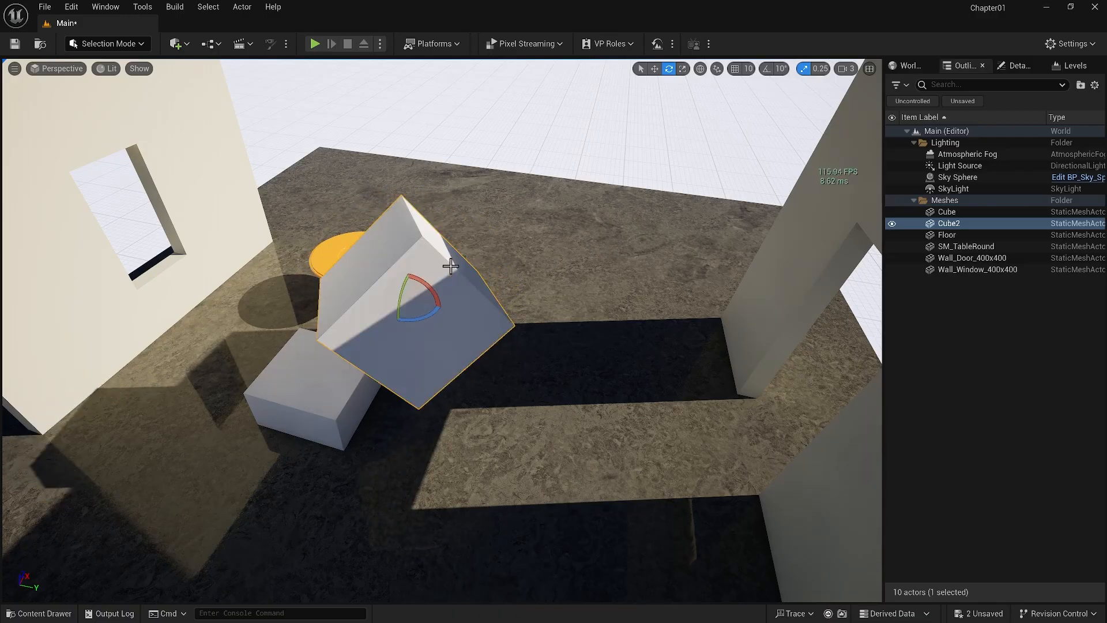
Adjust Cube2's location and rotation with its details shown, and reset both properties to their defaults
left_click(1031, 68)
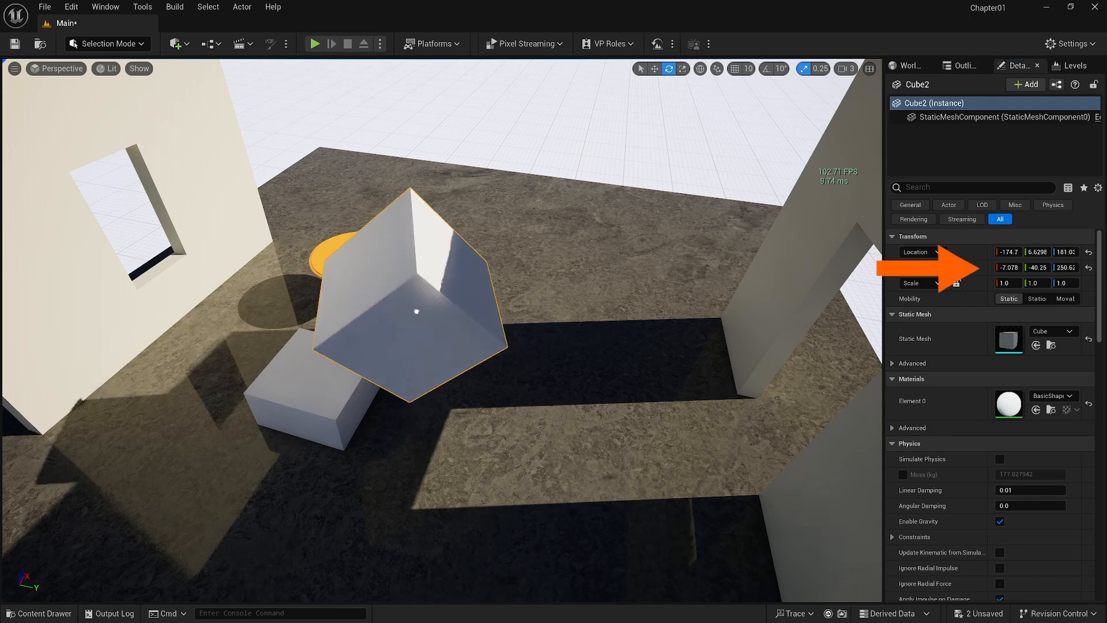
left_click_drag(416, 311, 455, 311)
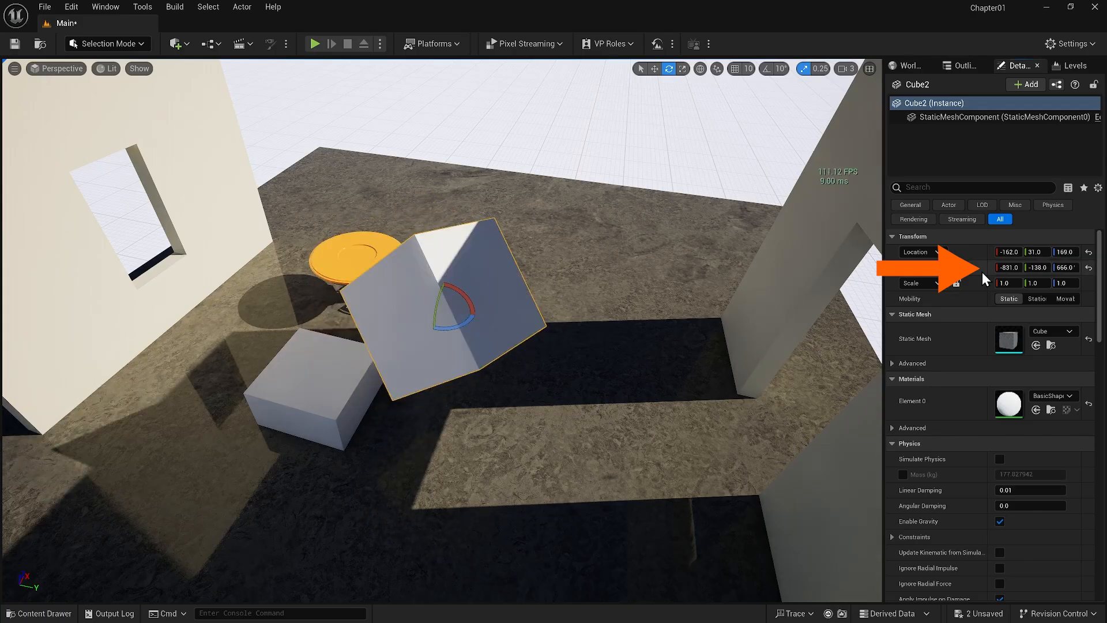
left_click(1089, 269)
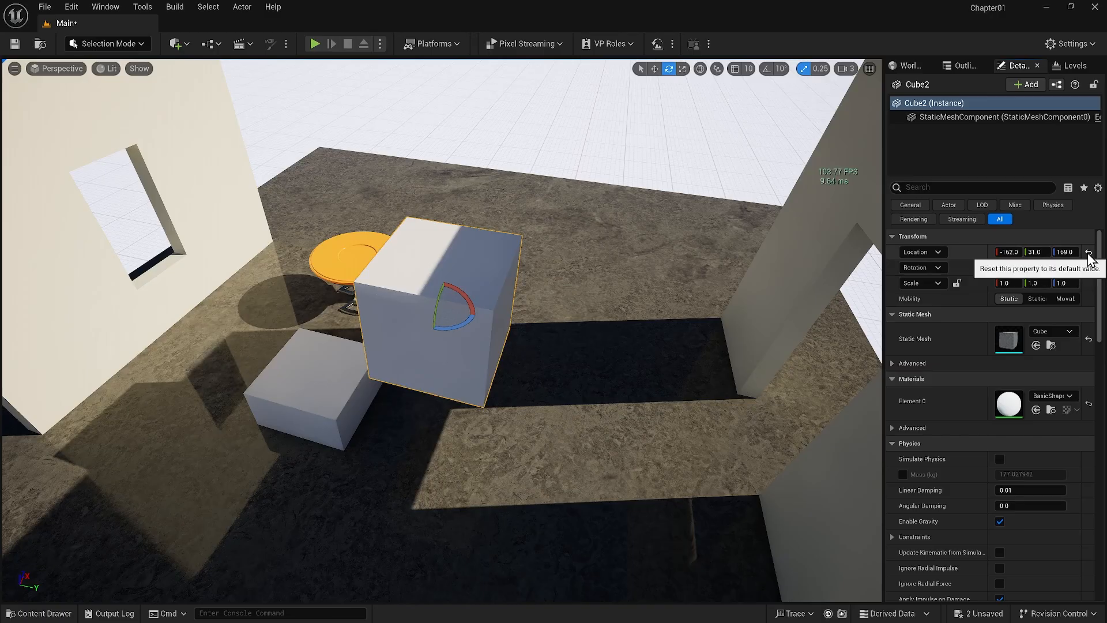
left_click(1089, 253)
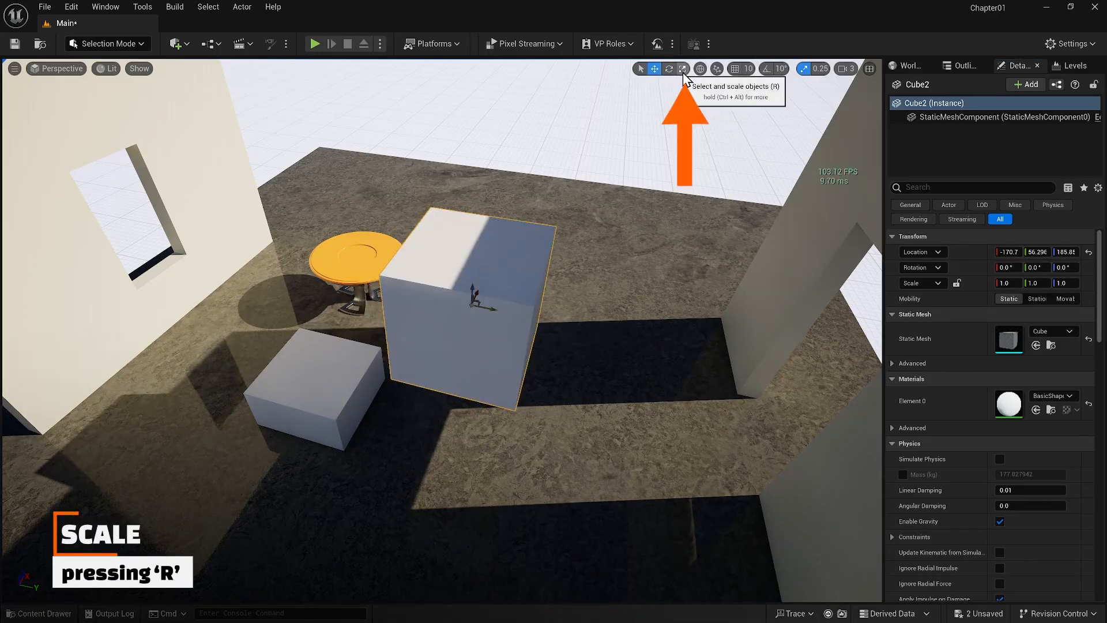
Activate the Scale tool, scale Cube2 non-uniformly with 0.25 snapping, and reset its scale to the default
left_click(682, 69)
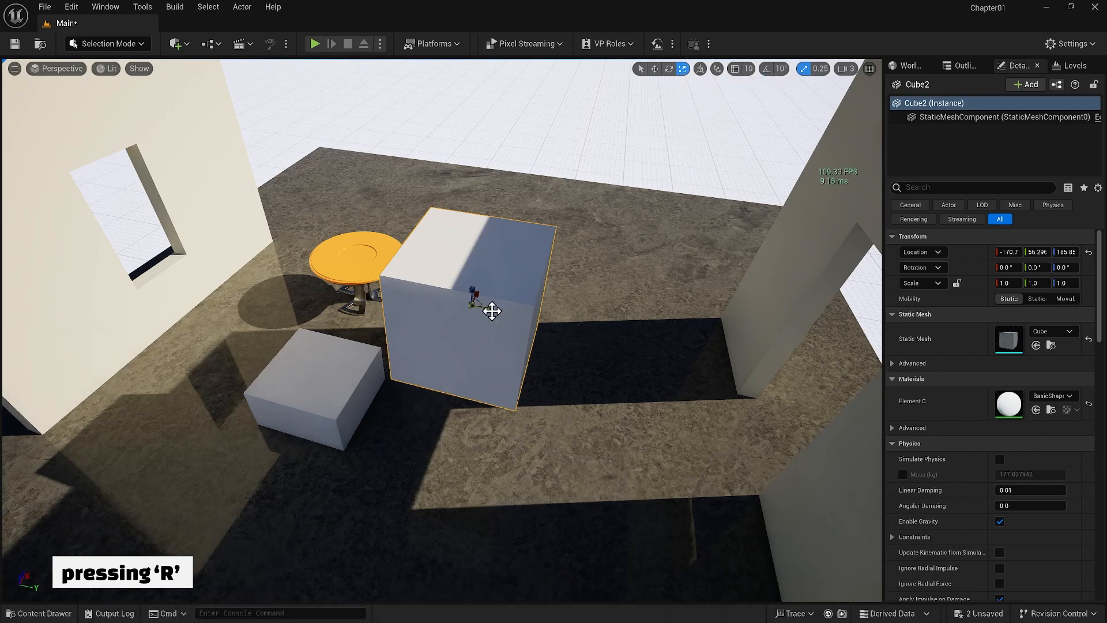
left_click_drag(490, 311, 502, 283)
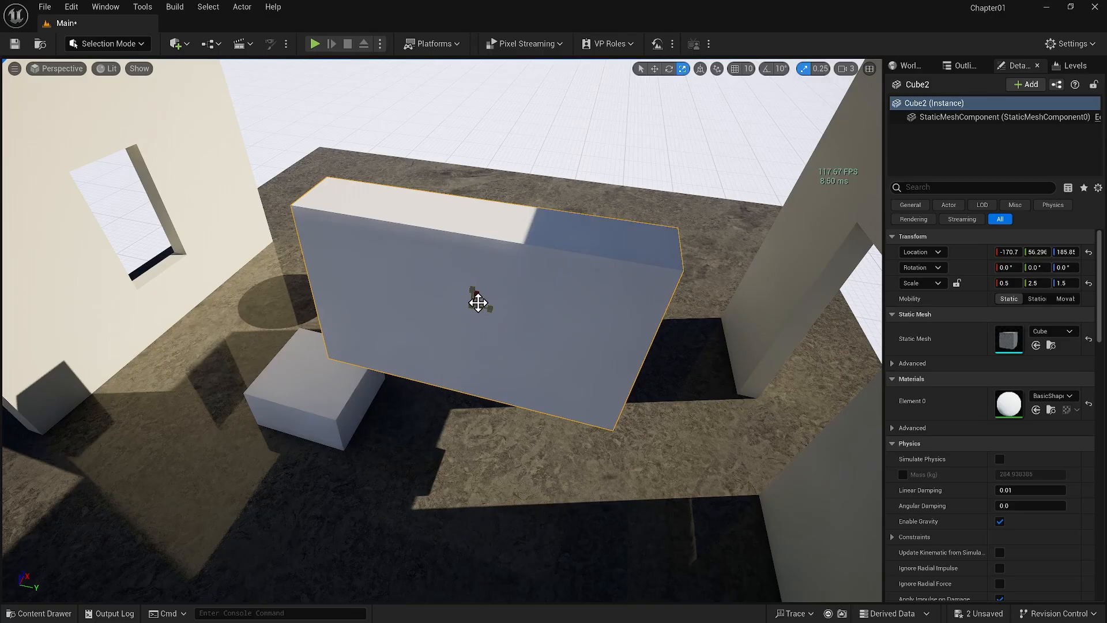
mouse_move(478, 302)
left_mouse_down()
mouse_move(466, 298)
mouse_move(471, 307)
left_mouse_up()
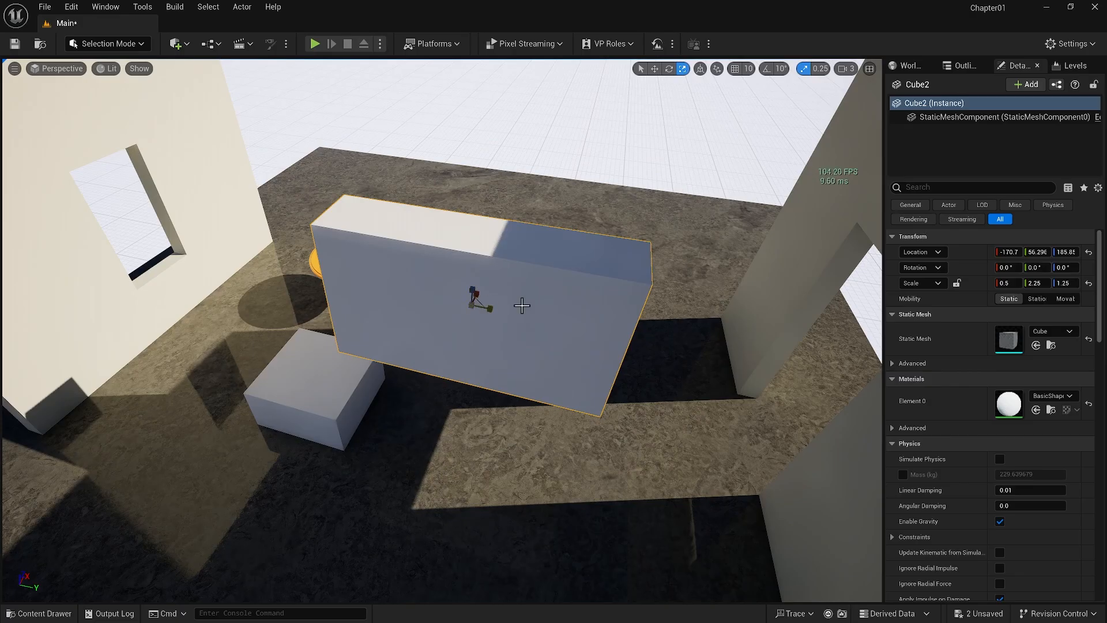
left_click(1088, 283)
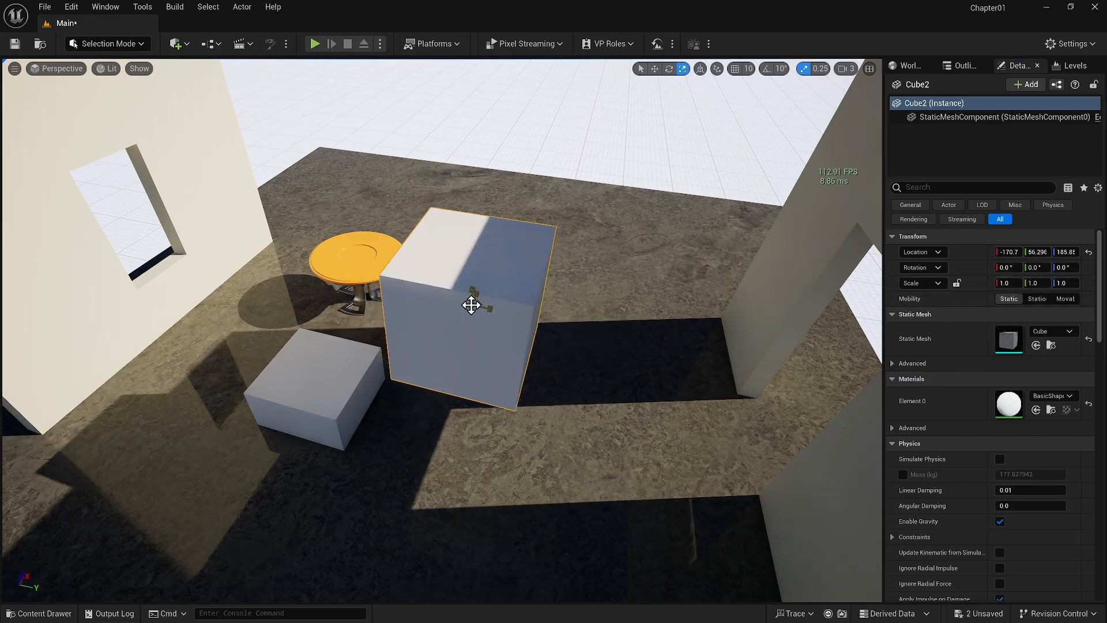
Scale Cube2 uniformly to 1.25 and lock its scale ratio to try proportional scaling through the scale values
mouse_move(469, 302)
left_mouse_down()
mouse_move(484, 286)
mouse_move(472, 299)
left_mouse_up()
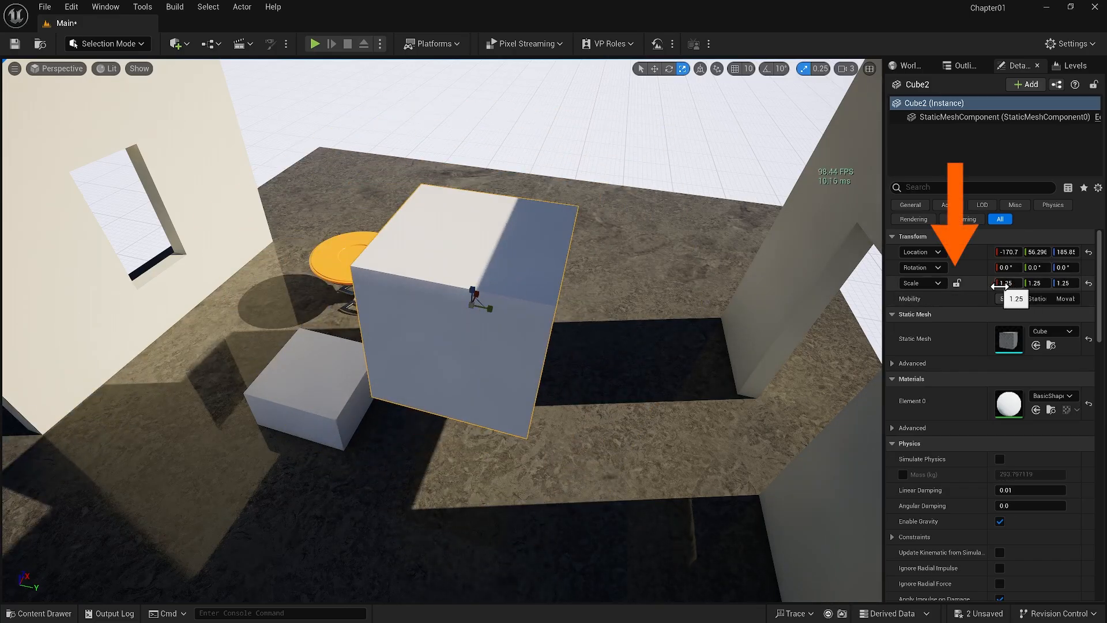
left_click(956, 283)
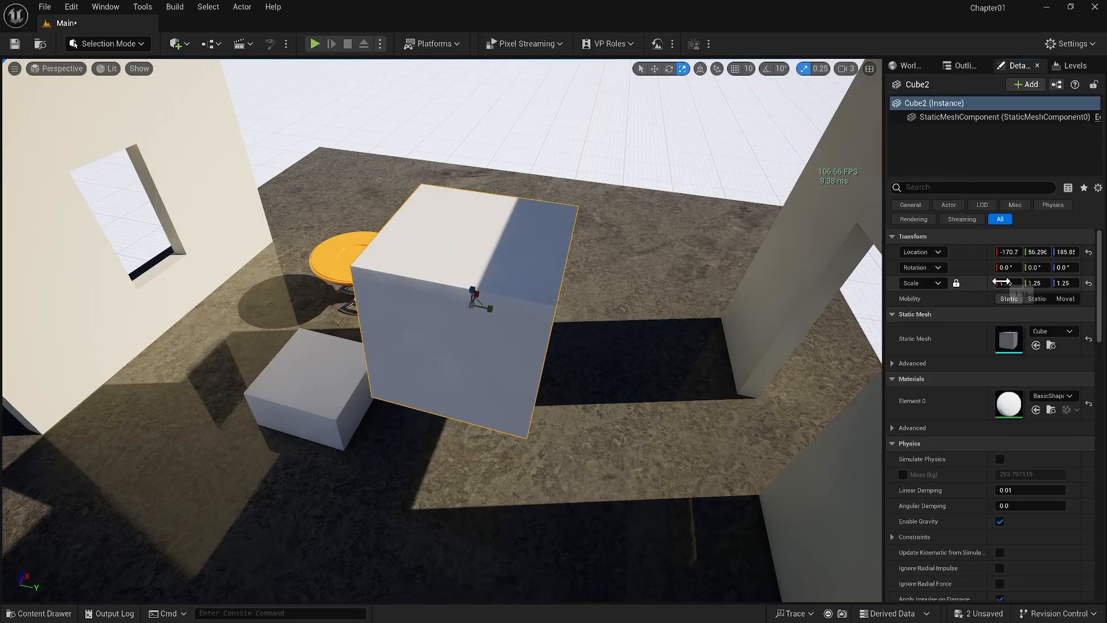
mouse_move(1001, 282)
left_mouse_down()
mouse_move(1036, 282)
mouse_move(1001, 282)
left_mouse_up()
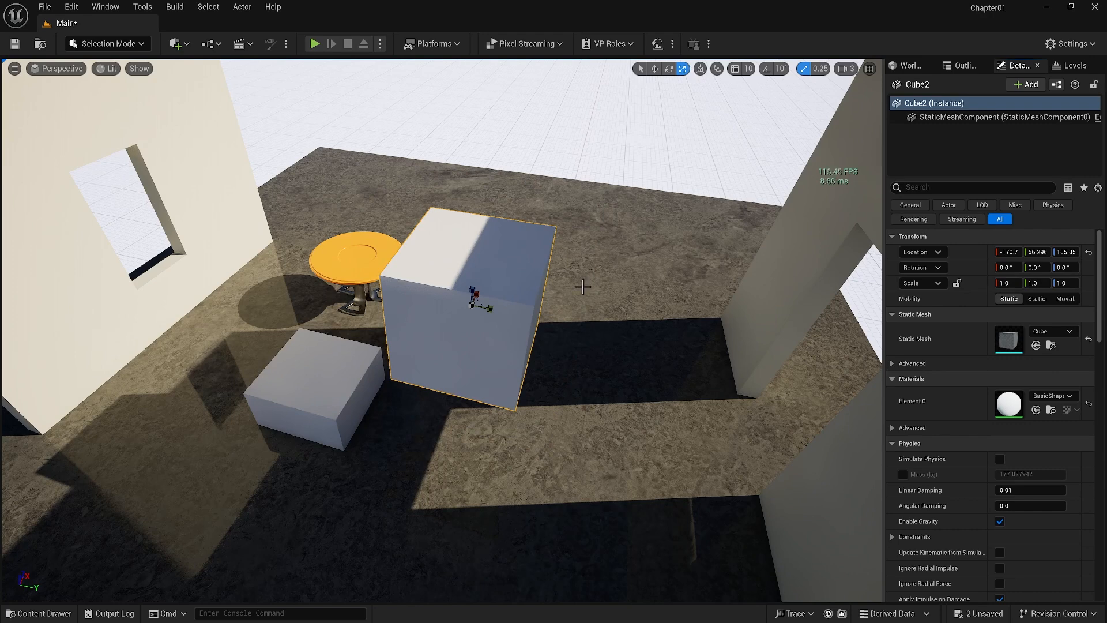
Scale Cube2 to 1.75 along Y, turn off scale snapping, and scale it freely into a thin slab about 0.12 × 1.17 × 1.61
left_click_drag(489, 313, 518, 329)
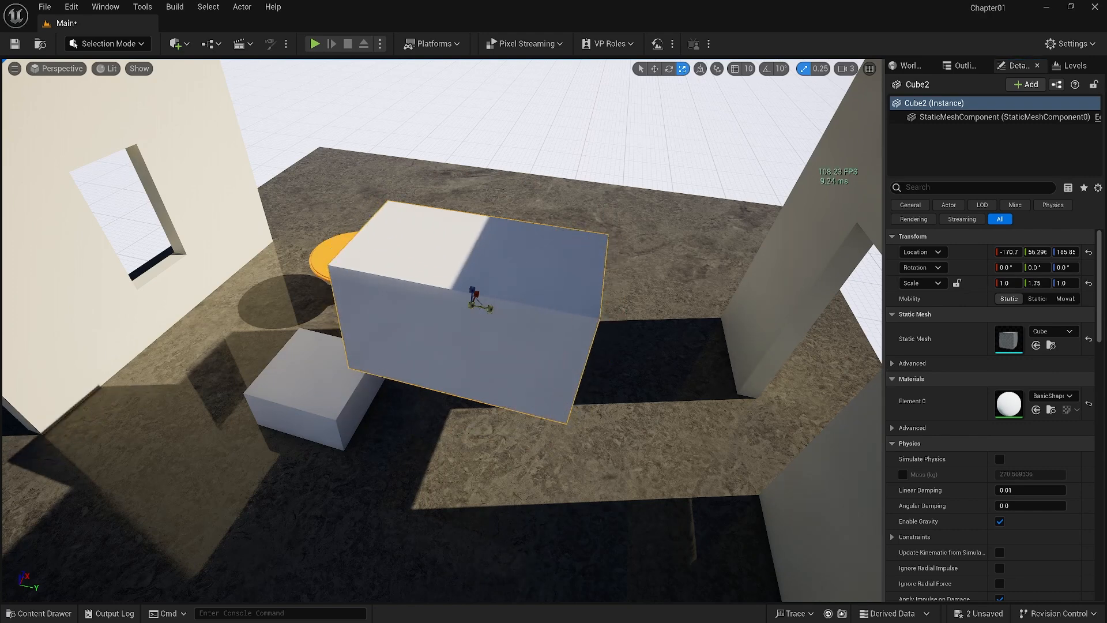
left_click(816, 74)
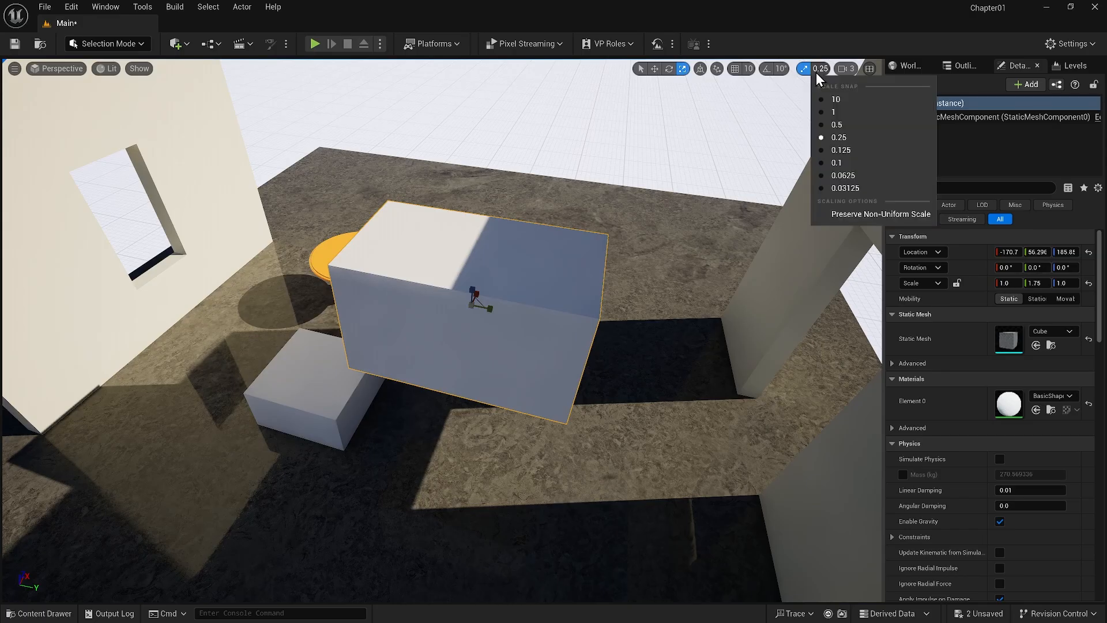
left_click(802, 69)
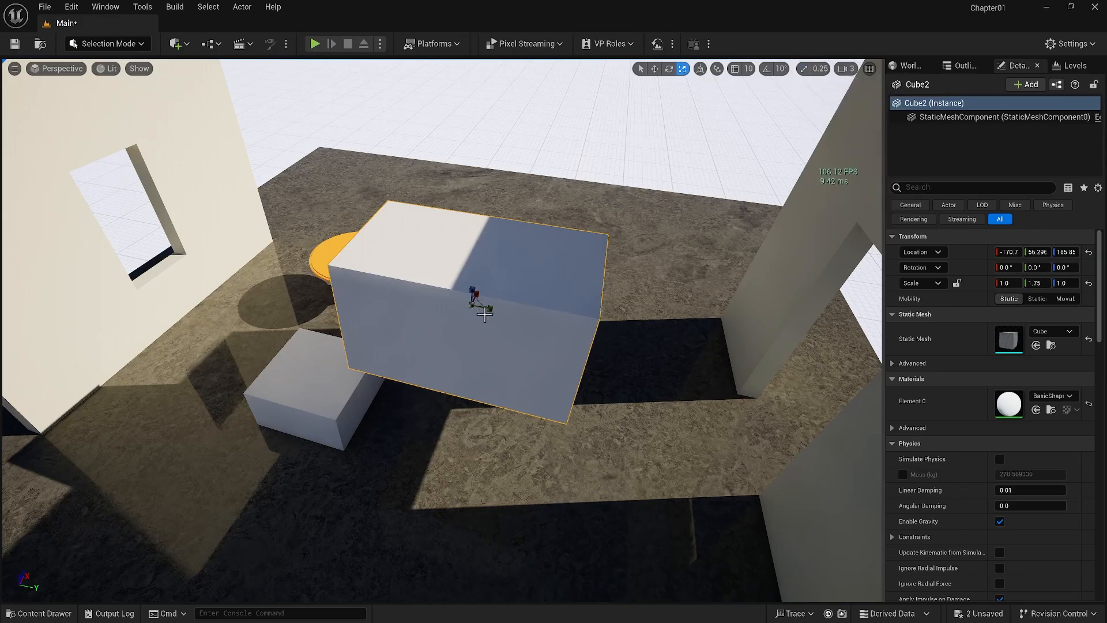
left_click_drag(489, 310, 467, 311)
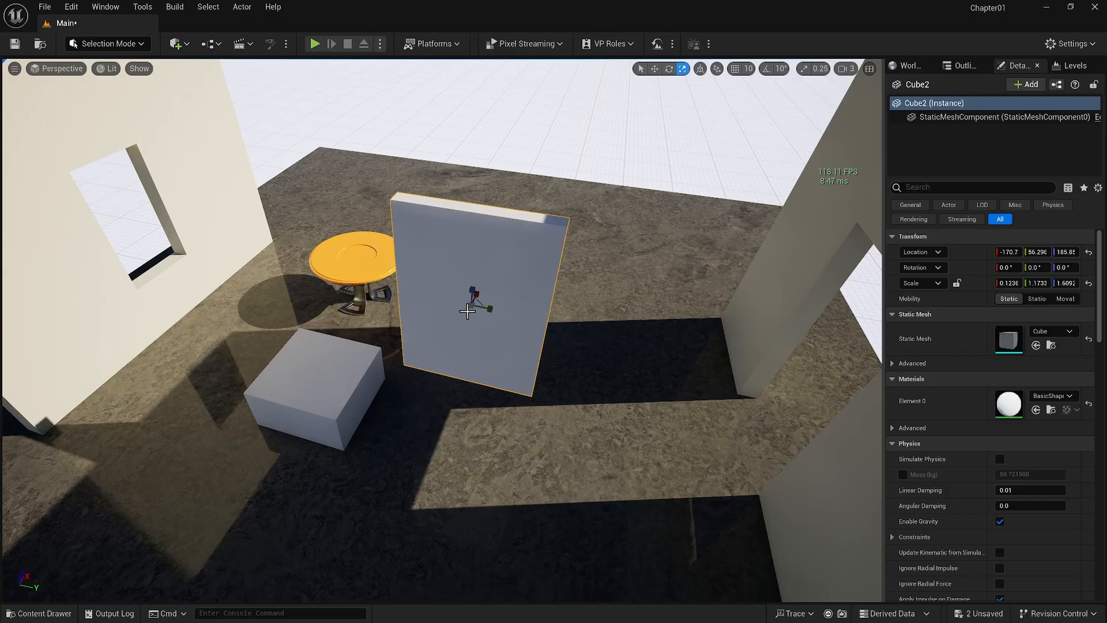
Scale Cube2 into a tall thin panel of about 0.13 × 1.75 × 3.87 and move it behind the round table, switching between the transform tools
right_click_drag(467, 311, 467, 300)
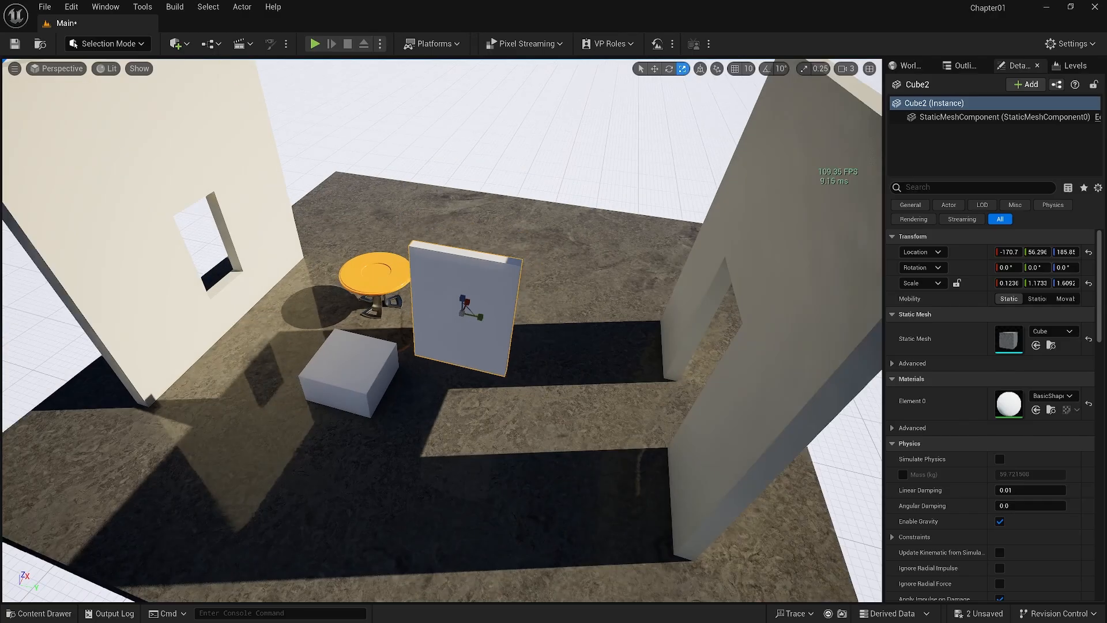
left_click_drag(473, 307, 478, 305)
right_click_drag(521, 373, 520, 345)
left_click_drag(458, 289, 414, 199)
key("w")
key("e")
key("w")
key("q")
key("e")
key("r")
key("w")
left_click(355, 247)
left_click(373, 240)
Raise Cube2 slightly, snap it down to the floor, and move it along Y to about -203.5
scroll(373, 240, "up", 5)
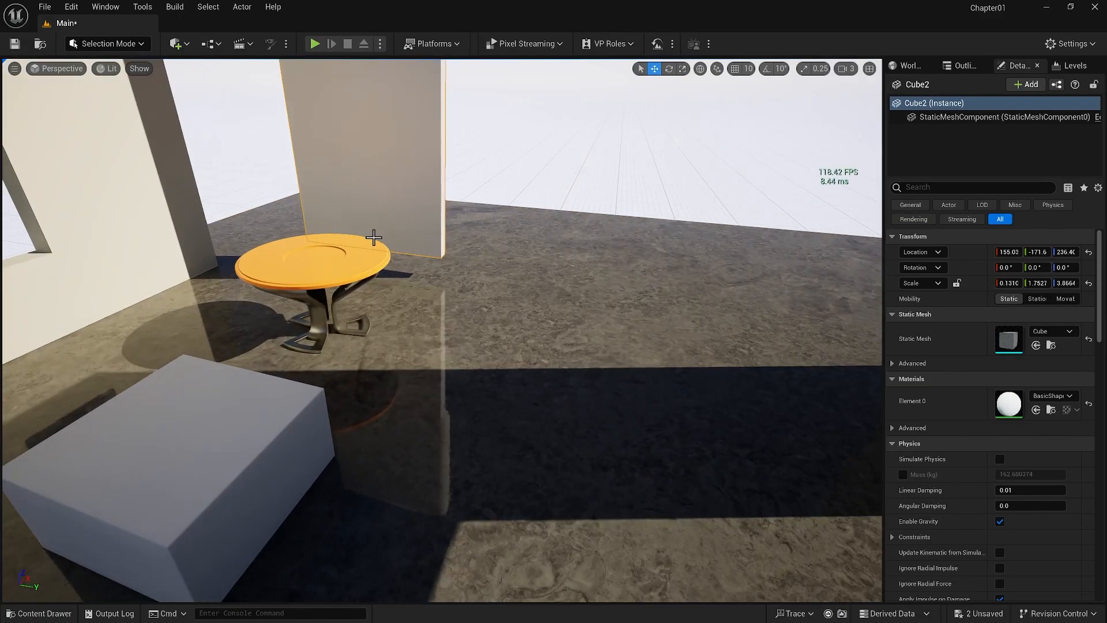
right_click_drag(373, 240, 346, 248)
mouse_move(421, 74)
left_mouse_down()
mouse_move(420, 97)
mouse_move(421, 70)
left_mouse_up()
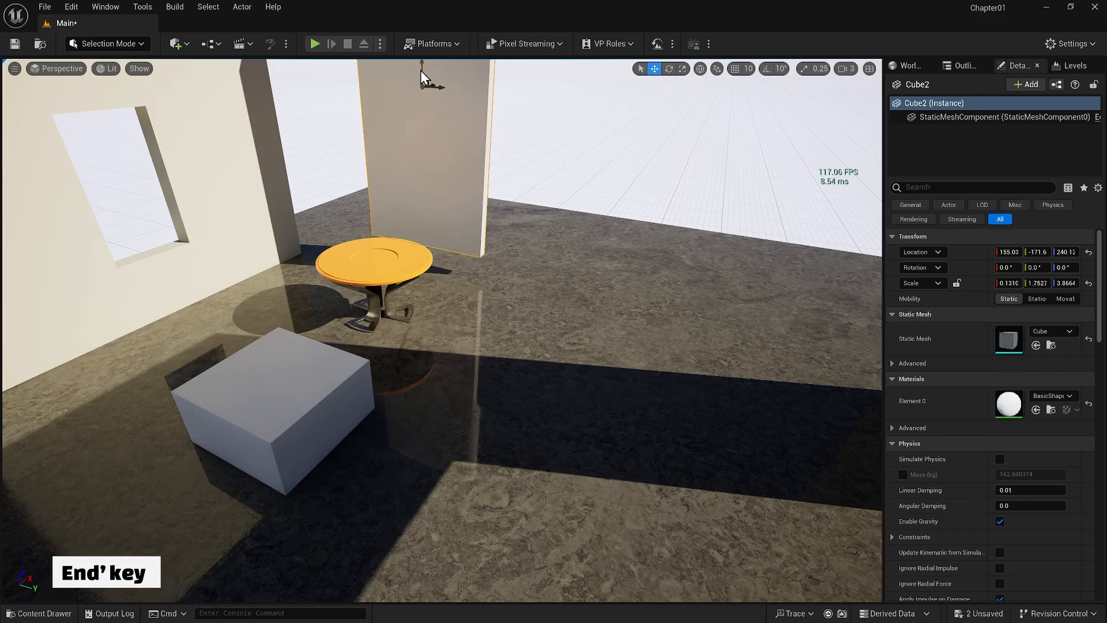
key("End")
key("s")
right_click_drag(509, 232, 568, 236)
left_click_drag(394, 201, 377, 201)
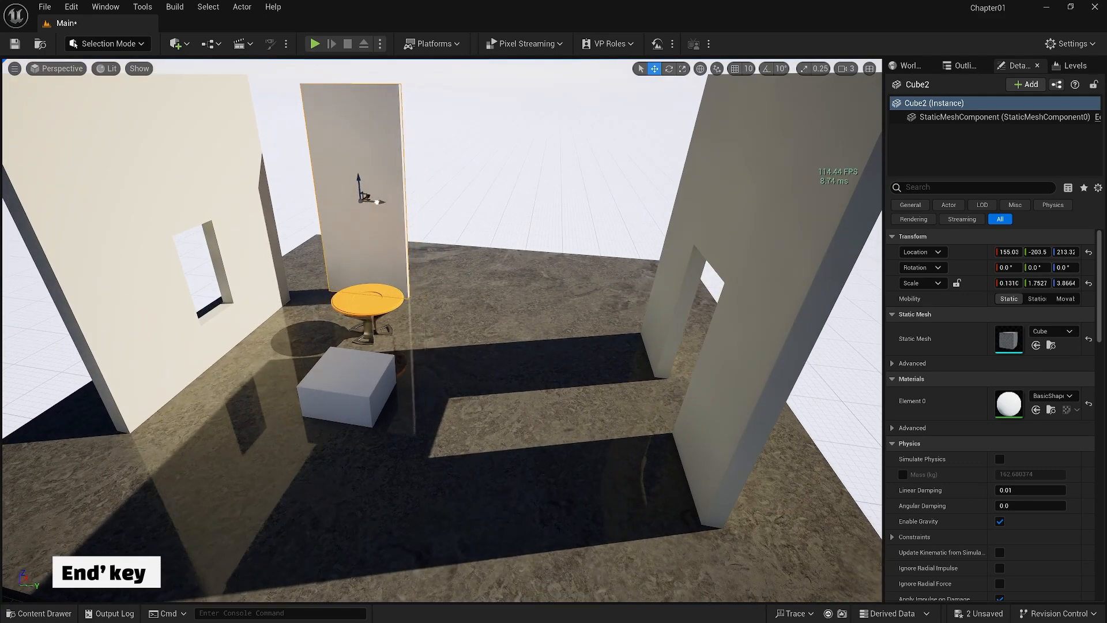
Create two duplicates of the tall Cube2 panel and space them in a row between it and the door wall
key("ctrl+d")
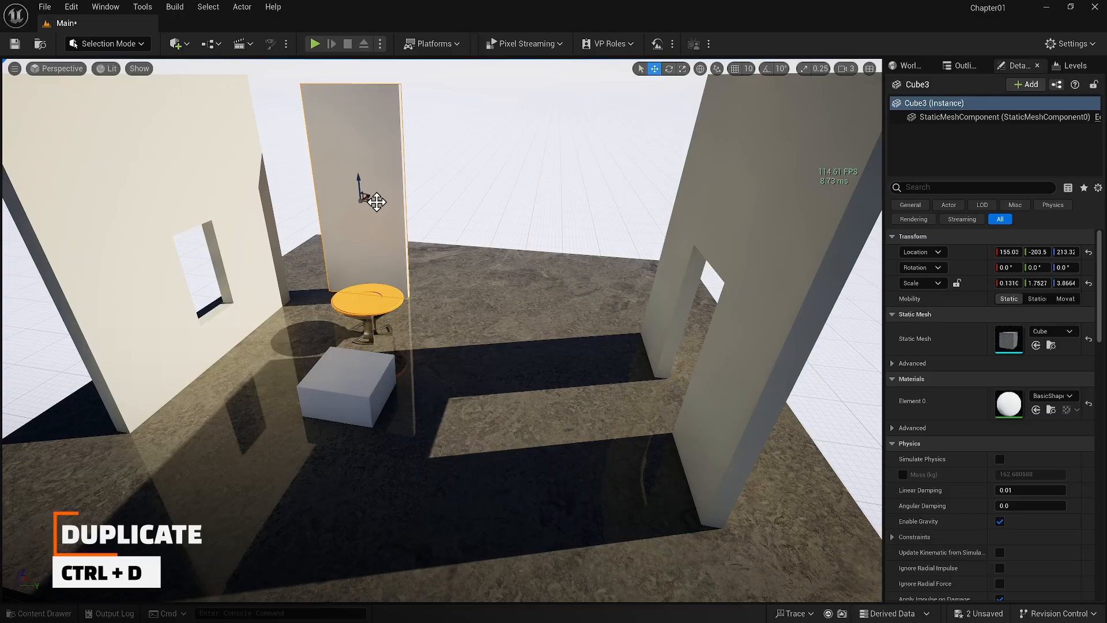
left_click(962, 66)
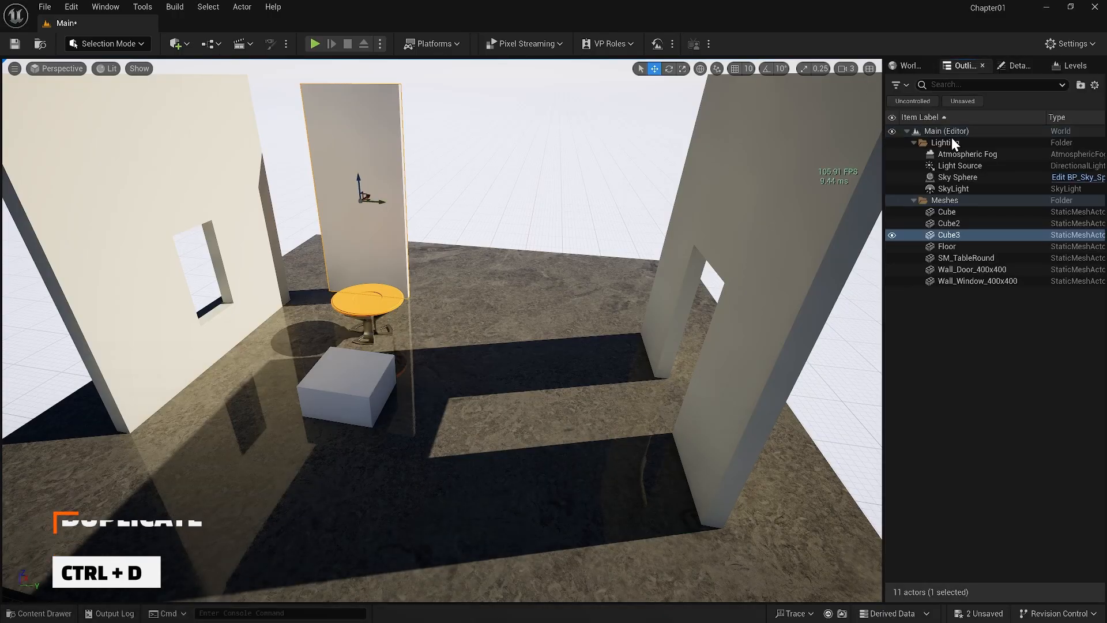
left_click(946, 345)
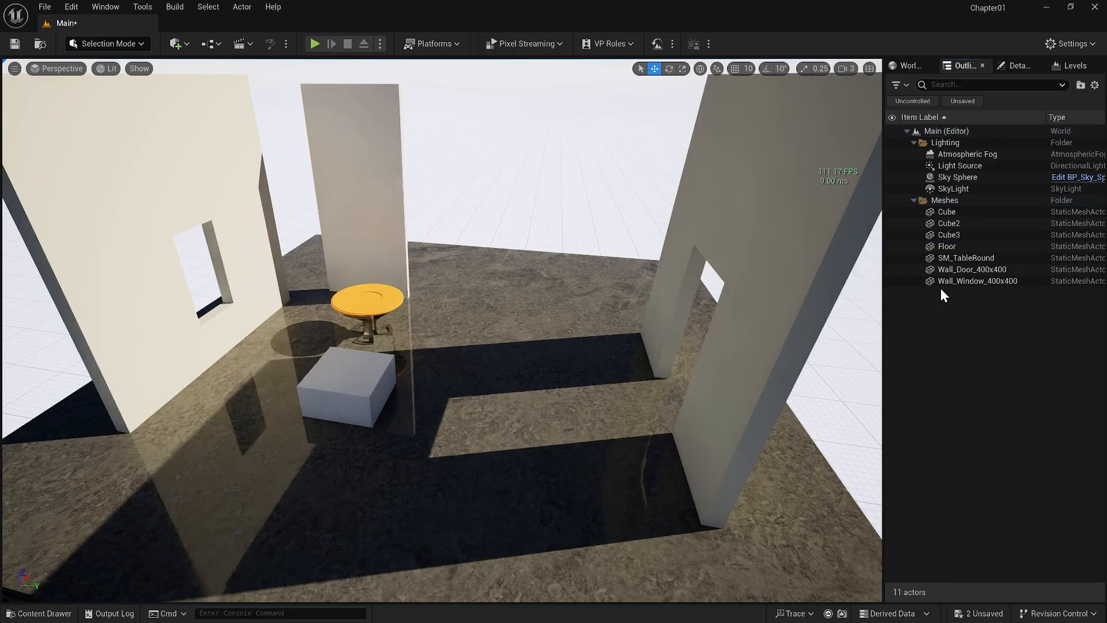
left_click(948, 236)
left_click_drag(377, 203, 484, 226)
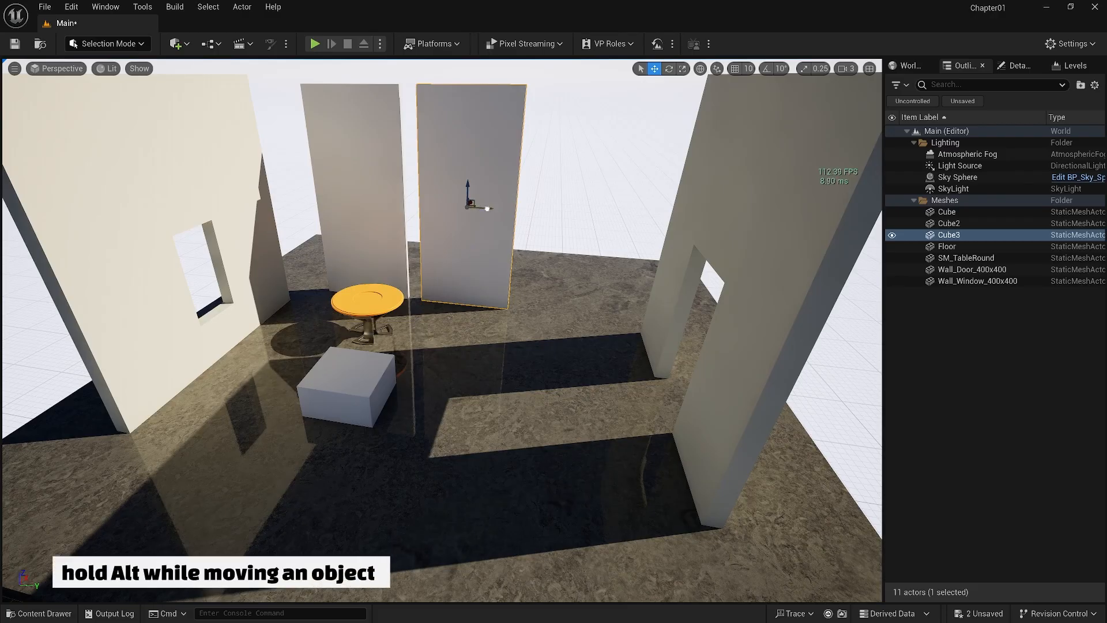
left_click_drag(487, 208, 610, 237, "alt")
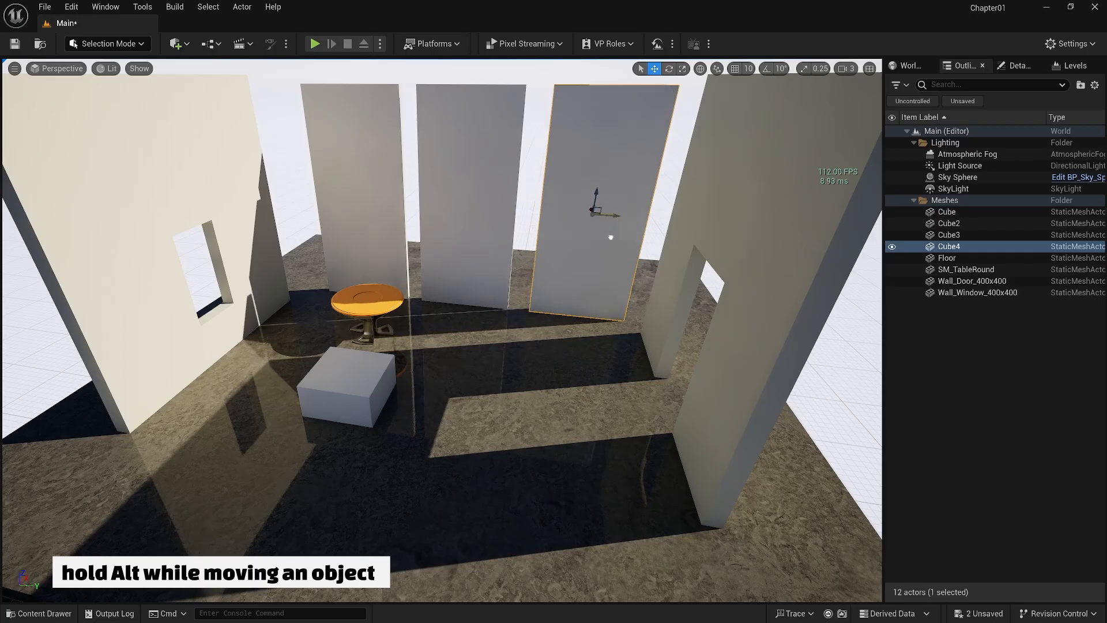
Select the middle panel and rotate it about its vertical axis to about -33°
left_click(531, 219)
left_click(470, 216)
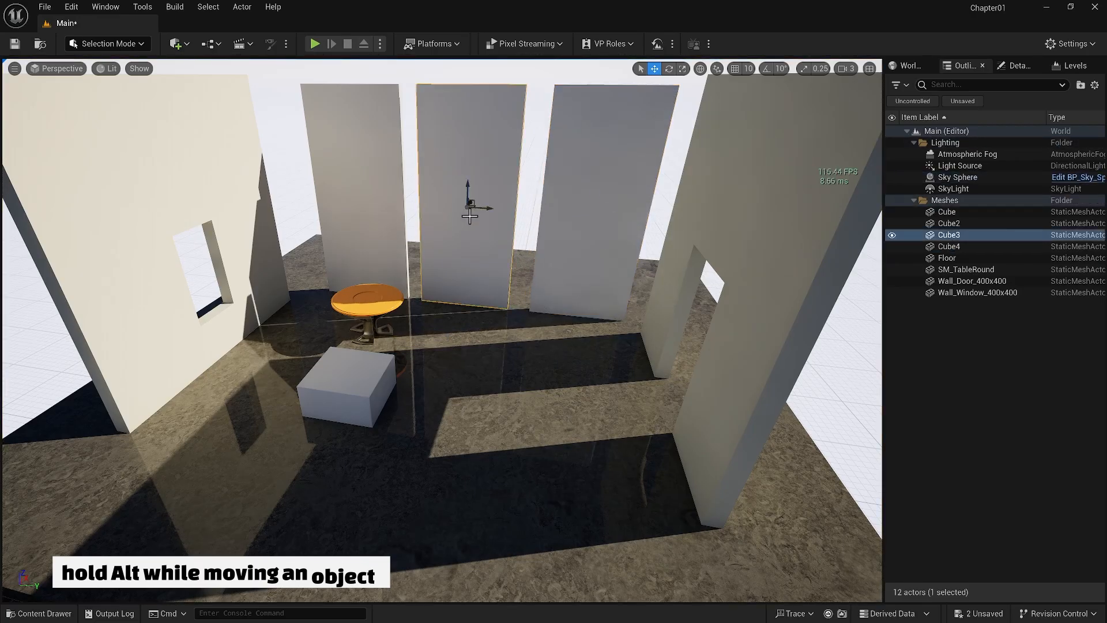
key("e")
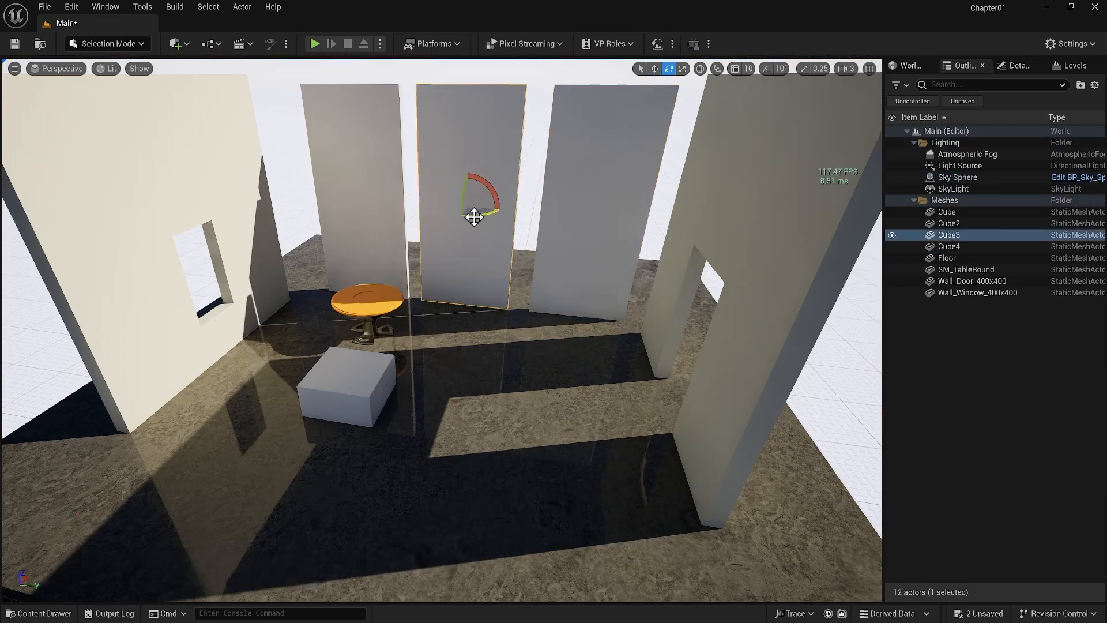
left_click_drag(475, 215, 444, 215)
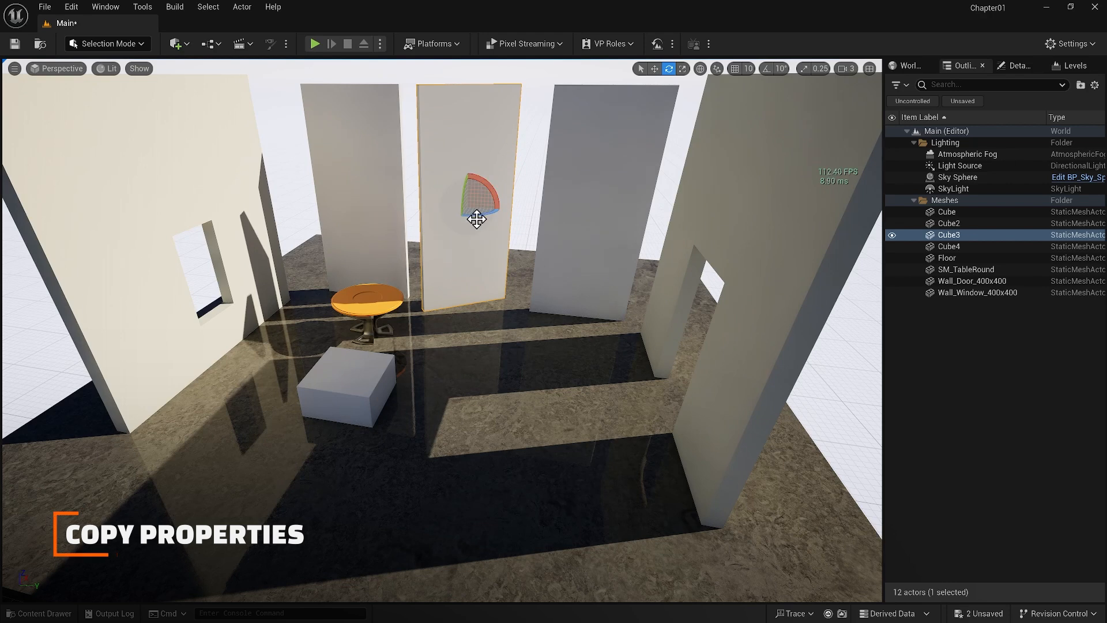
Show the middle panel's details and copy its rotation property
left_click(562, 204)
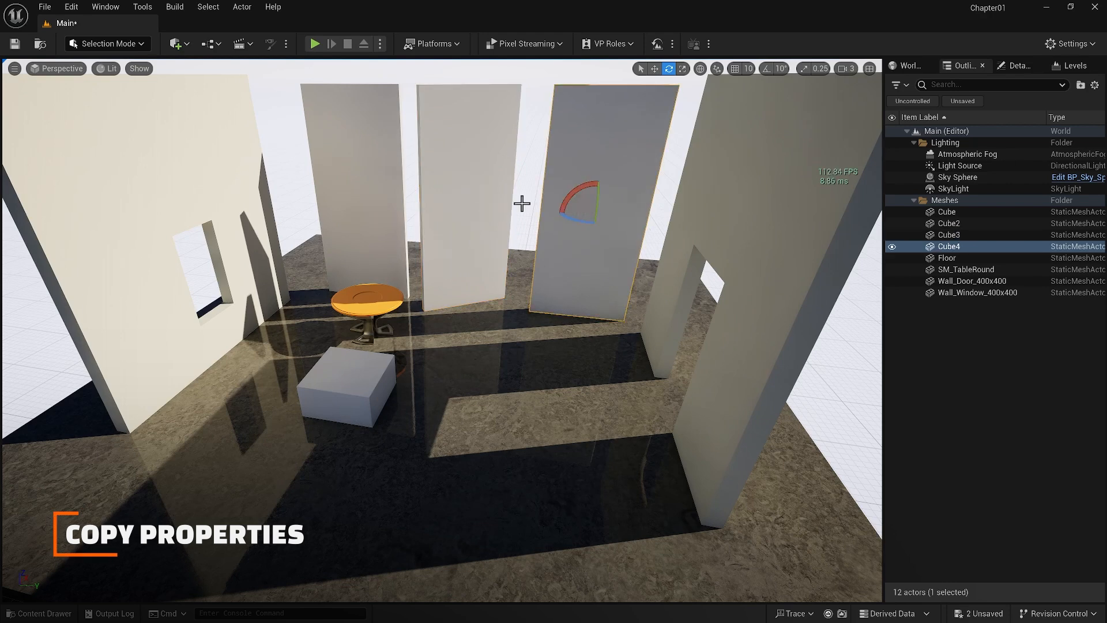
left_click(483, 200, "ctrl")
left_click(458, 238)
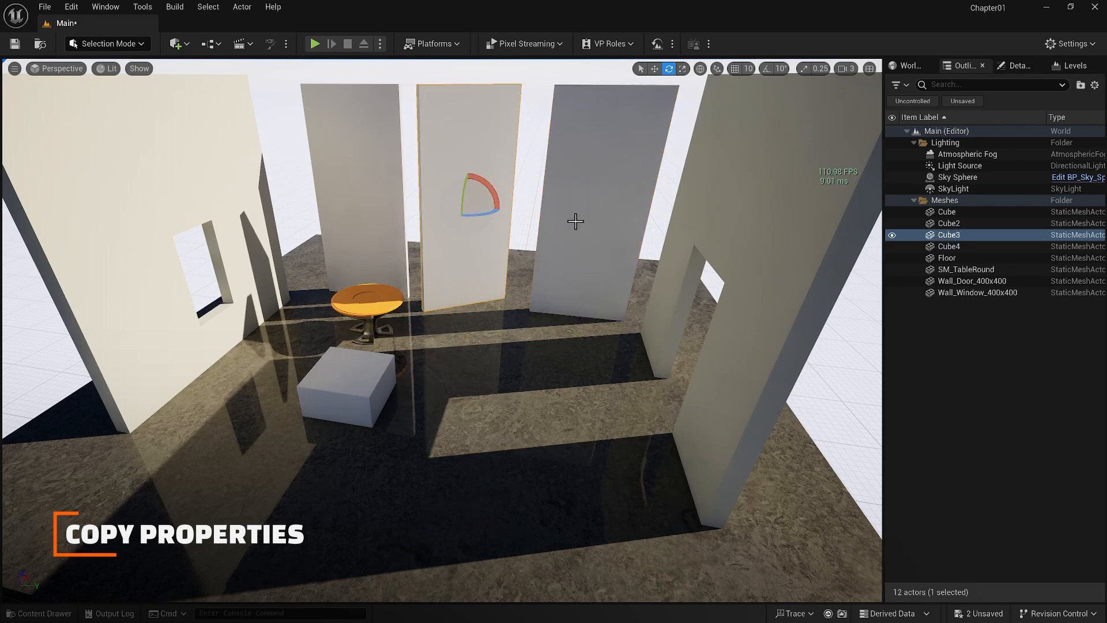
left_click(1017, 65)
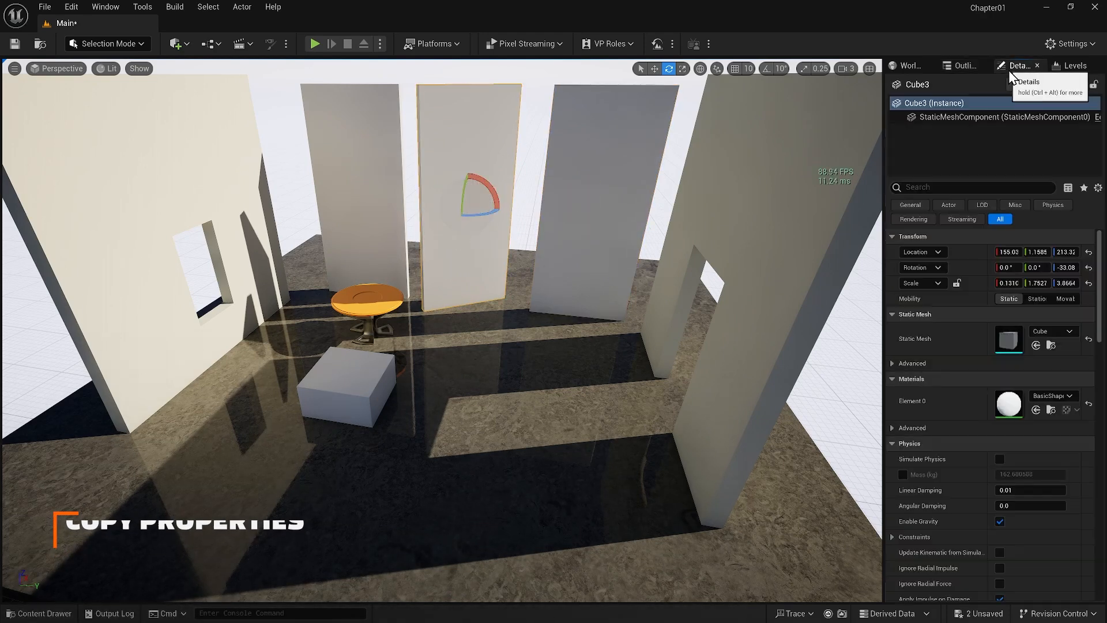
right_click(967, 265)
left_click(994, 286)
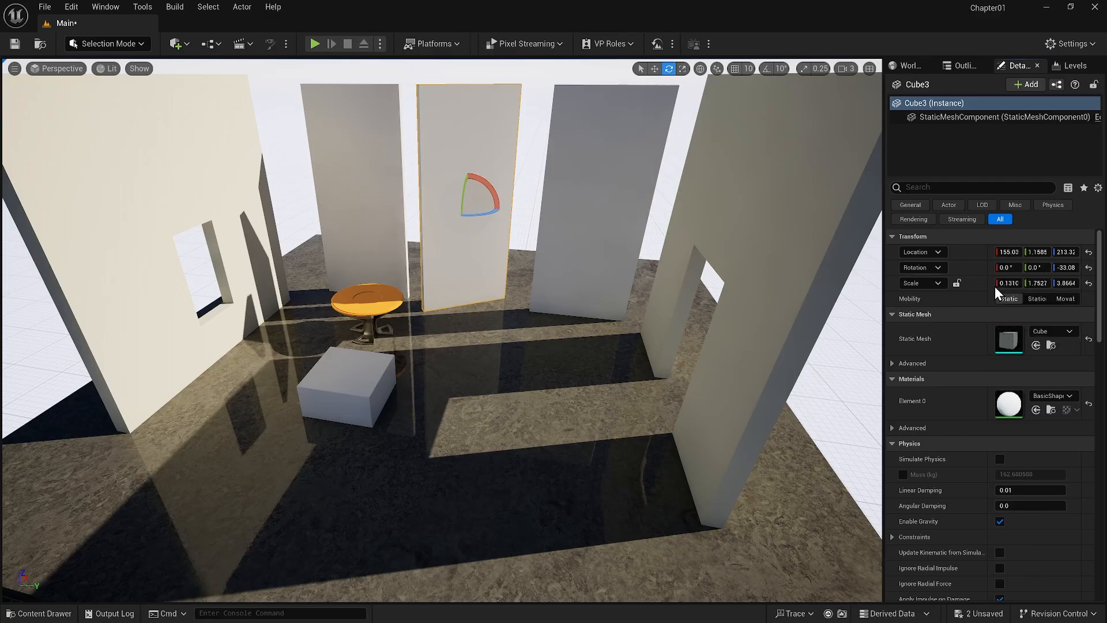
Apply the copied rotation to the tall panel nearest the door wall
left_click(587, 198)
right_click(965, 266)
left_click(998, 302)
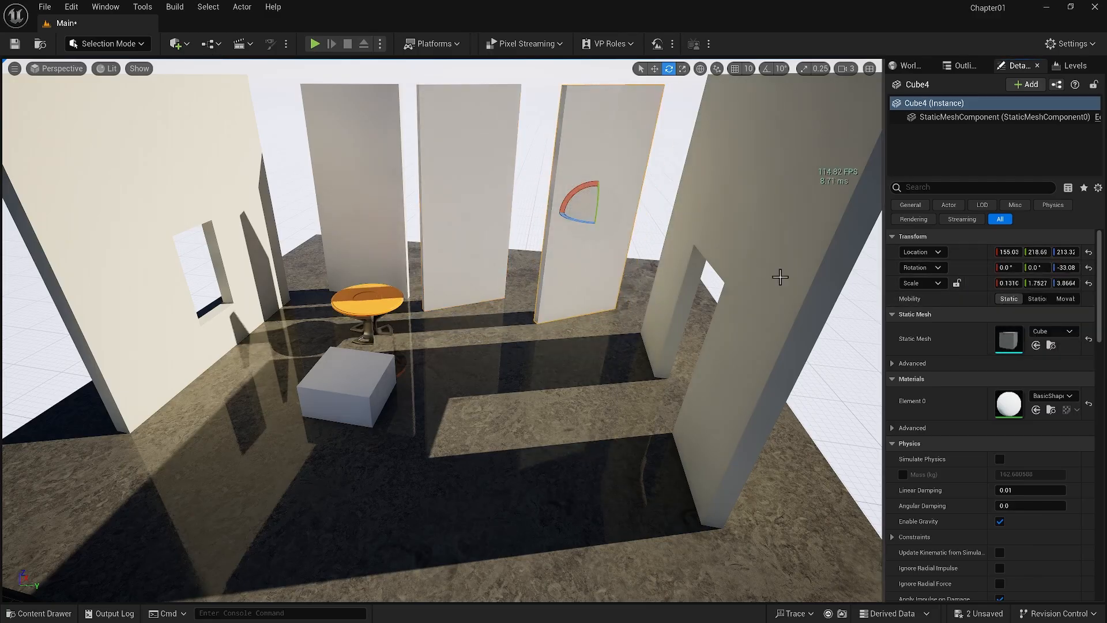
Copy all Transform properties from the panel nearest the door wall onto the small cube, and move the cube along X to about 127.6
left_click(333, 397)
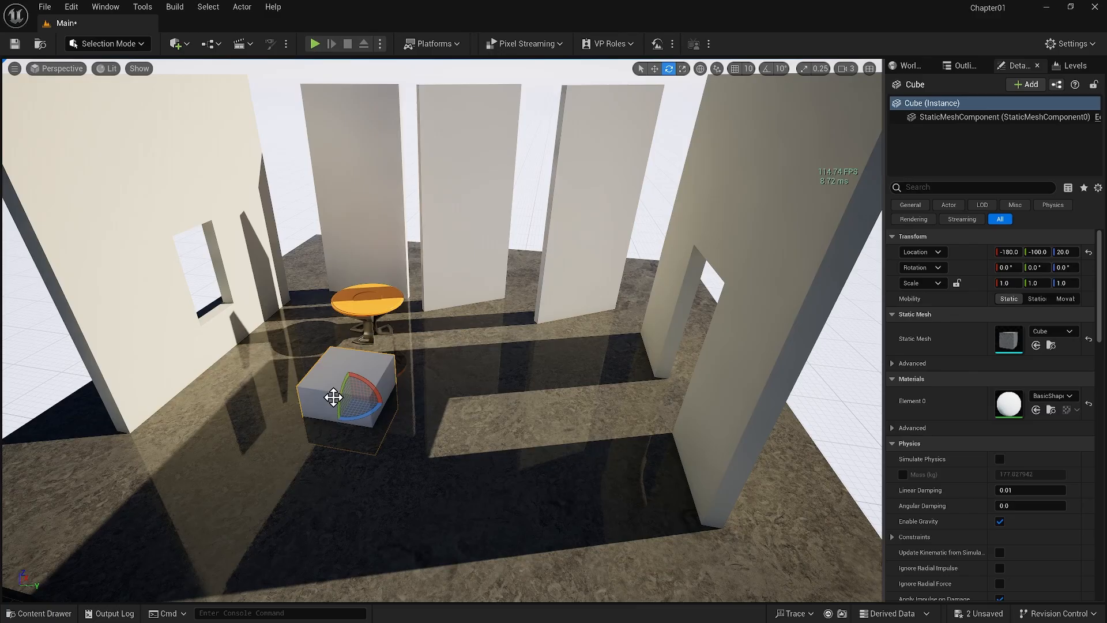
left_click(552, 264, "ctrl")
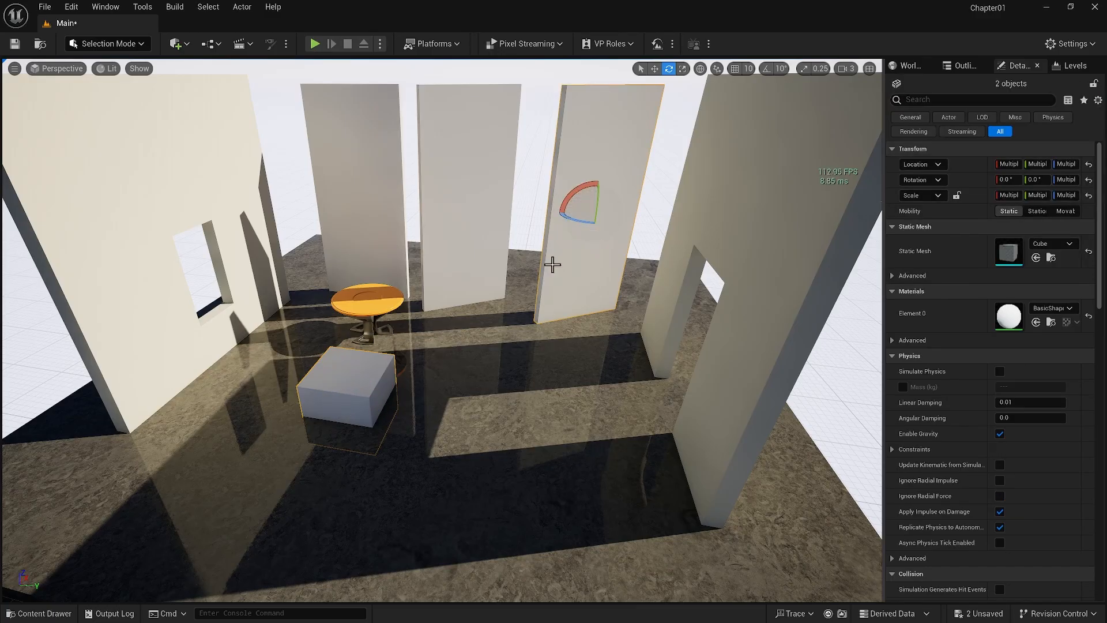
left_click(575, 256)
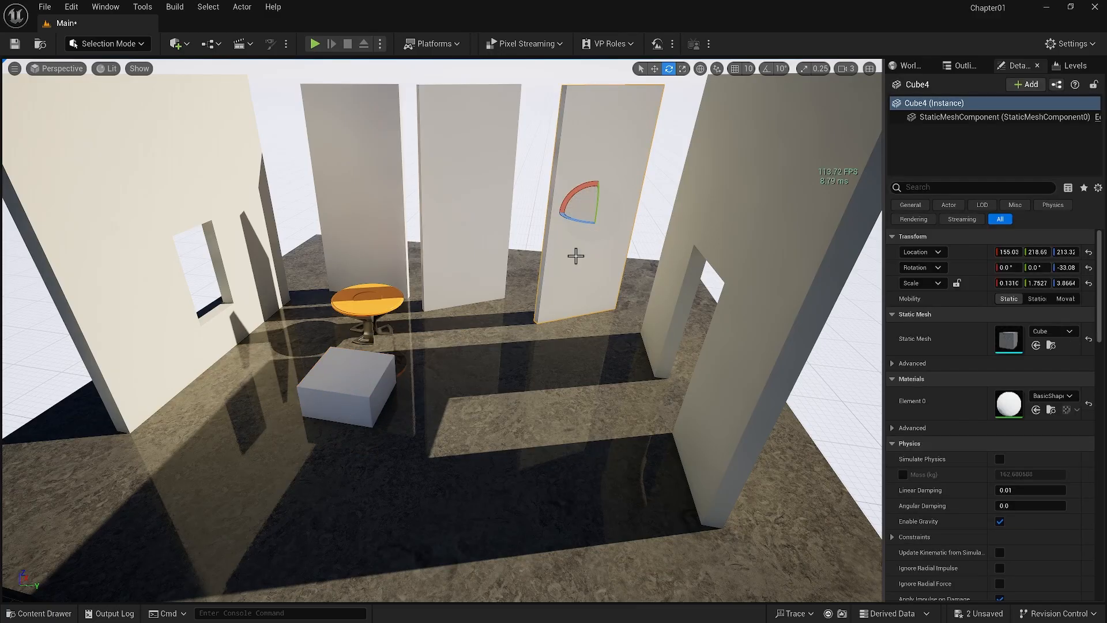
right_click(976, 234)
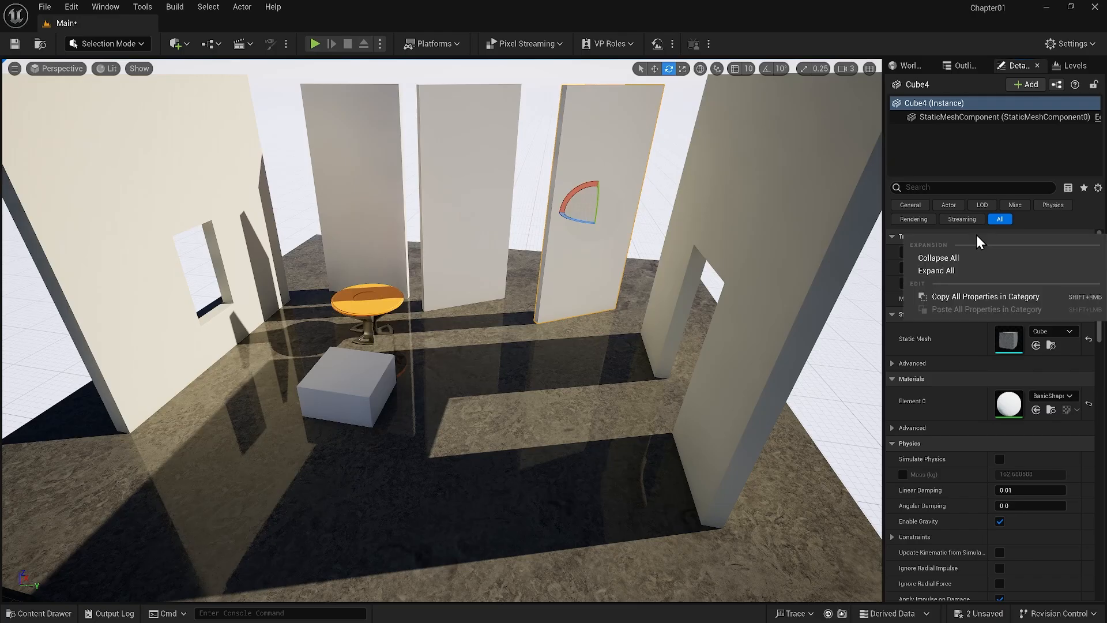
left_click(983, 294)
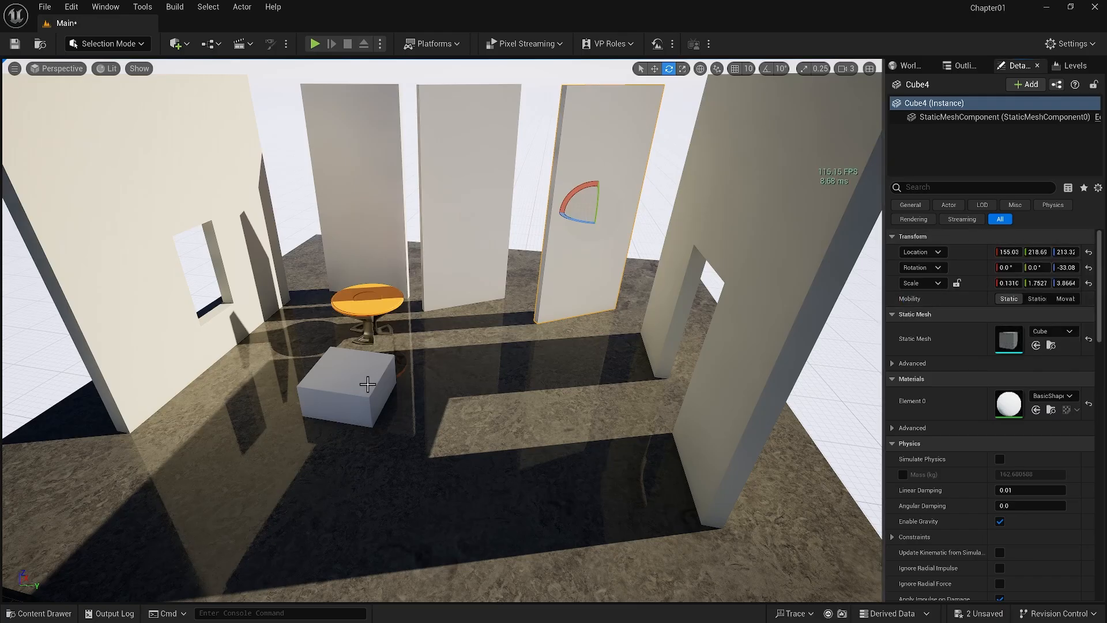
left_click(366, 382)
right_click(968, 237)
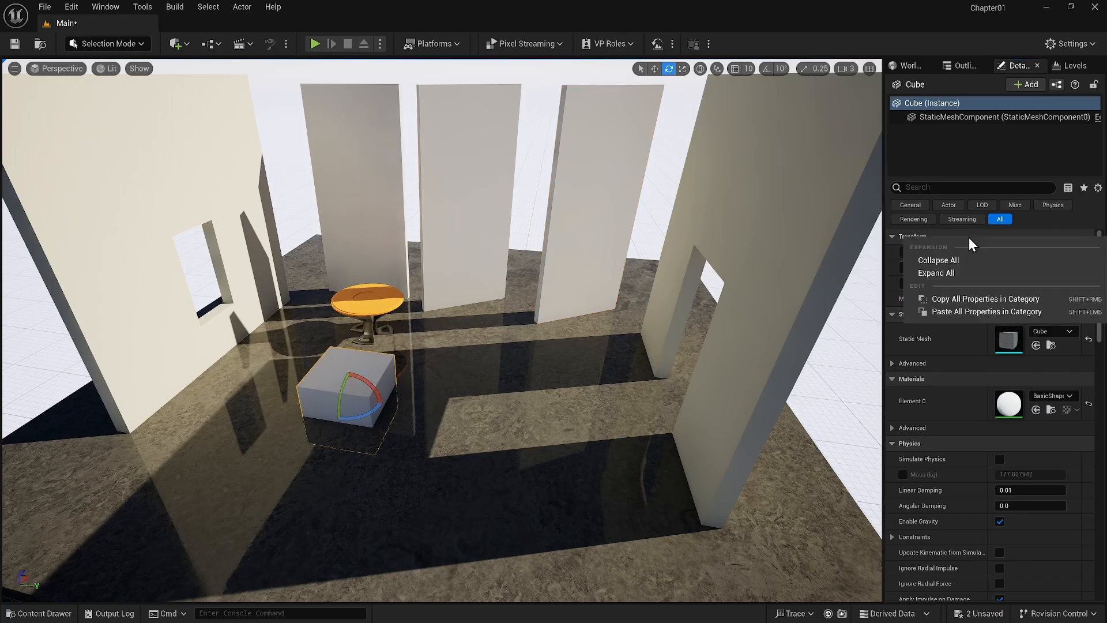
left_click(976, 311)
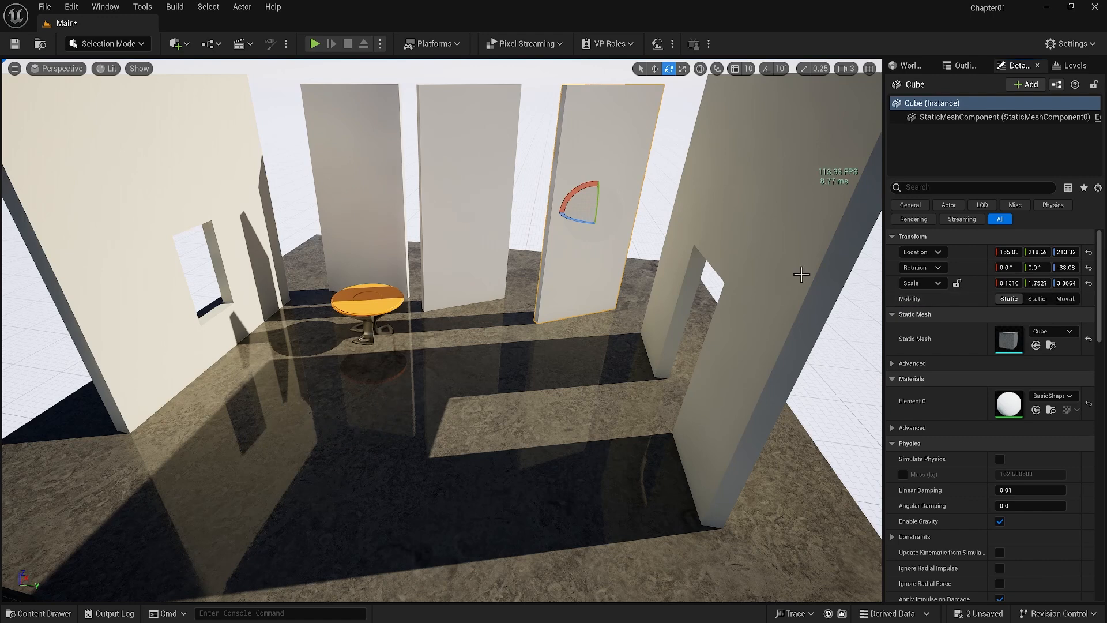
key("w")
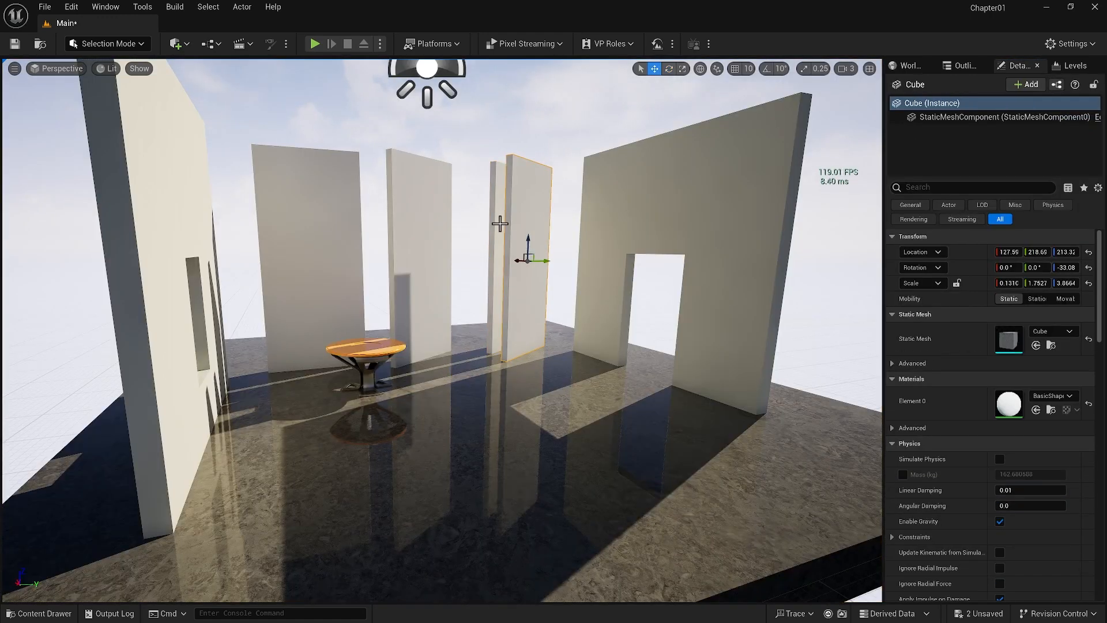
Select all four tall panels together and set their shared Y scale to 2, trying 10, 4 and 3 first
left_click(499, 224, "ctrl")
left_click(421, 236, "ctrl")
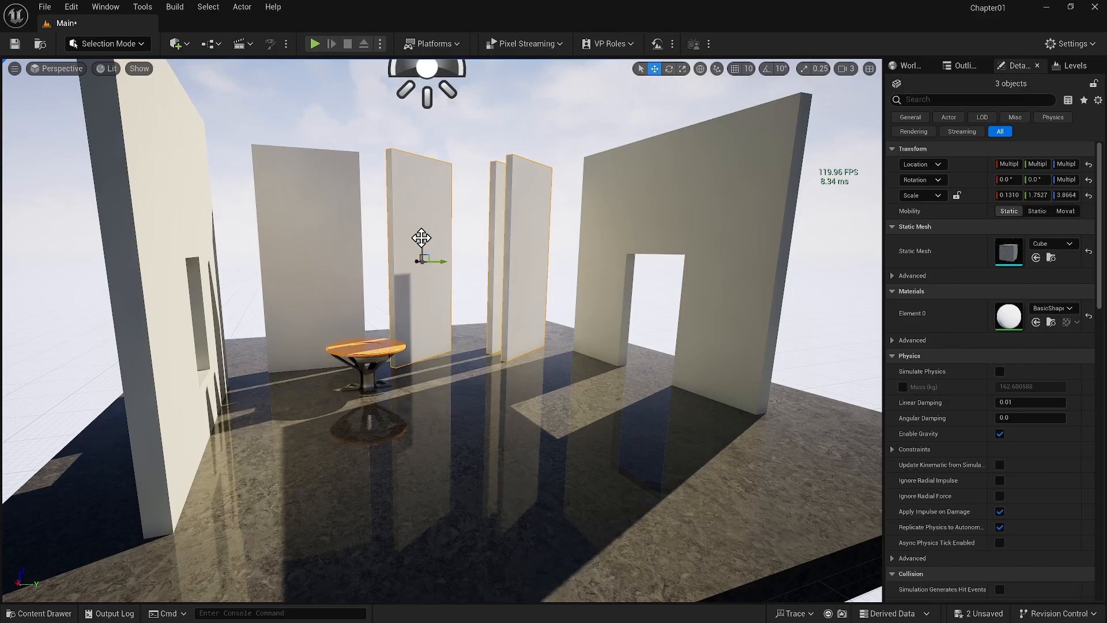
left_click(339, 245, "ctrl")
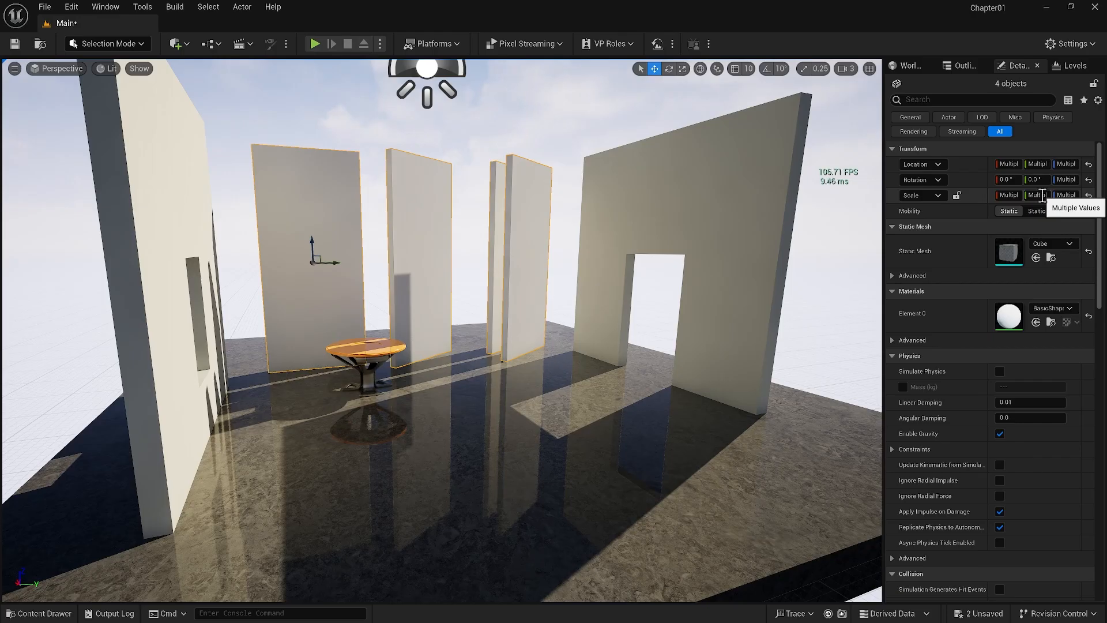
type("10")
type("10")
key("Return")
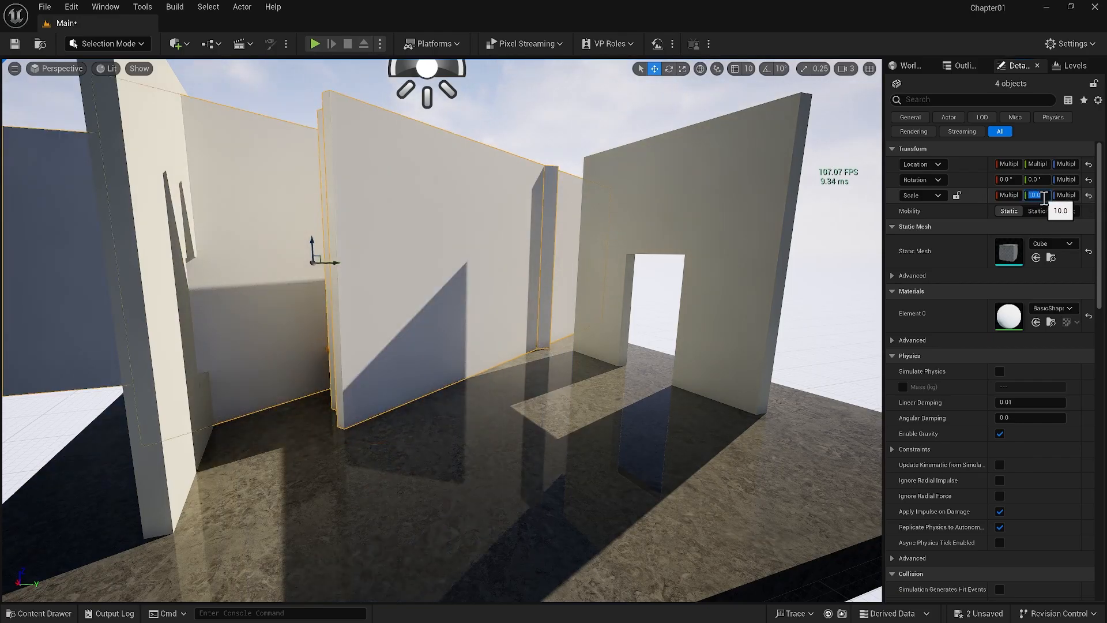
type("4")
key("Return")
type("3")
key("Return")
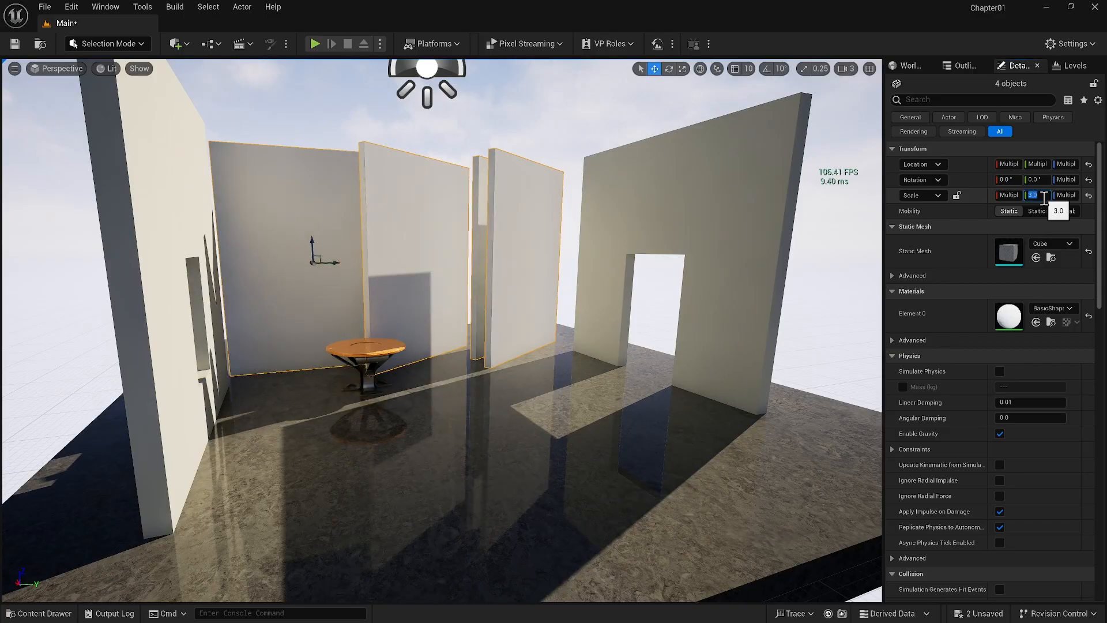
type("2")
key("Return")
Move the round table to about X -144.1, Y -140, and show the surface snapping options
left_click(369, 376)
left_click_drag(368, 379, 380, 392)
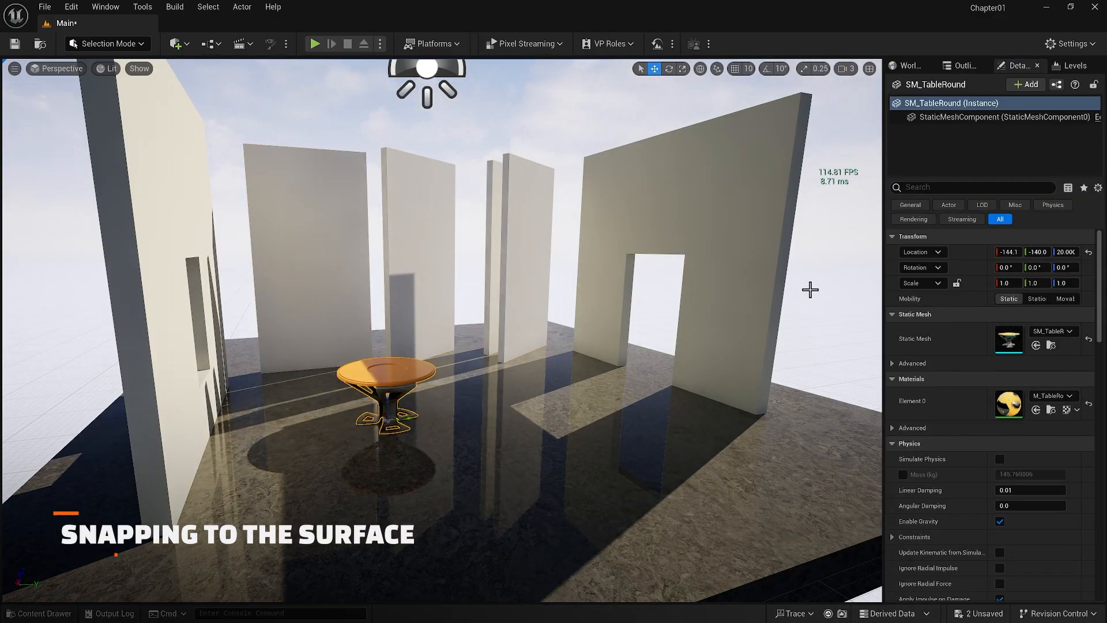
left_click(716, 68)
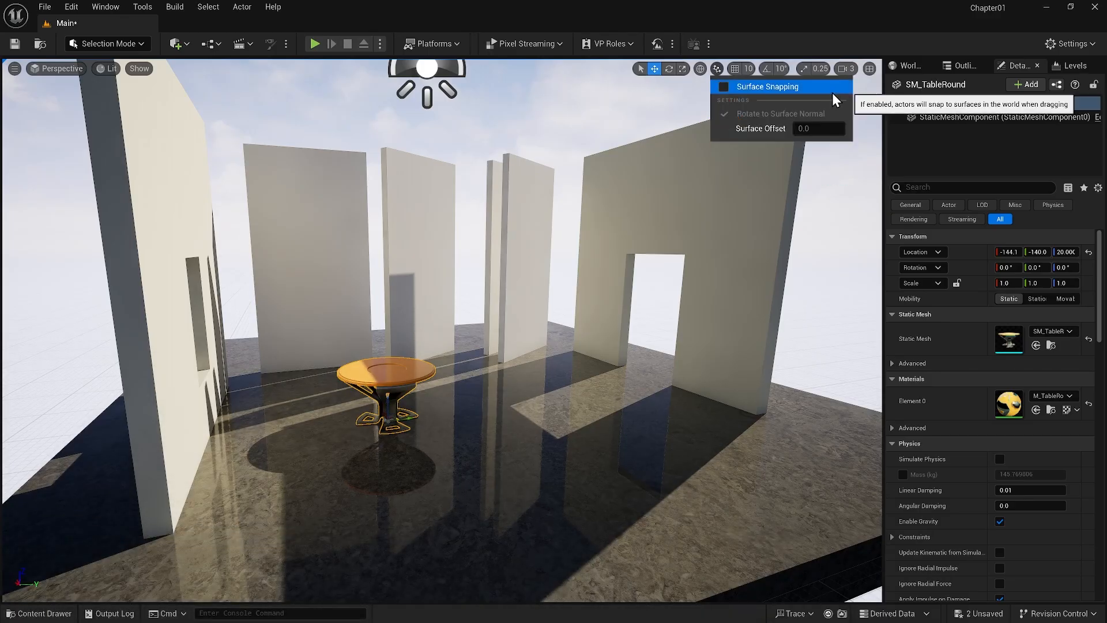
left_click(39, 614)
scroll(692, 490, "up", 5)
left_click_drag(692, 490, 272, 436)
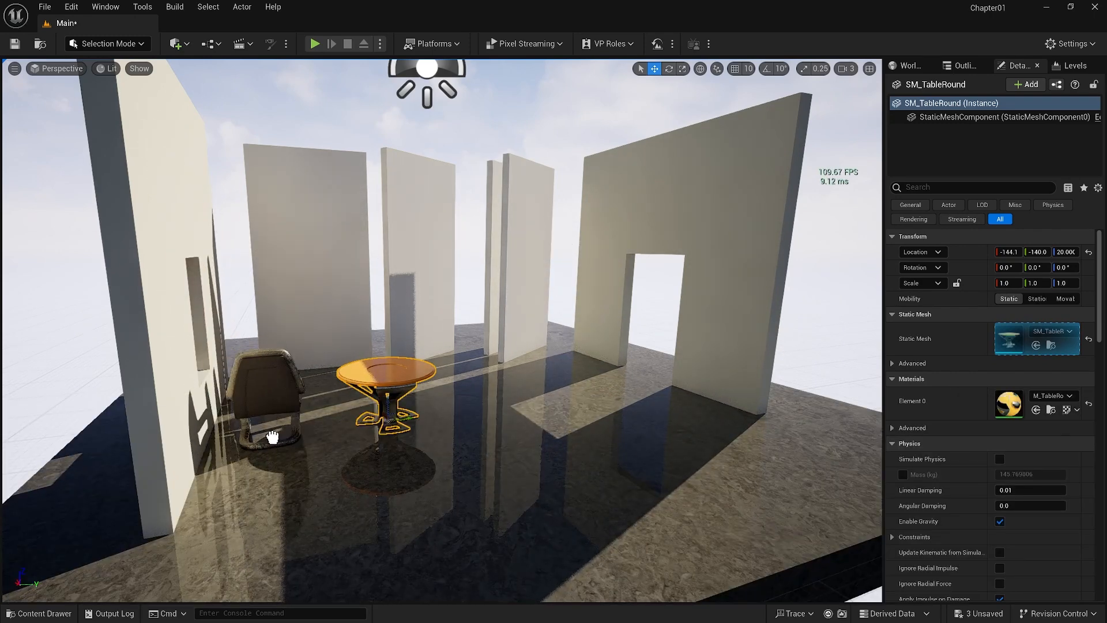
key("Escape")
Enable Surface Snapping and place SM_Chair from the Props folder on the floor beside the table, at about X -254.6, Y -14.5
left_click(716, 69)
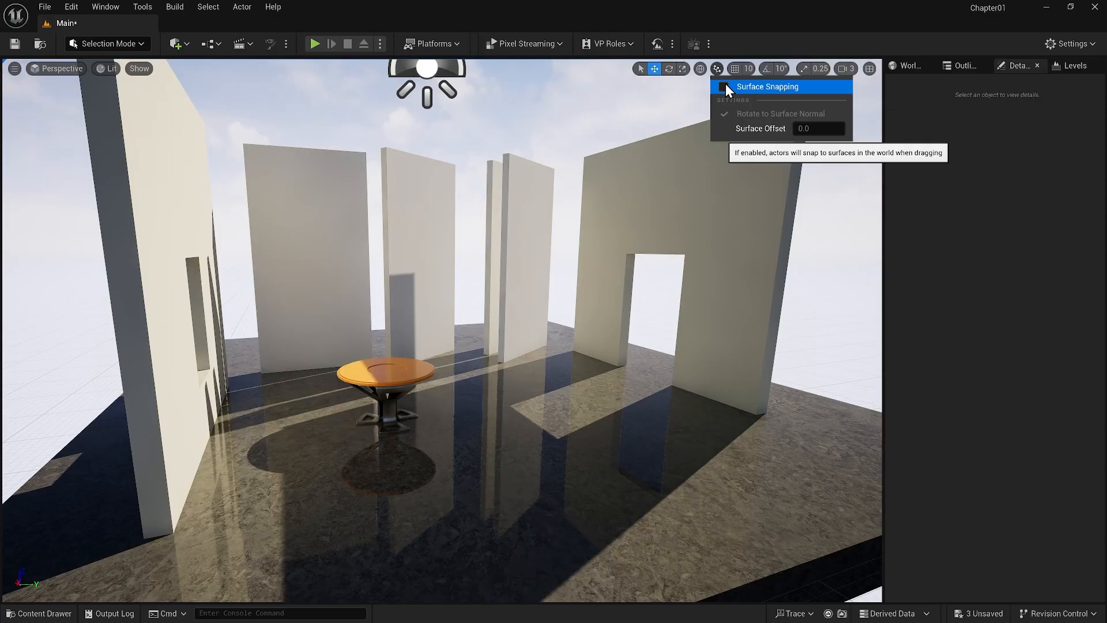
left_click(725, 84)
left_click(39, 613)
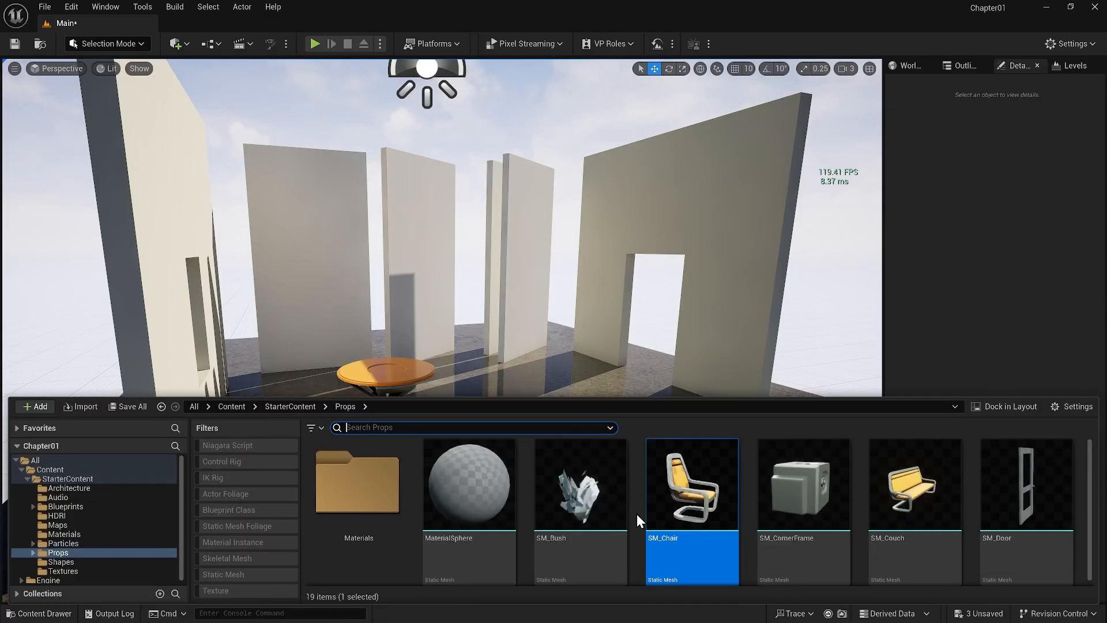
left_click_drag(638, 521, 517, 441)
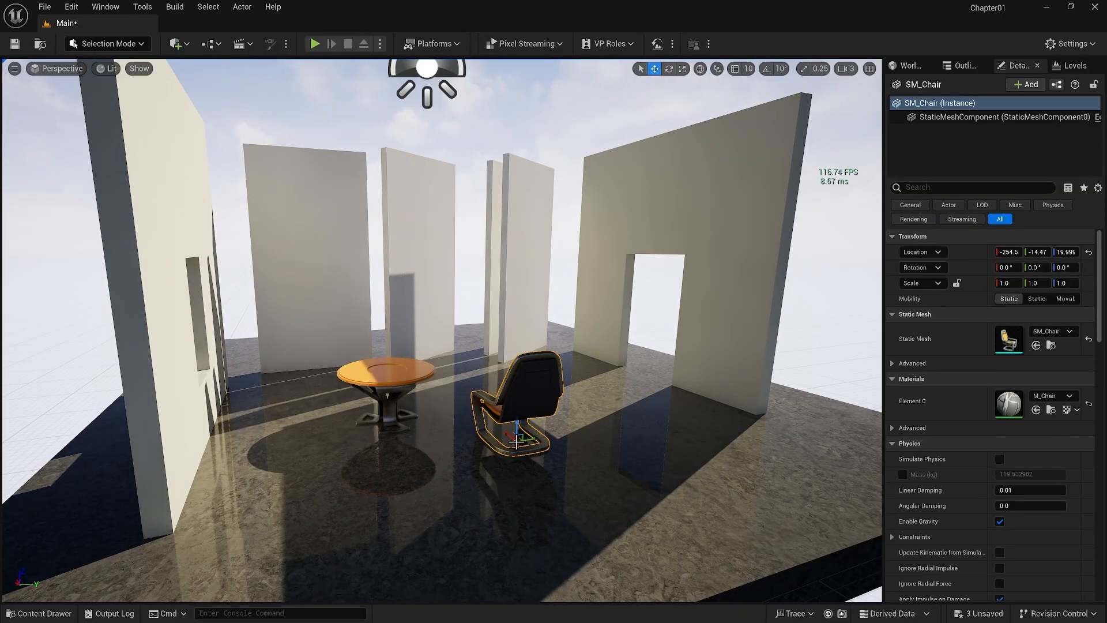
Turn off Surface Snapping and rotate the chair about its vertical axis to about 40°
left_click(717, 70)
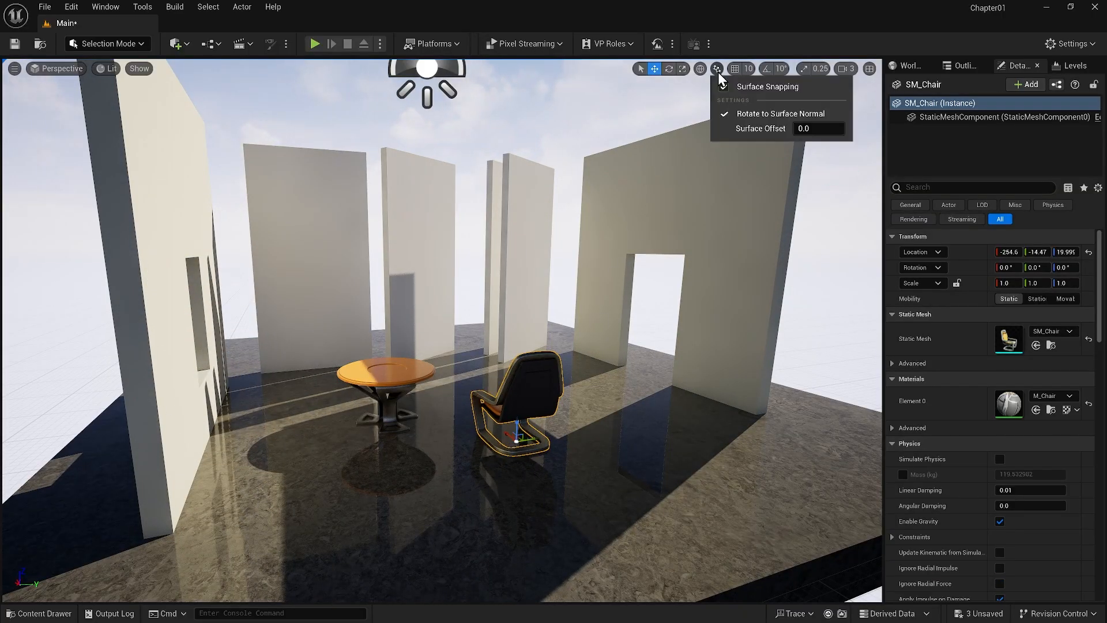
left_click(746, 88)
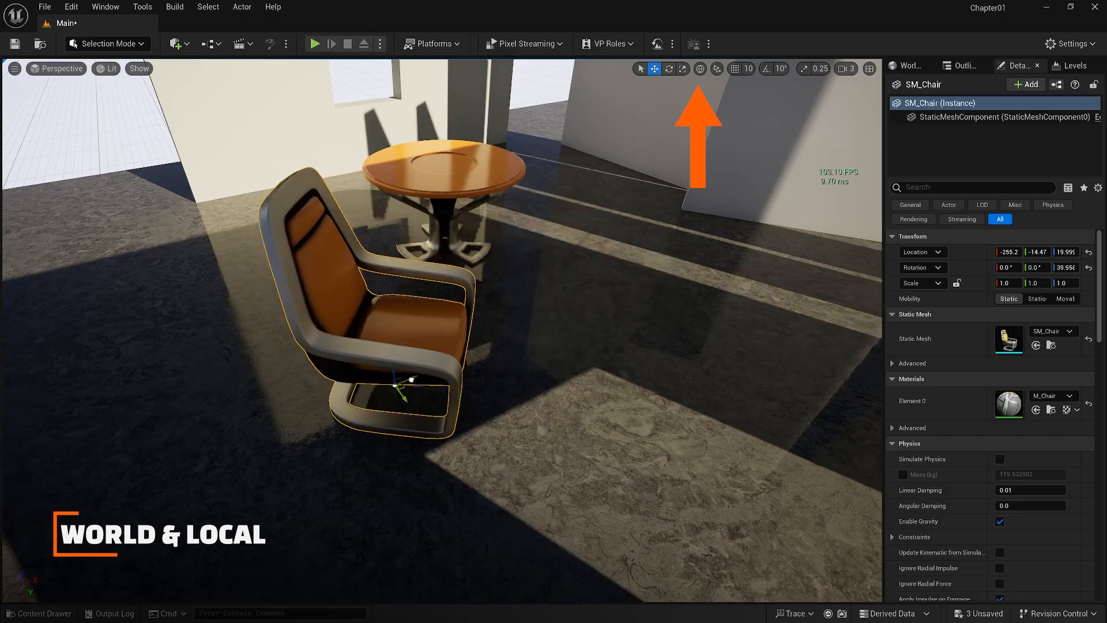
Slide the chair across the floor to about X -270.3, Y 24.1, switching the gizmo between world and local space
left_click_drag(415, 407, 441, 432)
left_click(699, 68)
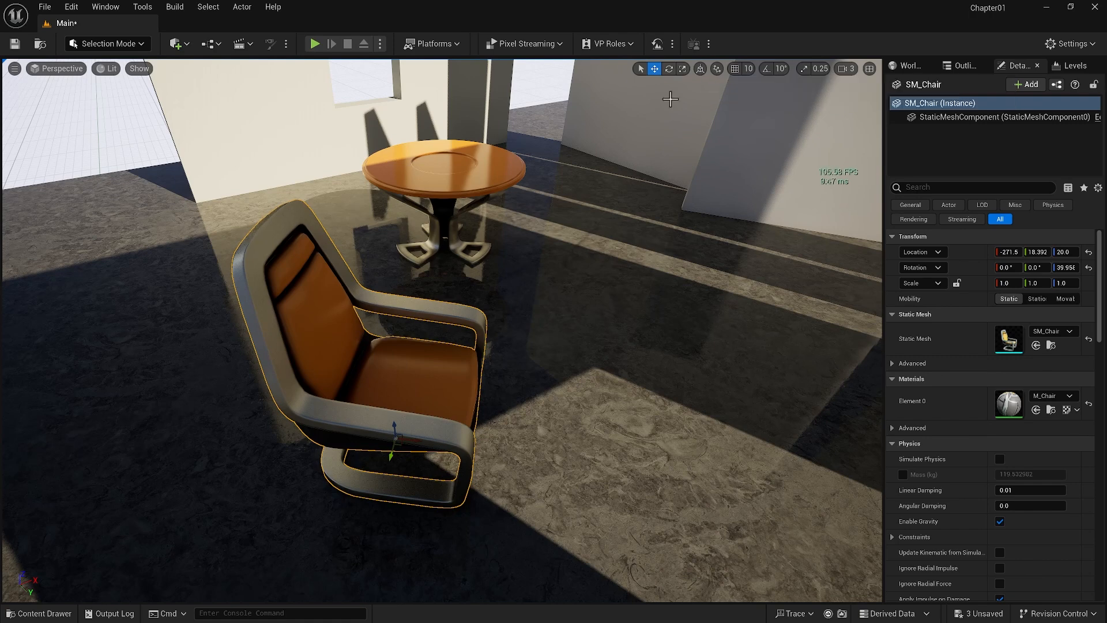
mouse_move(389, 460)
left_mouse_down()
mouse_move(452, 341)
mouse_move(407, 470)
mouse_move(432, 425)
mouse_move(411, 436)
mouse_move(407, 456)
left_mouse_up()
Rotate the chair about its vertical axis in local space to about -134°, and move it to about X -167, Y 69.7
left_click(668, 69)
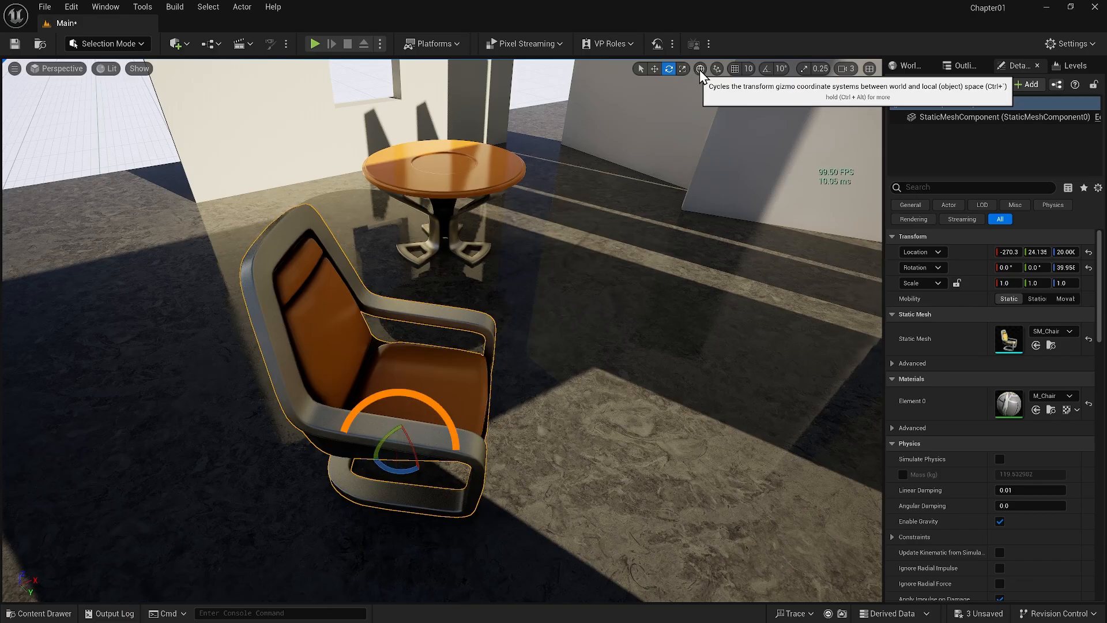
left_click(700, 70)
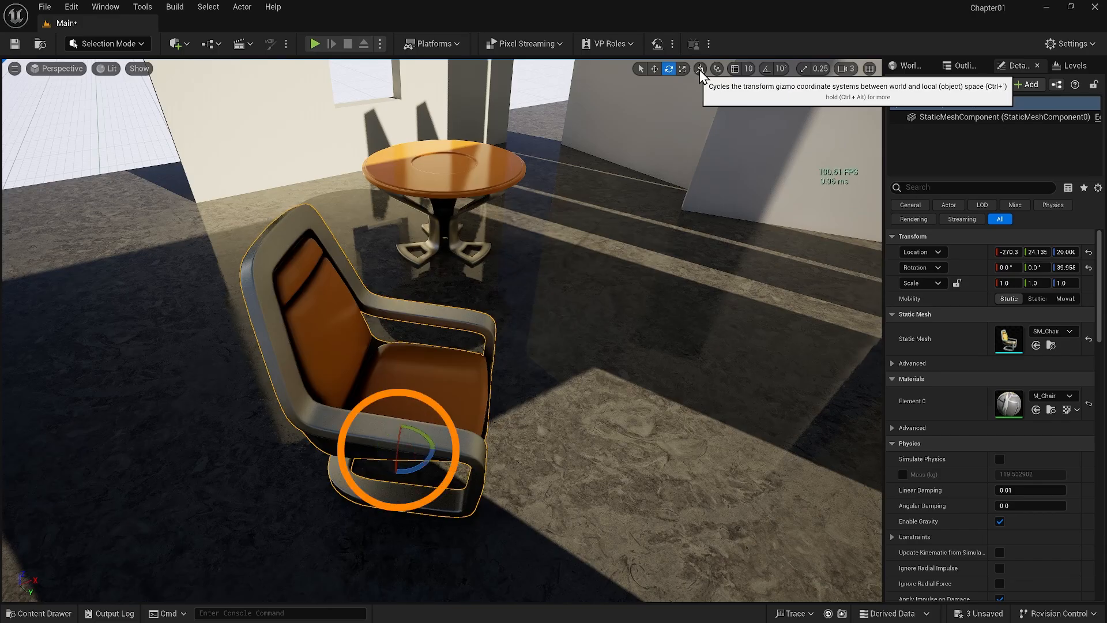
left_click_drag(419, 467, 627, 395)
key("w")
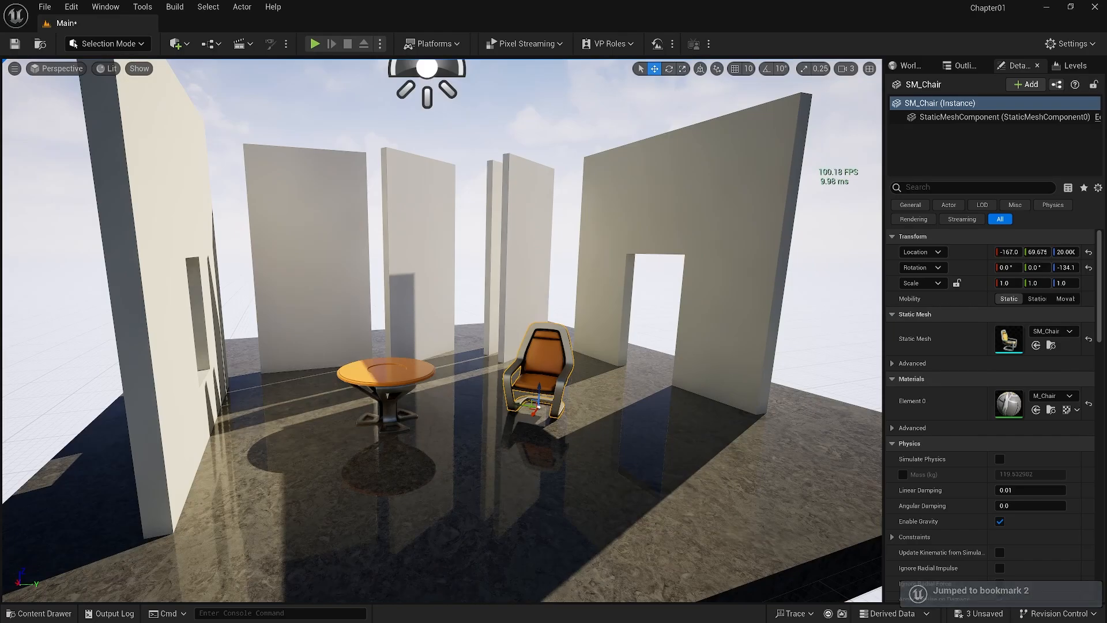
Put SM_Chair into the Meshes folder of the Outliner, and collapse the Lighting and Meshes folders
left_click(830, 324)
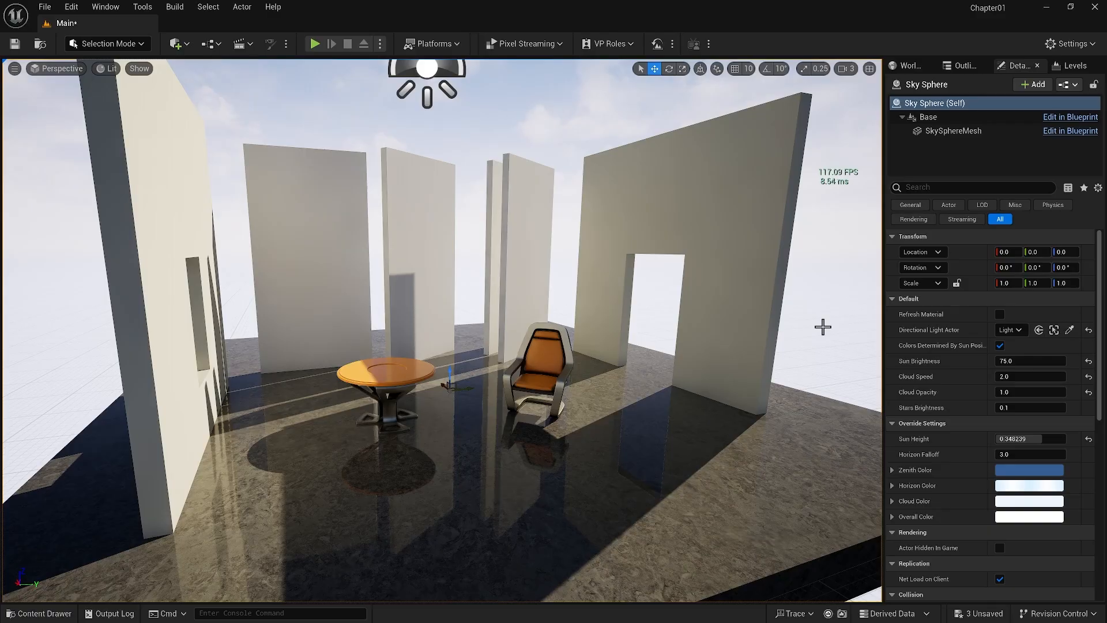
left_click(961, 65)
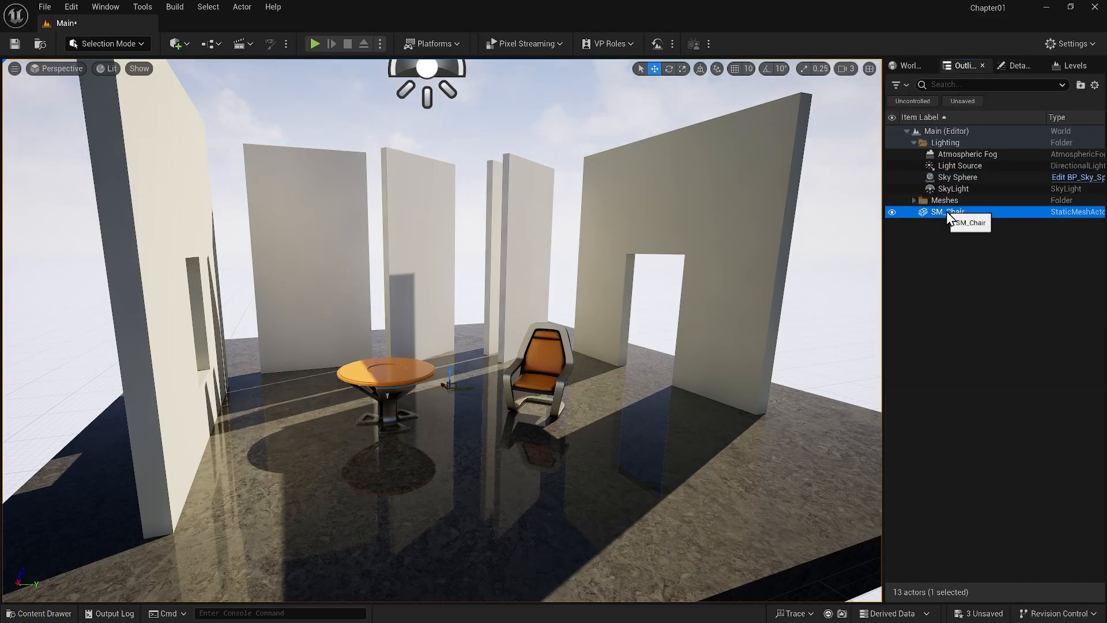
left_click_drag(946, 211, 946, 202)
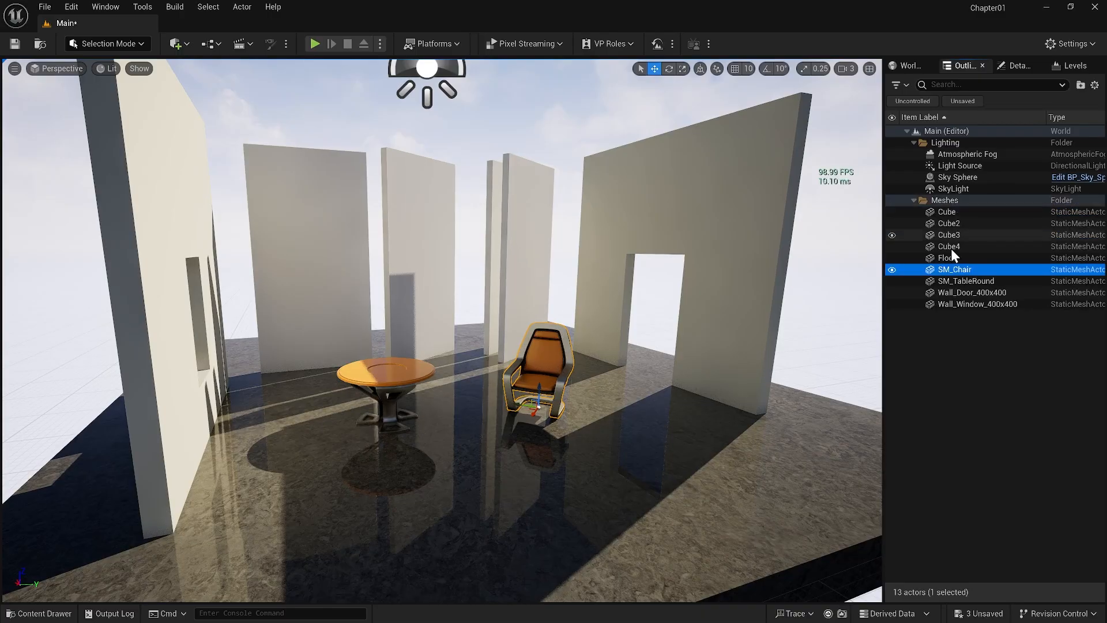
left_click(914, 142)
left_click(914, 154)
left_click(917, 213)
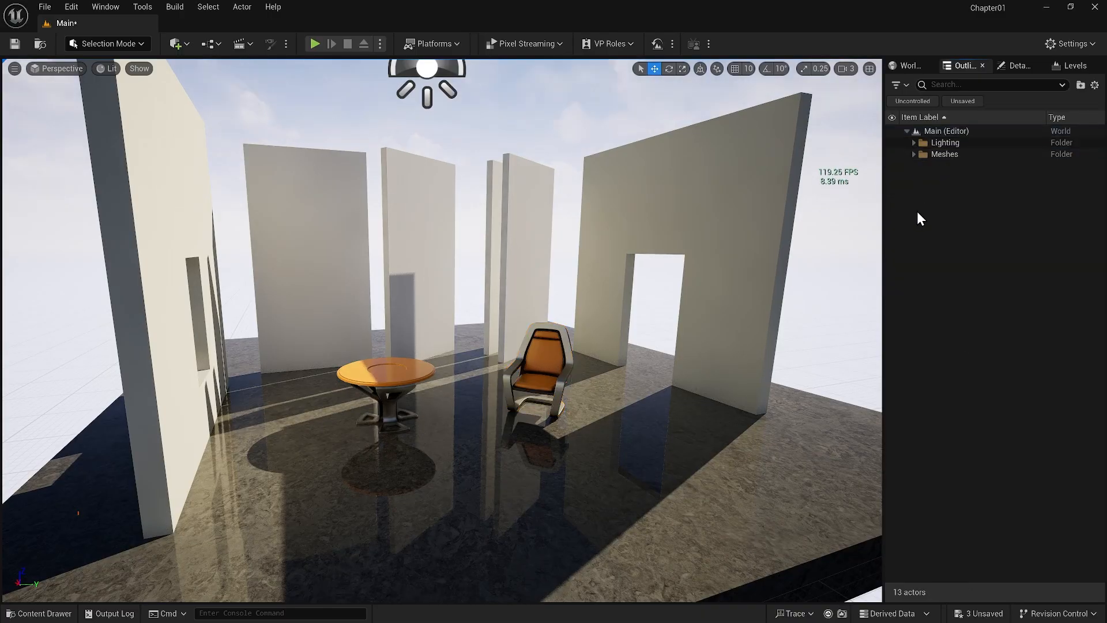